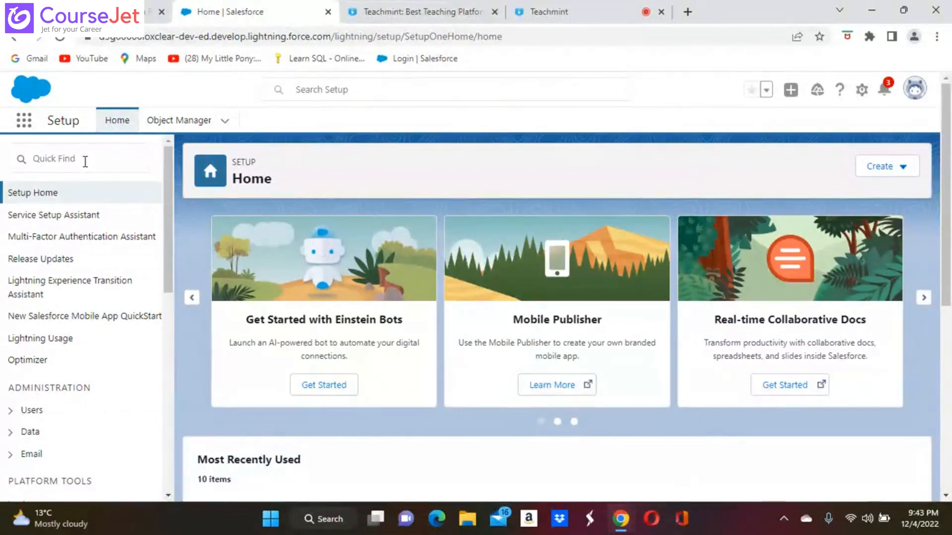
# Step: Find Swiggy Orders via an App Launcher search for 'swi' and open its records
pyautogui.click(24, 120)
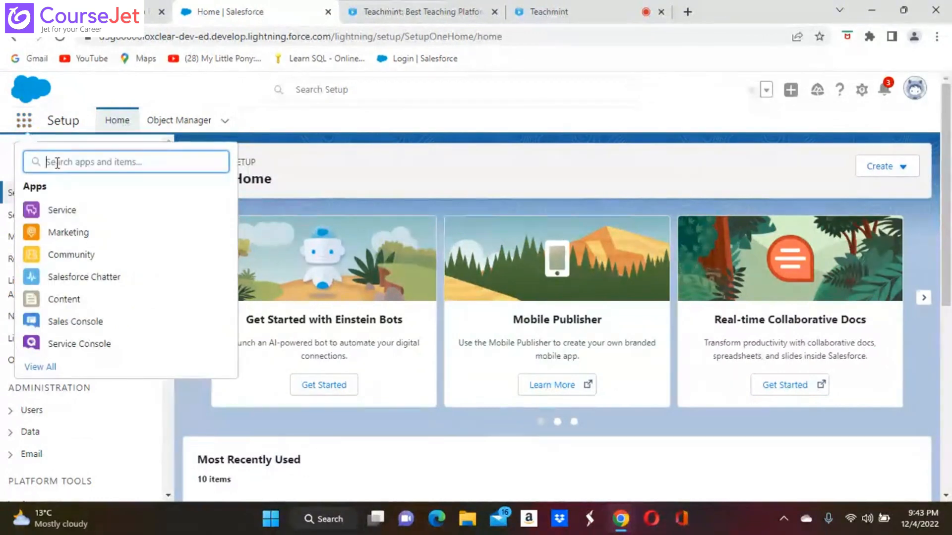
pyautogui.write('swi')
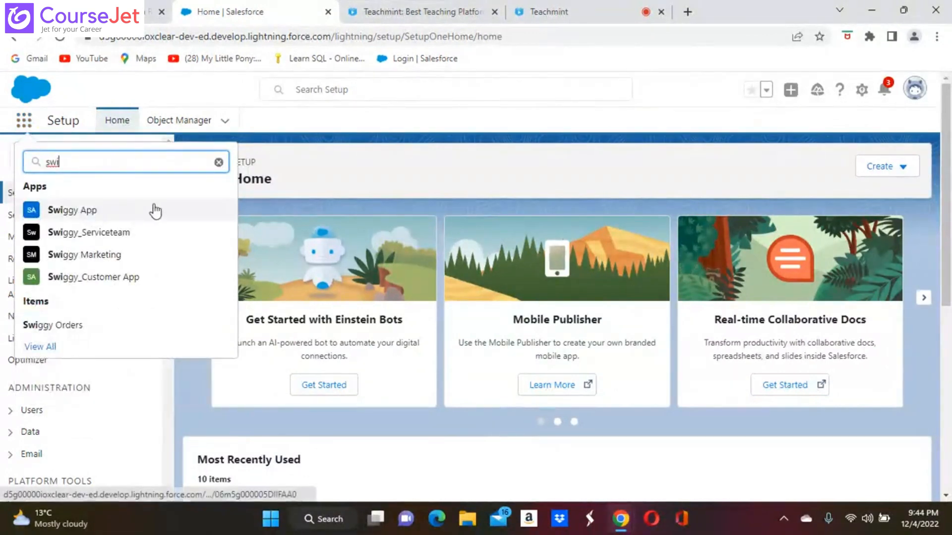
pyautogui.click(53, 325)
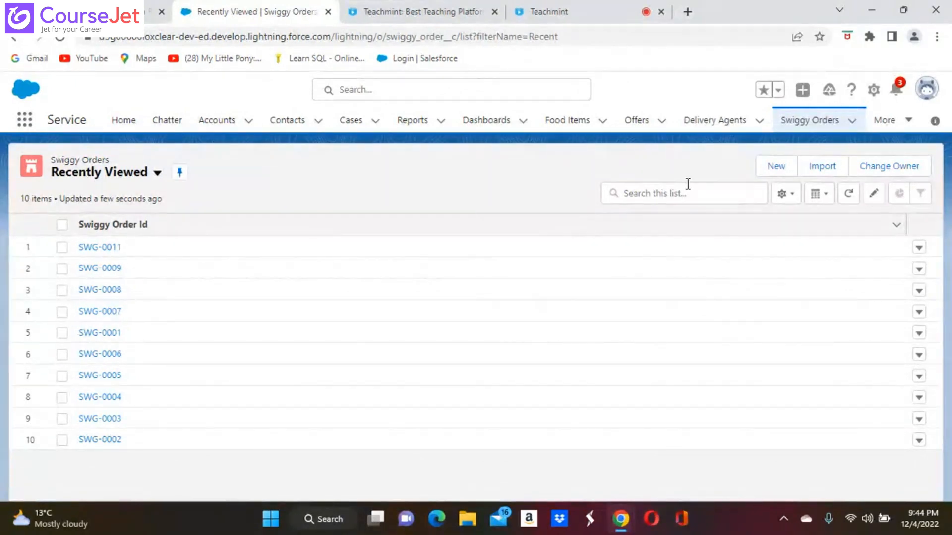
# Step: Switch the Swiggy Orders list from Recently Viewed to the All list view
pyautogui.click(157, 176)
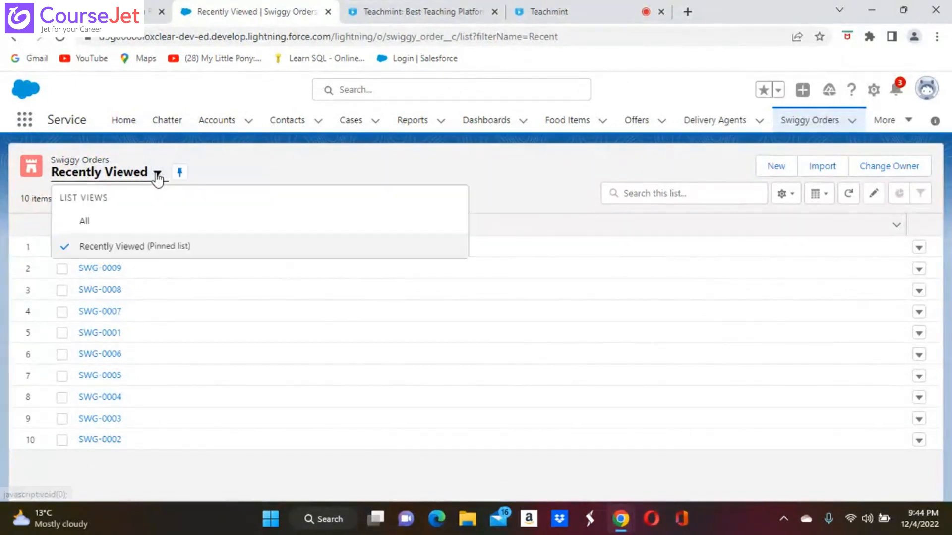
pyautogui.click(88, 223)
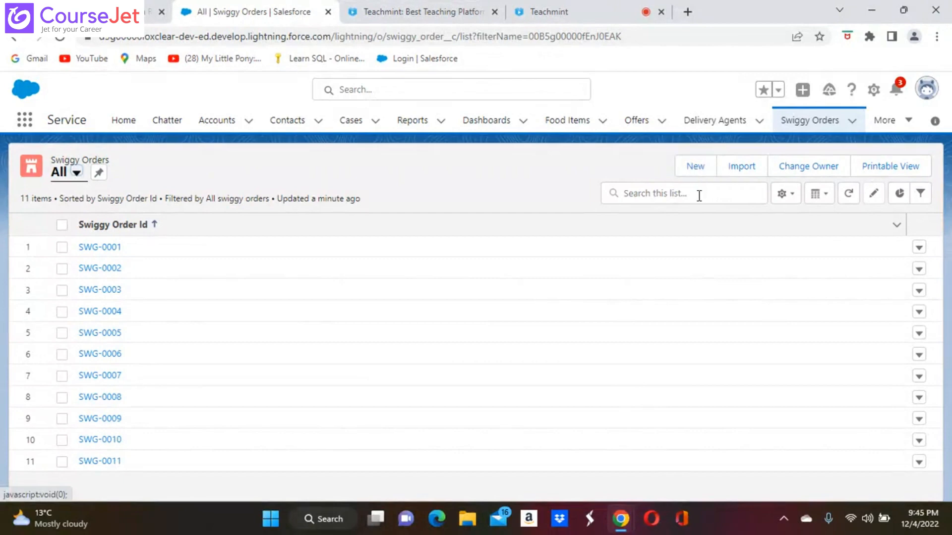
pyautogui.click(782, 195)
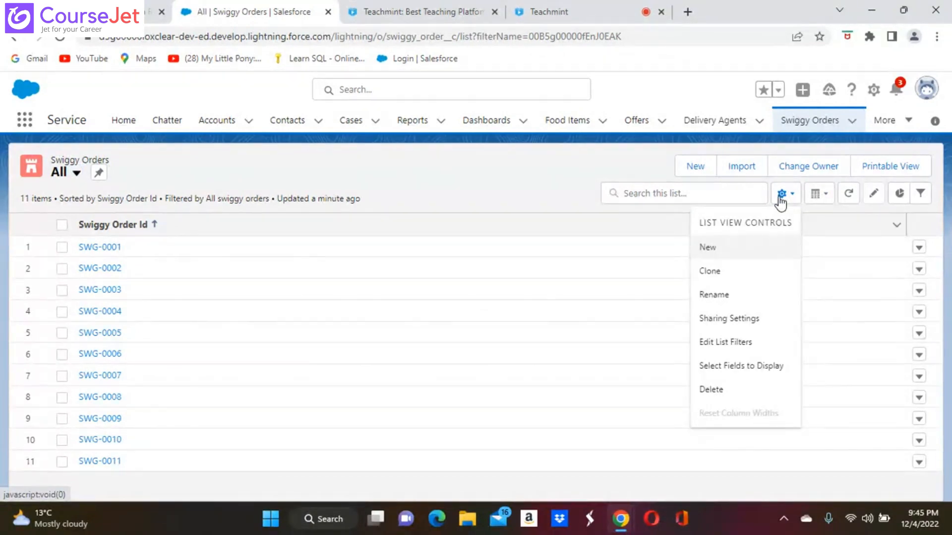
# Step: Dismiss an unwanted new list view form and bring up Select Fields to Display
pyautogui.click(707, 248)
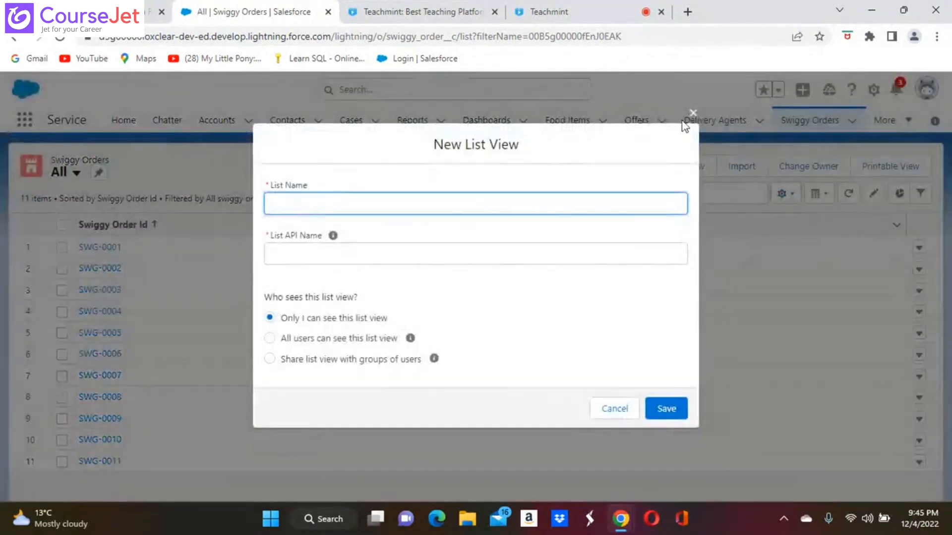
pyautogui.click(693, 113)
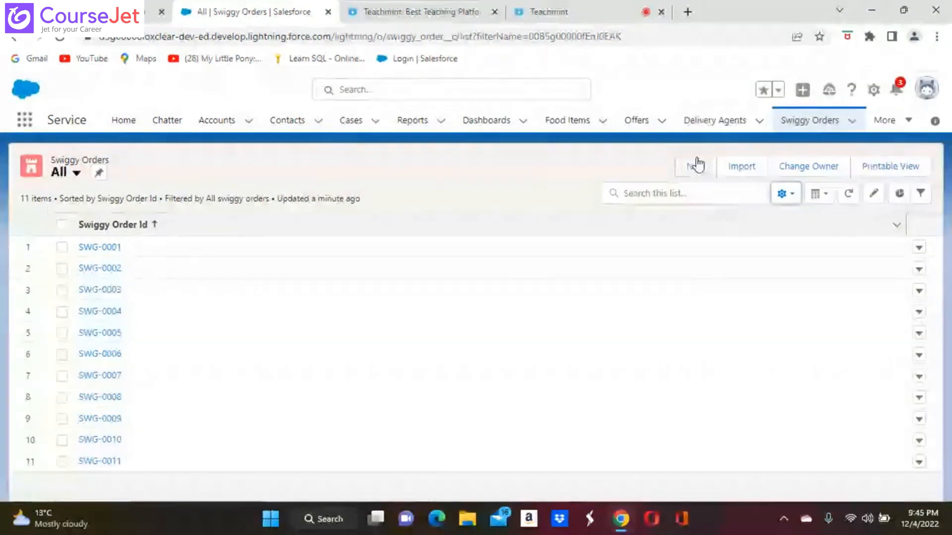
pyautogui.click(784, 193)
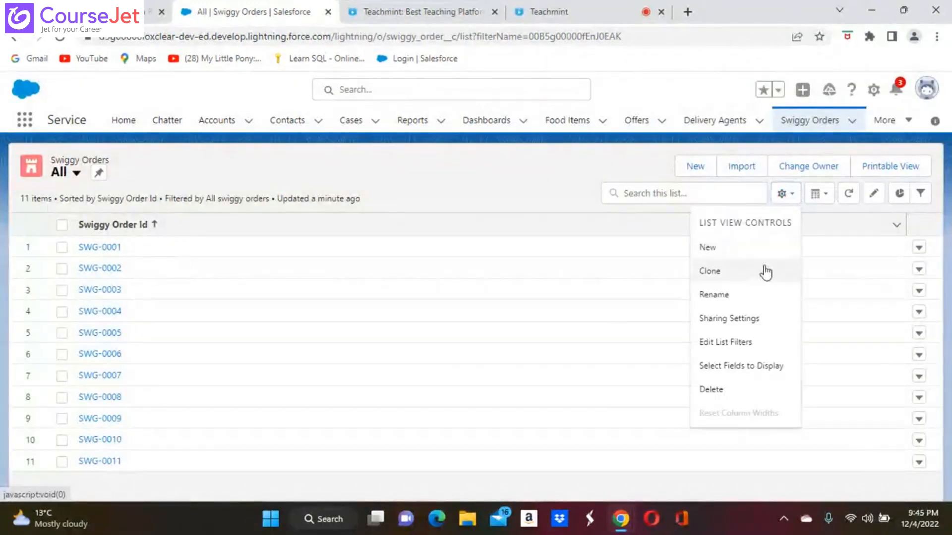
pyautogui.click(743, 366)
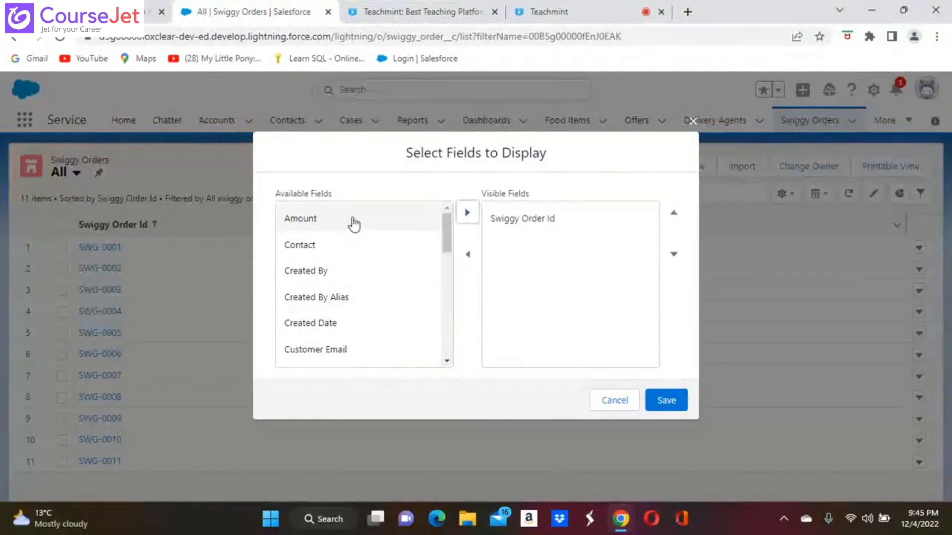
# Step: Add Amount, Customer Email and Discounted Price to the visible columns
pyautogui.click(300, 218)
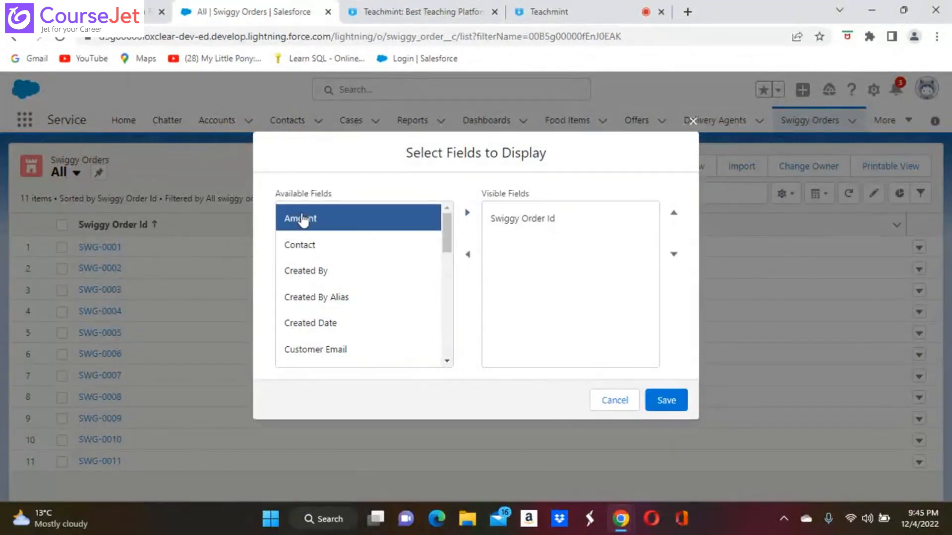
pyautogui.click(467, 213)
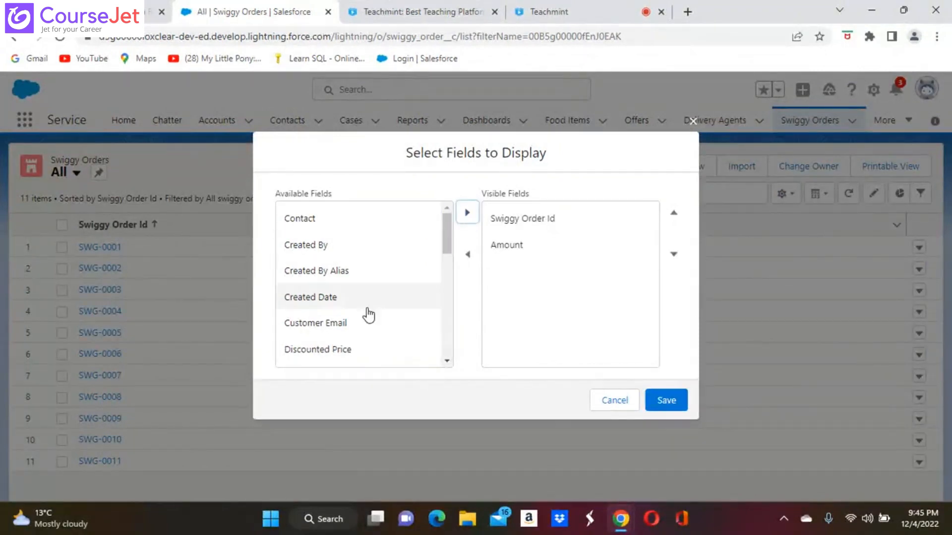
pyautogui.click(329, 324)
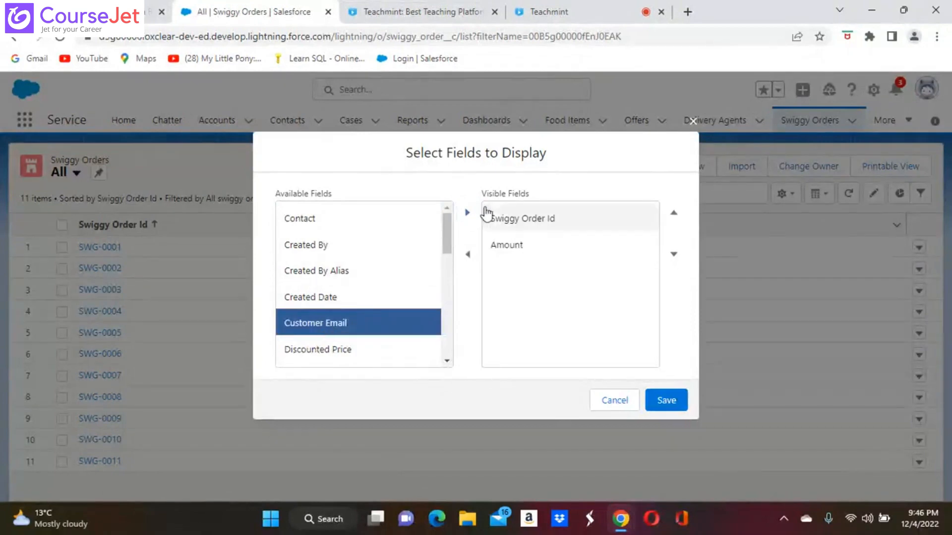
pyautogui.click(468, 213)
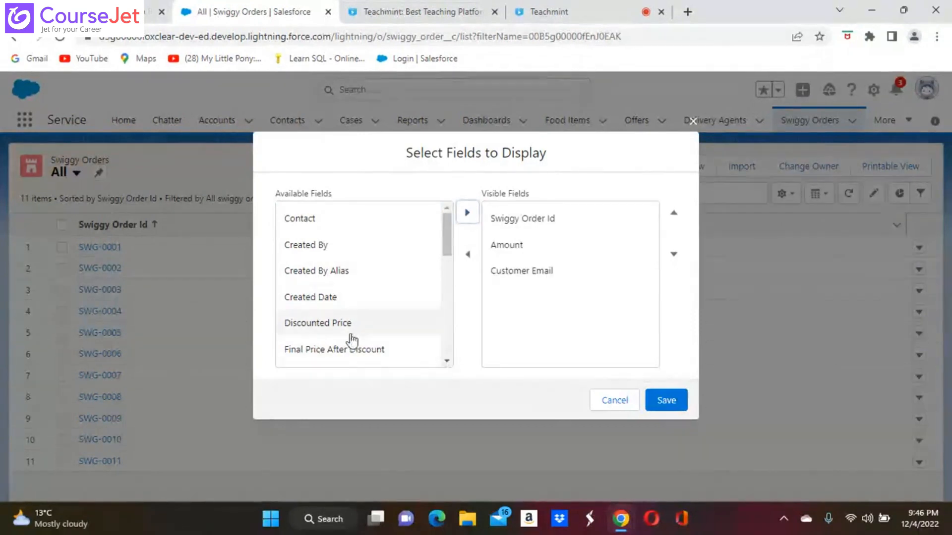
pyautogui.click(337, 327)
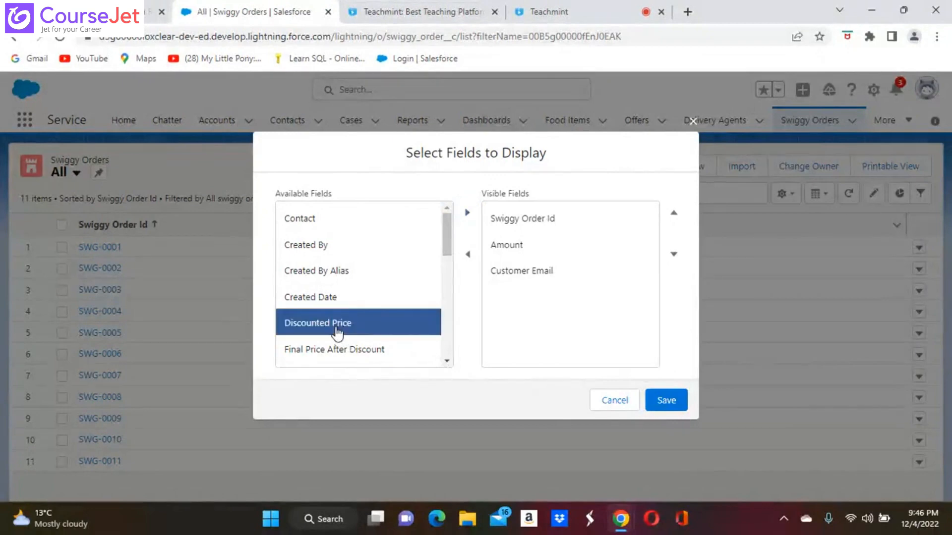
pyautogui.click(467, 214)
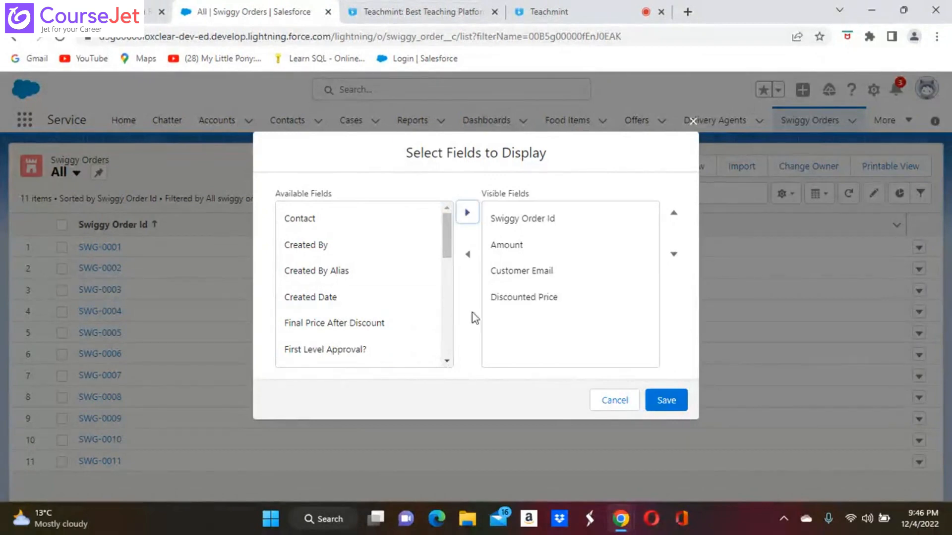
pyautogui.click(448, 361)
pyautogui.click(447, 361)
pyautogui.click(447, 361)
pyautogui.click(447, 361)
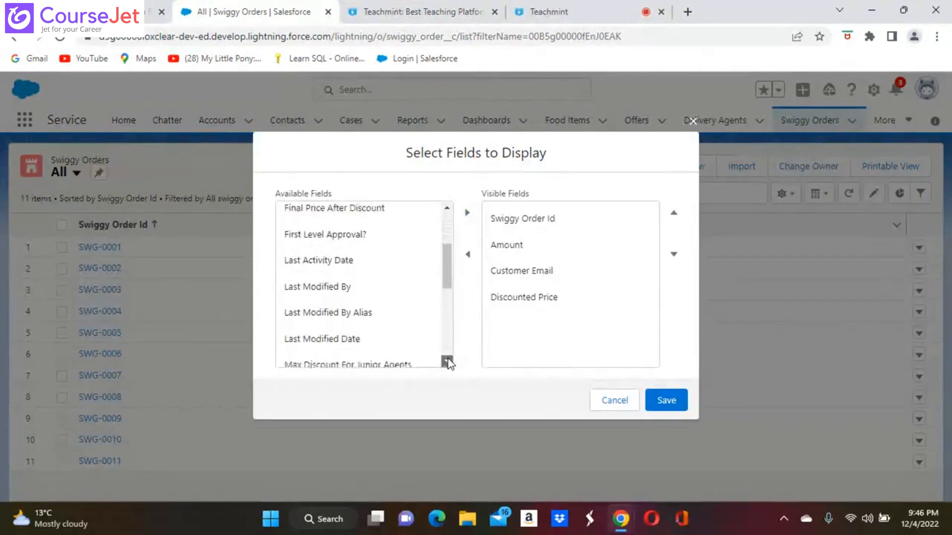
pyautogui.click(448, 361)
pyautogui.click(448, 361)
pyautogui.click(447, 361)
# Step: Add Order Status, Owner First Name and Priority, drop Discounted Price, and save the columns
pyautogui.click(323, 311)
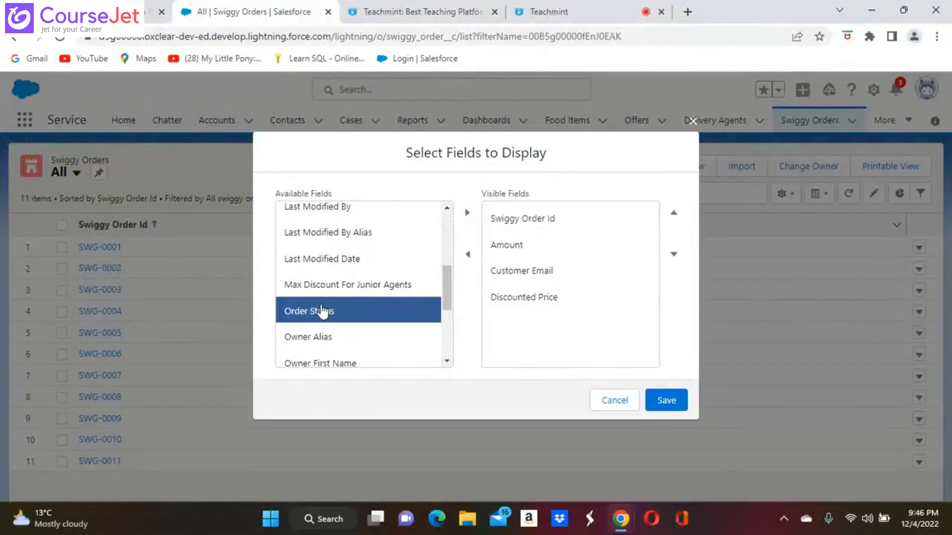
pyautogui.click(466, 213)
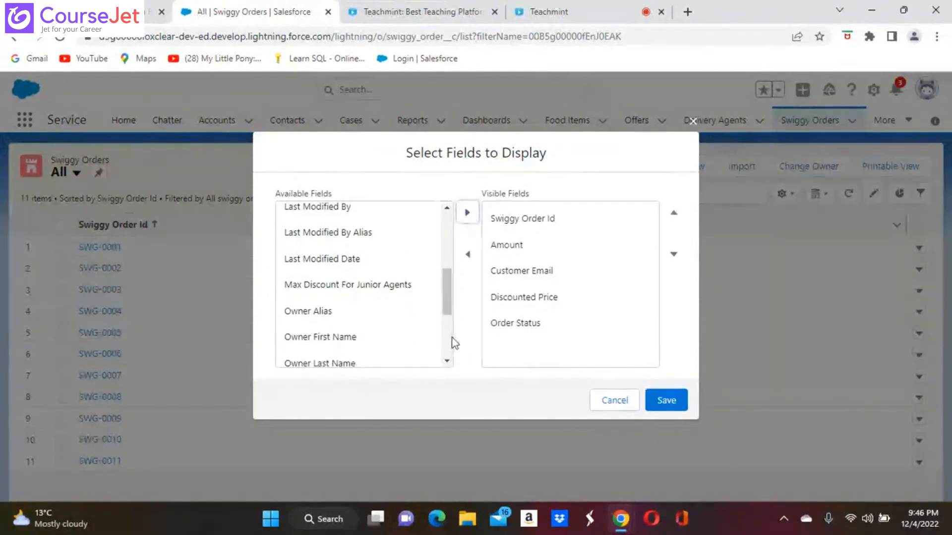
pyautogui.click(357, 343)
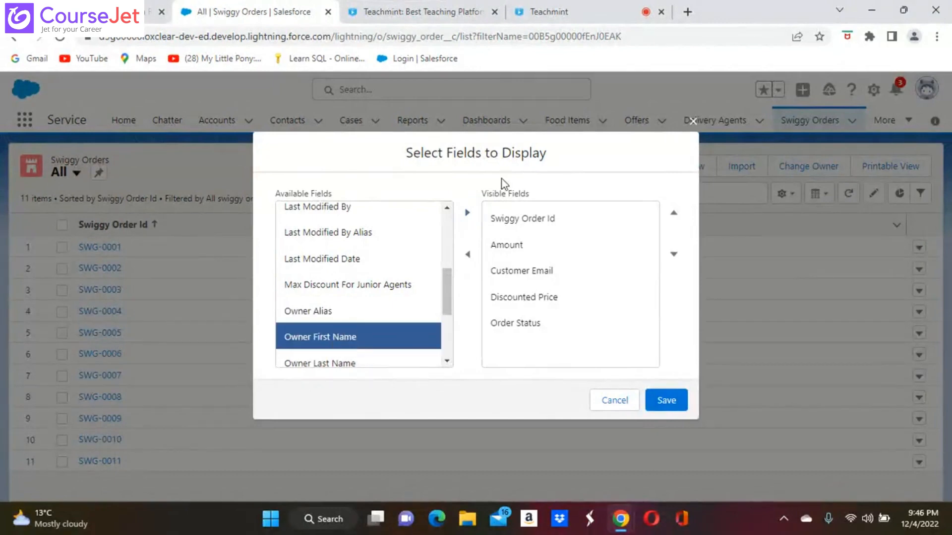
pyautogui.click(467, 213)
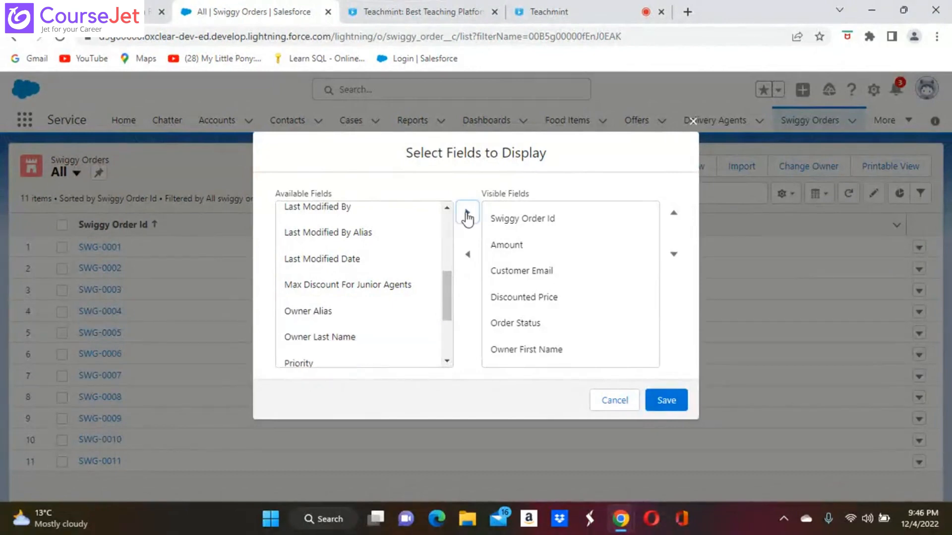
pyautogui.click(372, 366)
pyautogui.click(465, 216)
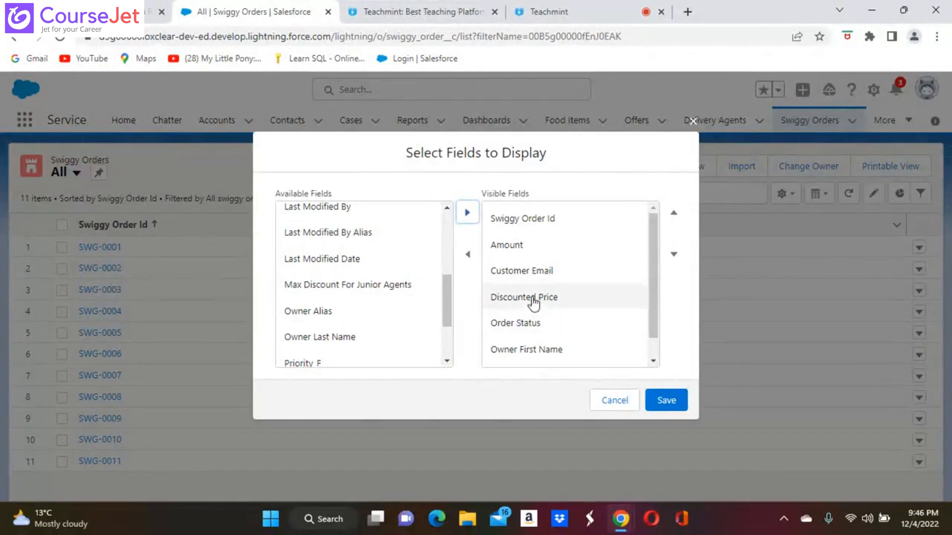
pyautogui.click(533, 300)
pyautogui.click(467, 254)
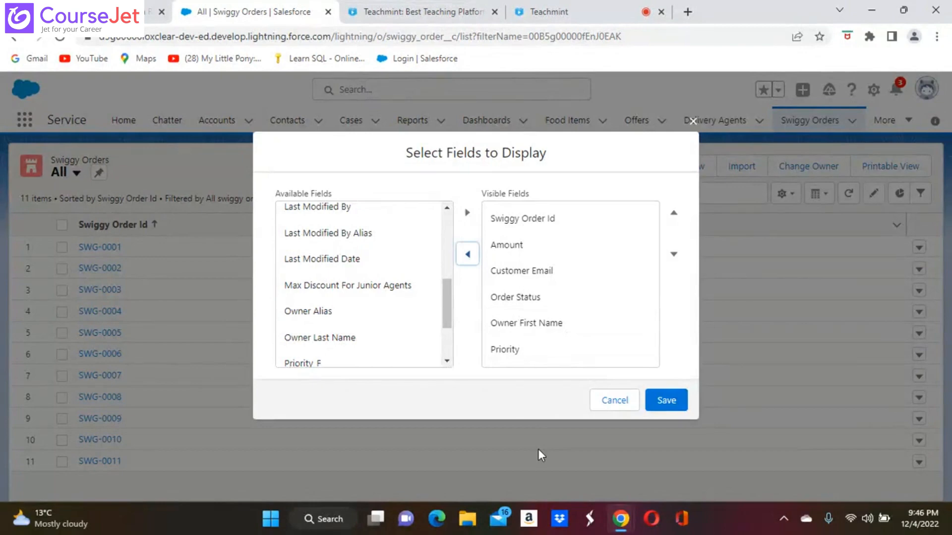
pyautogui.click(669, 401)
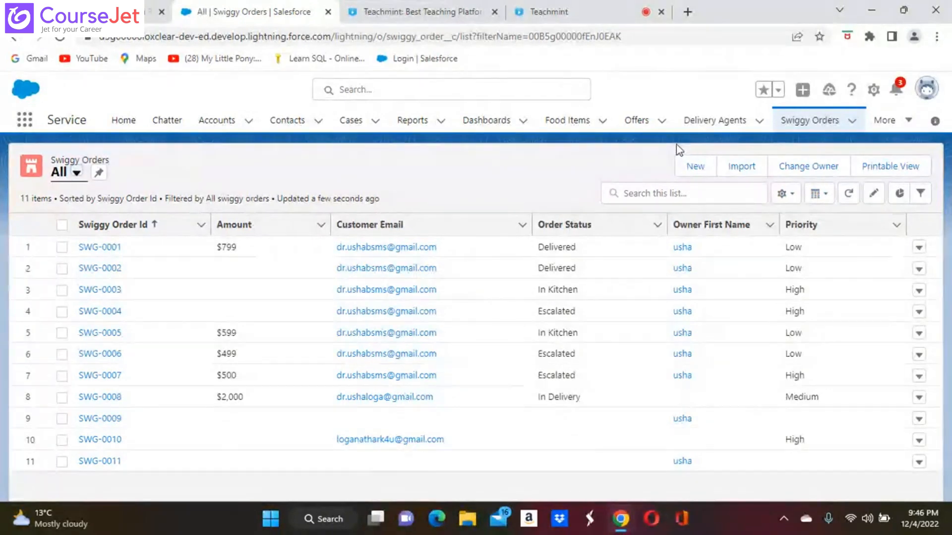
# Step: Move the Priority column up to sit right after Swiggy Order Id and save
pyautogui.click(782, 195)
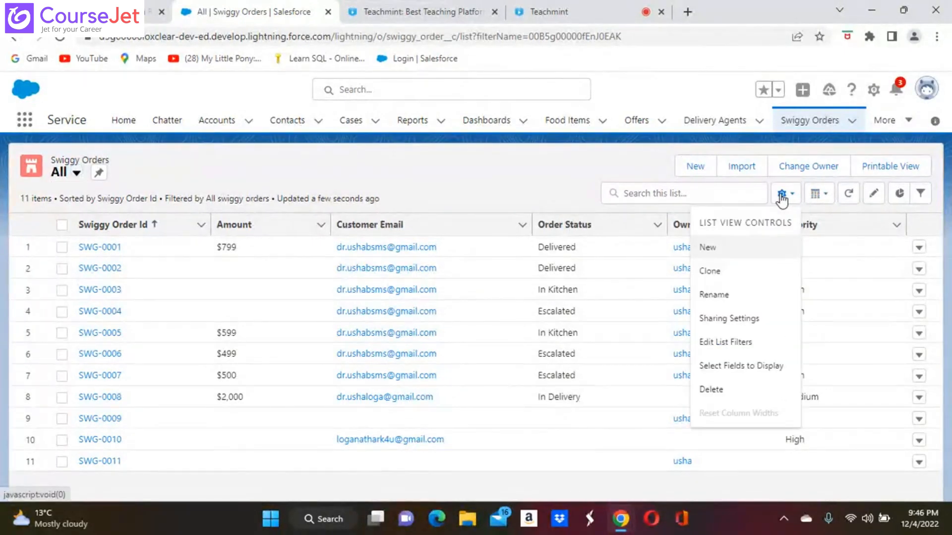
pyautogui.click(739, 367)
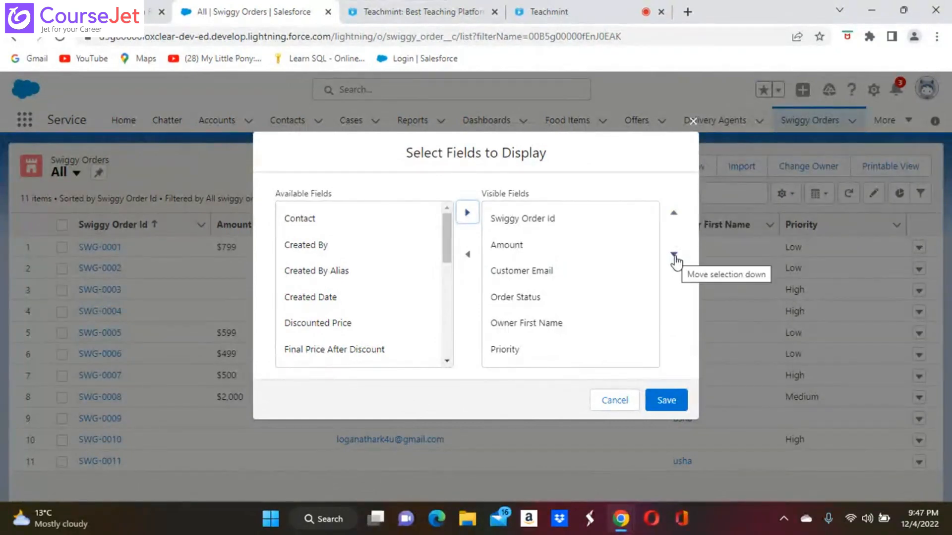
pyautogui.click(501, 351)
pyautogui.click(673, 218)
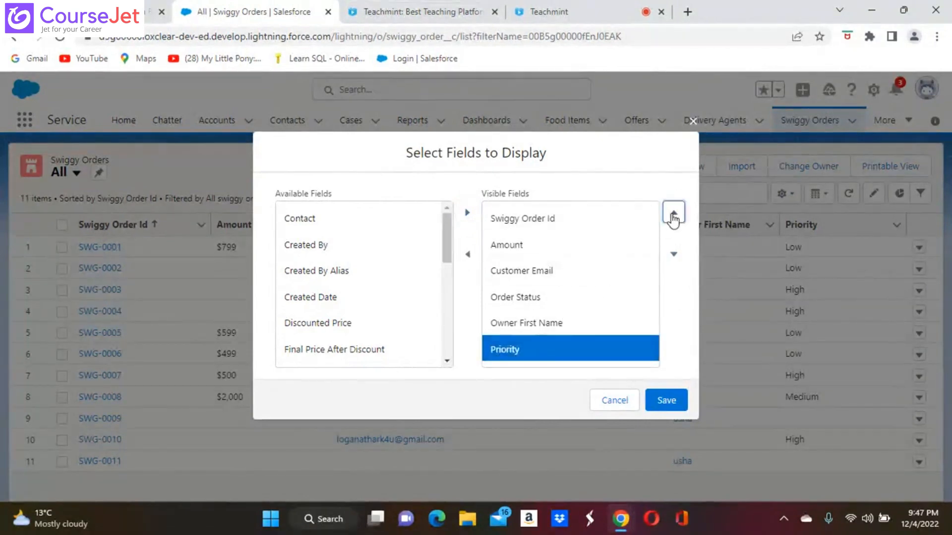
pyautogui.click(674, 216)
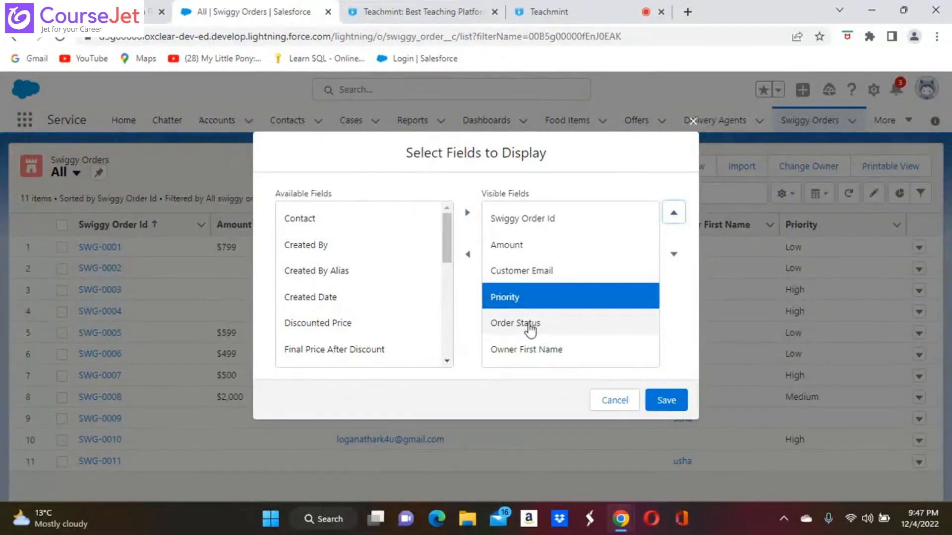
pyautogui.click(674, 216)
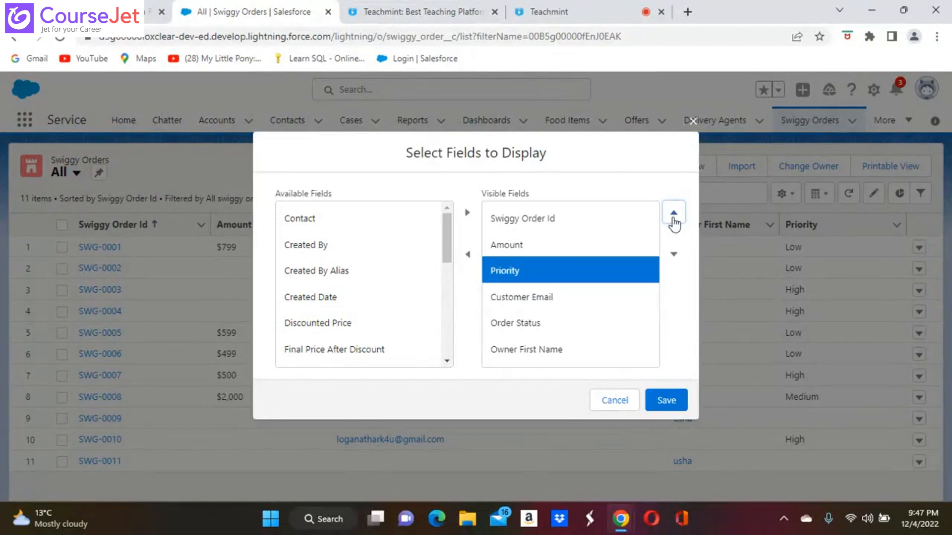
pyautogui.click(674, 216)
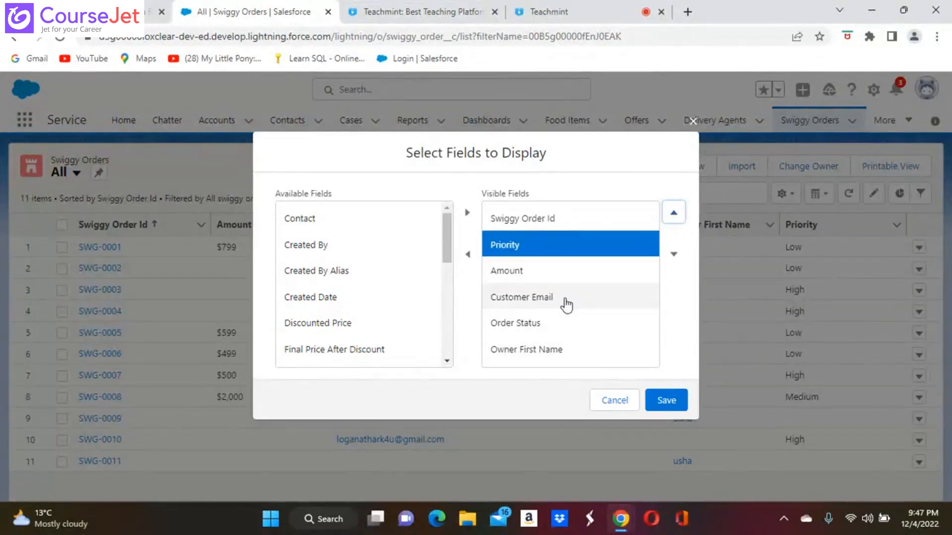
pyautogui.click(665, 400)
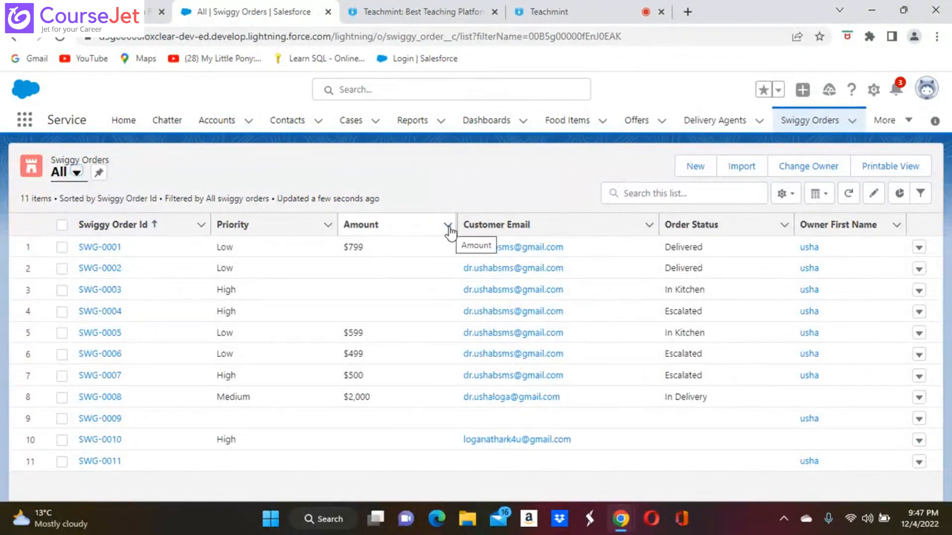
# Step: Sort the orders by Amount, highest first
pyautogui.click(356, 226)
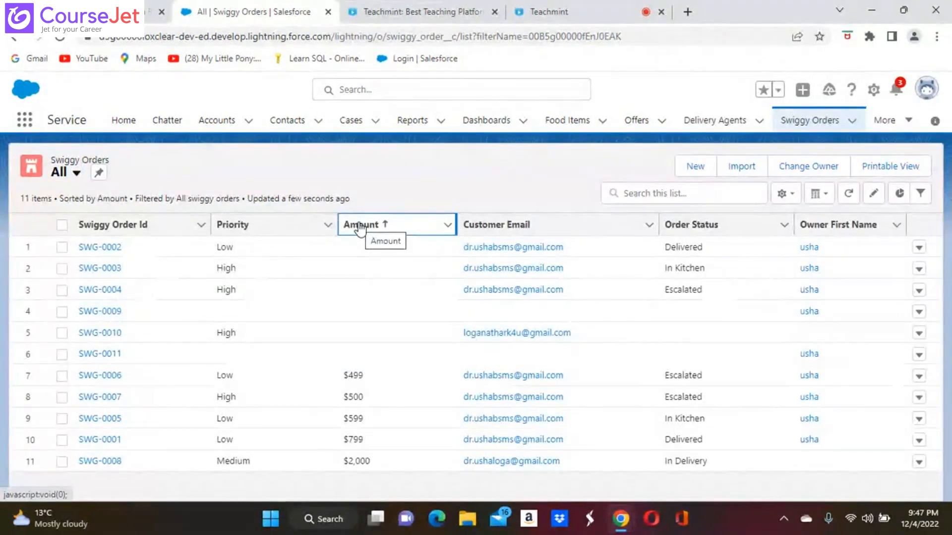
pyautogui.click(360, 225)
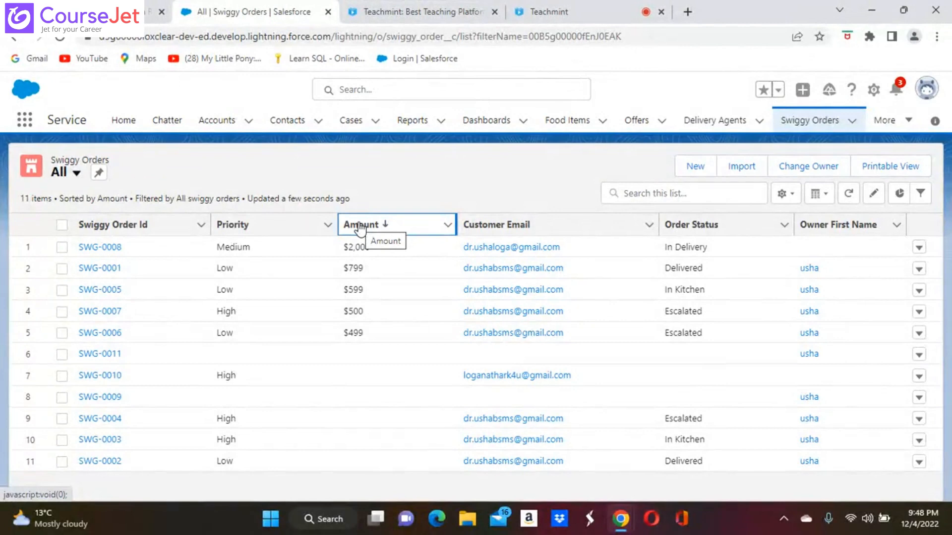
pyautogui.click(360, 226)
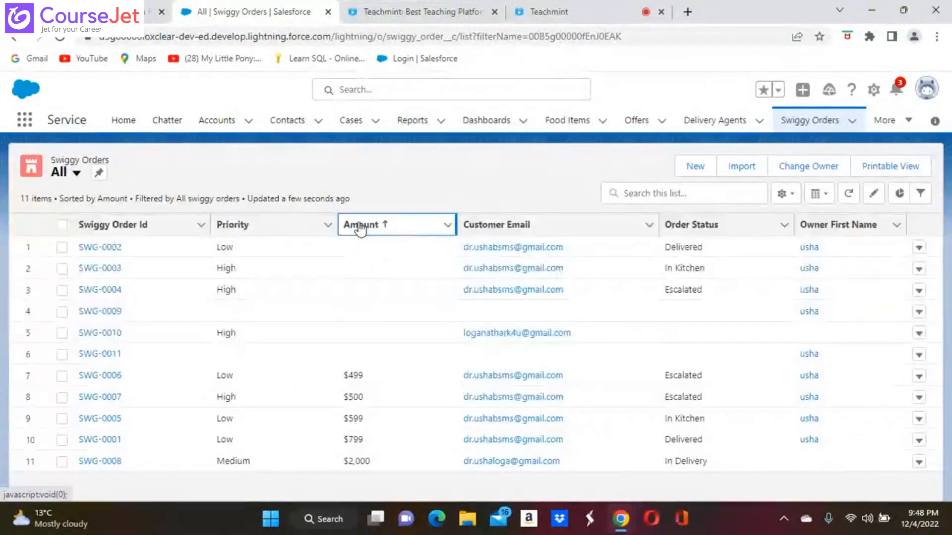
pyautogui.click(360, 226)
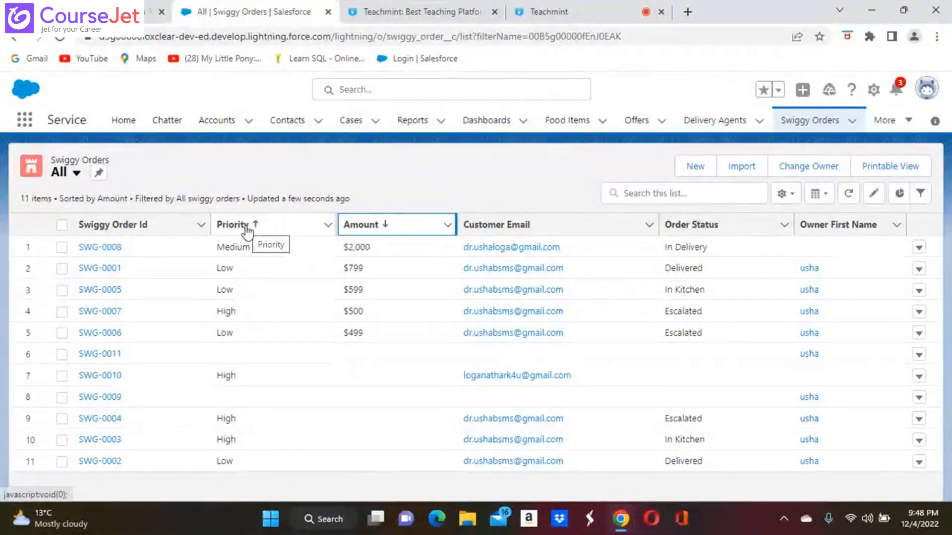
# Step: Check the Priority column options and bring up the list view's Filters panel
pyautogui.click(328, 226)
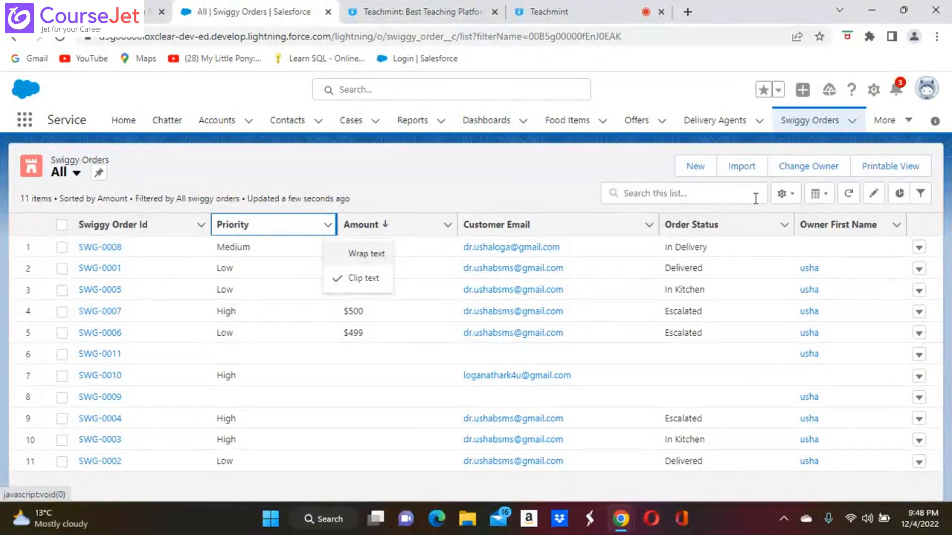
pyautogui.click(782, 194)
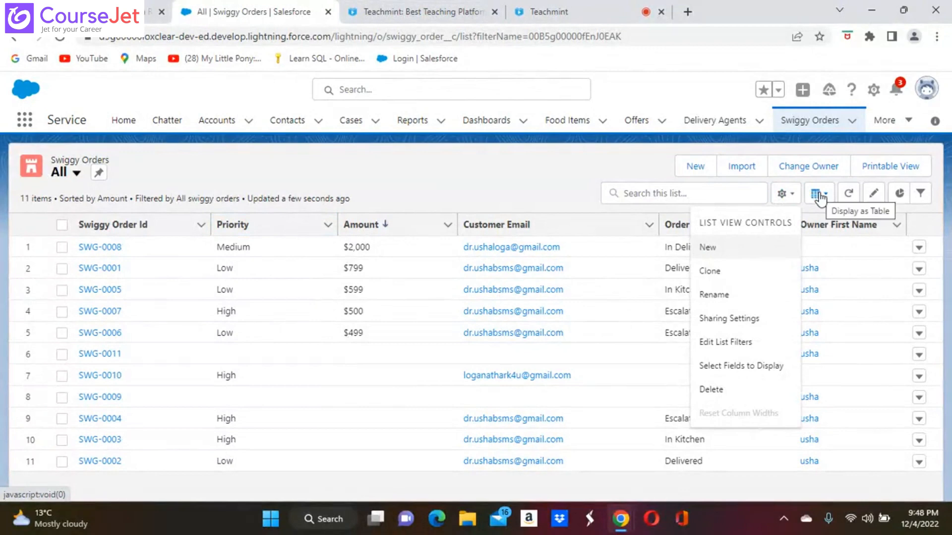
pyautogui.click(922, 194)
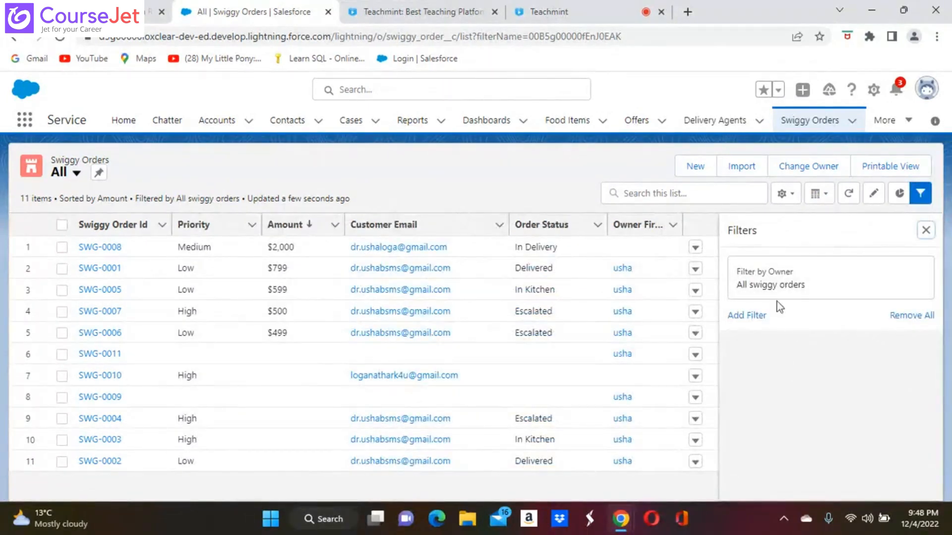
# Step: Add a Priority equals High filter to the All orders list view
pyautogui.click(744, 315)
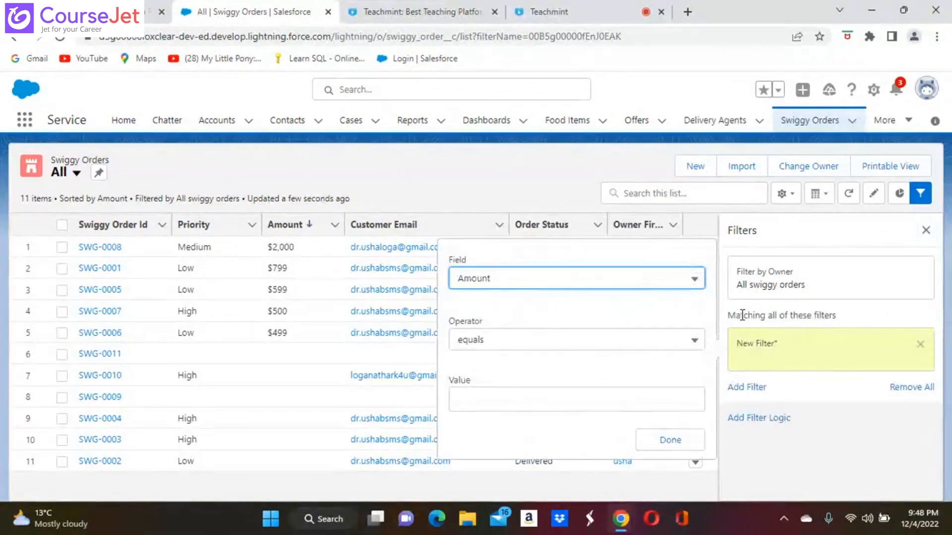
pyautogui.click(786, 352)
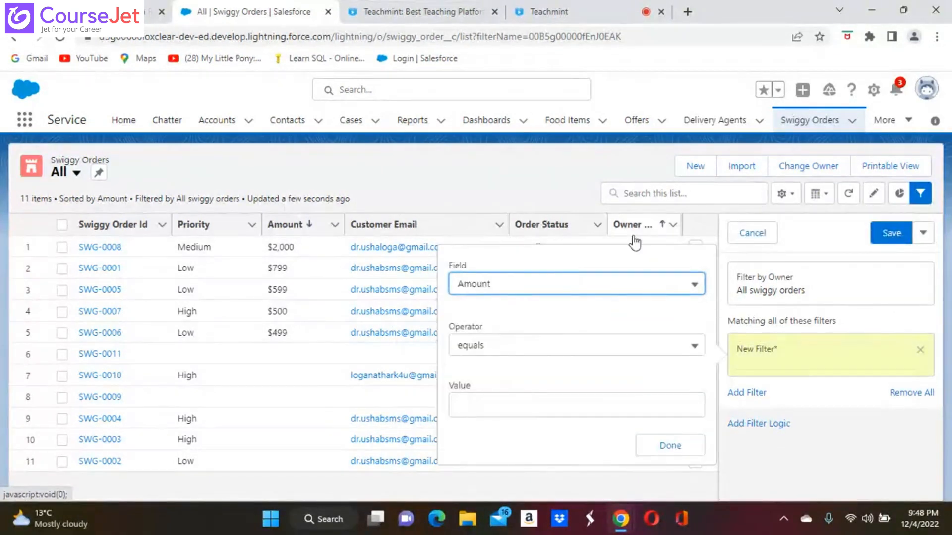
pyautogui.click(702, 289)
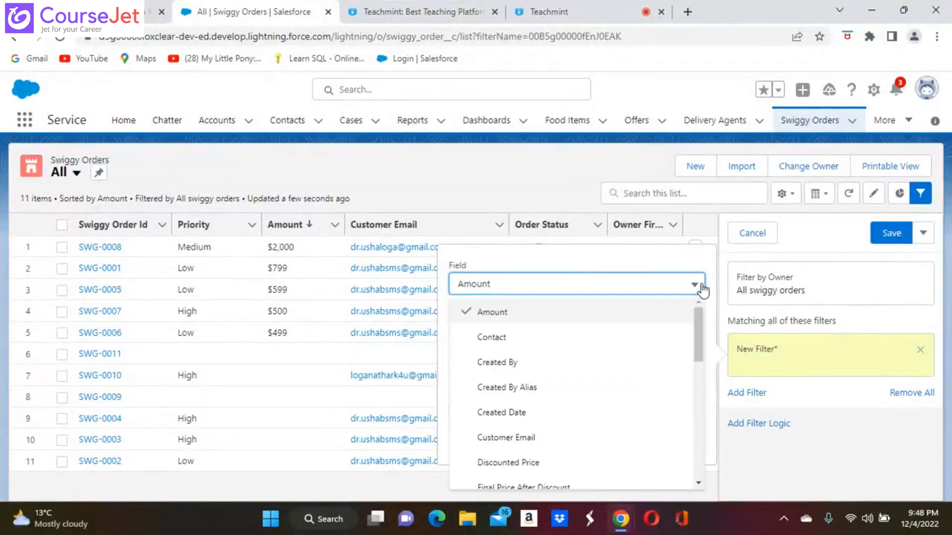
pyautogui.click(698, 482)
pyautogui.scroll(-3, 700, 483)
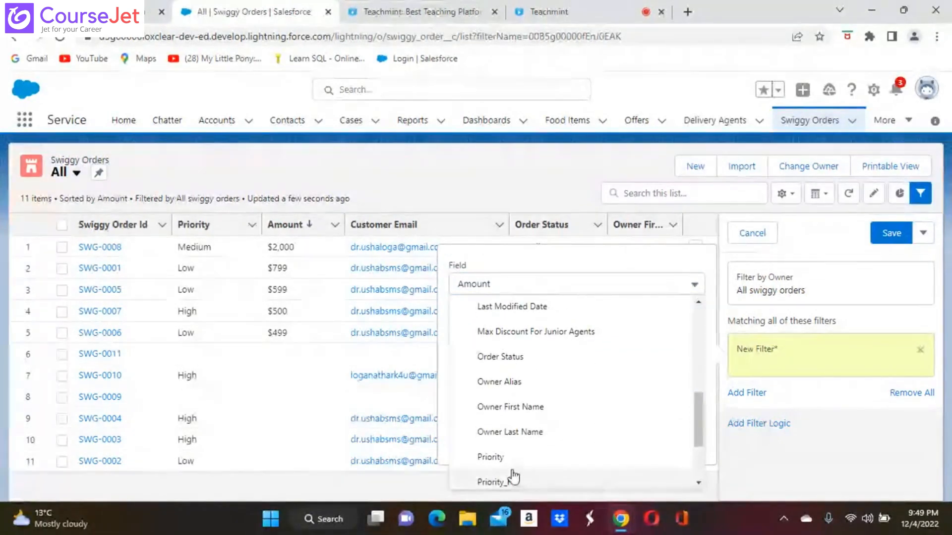
pyautogui.click(498, 455)
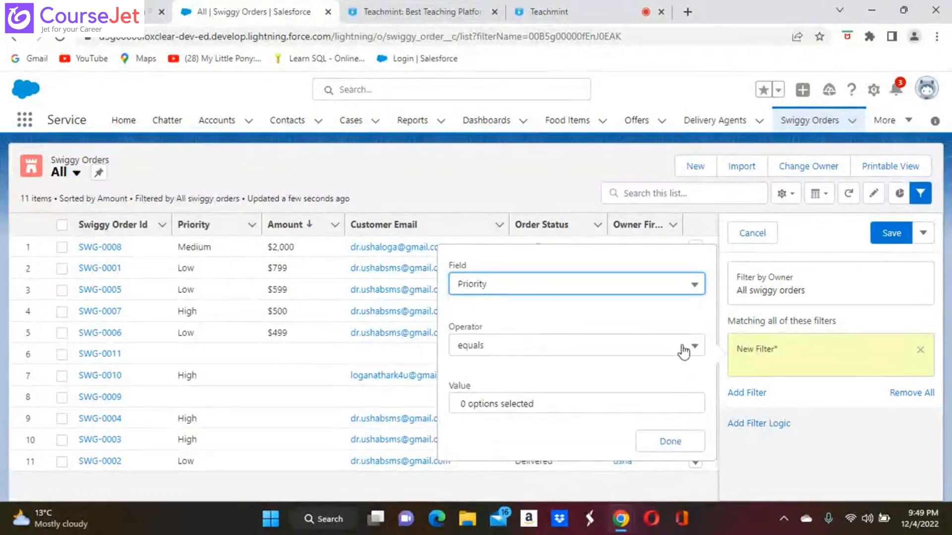
pyautogui.click(572, 410)
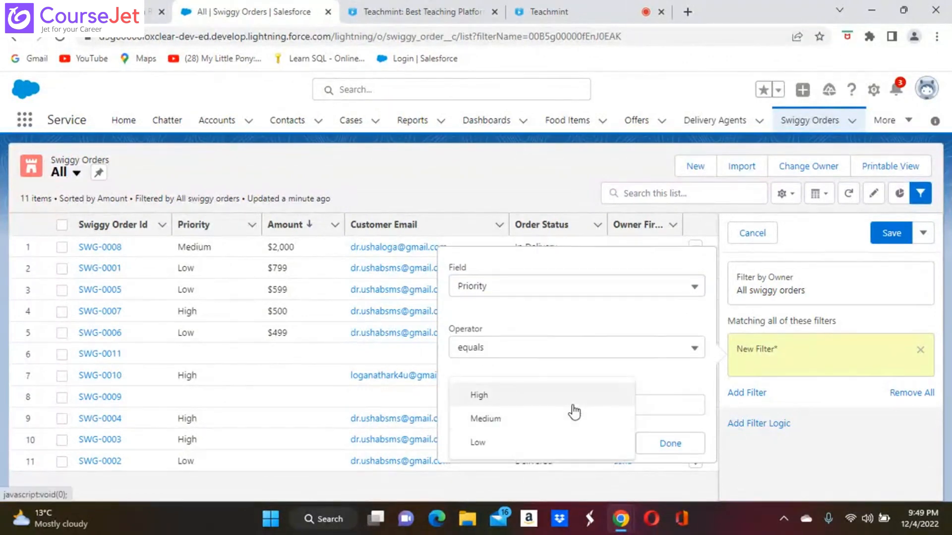
pyautogui.click(496, 398)
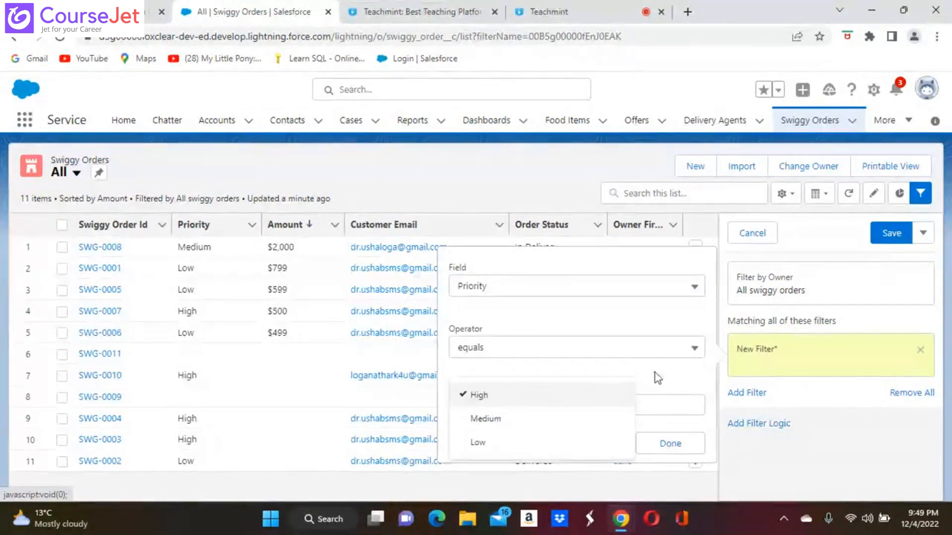
pyautogui.click(671, 444)
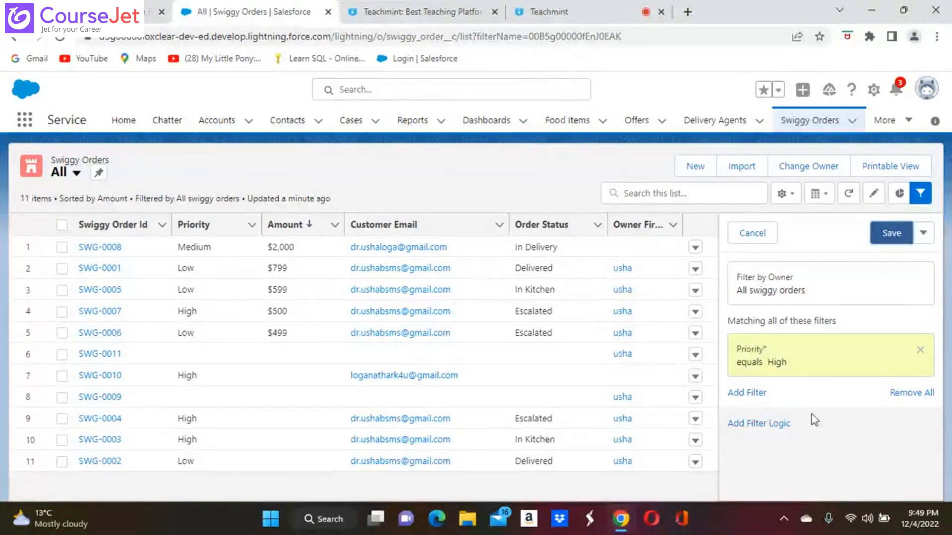
# Step: Save the Priority equals High filter, narrowing the list to 4 orders
pyautogui.click(891, 233)
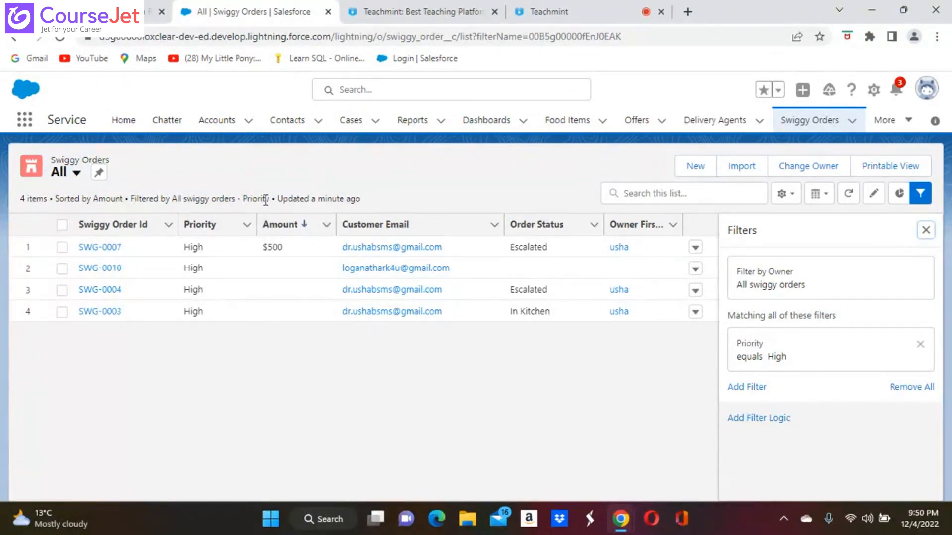
# Step: Remove the Priority equals High filter and save, restoring all 11 orders
pyautogui.click(920, 194)
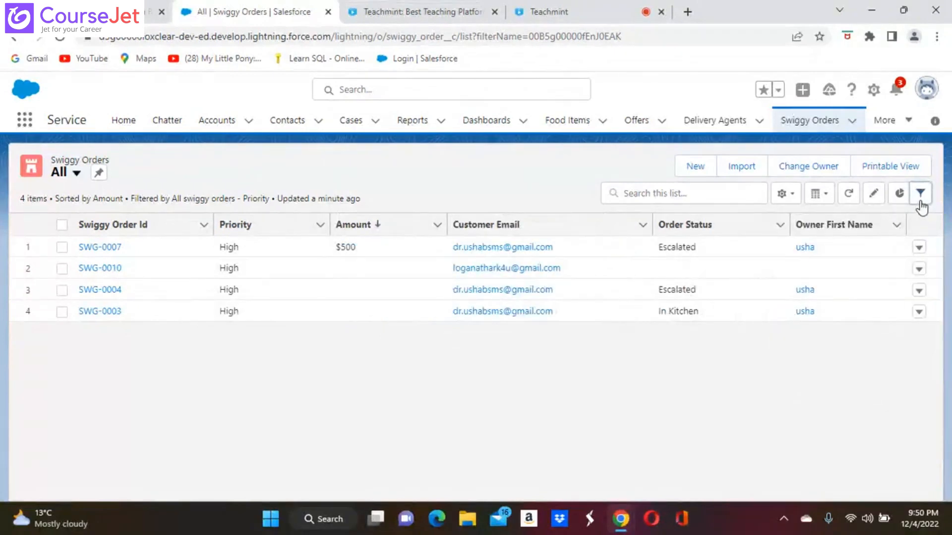
pyautogui.click(921, 197)
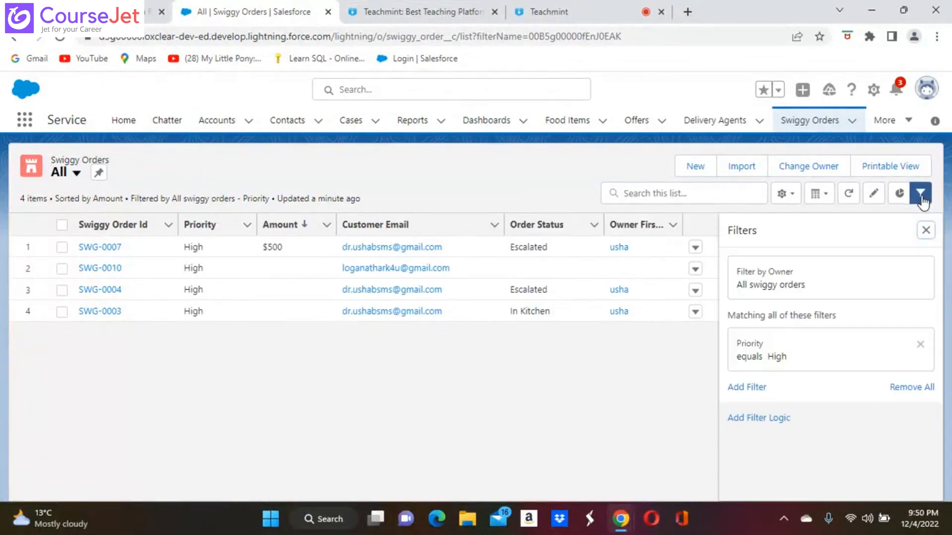
pyautogui.click(905, 392)
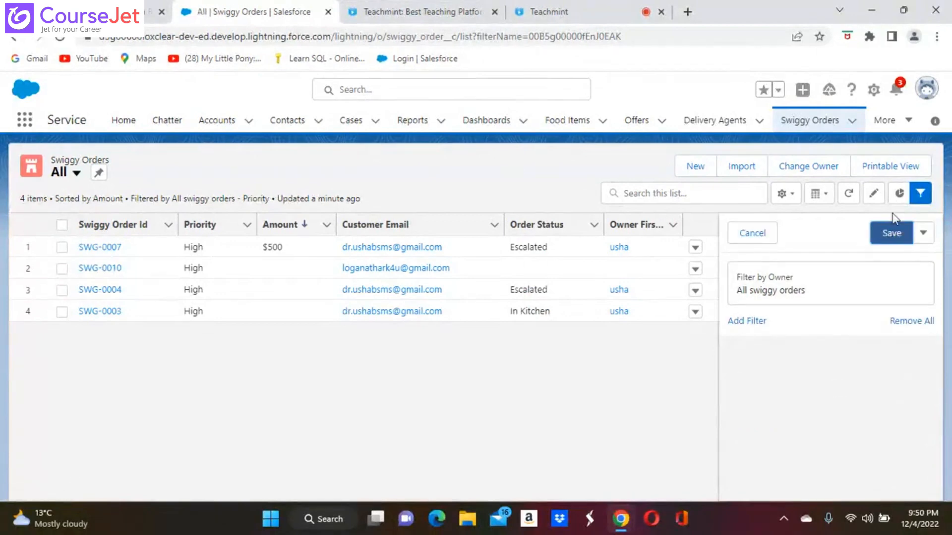
pyautogui.click(891, 233)
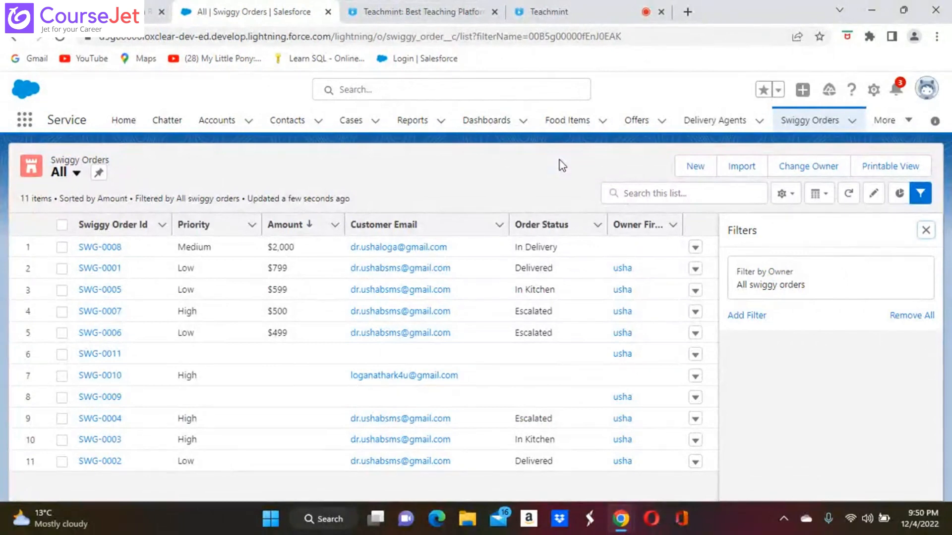
# Step: Create and save an 'Escalated Orders' list view that all users can see
pyautogui.click(782, 194)
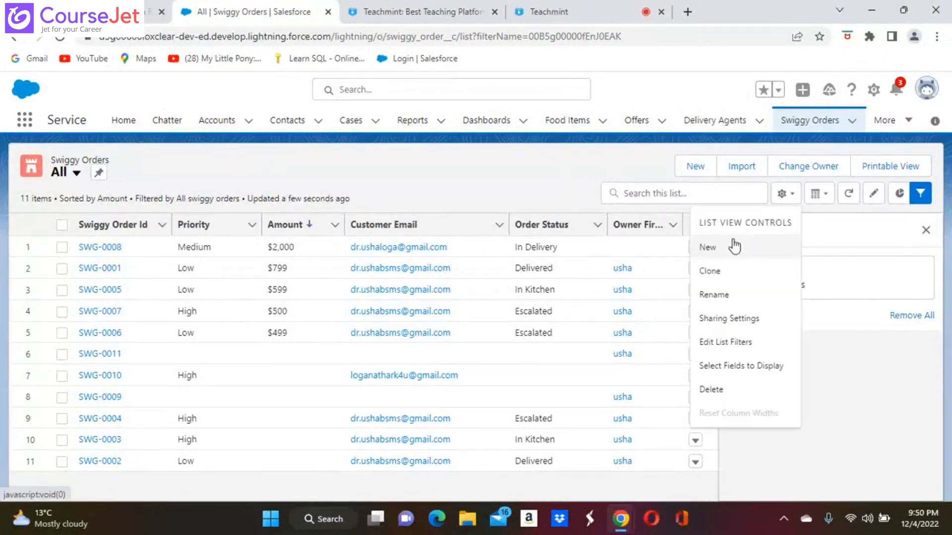
pyautogui.click(705, 246)
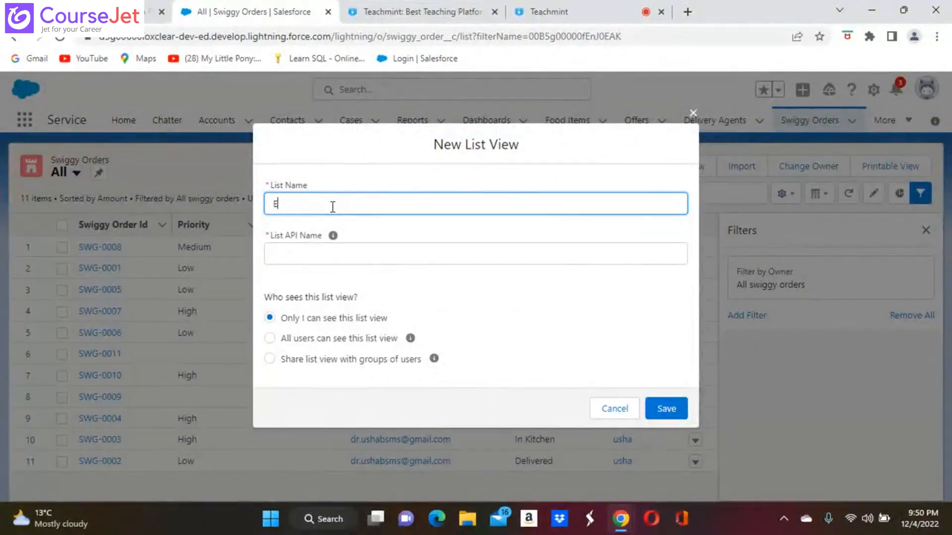
pyautogui.write('ted Orders')
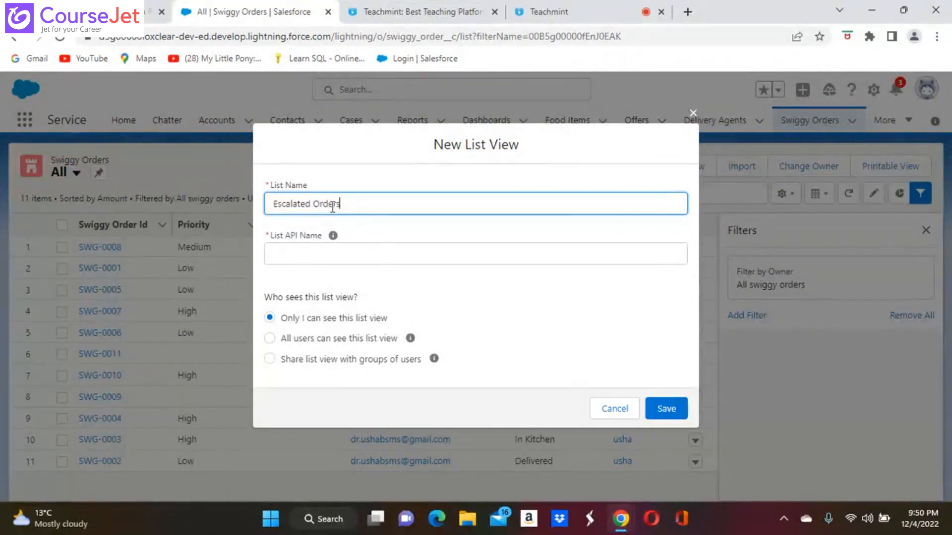
pyautogui.click(373, 249)
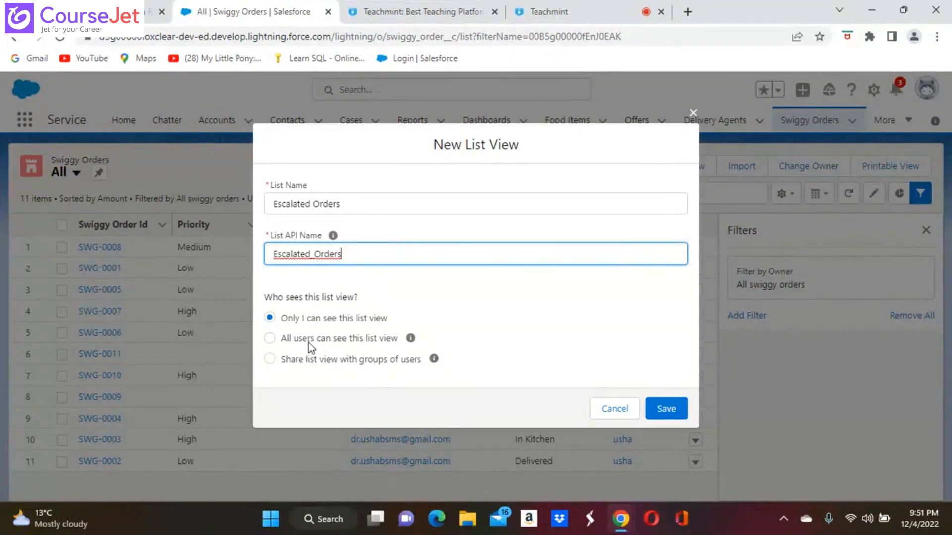
pyautogui.click(270, 338)
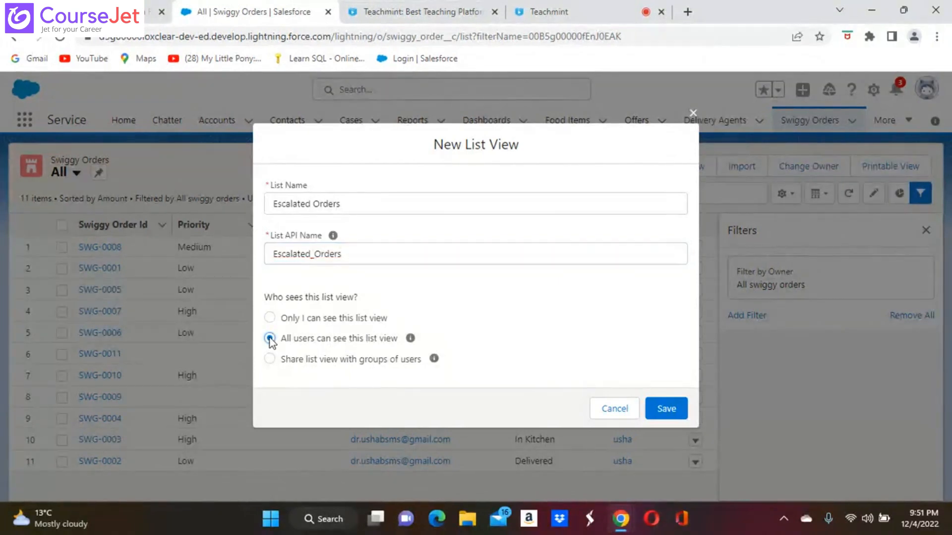
pyautogui.click(666, 409)
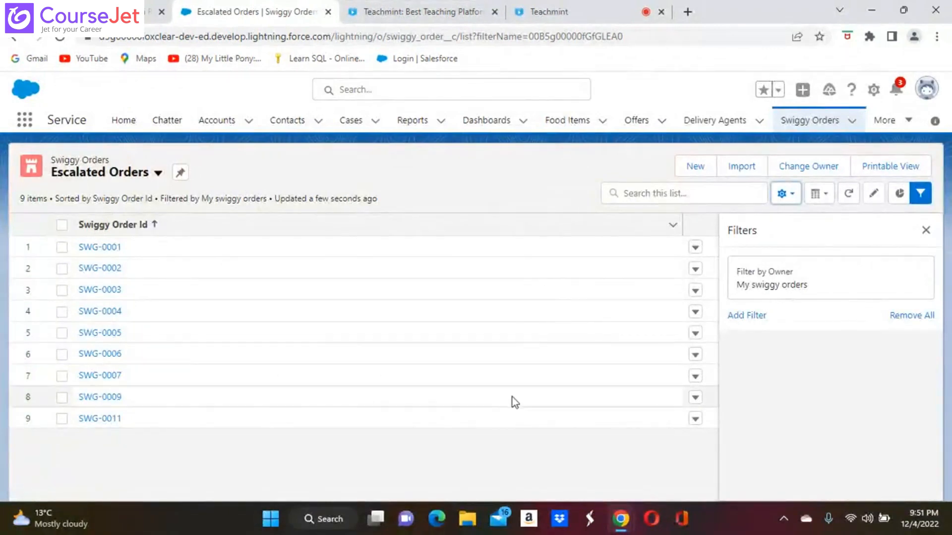
# Step: Hide and reshow the Filters panel, then bring up the Escalated Orders list view controls
pyautogui.click(922, 195)
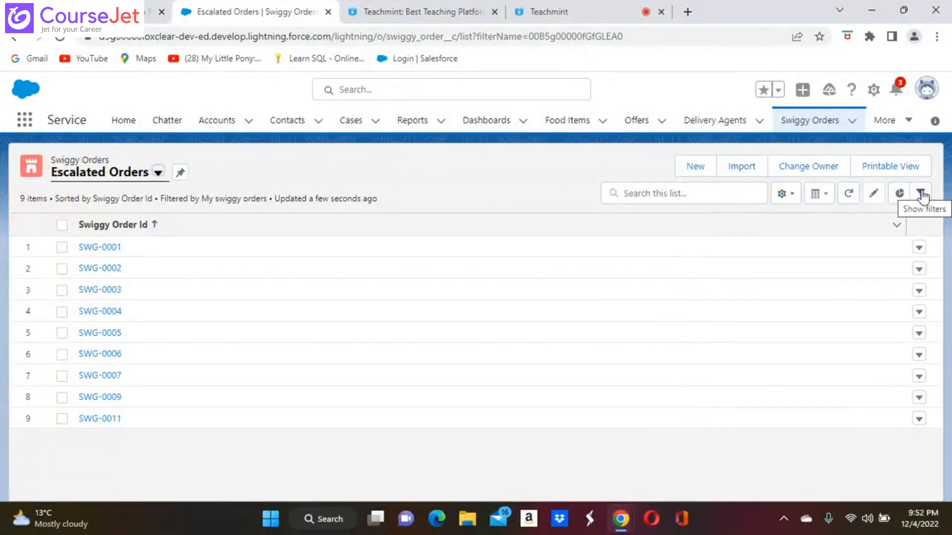
pyautogui.click(921, 194)
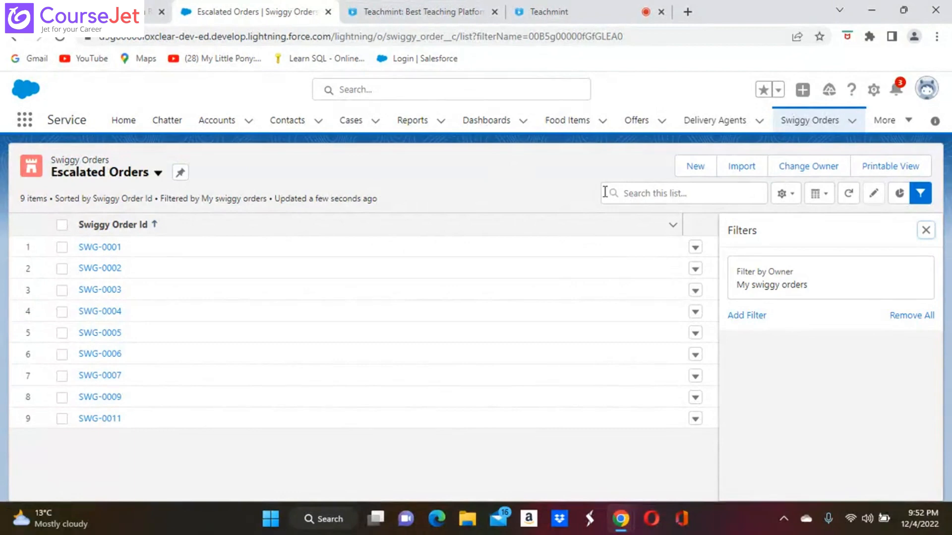
pyautogui.click(781, 194)
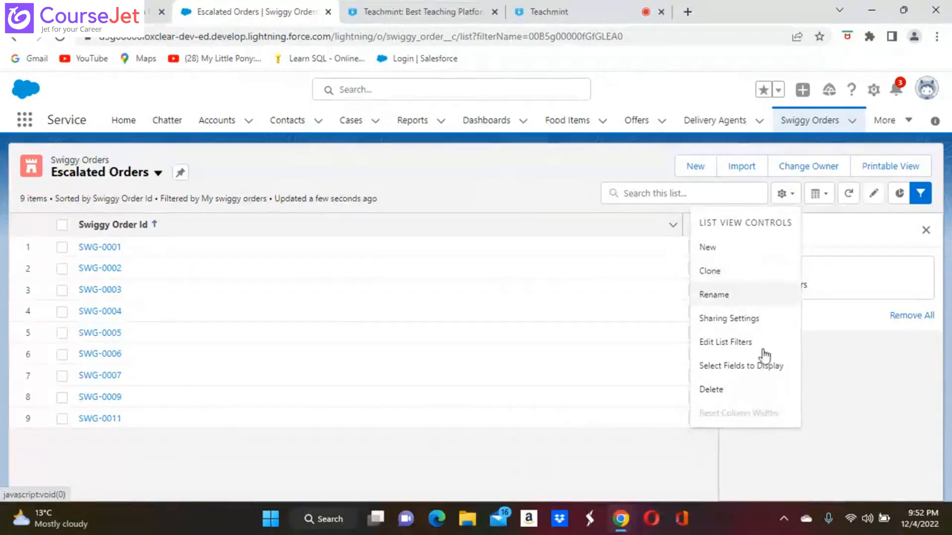
# Step: Add Order Status, Priority and Profit to the Escalated Orders visible fields
pyautogui.click(743, 365)
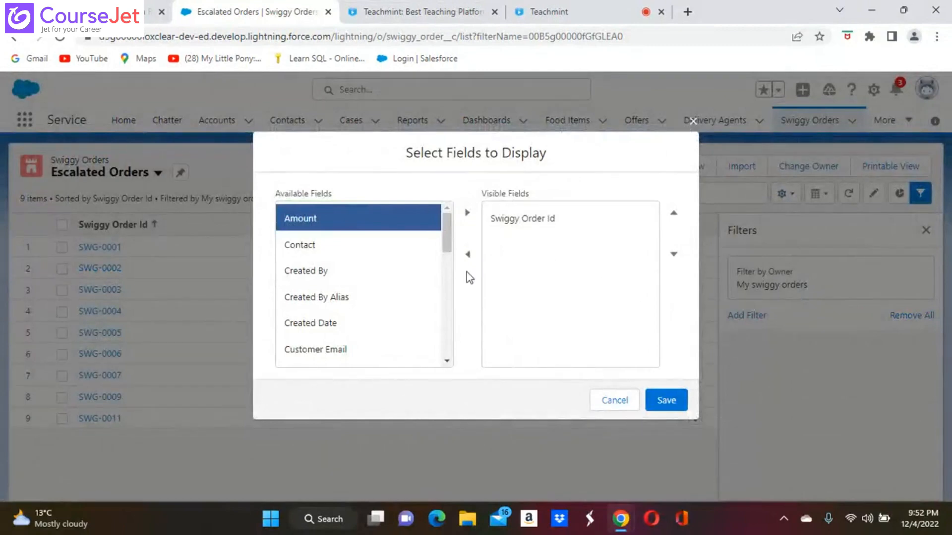
pyautogui.scroll(-4, 447, 360)
pyautogui.click(447, 360)
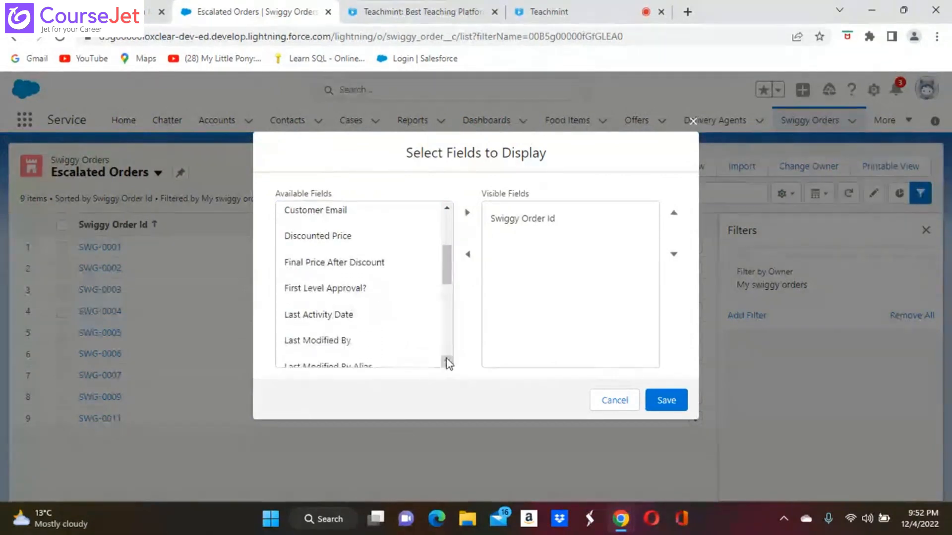
pyautogui.scroll(-5, 447, 359)
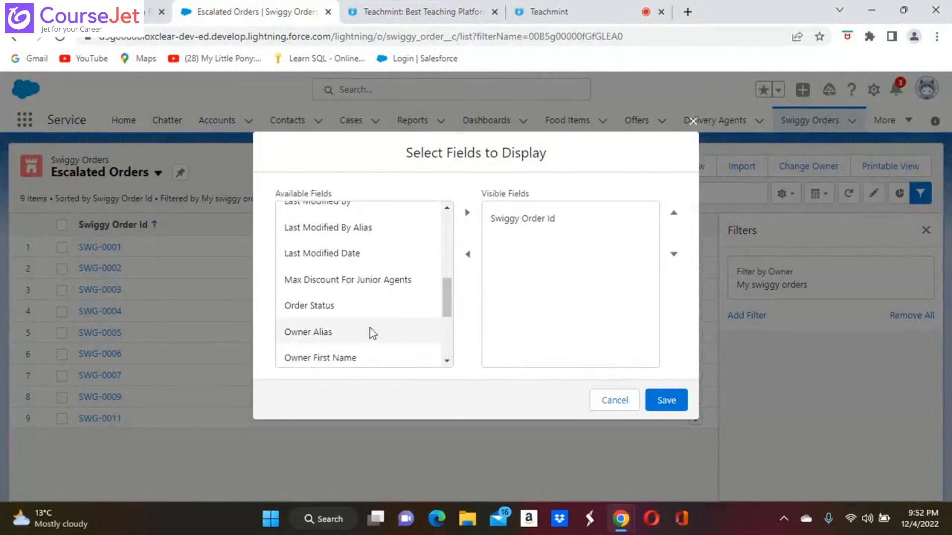
pyautogui.click(328, 308)
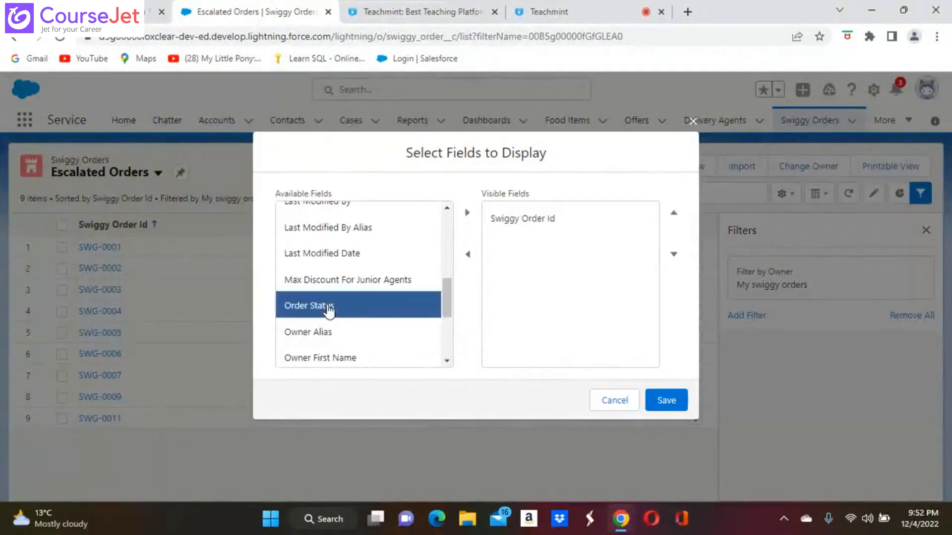
pyautogui.click(467, 214)
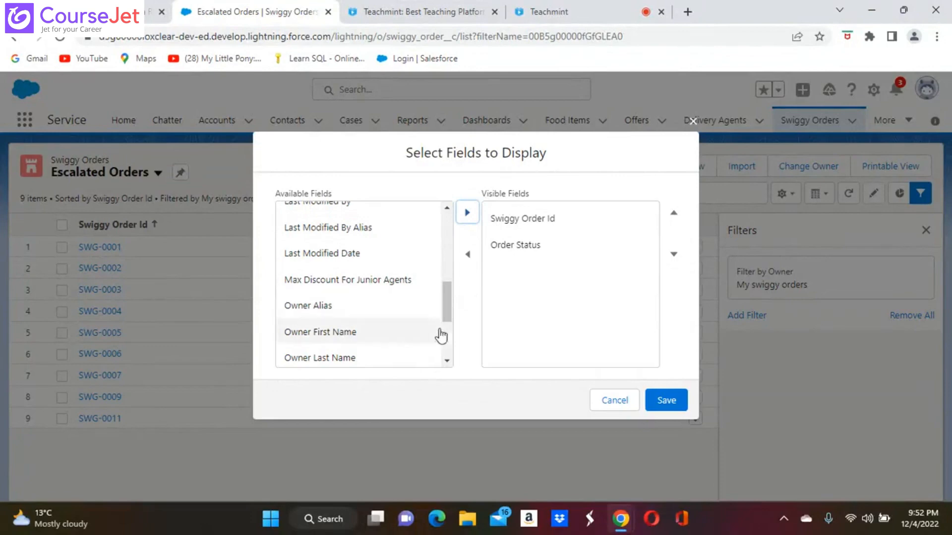
pyautogui.click(447, 361)
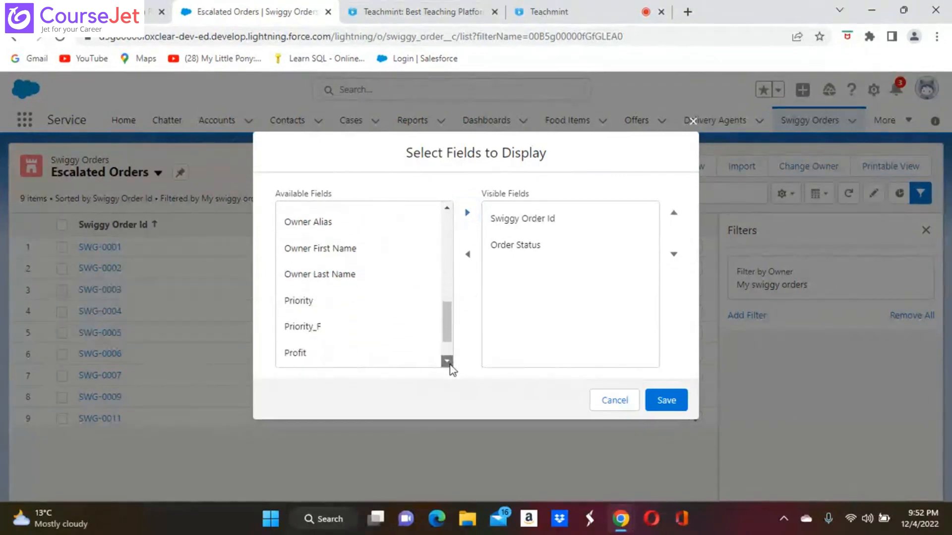
pyautogui.click(300, 301)
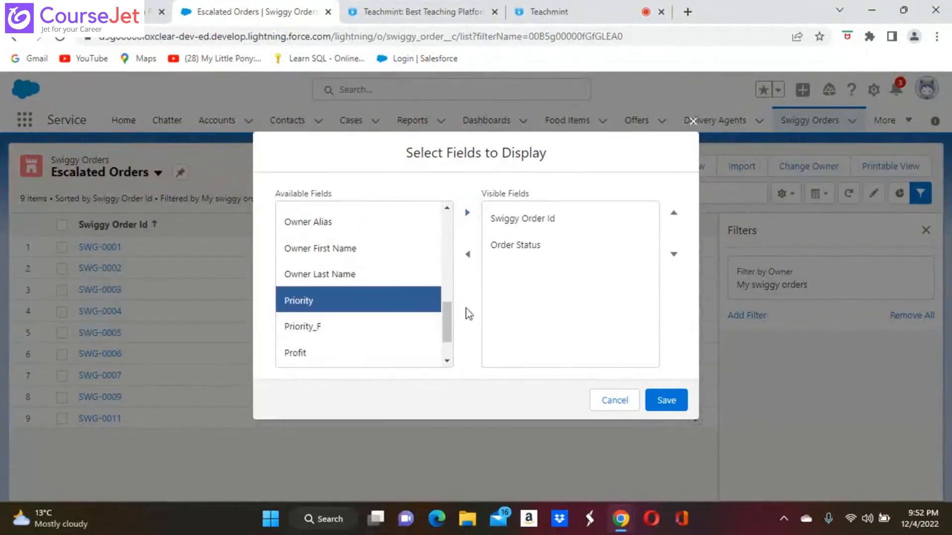
pyautogui.click(467, 213)
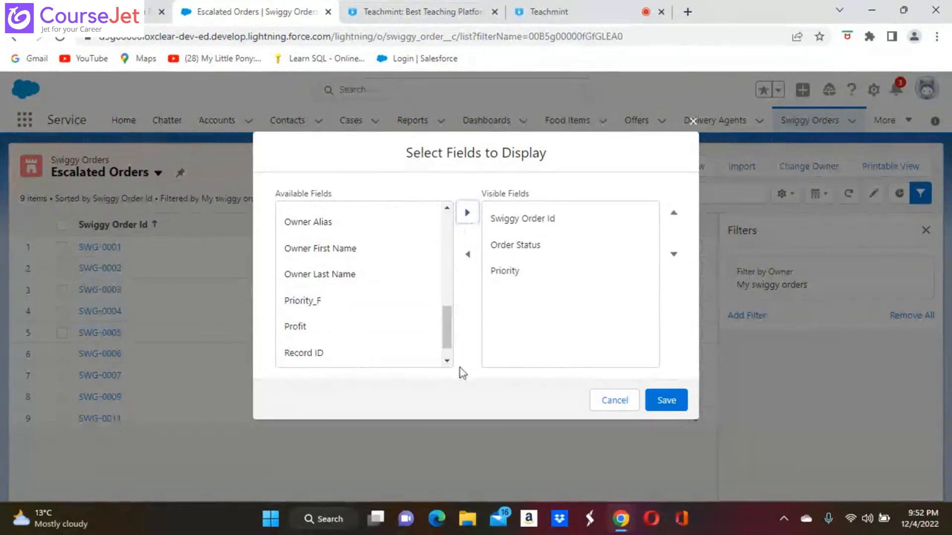
pyautogui.click(448, 361)
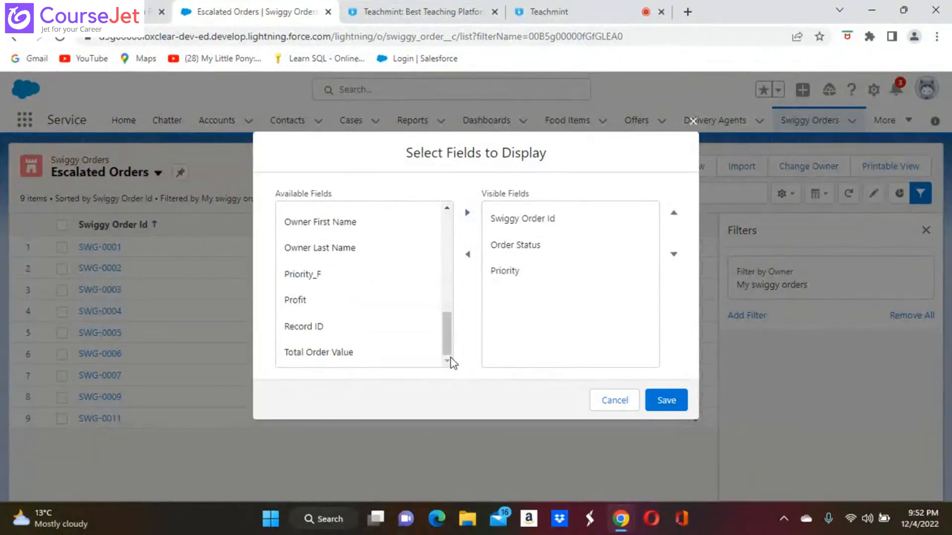
pyautogui.click(302, 300)
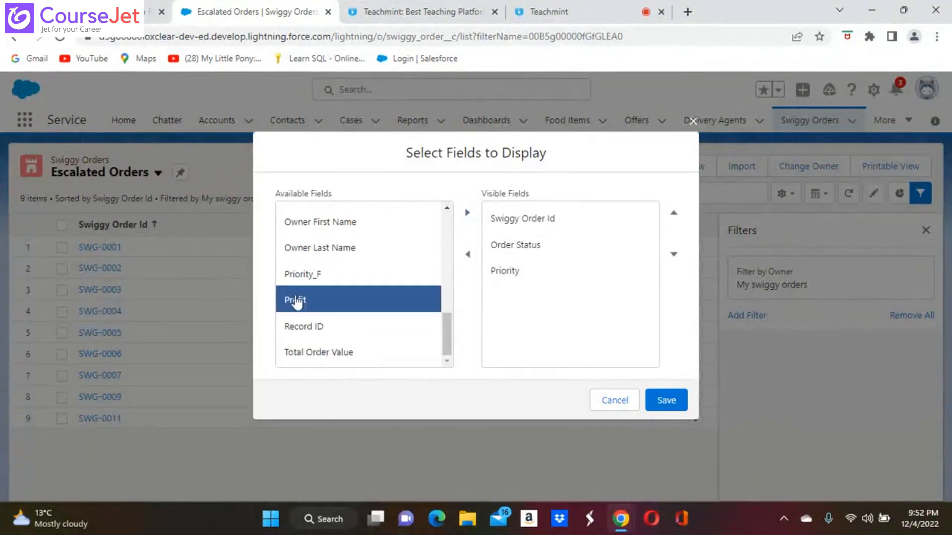
pyautogui.click(466, 213)
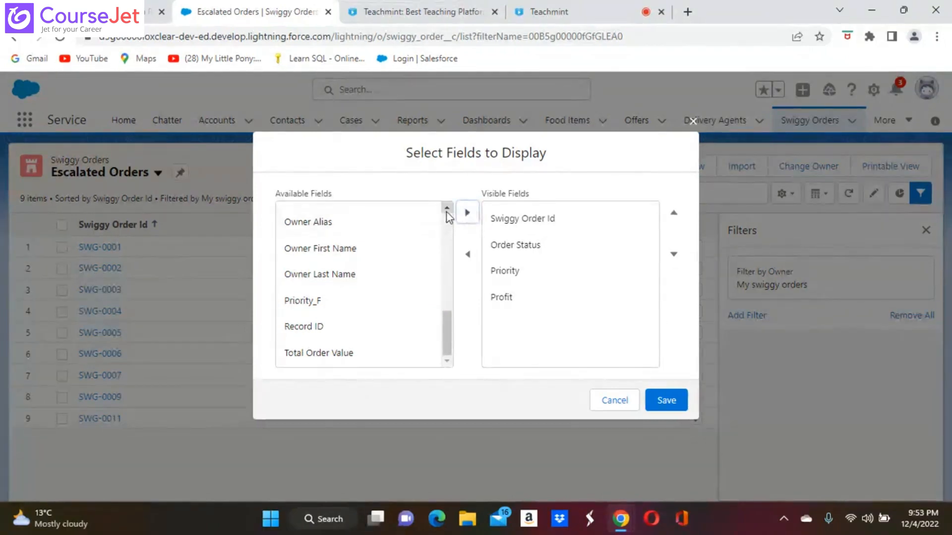
# Step: Add Amount to the visible fields, move it to the first column, and save
pyautogui.click(446, 208)
pyautogui.click(447, 211)
pyautogui.click(446, 211)
pyautogui.click(447, 211)
pyautogui.click(447, 212)
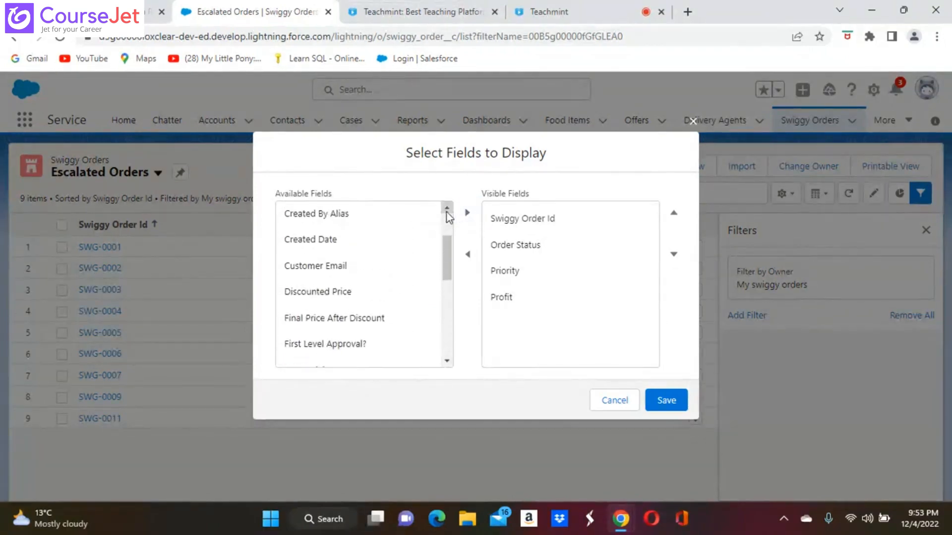
pyautogui.click(446, 211)
pyautogui.click(446, 211)
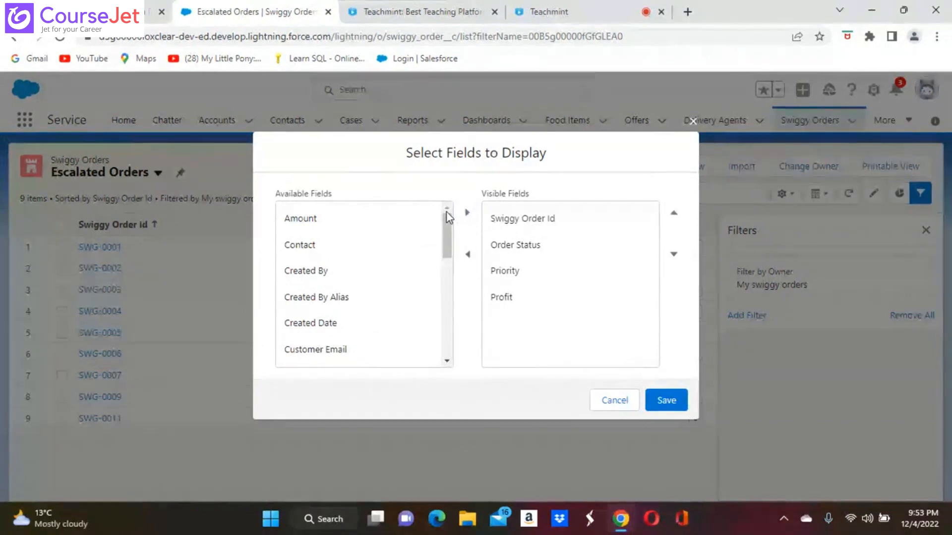
pyautogui.click(297, 218)
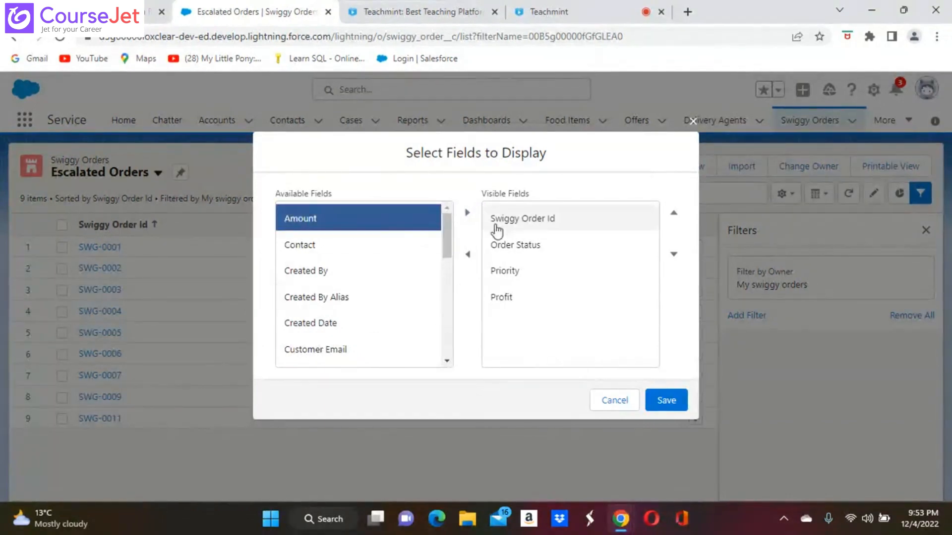
pyautogui.click(466, 214)
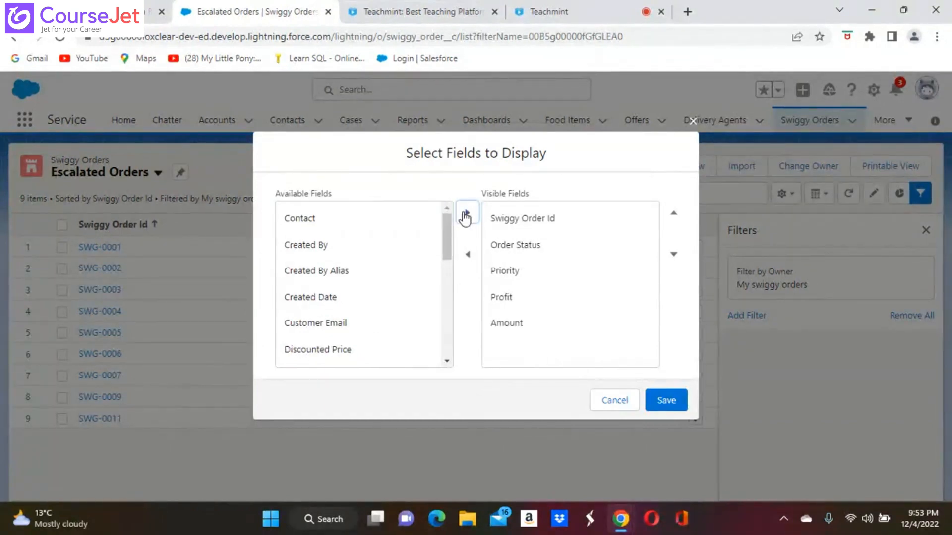
pyautogui.click(525, 323)
pyautogui.click(673, 214)
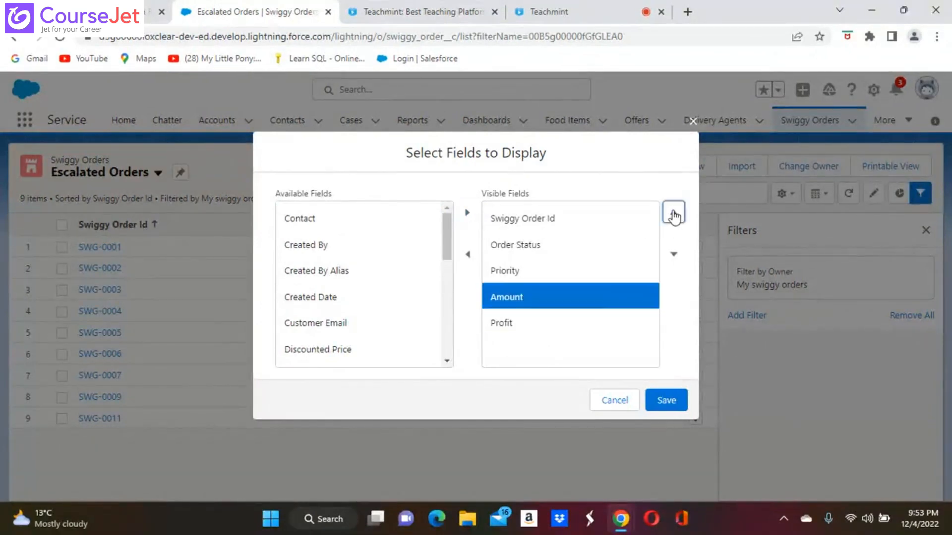
pyautogui.click(673, 213)
pyautogui.click(673, 213)
pyautogui.click(673, 213)
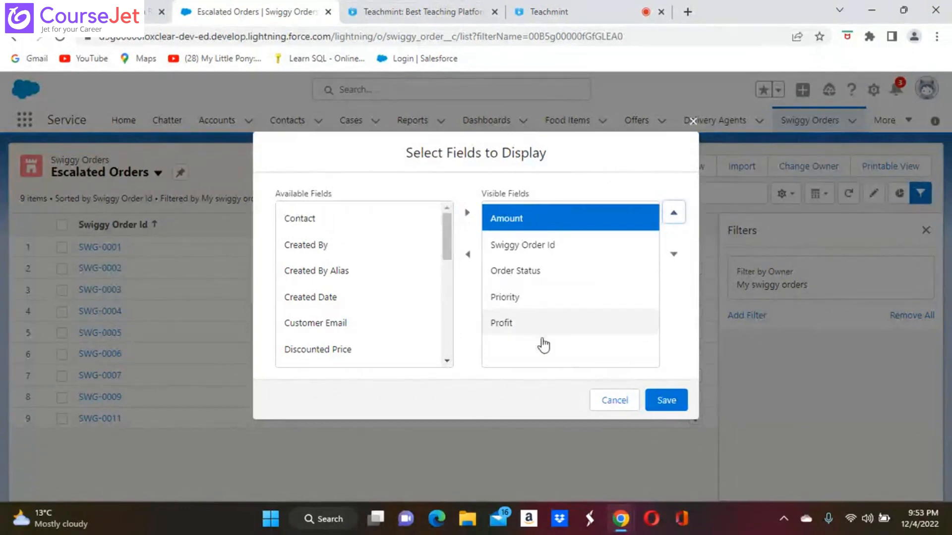
pyautogui.click(670, 400)
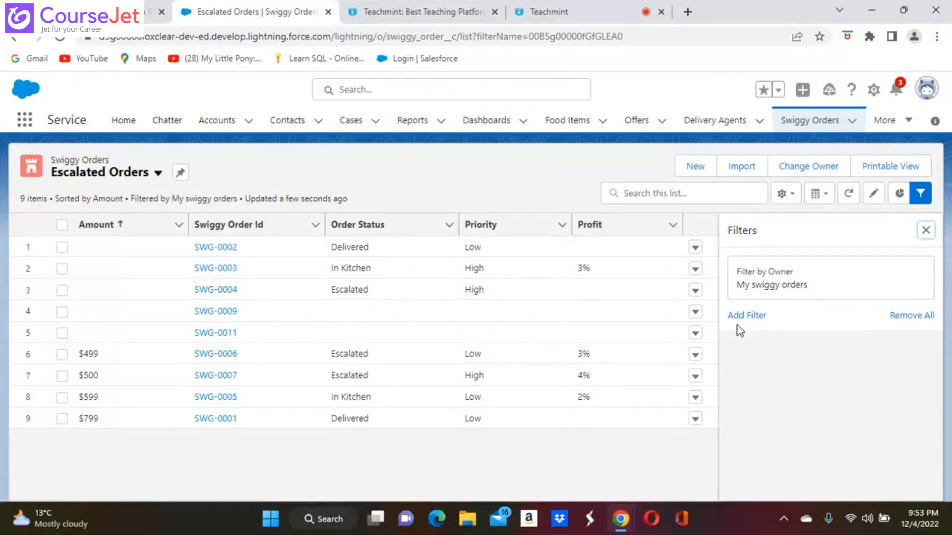
# Step: Add and save an Order Status equals Escalated filter, leaving SWG-0004, SWG-0006 and SWG-0007
pyautogui.click(750, 315)
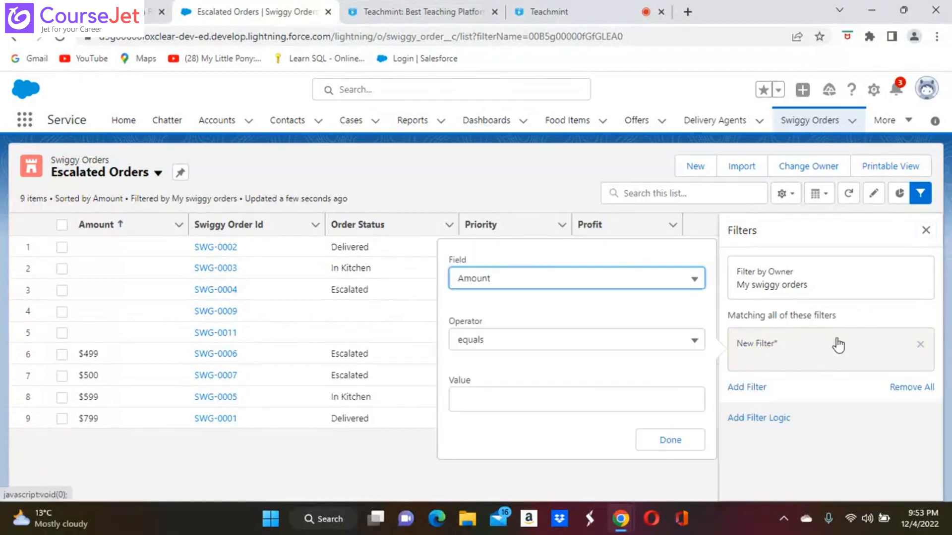
pyautogui.click(794, 350)
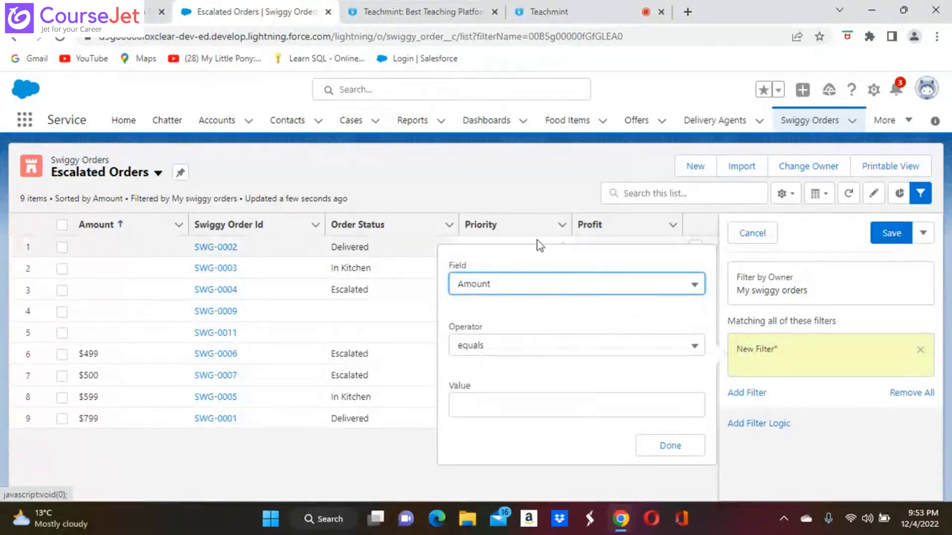
pyautogui.click(696, 285)
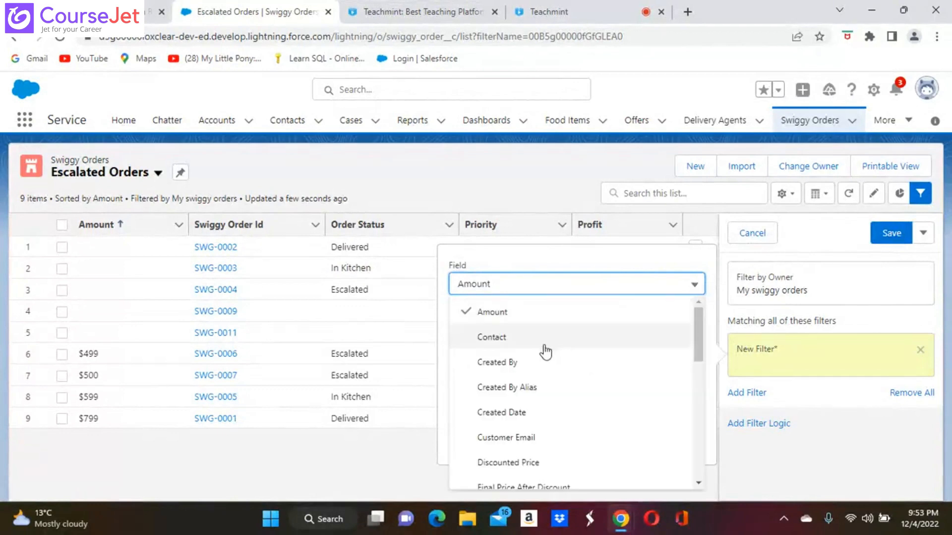
pyautogui.click(697, 483)
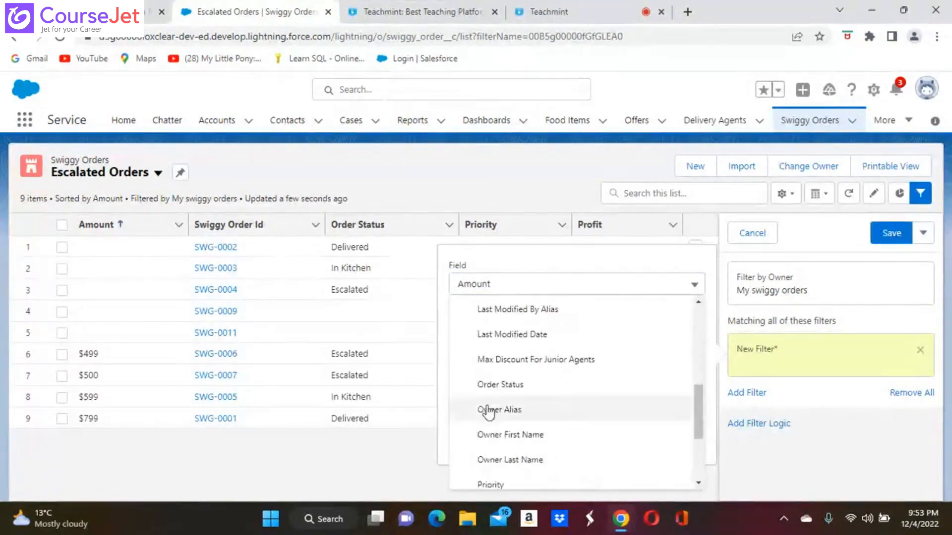
pyautogui.click(510, 384)
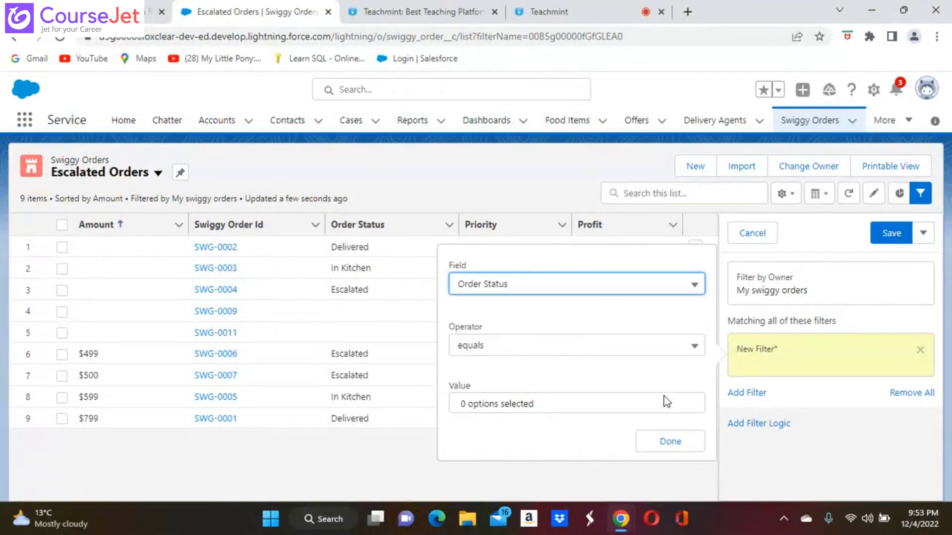
pyautogui.click(635, 404)
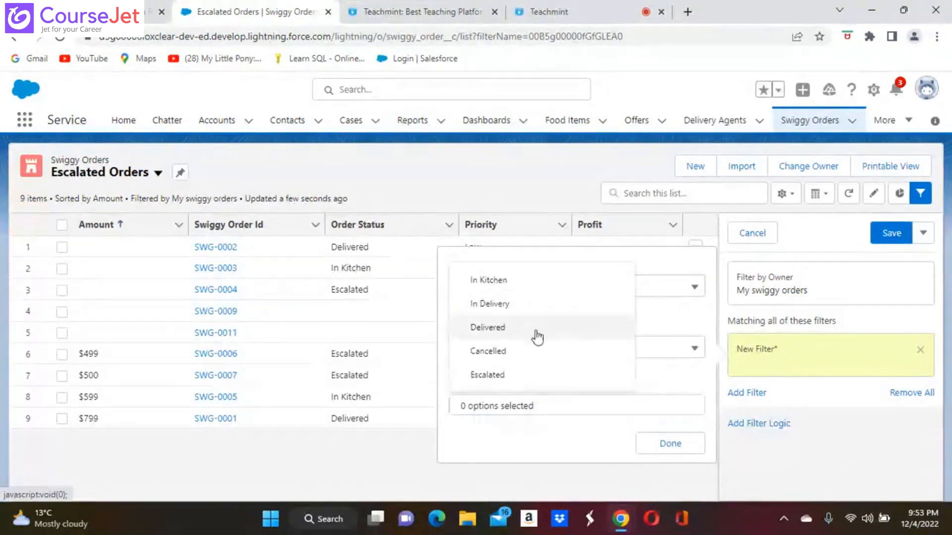
pyautogui.click(494, 377)
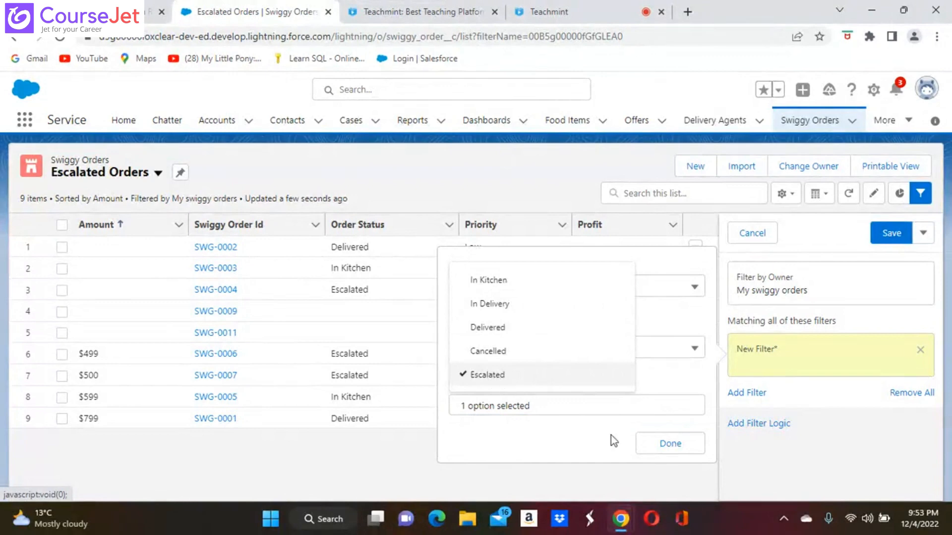
pyautogui.click(671, 447)
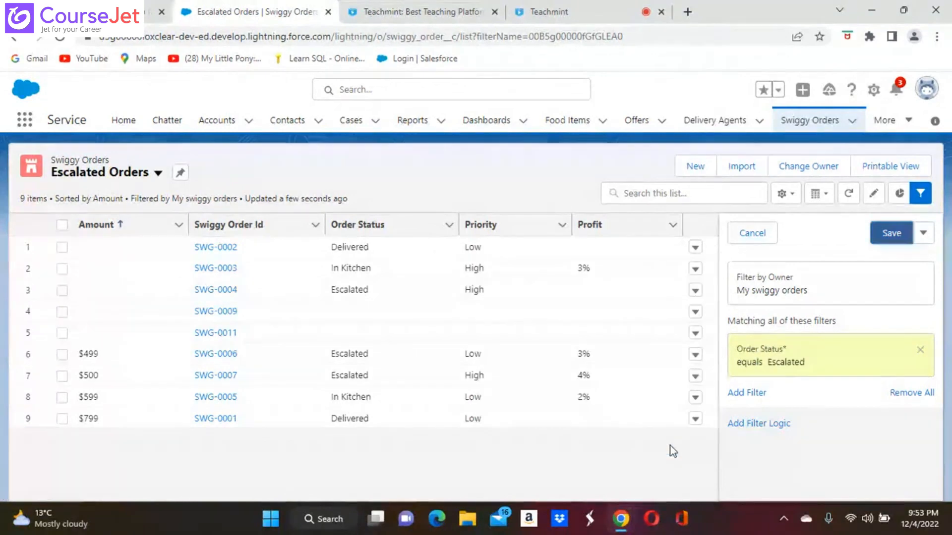
pyautogui.click(890, 233)
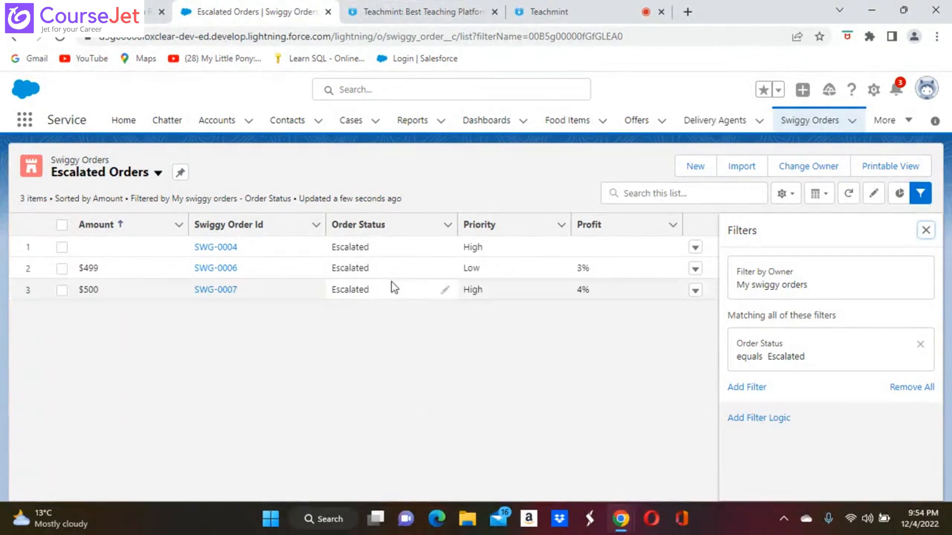
# Step: Switch to the All Swiggy Orders list view and bring up its gear controls
pyautogui.click(158, 174)
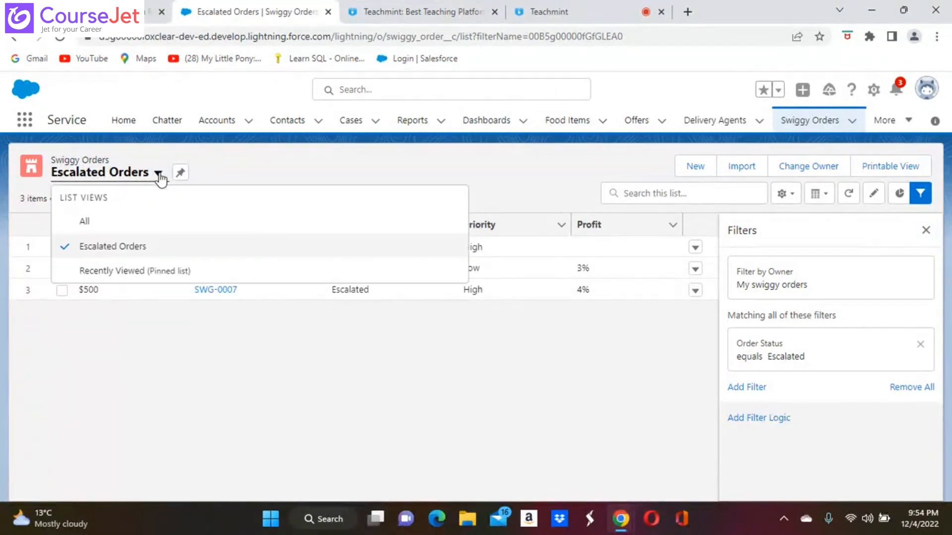
pyautogui.click(85, 224)
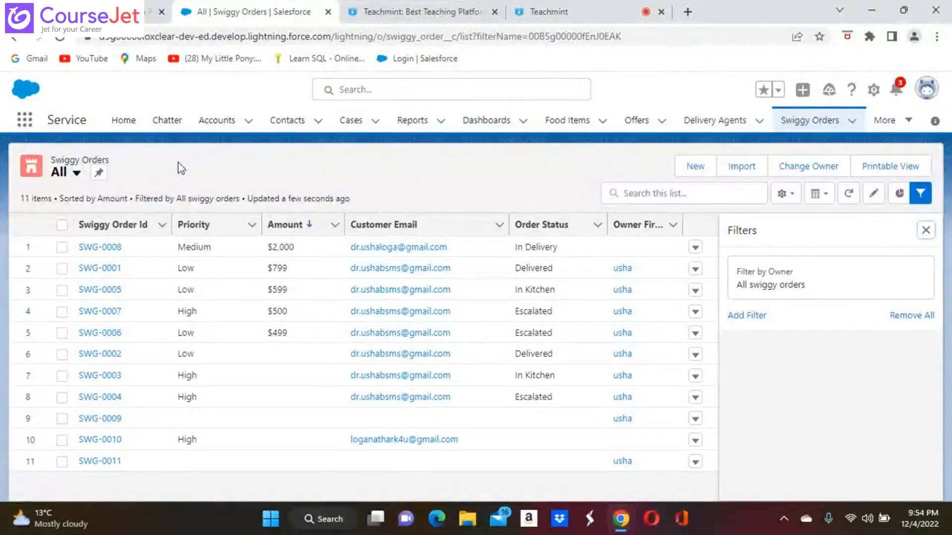
pyautogui.click(783, 194)
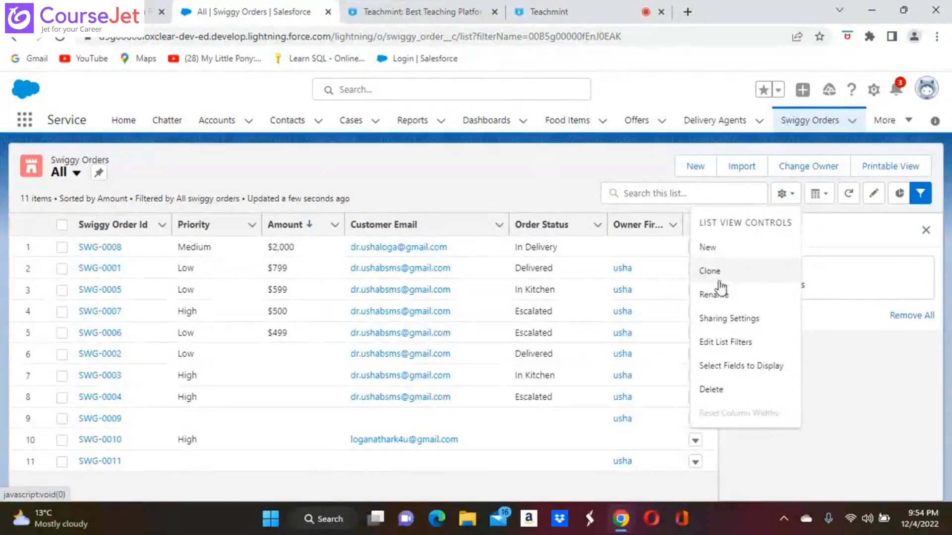
pyautogui.click(544, 183)
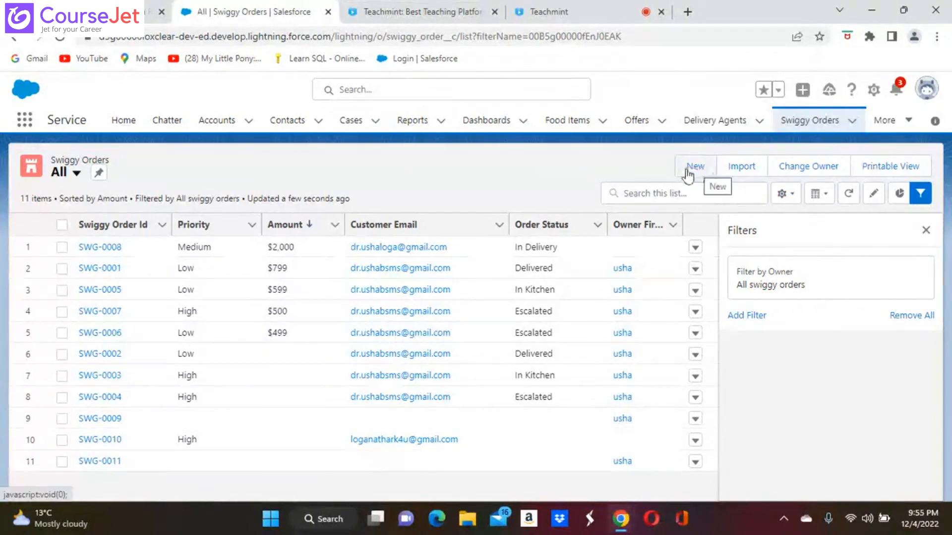
pyautogui.click(77, 173)
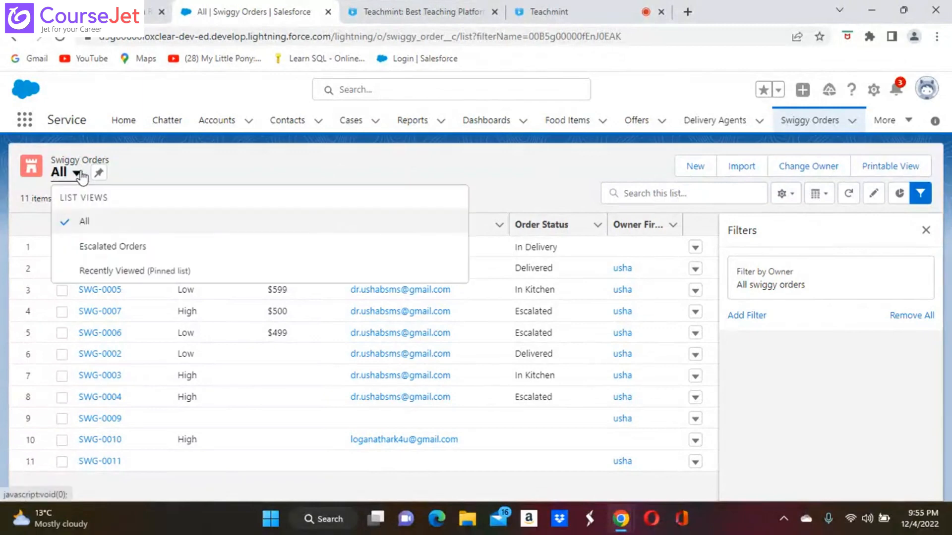
pyautogui.click(347, 171)
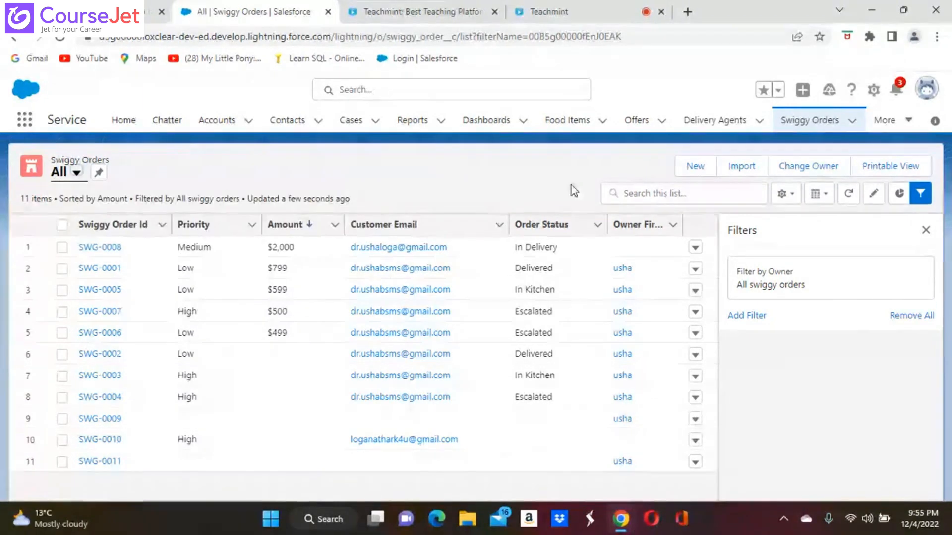
pyautogui.click(782, 196)
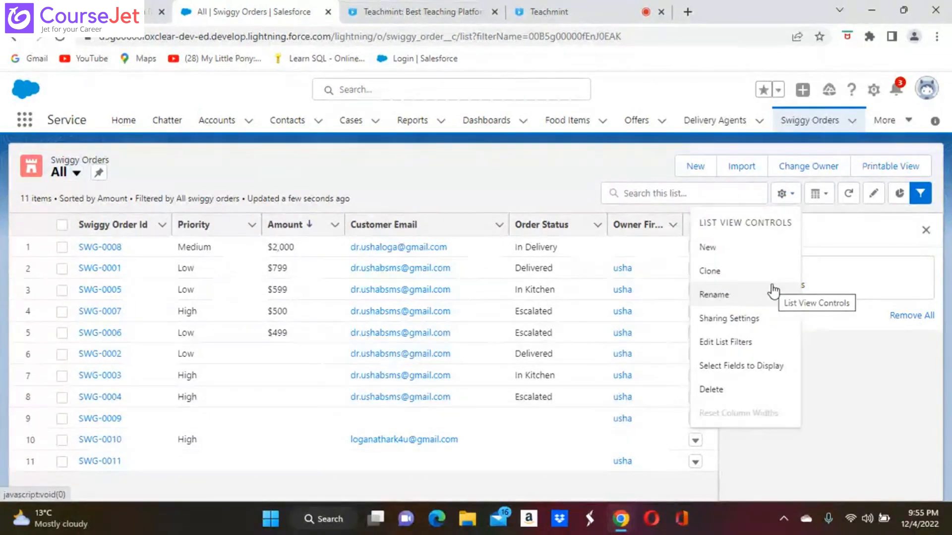
# Step: Check the field chooser and filters panel without changes, then return to Escalated Orders
pyautogui.click(744, 366)
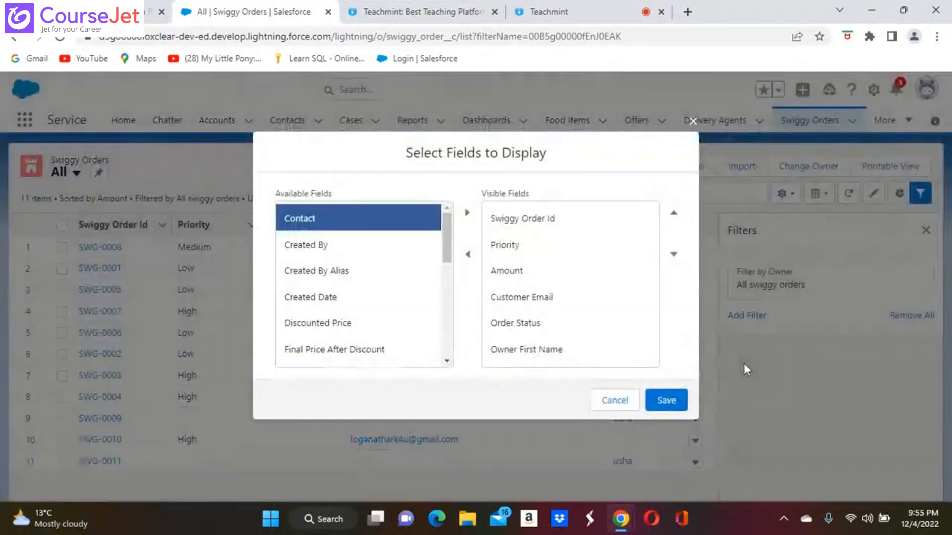
pyautogui.click(616, 403)
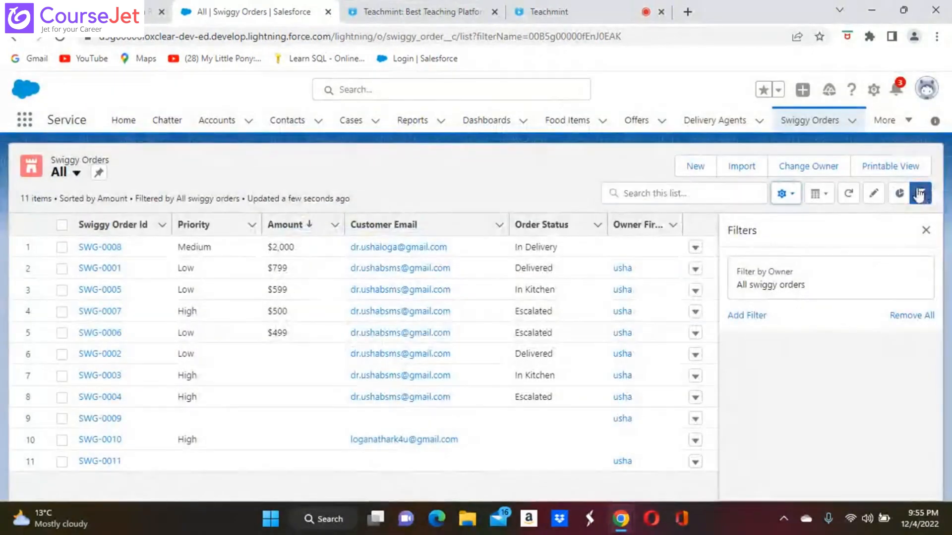
pyautogui.click(919, 193)
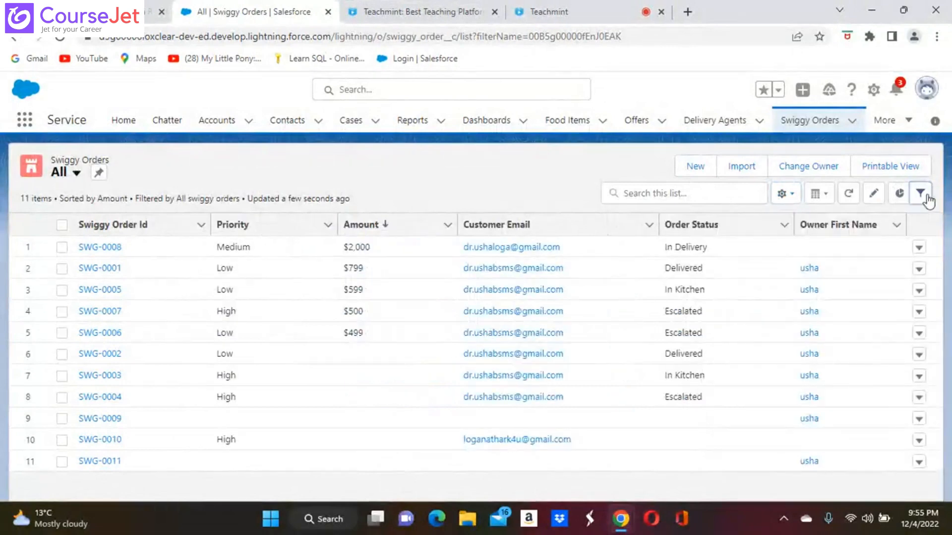
pyautogui.click(921, 195)
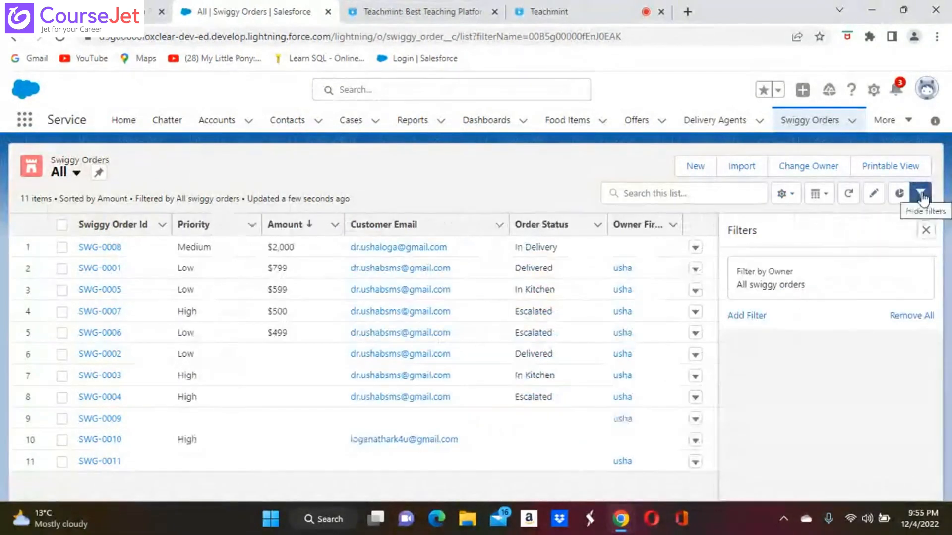
pyautogui.click(751, 320)
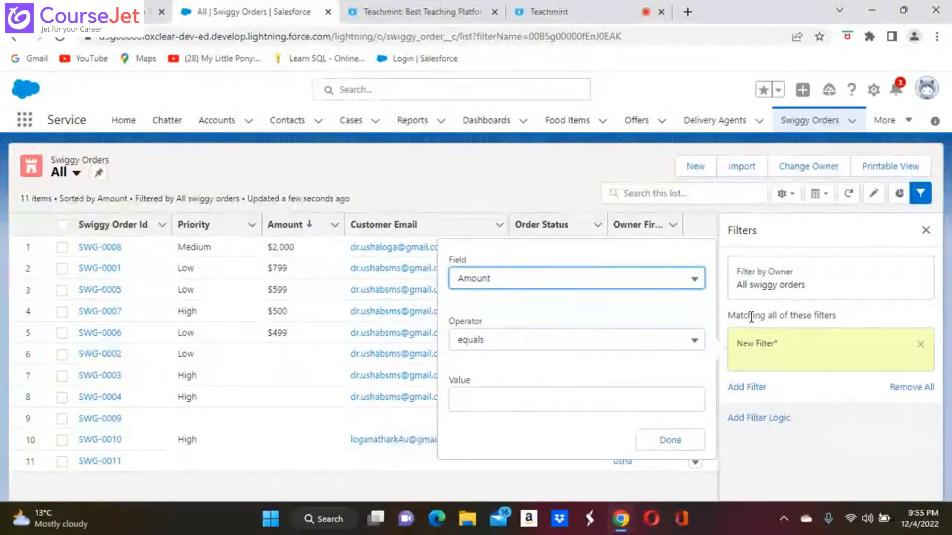
pyautogui.click(691, 441)
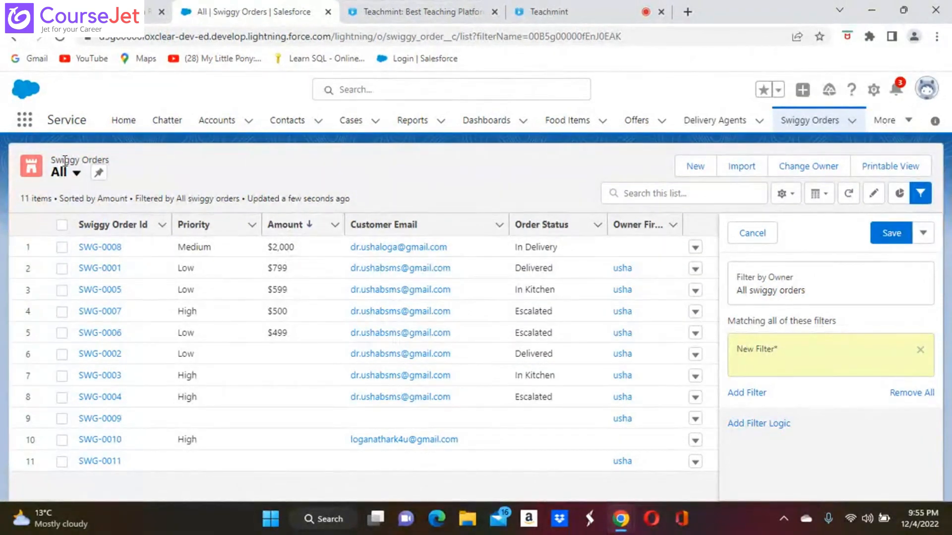
pyautogui.click(76, 173)
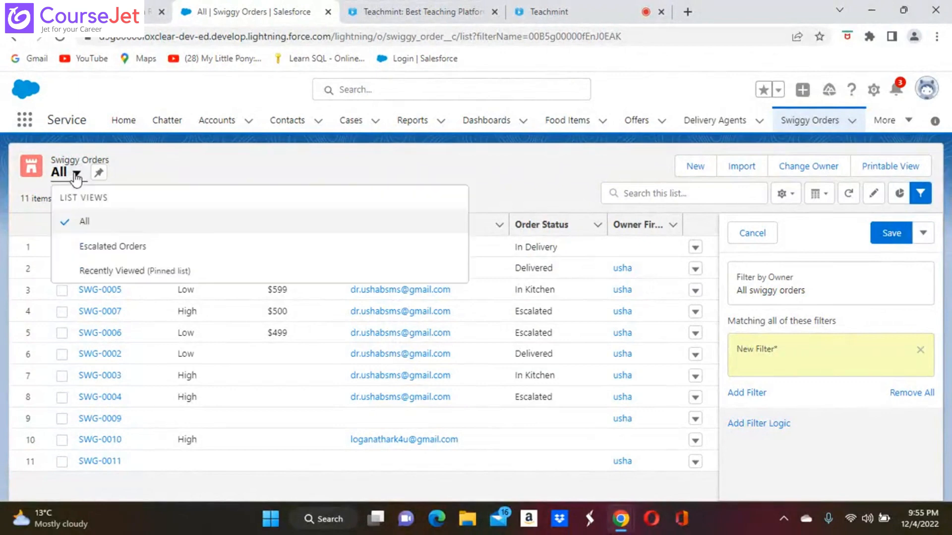
pyautogui.click(99, 248)
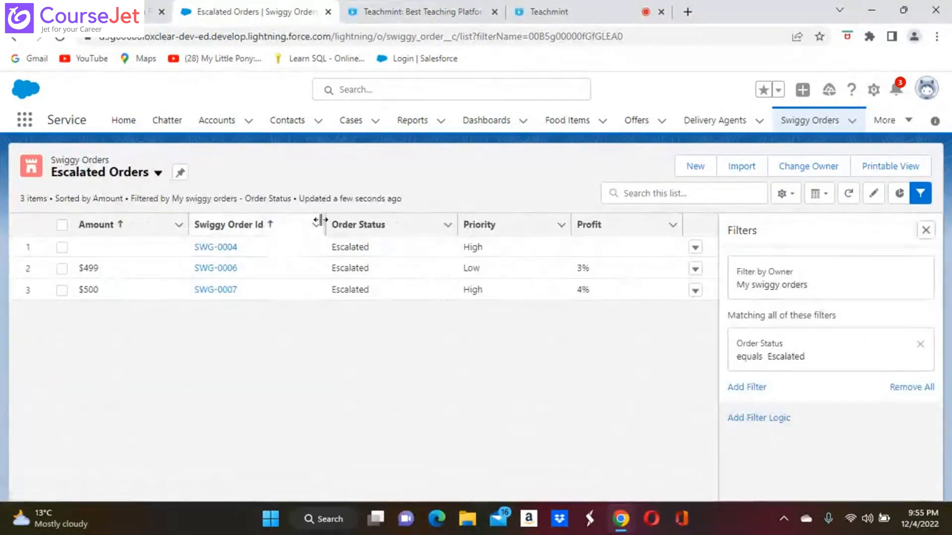
# Step: Sort the three Escalated orders by the Order Status column, then bring up the gear controls
pyautogui.click(372, 225)
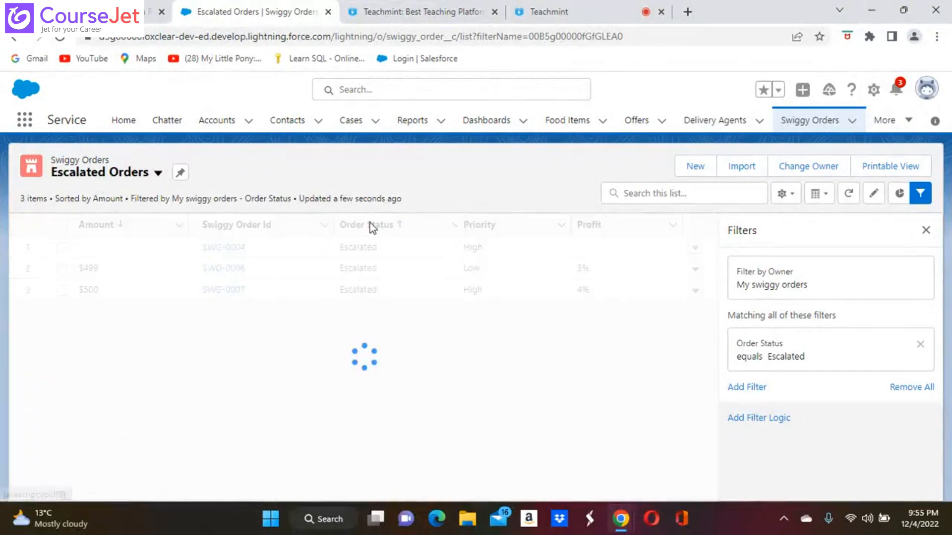
pyautogui.click(447, 226)
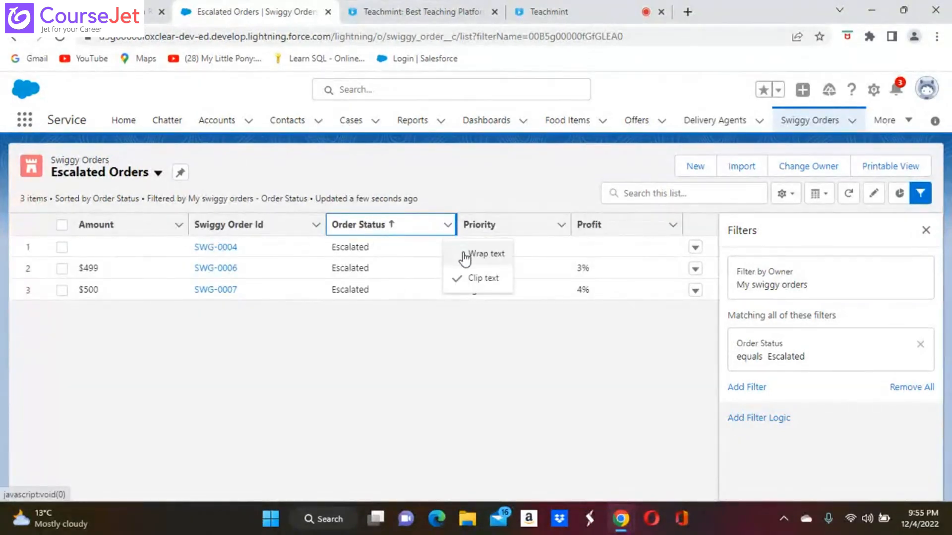
pyautogui.click(398, 415)
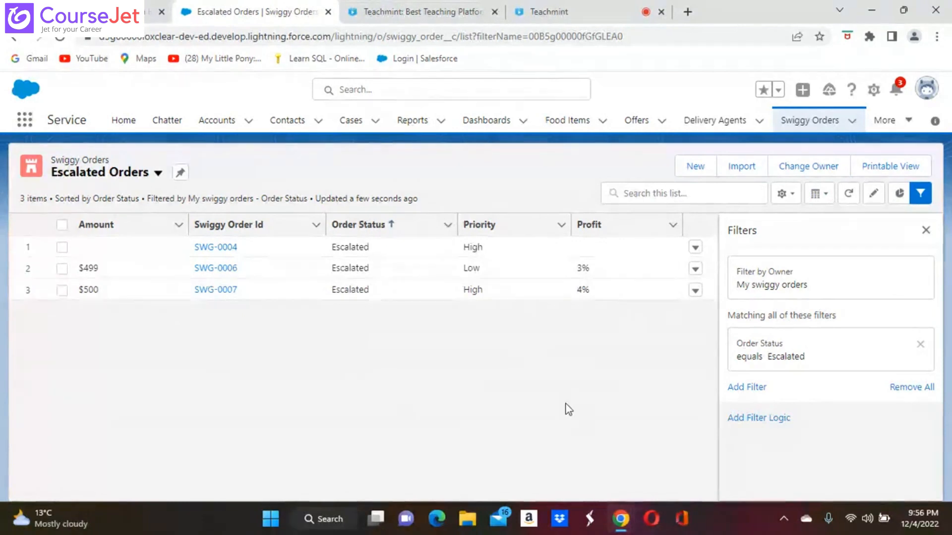
pyautogui.click(789, 195)
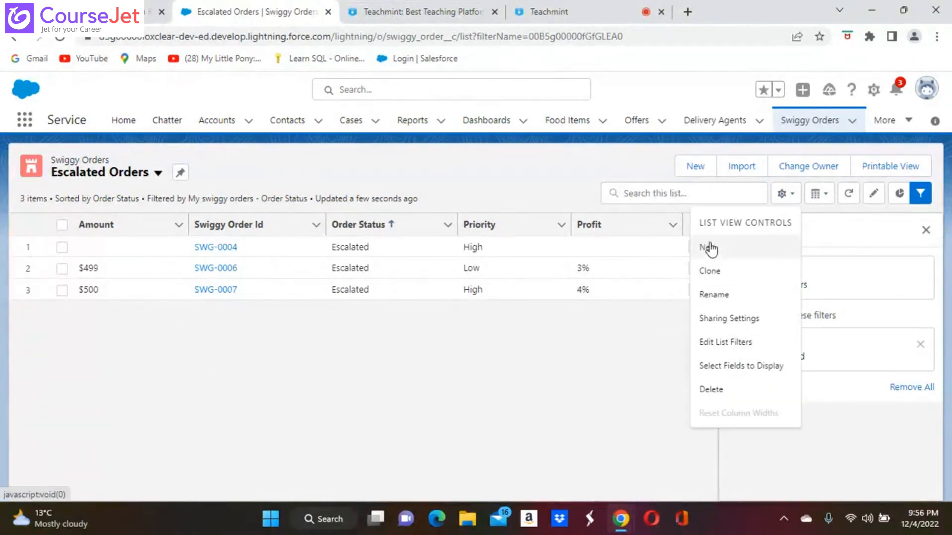
# Step: Create a 'My Orders' list view (API name My_Orders) visible to all users
pyautogui.click(709, 247)
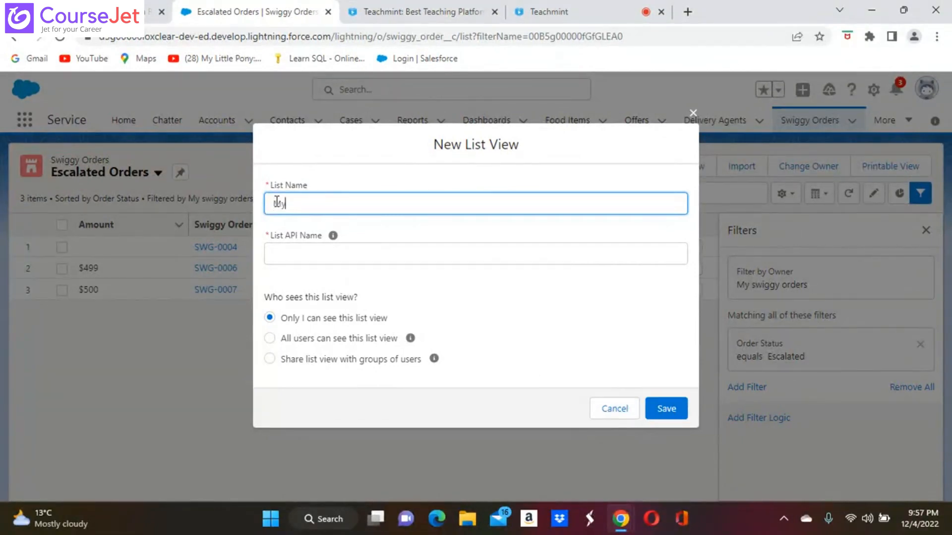
pyautogui.write('rde')
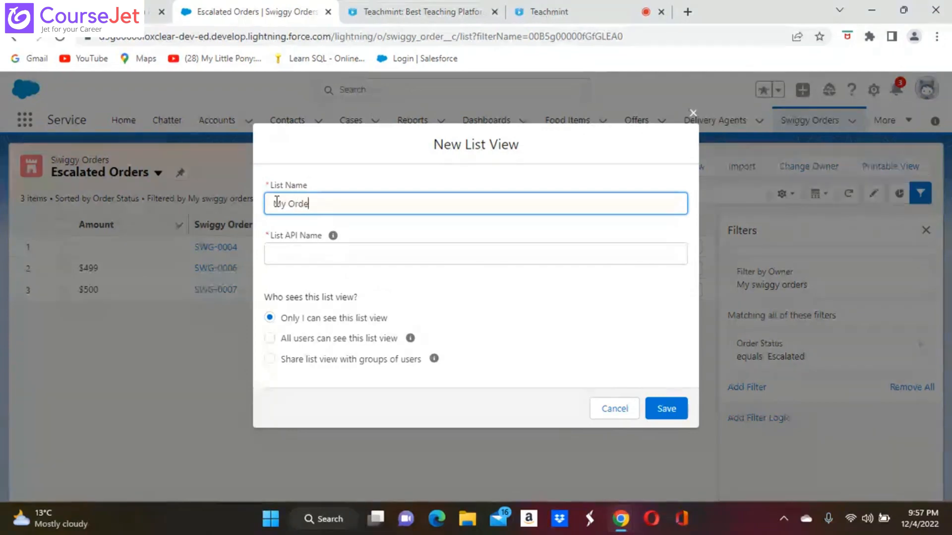
pyautogui.write('rs')
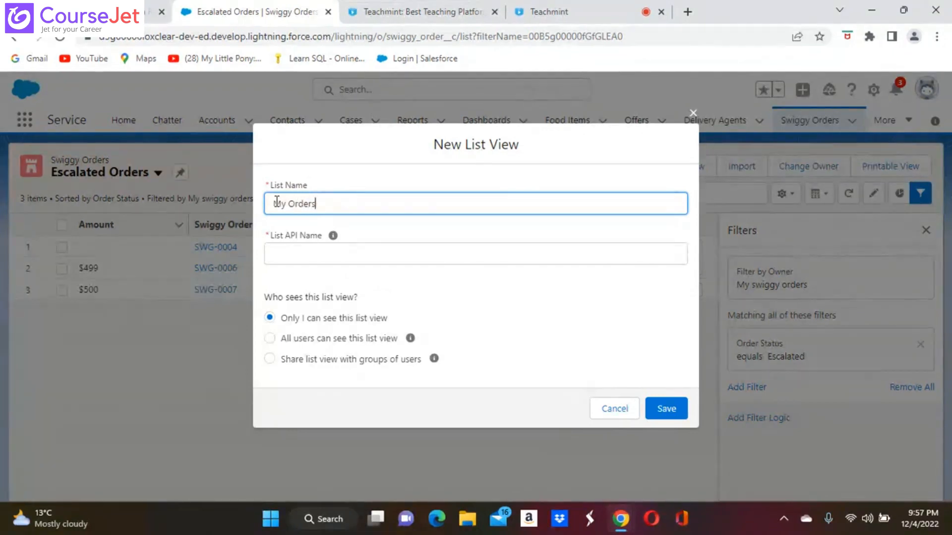
pyautogui.click(343, 260)
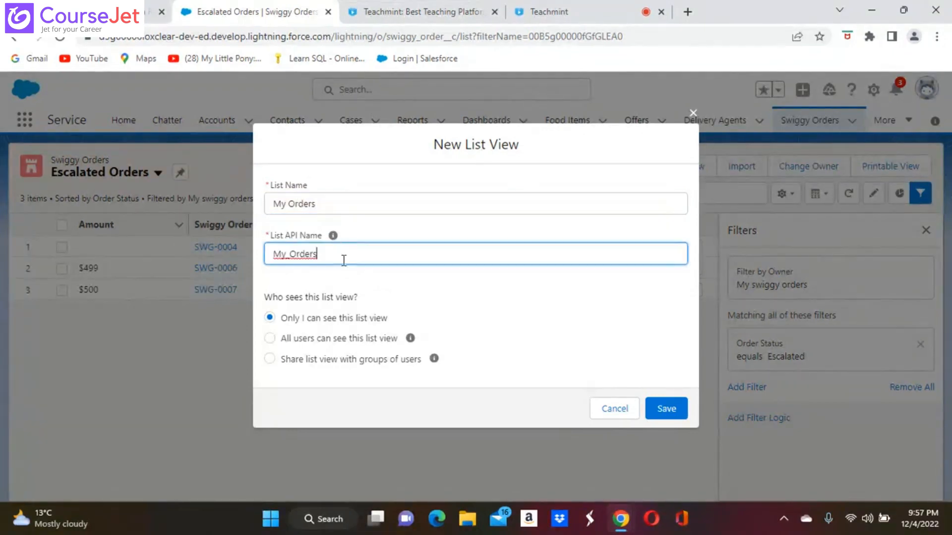
pyautogui.click(270, 339)
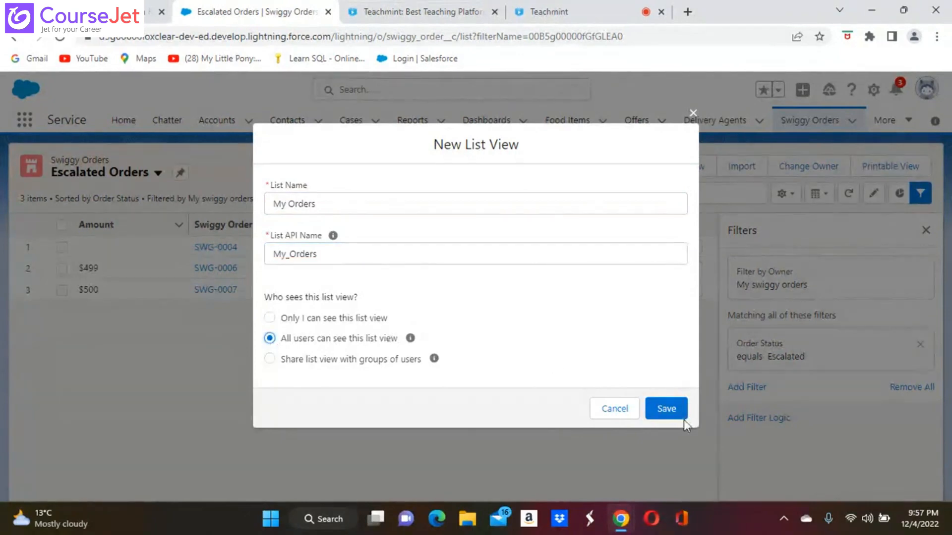
pyautogui.click(672, 411)
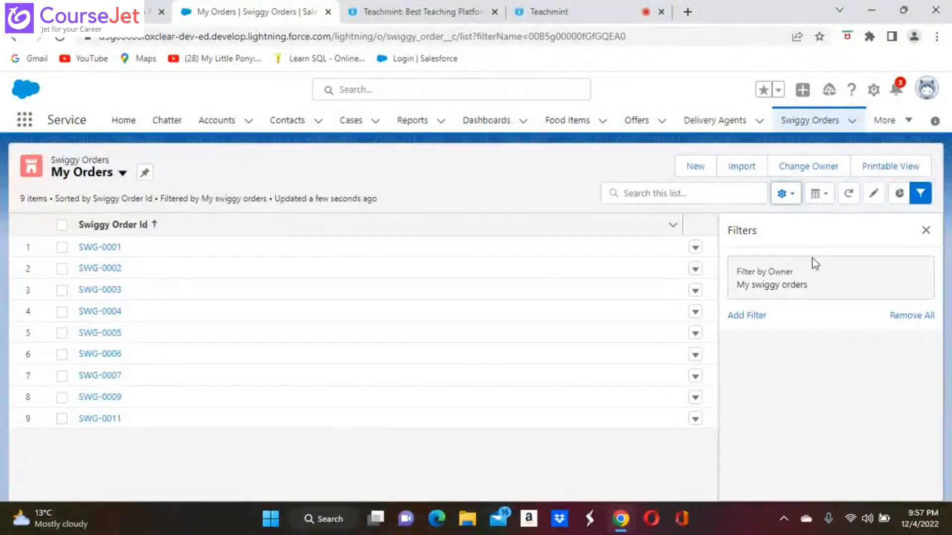
# Step: Add Amount and Customer Email to the My Orders visible fields
pyautogui.click(924, 191)
pyautogui.click(924, 192)
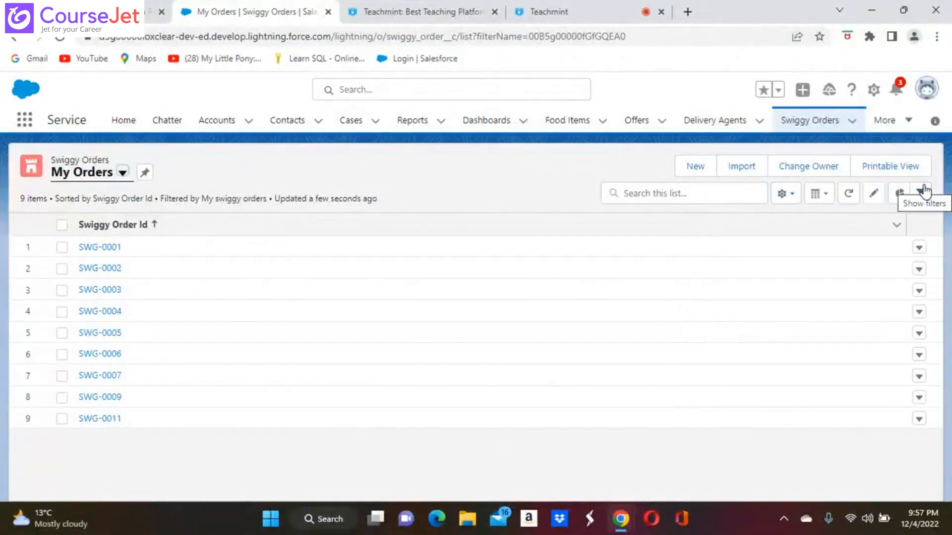
pyautogui.click(921, 193)
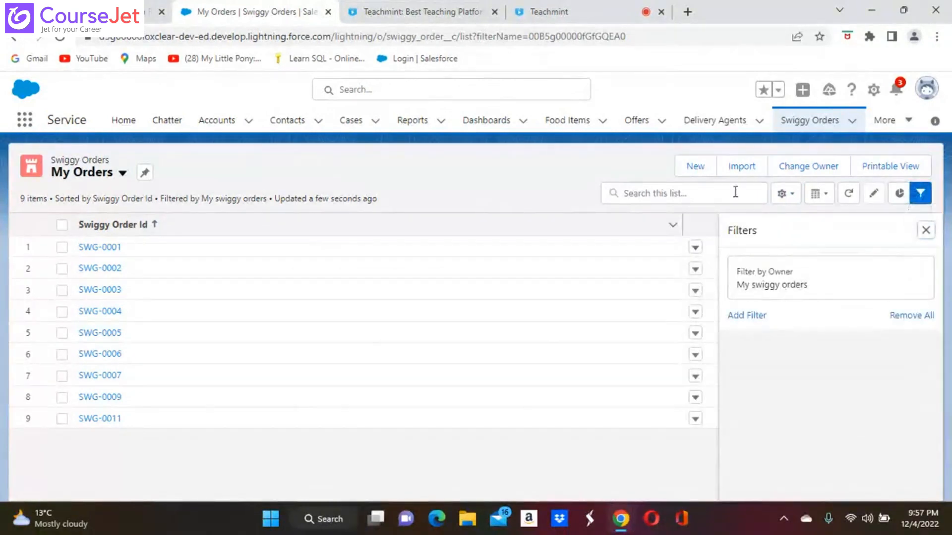
pyautogui.click(783, 193)
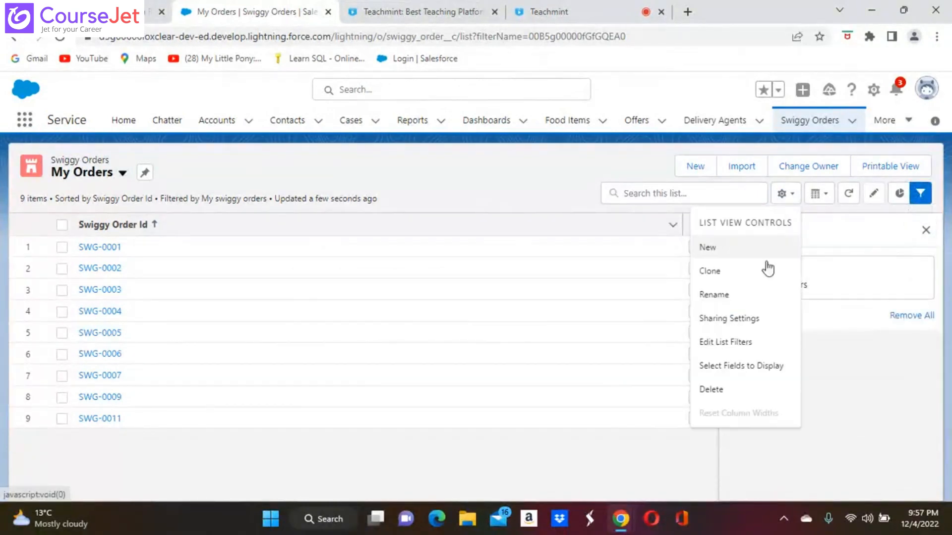
pyautogui.click(738, 366)
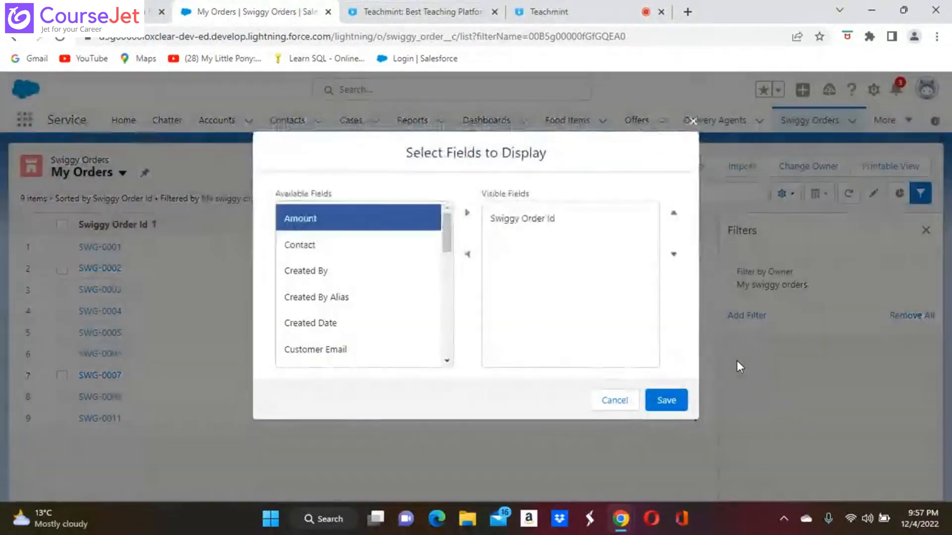
pyautogui.click(467, 214)
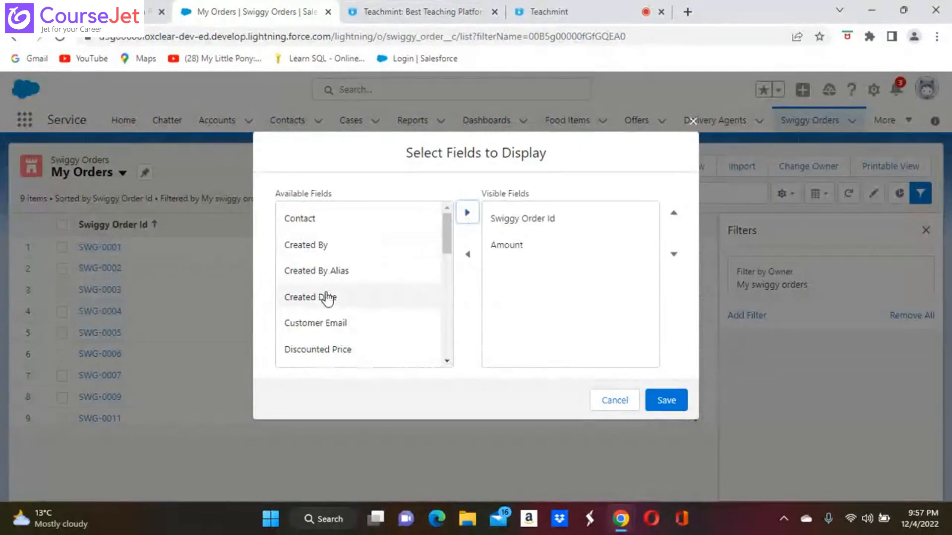
pyautogui.click(330, 324)
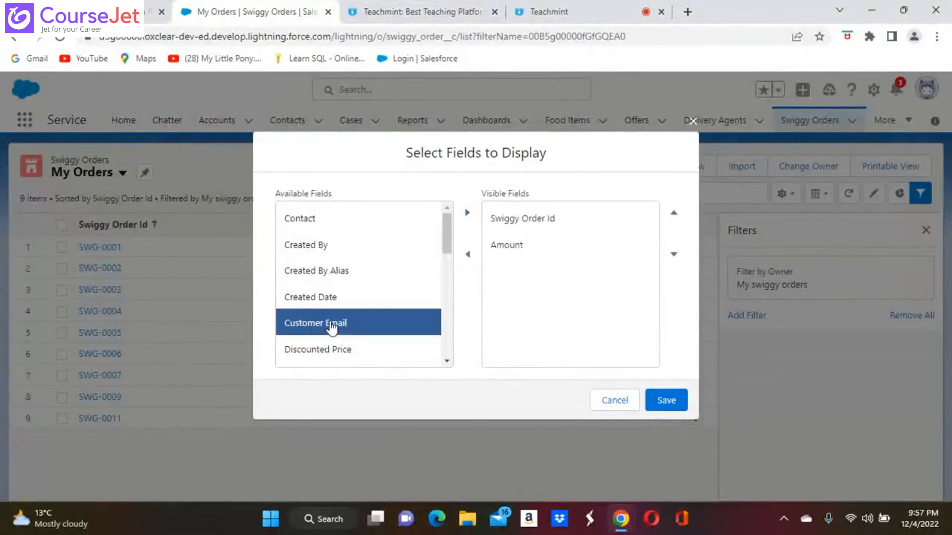
pyautogui.click(468, 214)
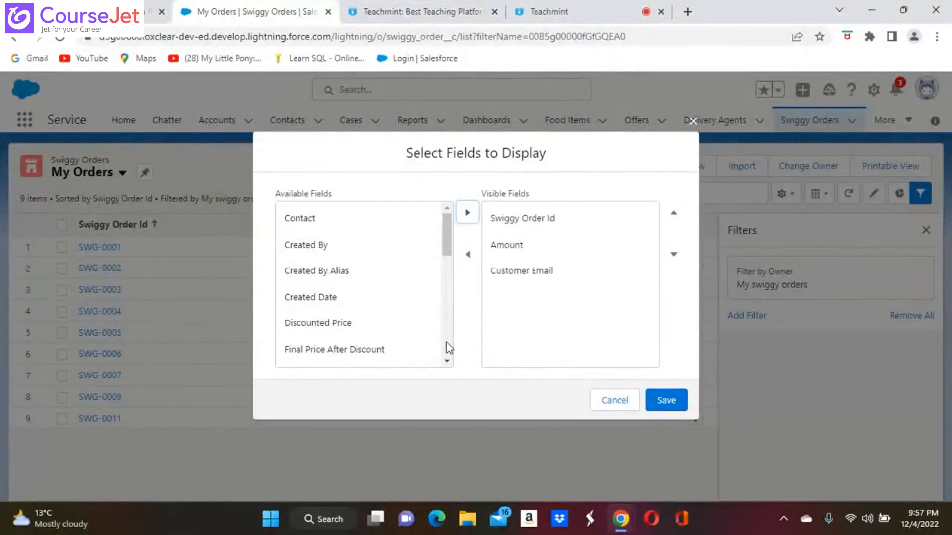
# Step: Add Order Status and Priority to the visible fields and save the columns
pyautogui.scroll(-3, 448, 357)
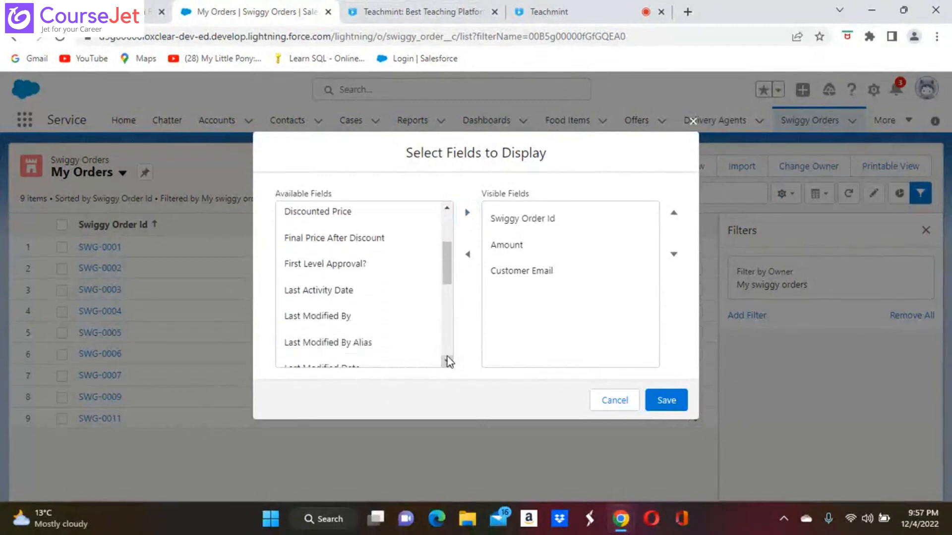
pyautogui.scroll(-2, 447, 356)
pyautogui.click(316, 310)
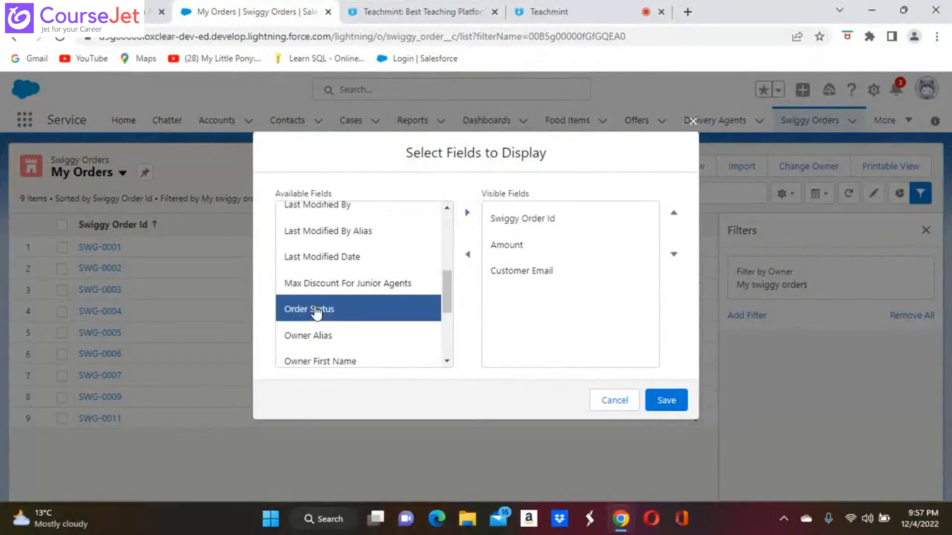
pyautogui.click(467, 212)
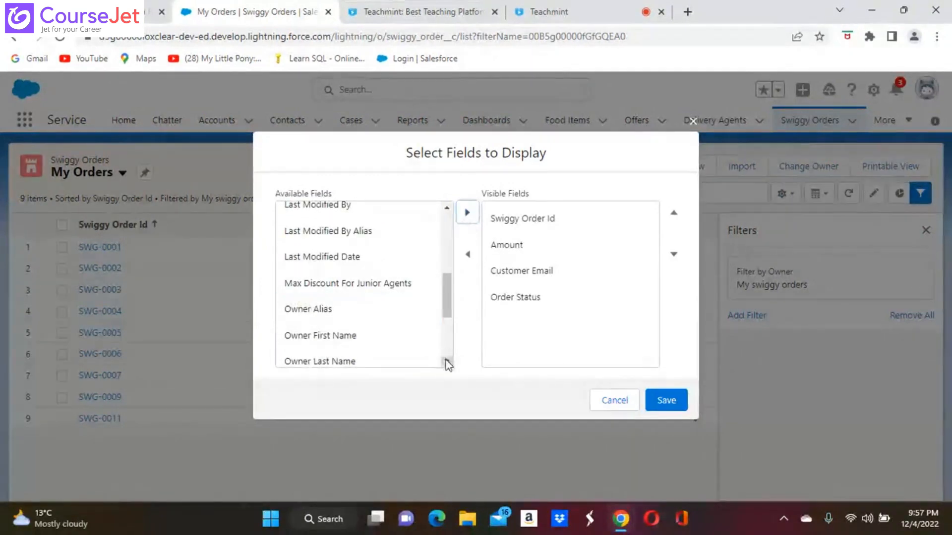
pyautogui.scroll(-3, 447, 360)
pyautogui.click(298, 279)
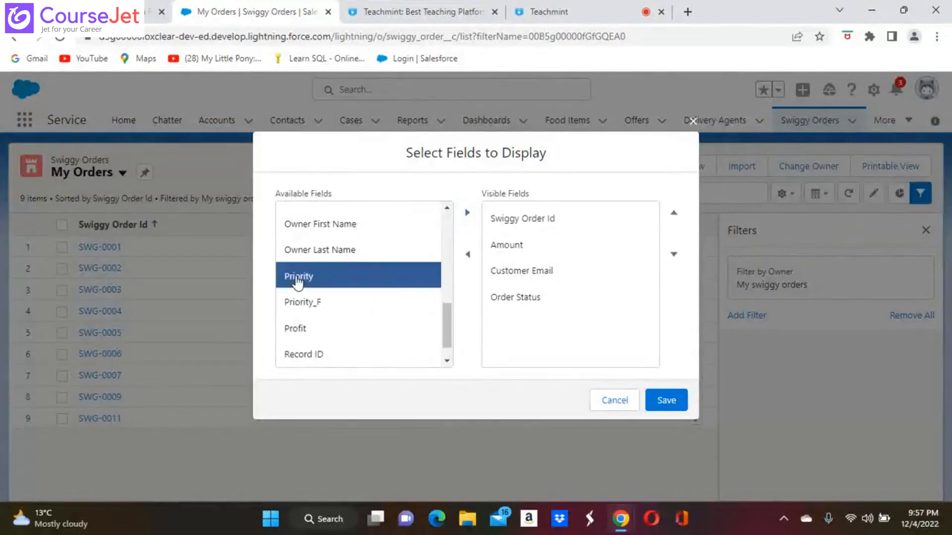
pyautogui.click(467, 213)
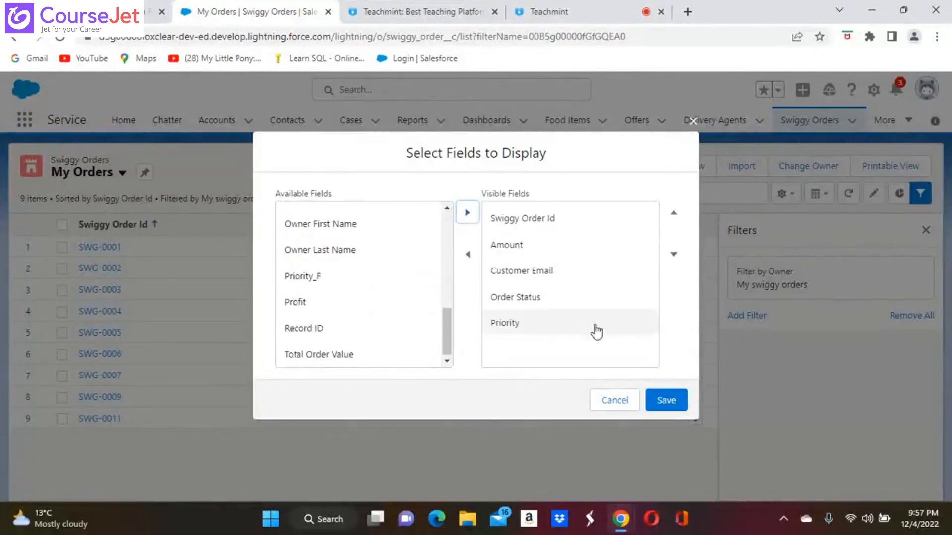
pyautogui.click(660, 402)
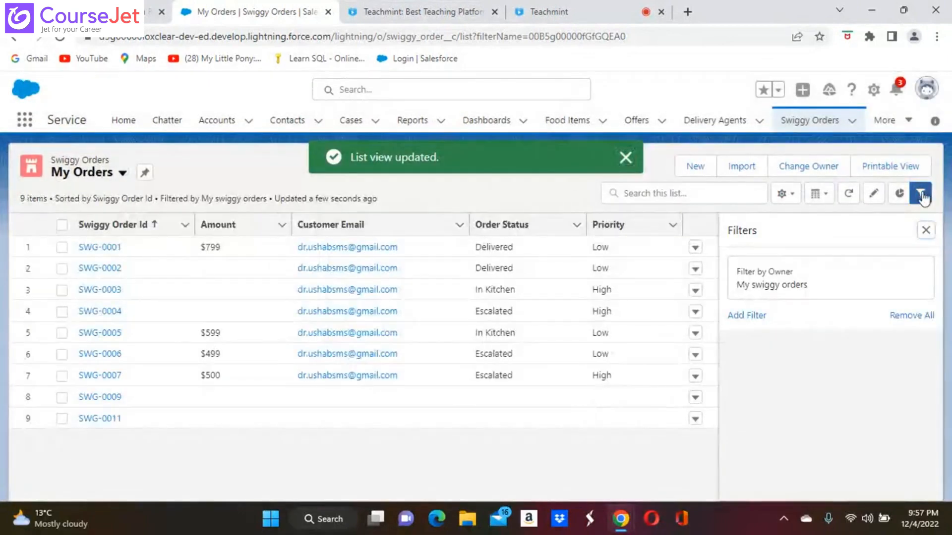
# Step: Add a new filter to My Orders and remove the duplicate extra filter
pyautogui.click(921, 194)
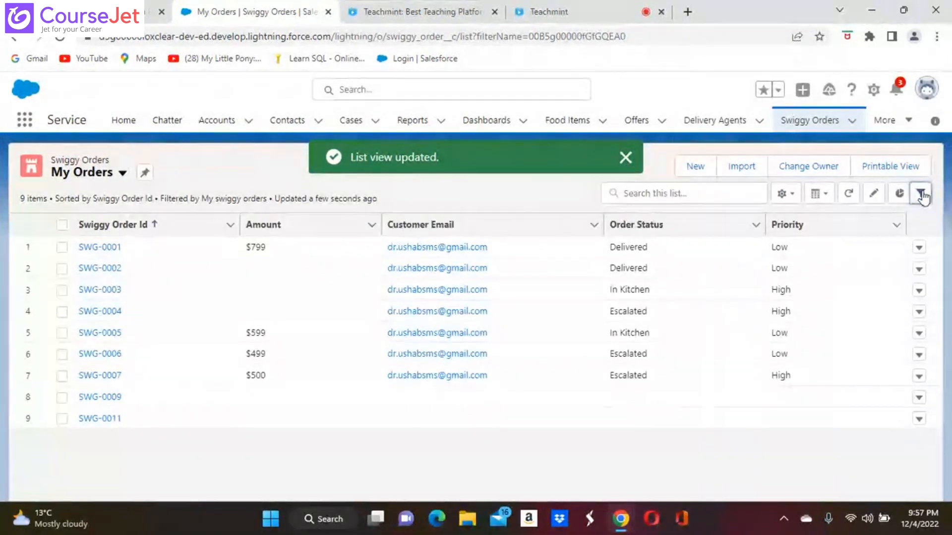
pyautogui.click(921, 195)
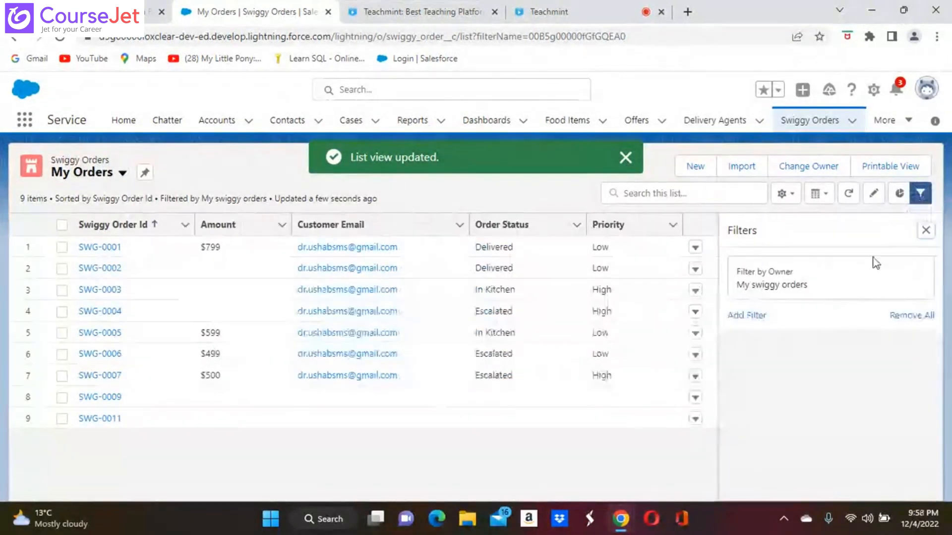
pyautogui.click(743, 318)
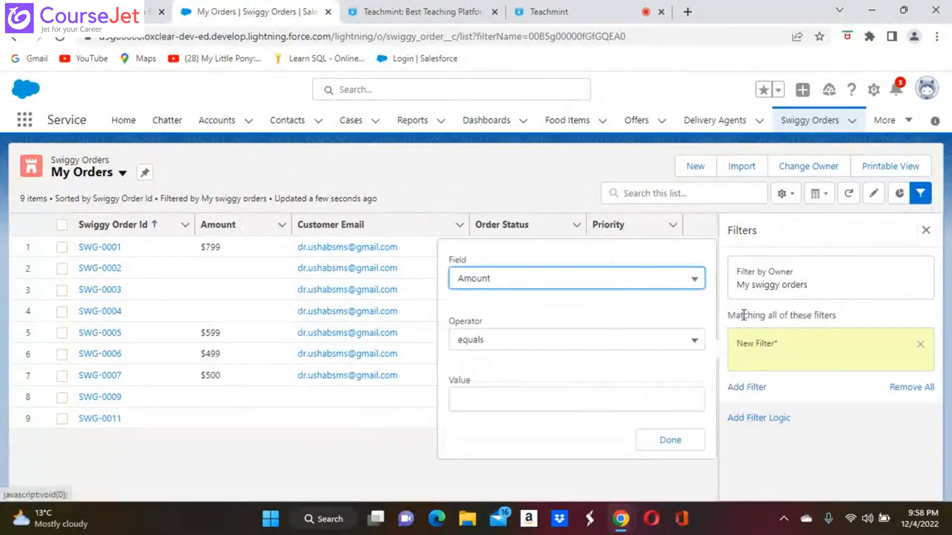
pyautogui.click(788, 279)
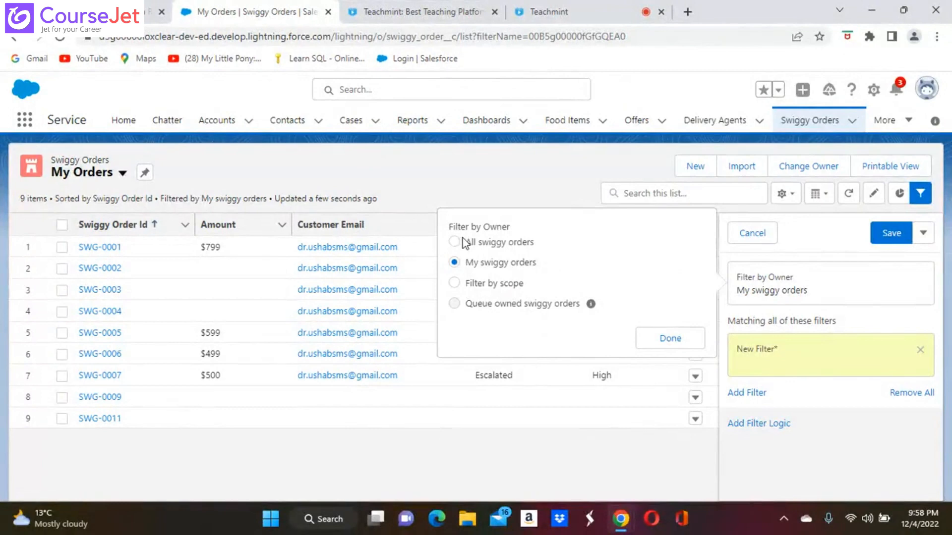
pyautogui.click(670, 339)
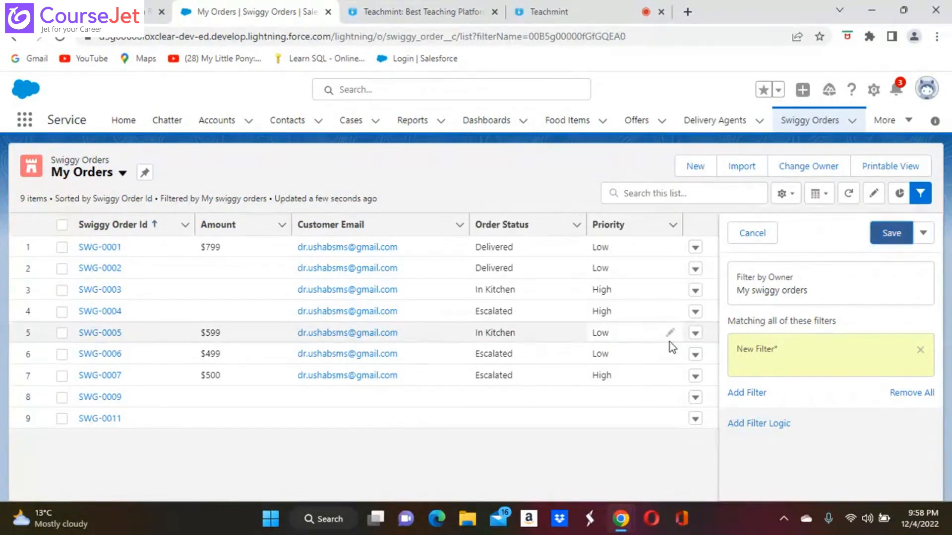
pyautogui.click(750, 395)
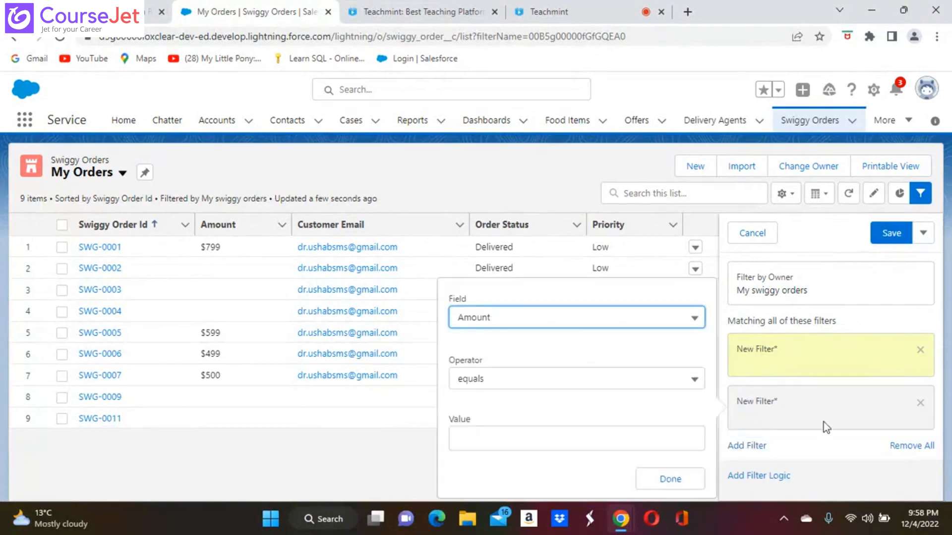
pyautogui.click(921, 403)
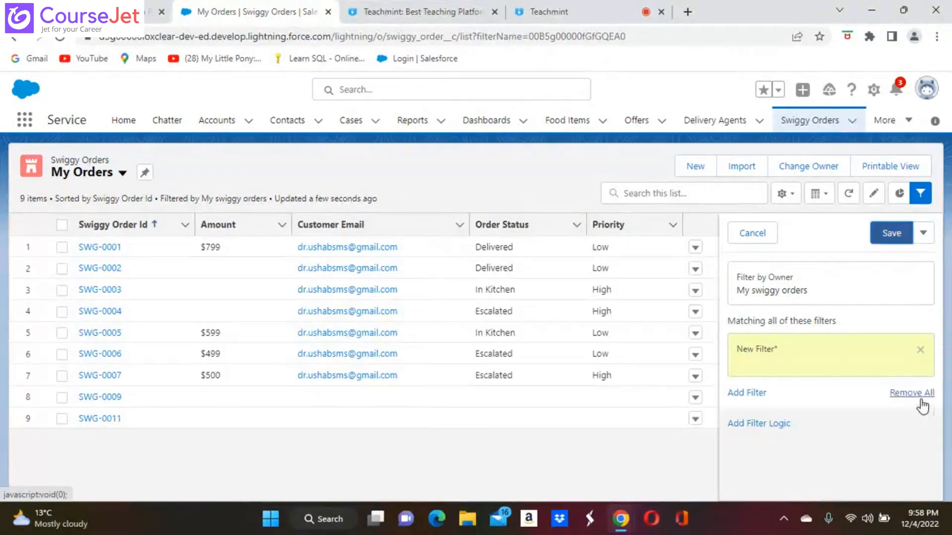
pyautogui.click(802, 365)
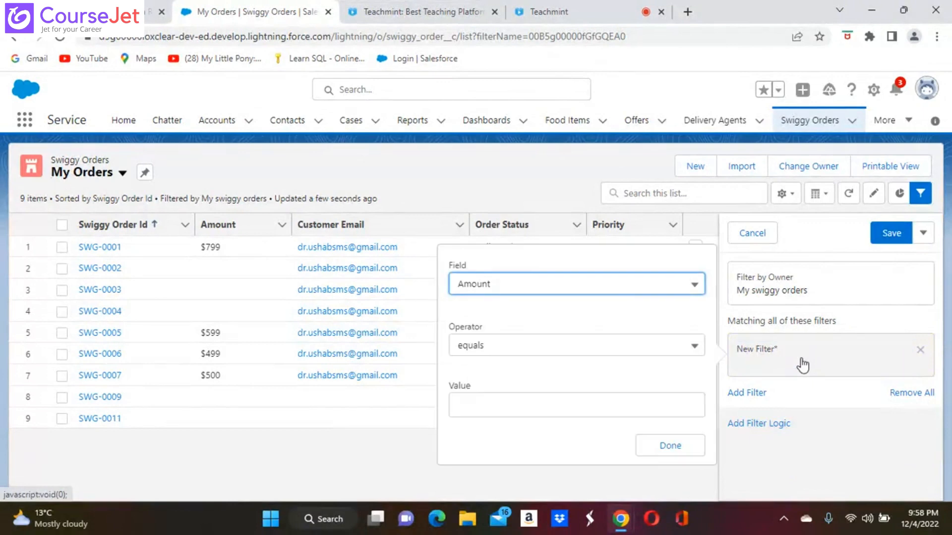
# Step: Try Priority as the pending filter's field, leaving it without a value
pyautogui.click(695, 286)
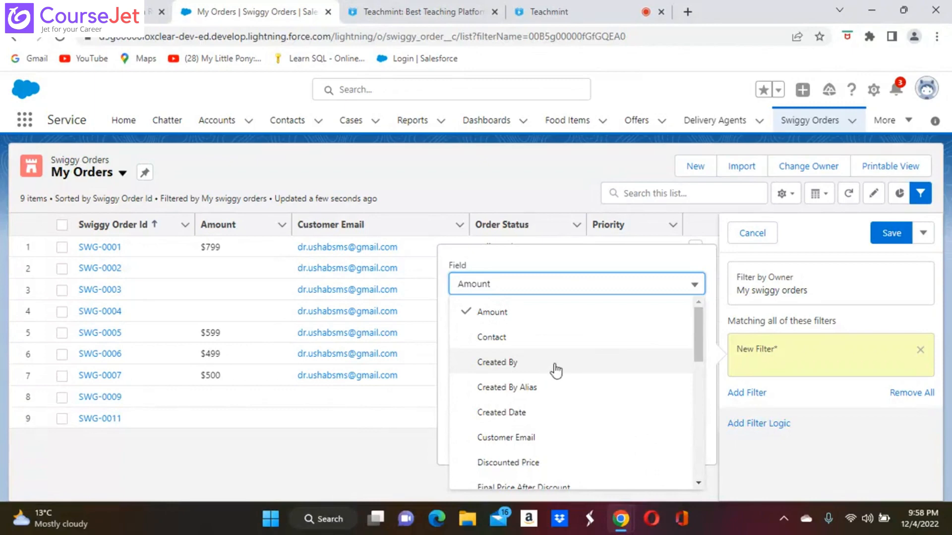
pyautogui.click(699, 482)
pyautogui.click(699, 482)
pyautogui.click(698, 483)
pyautogui.click(699, 483)
pyautogui.click(699, 483)
pyautogui.click(699, 483)
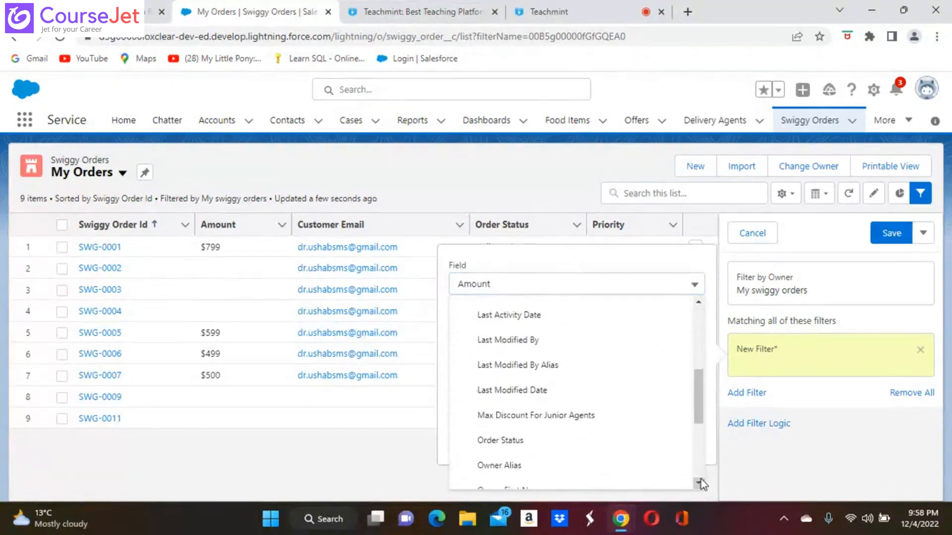
pyautogui.click(698, 483)
pyautogui.click(699, 482)
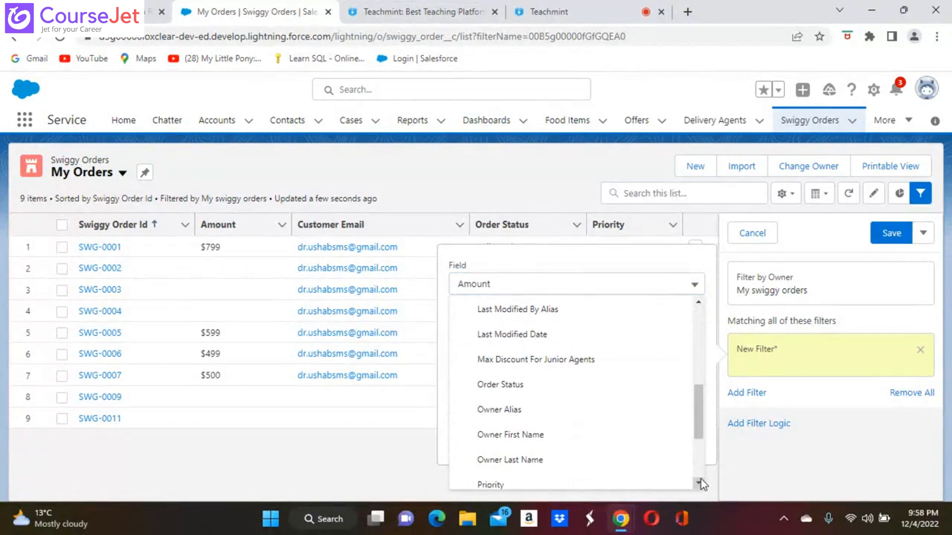
pyautogui.click(698, 482)
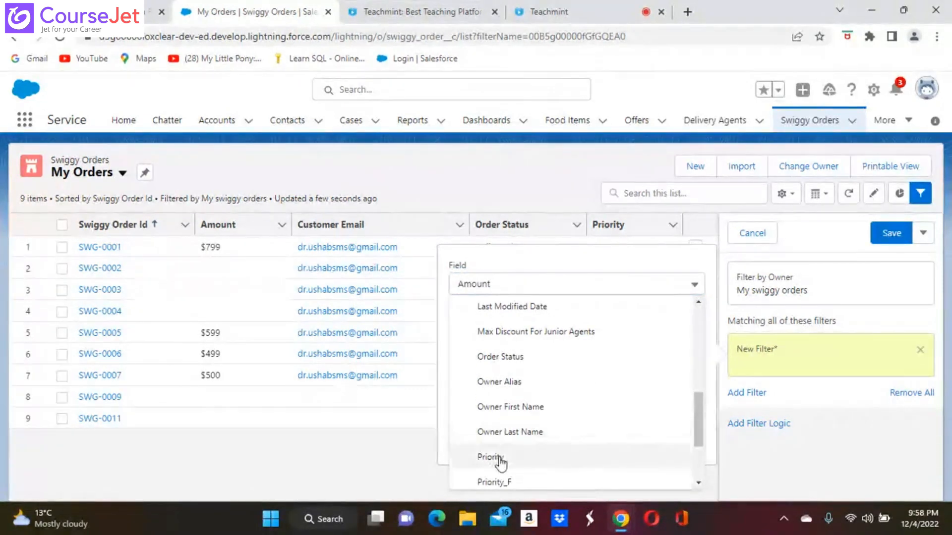
pyautogui.click(499, 458)
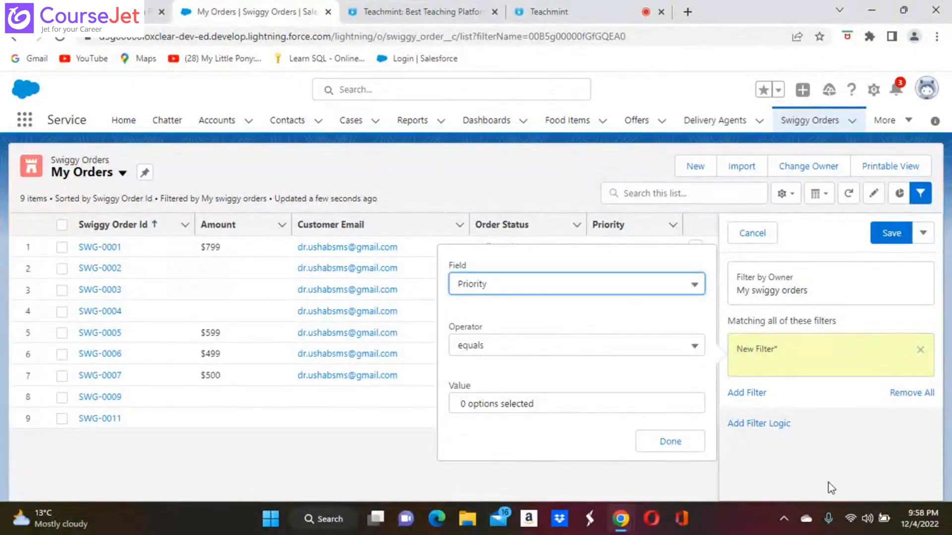
pyautogui.click(694, 284)
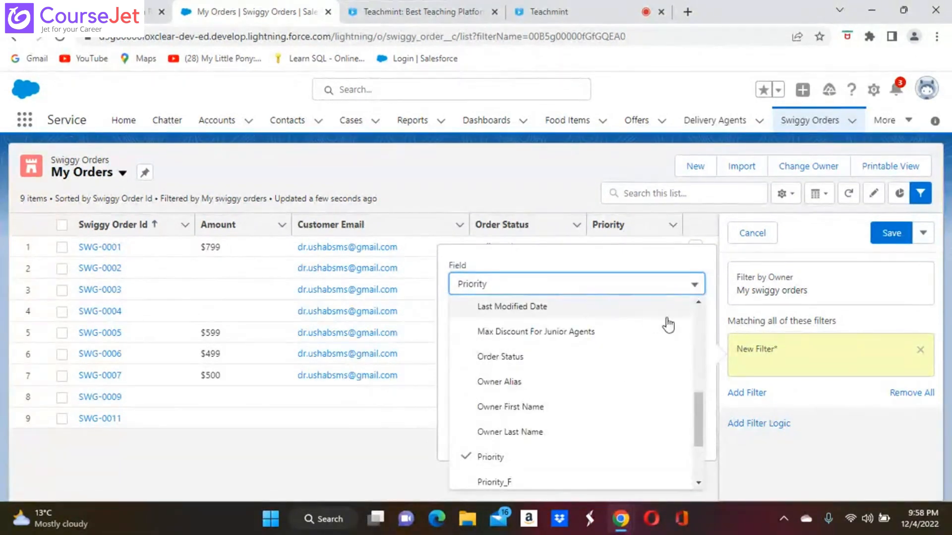
pyautogui.scroll(4, 703, 302)
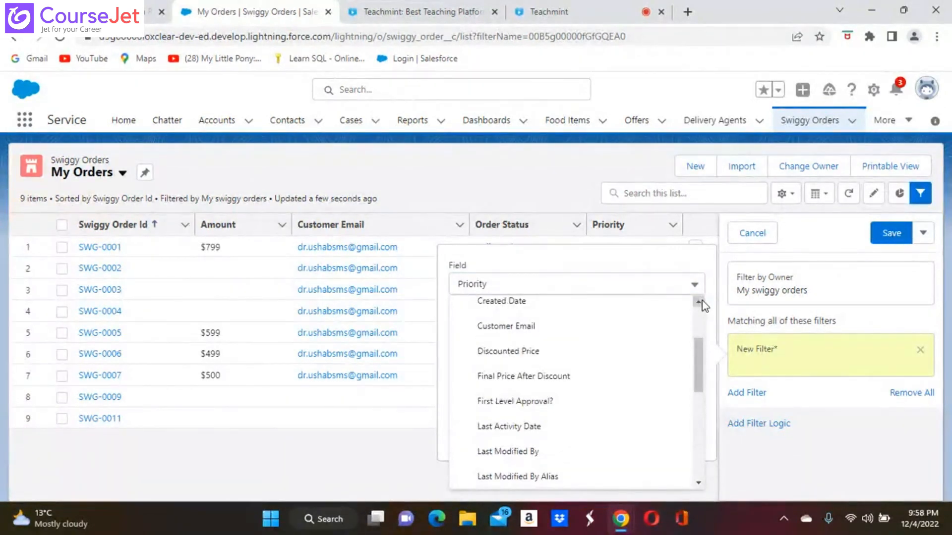
pyautogui.scroll(3, 703, 302)
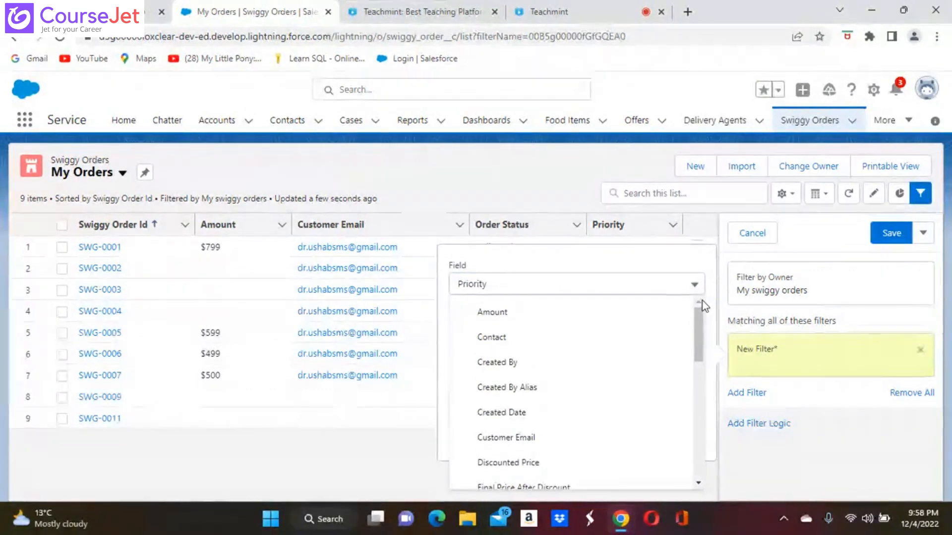
pyautogui.click(822, 454)
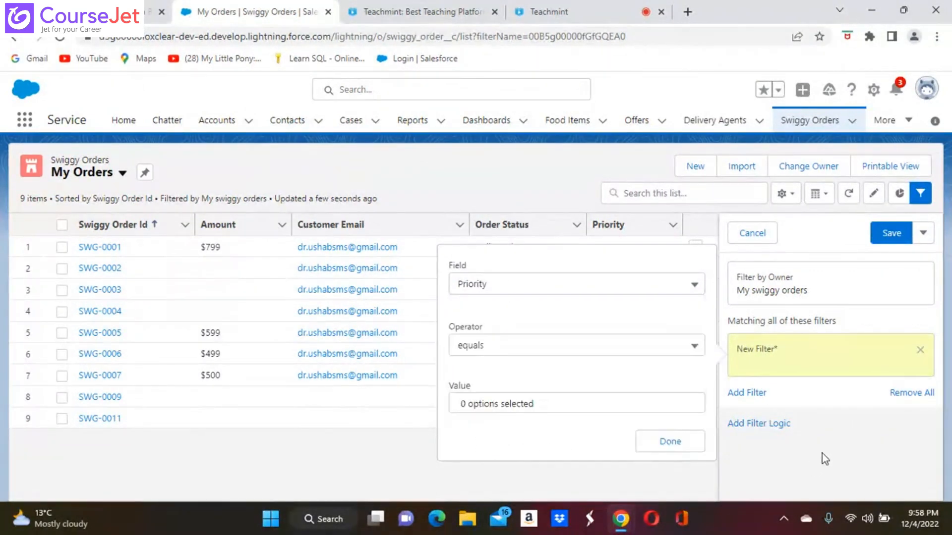
pyautogui.click(822, 453)
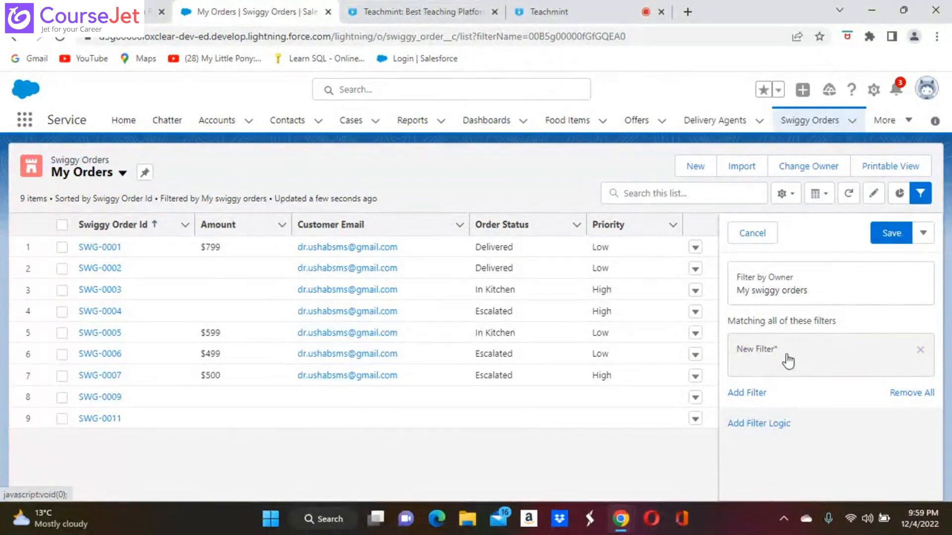
pyautogui.click(782, 285)
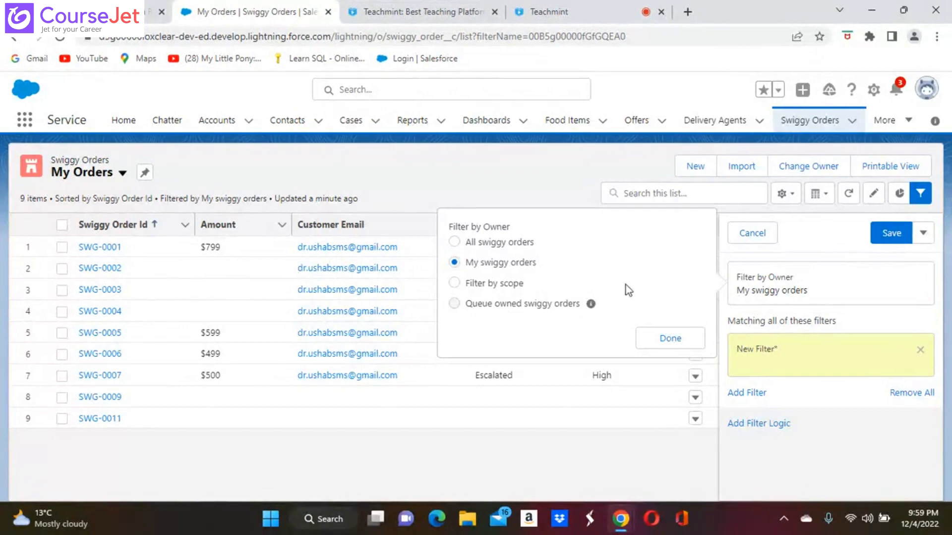
# Step: Set the new filter to Created By 'not equal to' and save the My Orders filters
pyautogui.click(675, 344)
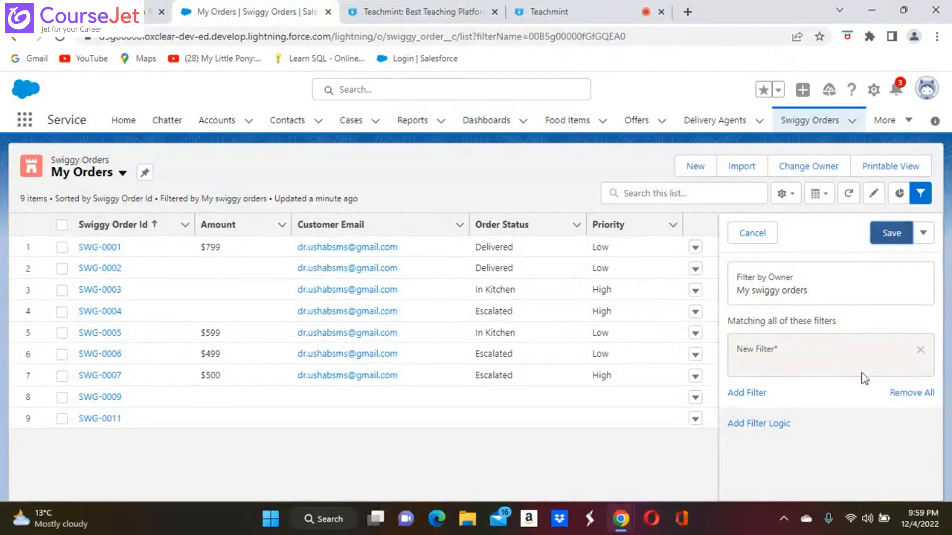
pyautogui.click(783, 357)
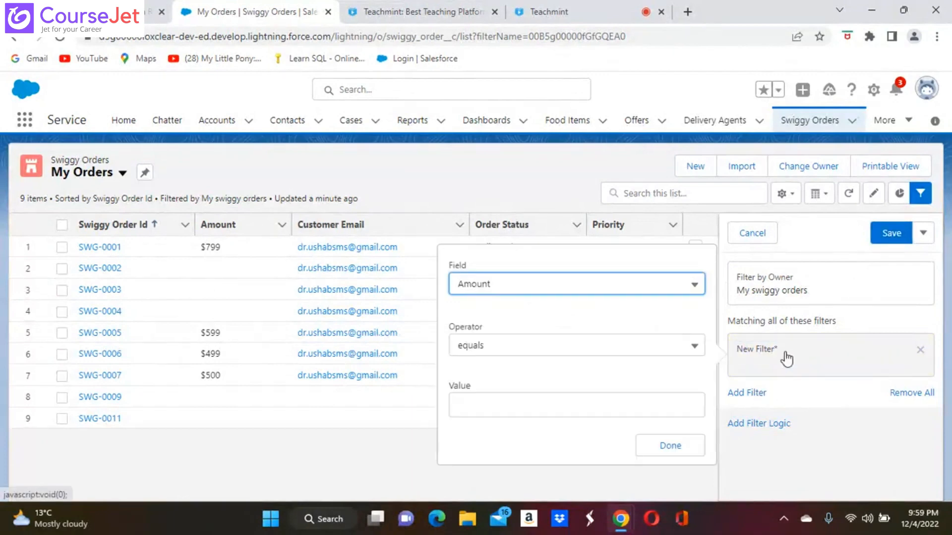
pyautogui.click(694, 287)
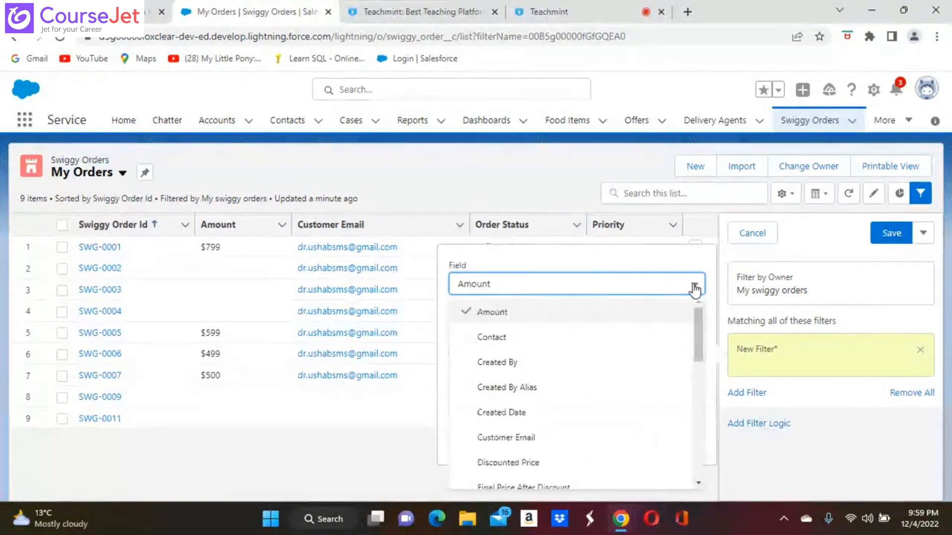
pyautogui.click(501, 368)
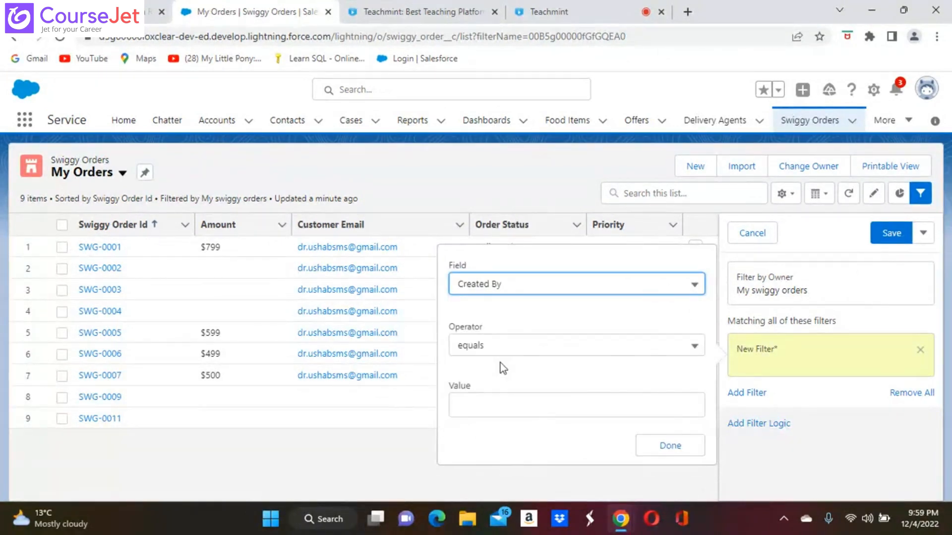
pyautogui.click(602, 410)
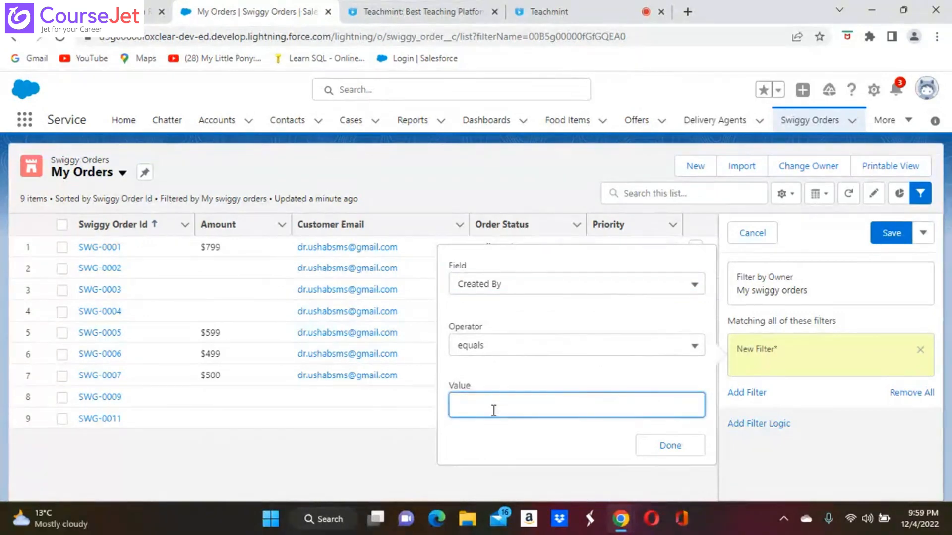
pyautogui.click(697, 347)
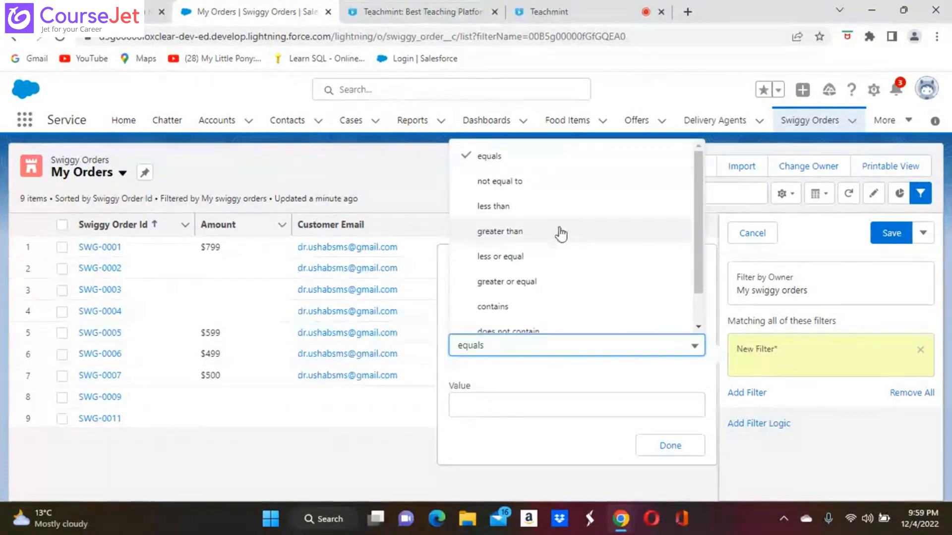
pyautogui.click(510, 182)
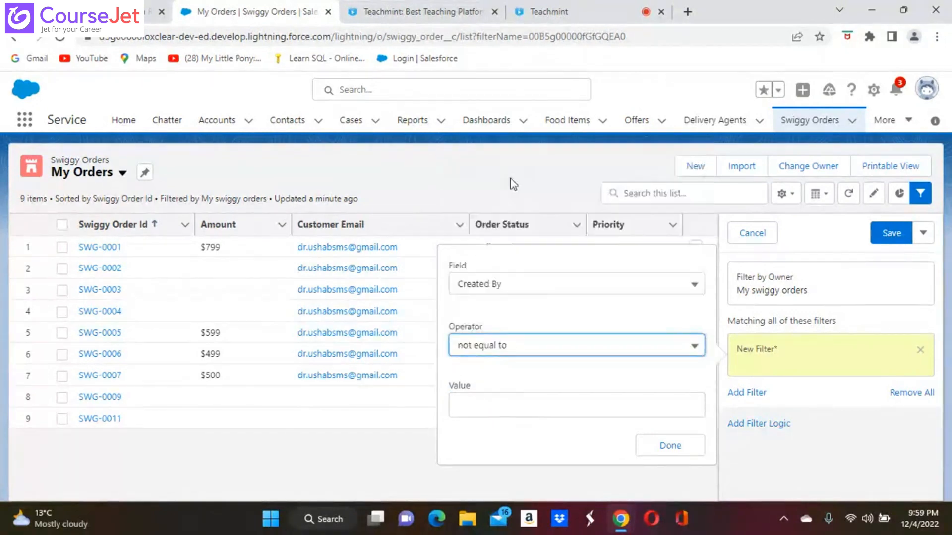
pyautogui.click(478, 408)
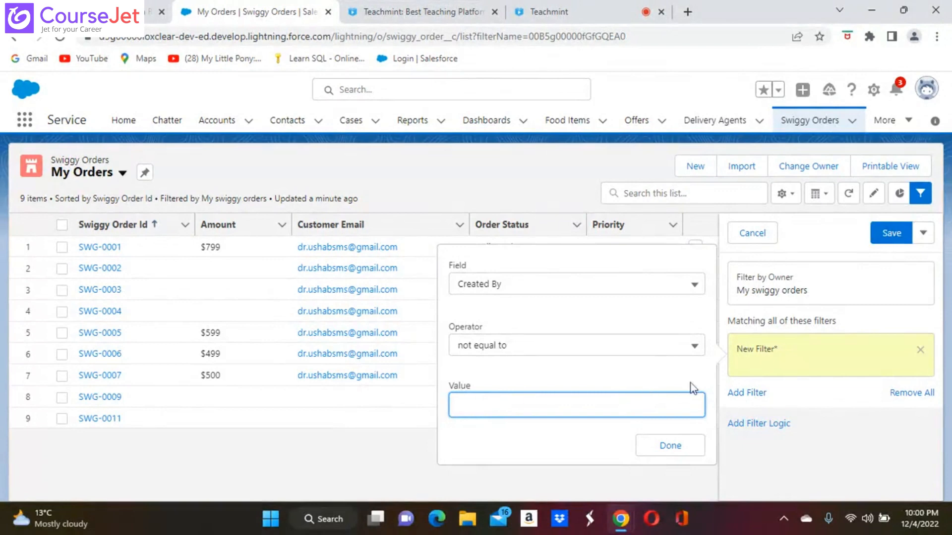
pyautogui.click(680, 447)
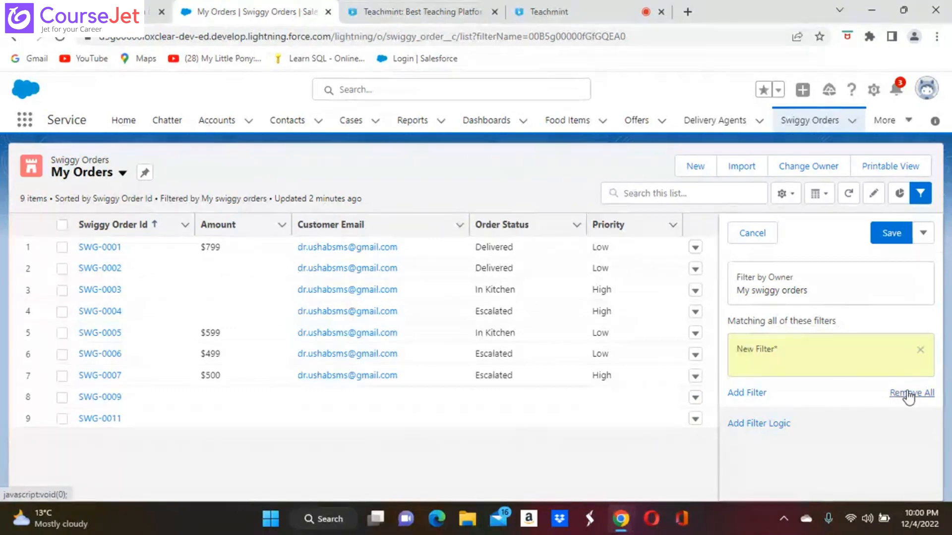
pyautogui.click(889, 233)
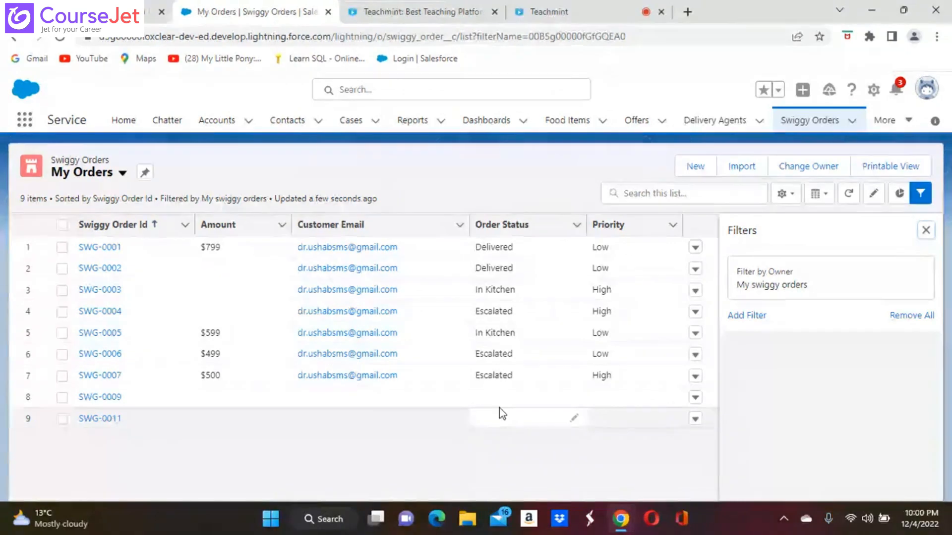
# Step: Add a Created By column to My Orders, move it to the first position, and save
pyautogui.click(698, 171)
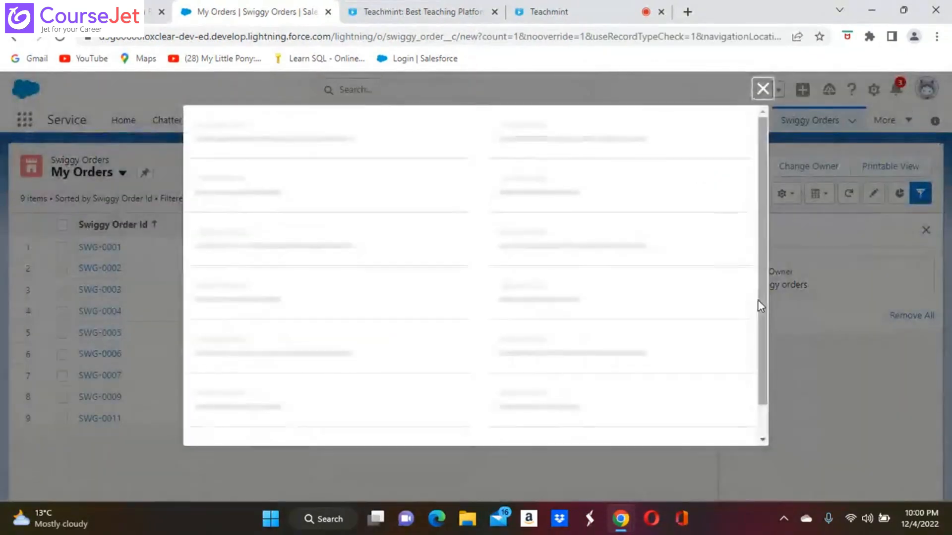
pyautogui.click(763, 89)
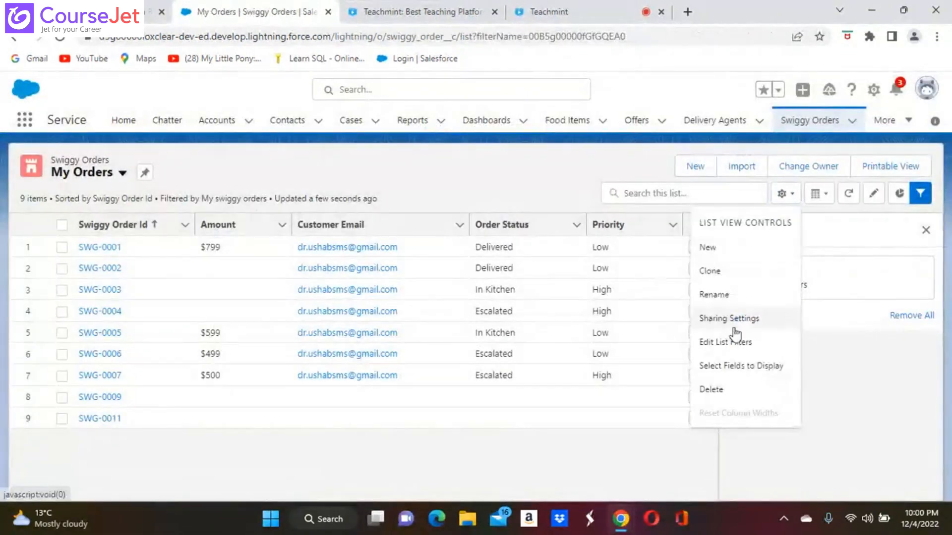
pyautogui.click(726, 367)
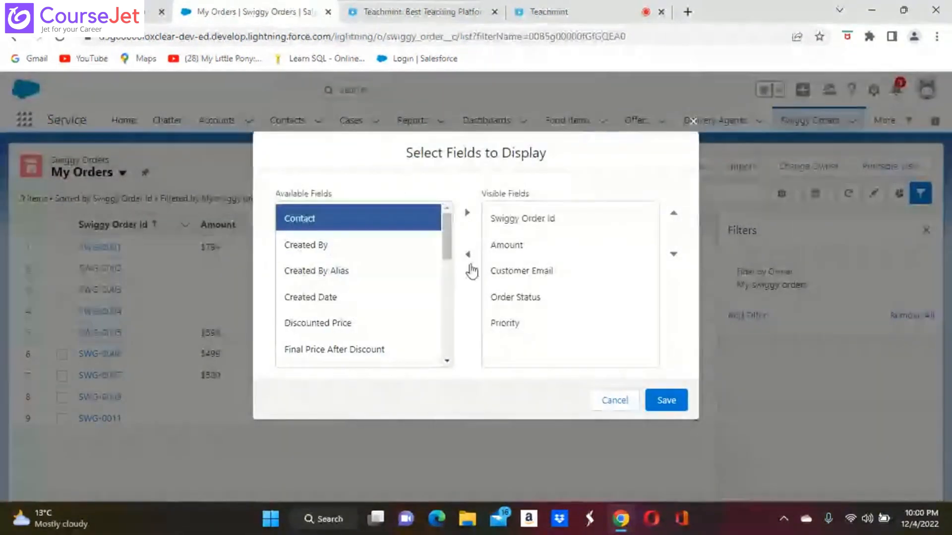
pyautogui.click(320, 251)
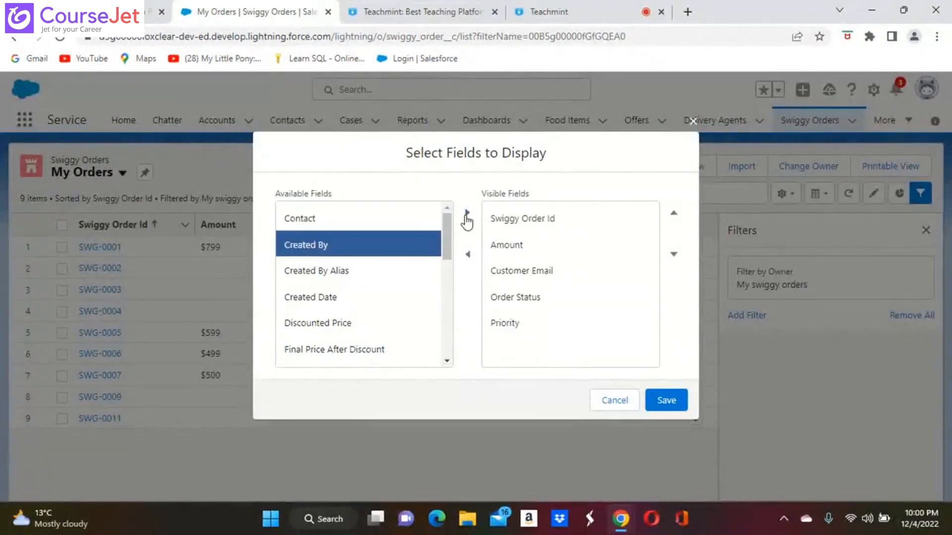
pyautogui.click(467, 213)
pyautogui.click(545, 350)
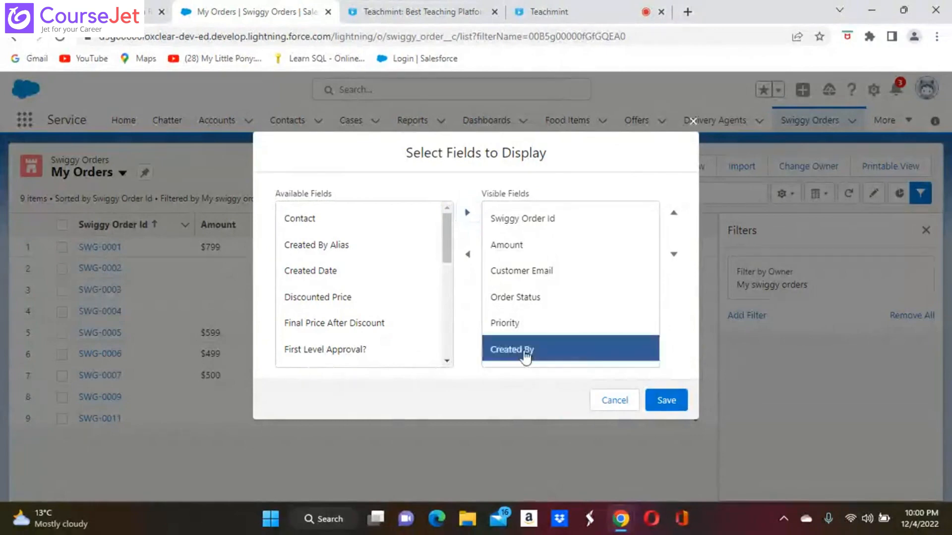
pyautogui.click(674, 213)
pyautogui.click(674, 213)
pyautogui.click(674, 213)
pyautogui.click(674, 213)
pyautogui.click(674, 213)
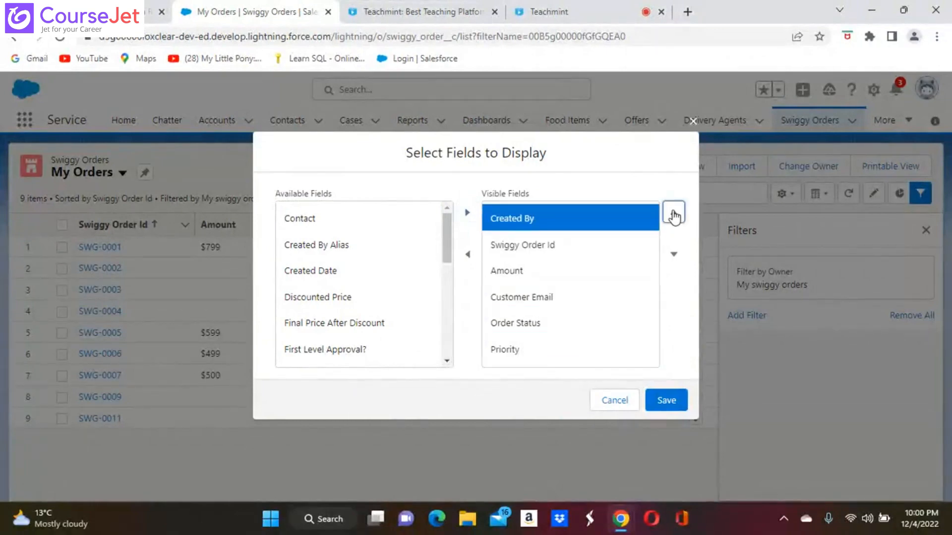
pyautogui.click(665, 400)
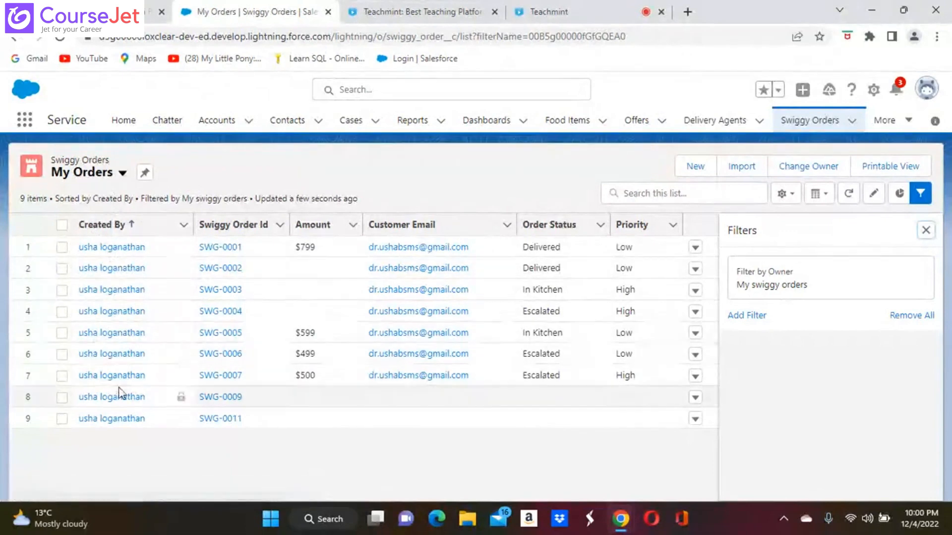
pyautogui.click(122, 174)
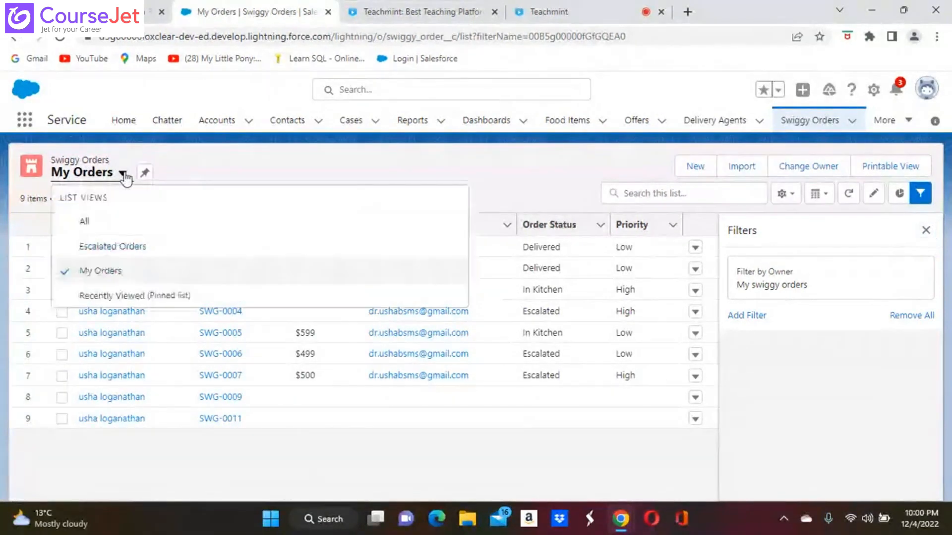
pyautogui.click(83, 222)
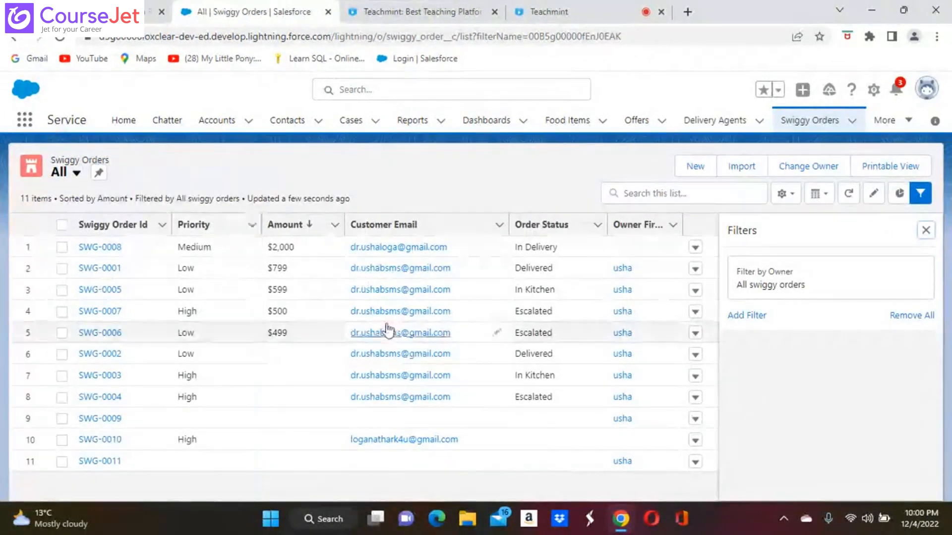
pyautogui.click(76, 173)
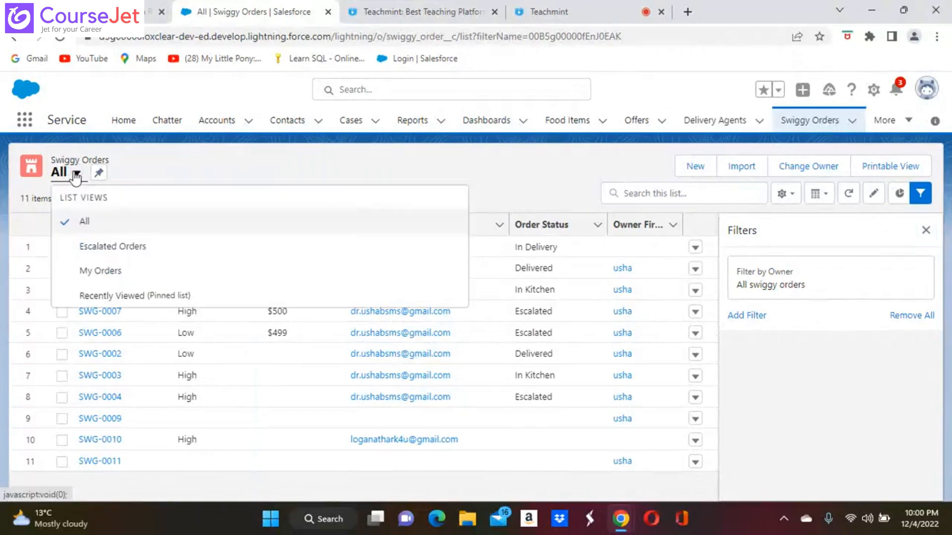
pyautogui.click(103, 270)
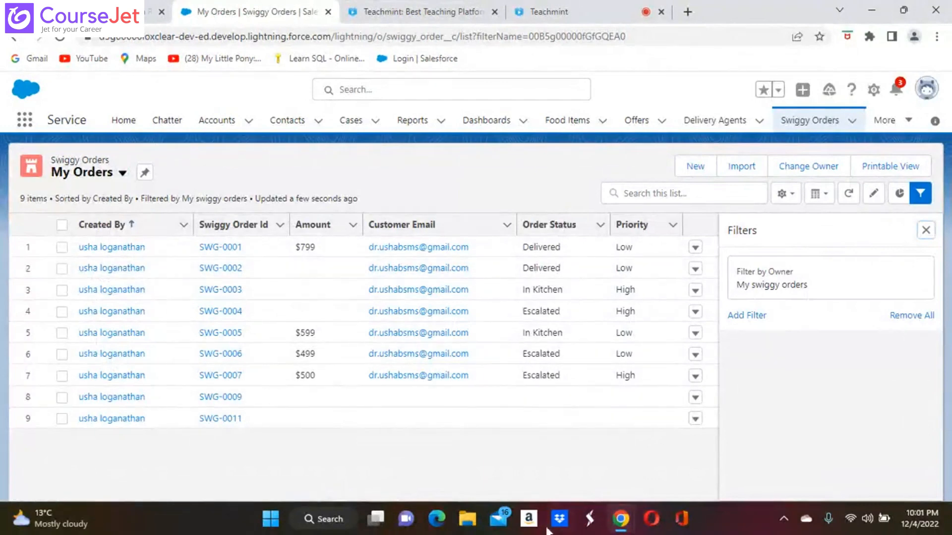
# Step: In Edge, search 'salesforce login' and sign in to Salesforce with the second user's password
pyautogui.click(433, 526)
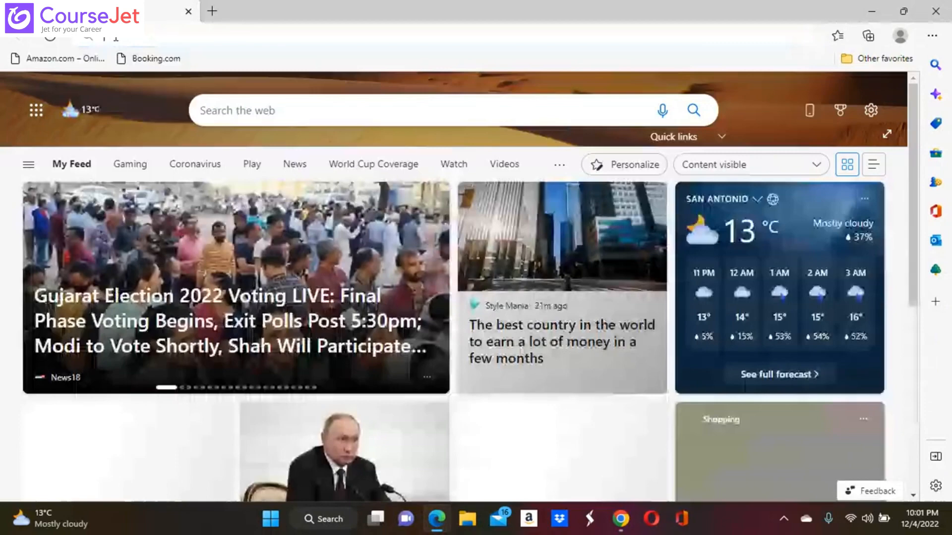
pyautogui.click(117, 42)
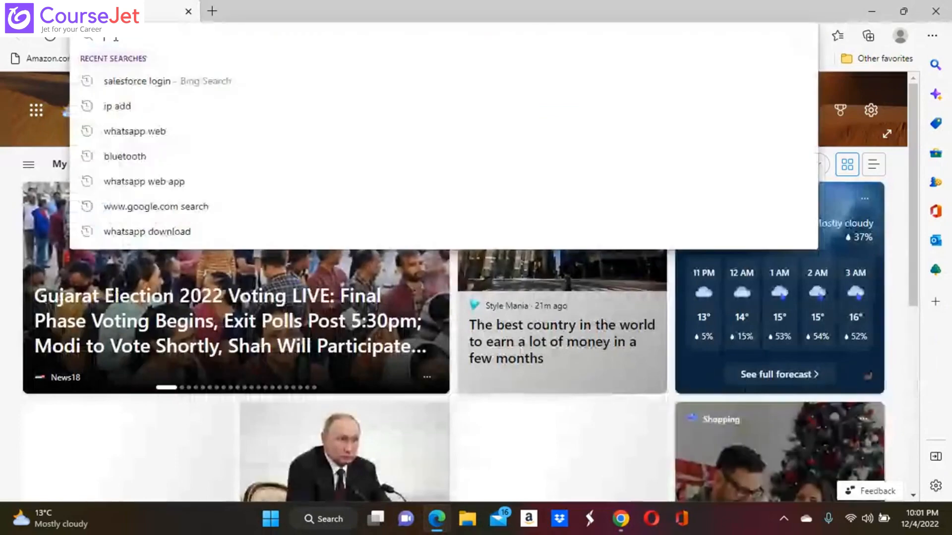
pyautogui.write('sal')
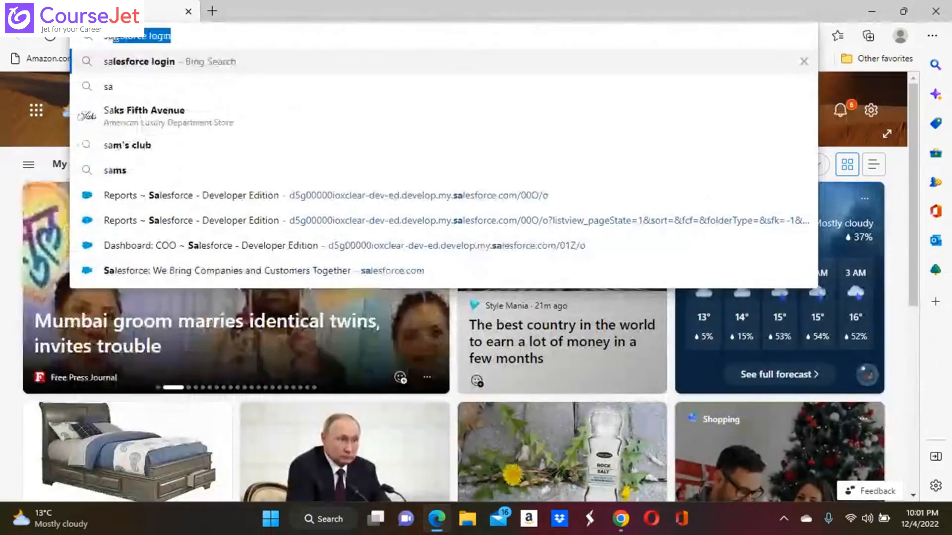
pyautogui.click(179, 65)
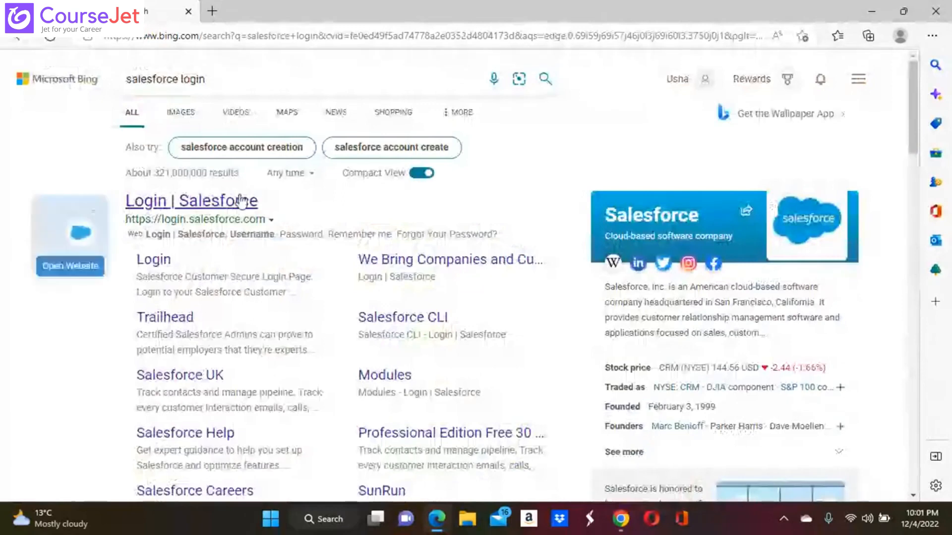
pyautogui.click(245, 200)
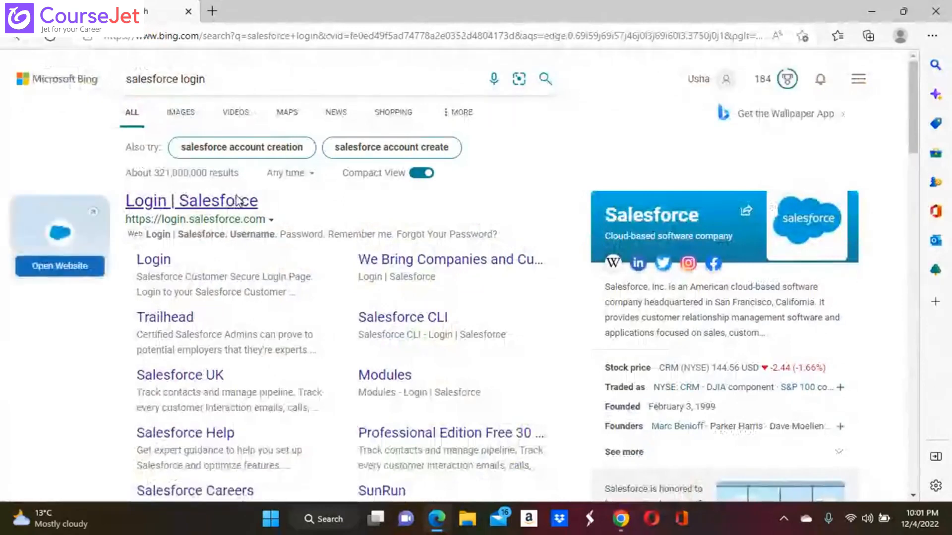
pyautogui.write('*****')
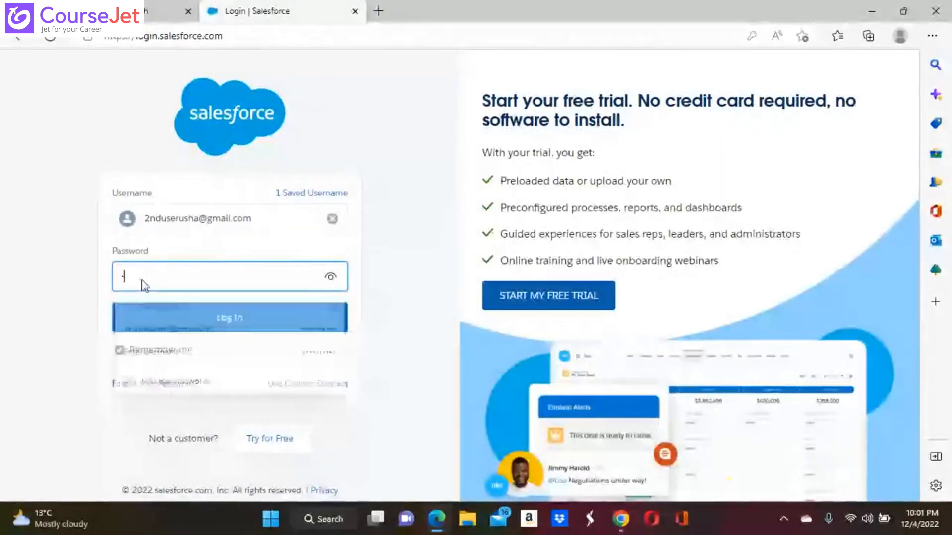
pyautogui.write('**')
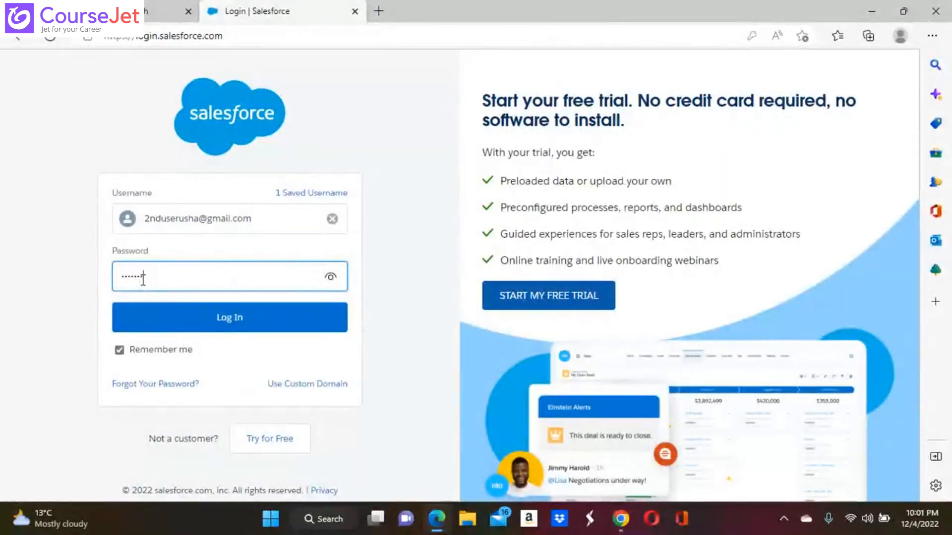
pyautogui.write('***')
pyautogui.press('Return')
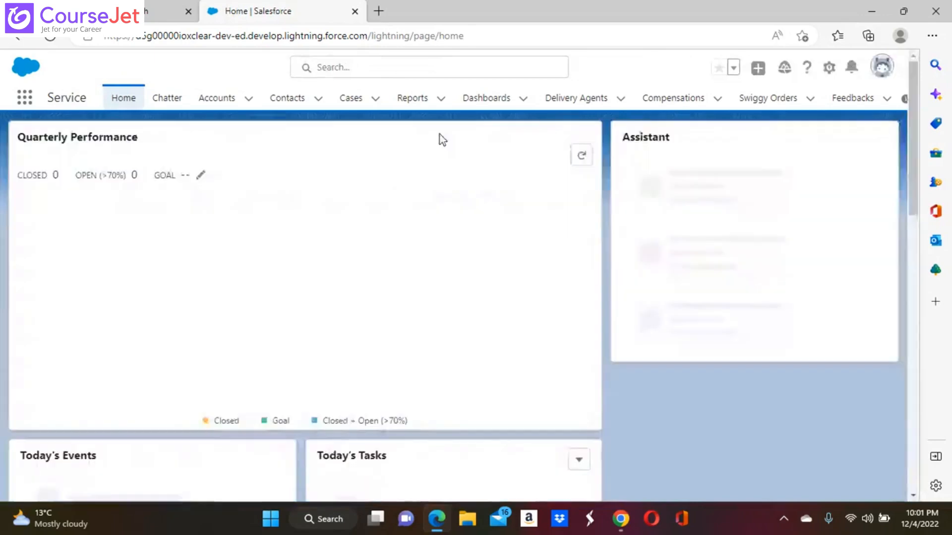
# Step: Open Swiggy Orders via the App Launcher, switch to My Orders, and dismiss the notification
pyautogui.click(778, 100)
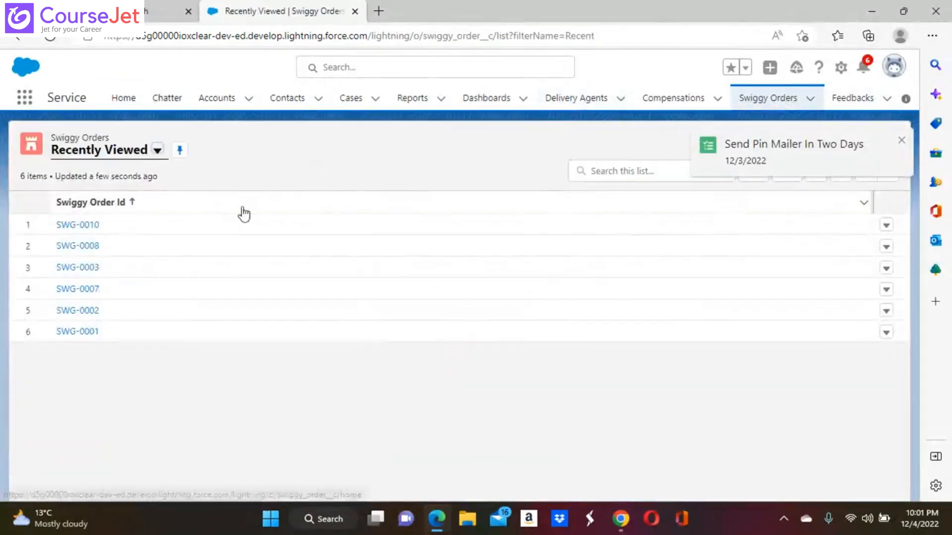
pyautogui.click(25, 97)
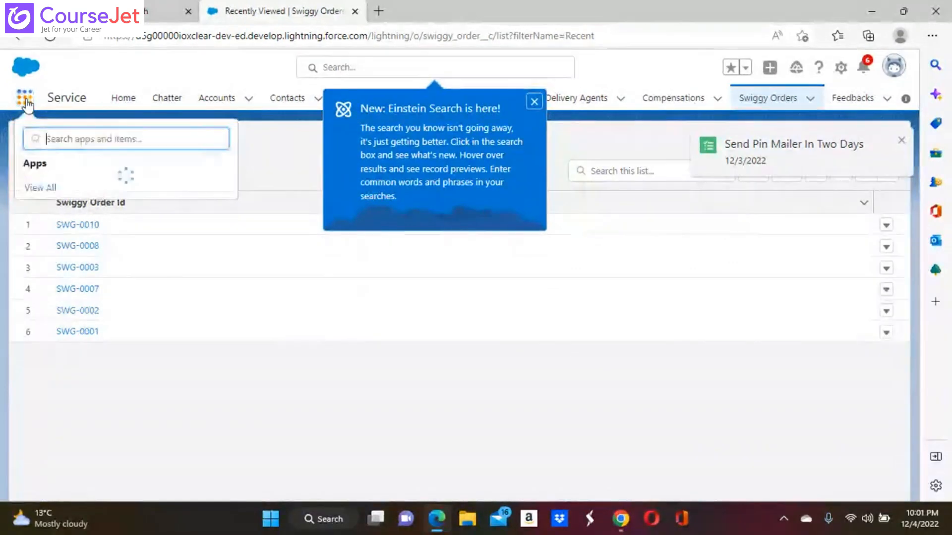
pyautogui.write('sw')
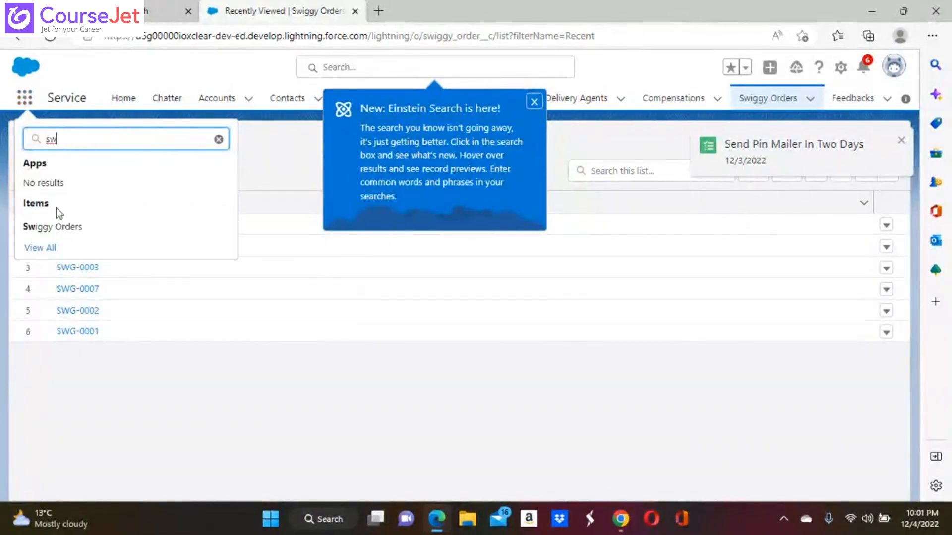
pyautogui.click(73, 229)
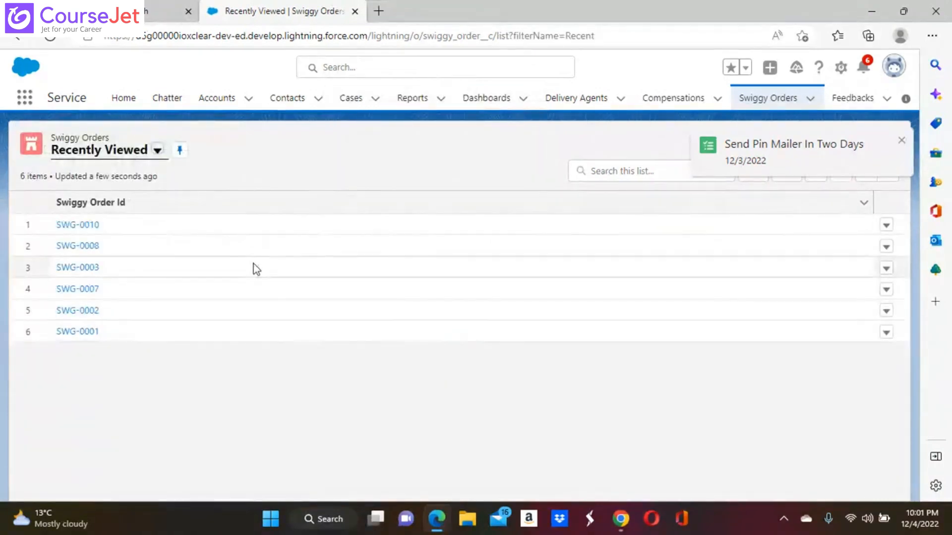
pyautogui.click(158, 151)
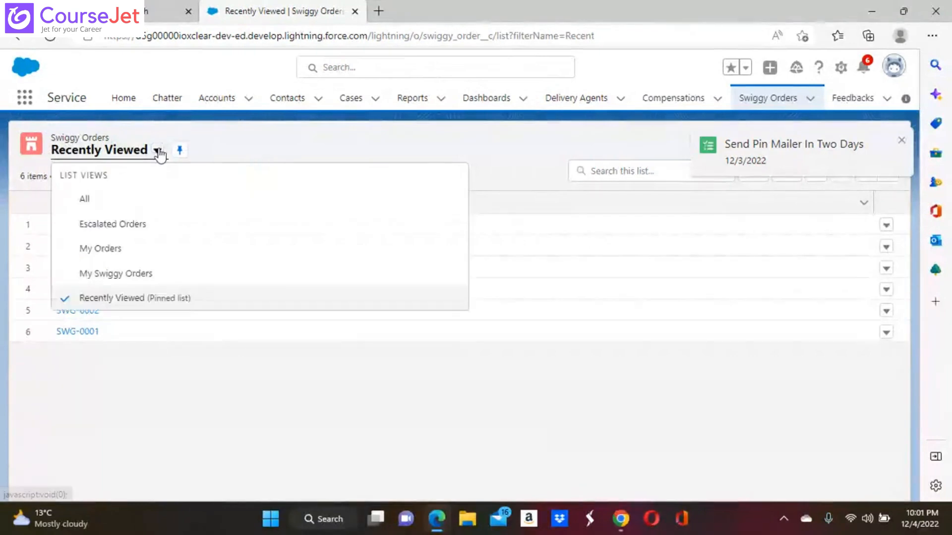
pyautogui.click(86, 250)
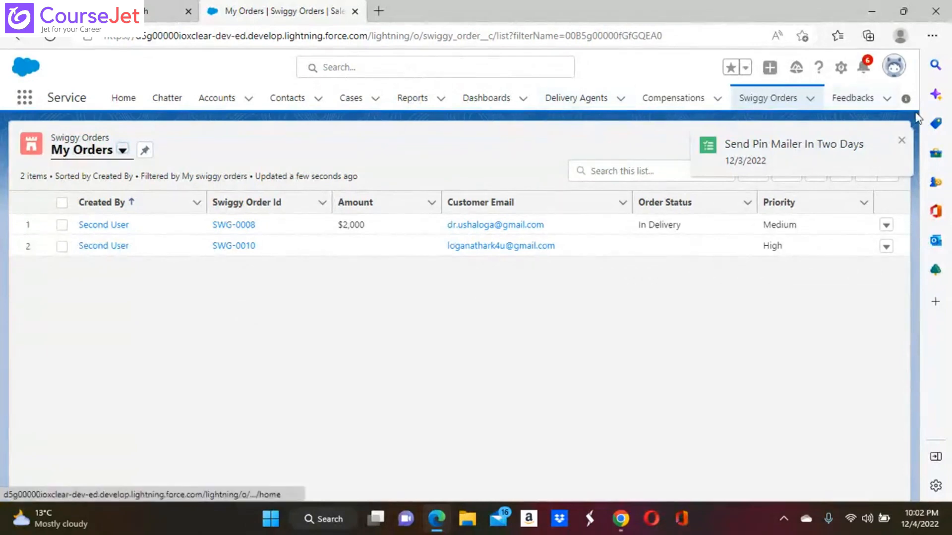
pyautogui.click(901, 142)
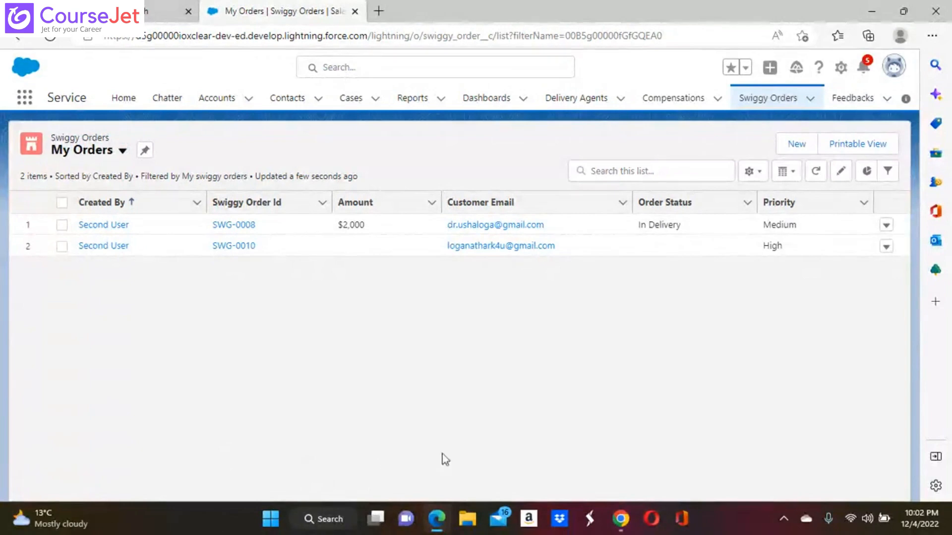
# Step: In the first user's My Orders view, review the creator-only sharing settings and cancel, then close List View Controls
pyautogui.moveTo(622, 519)
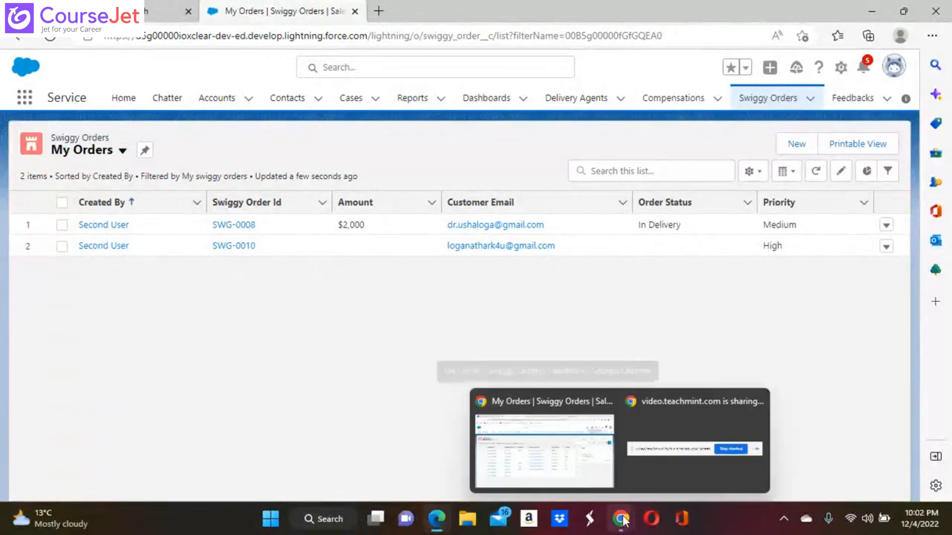
pyautogui.click(579, 457)
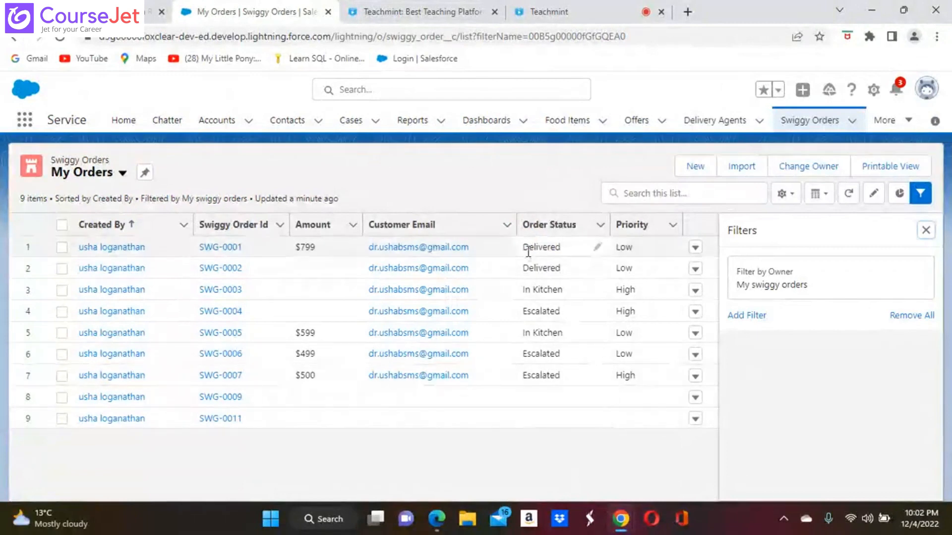
pyautogui.click(783, 194)
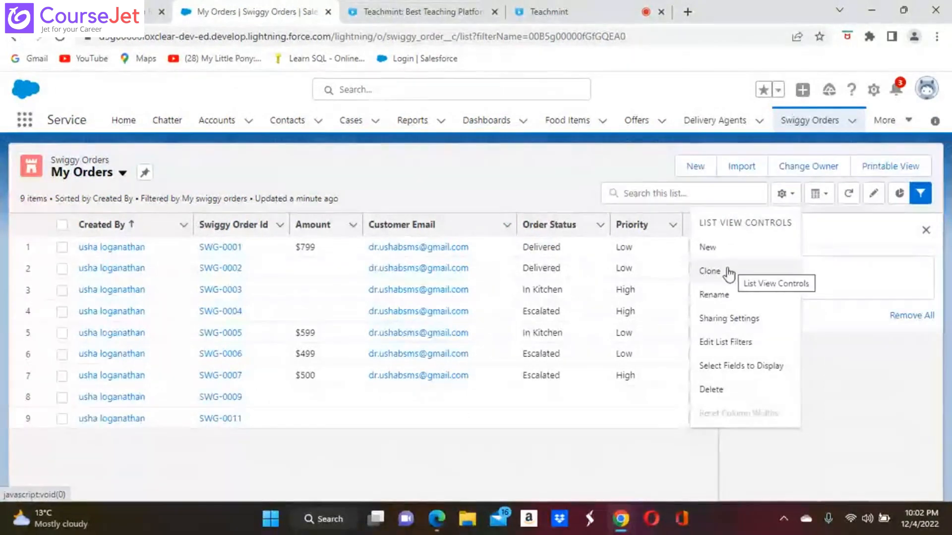
pyautogui.click(739, 324)
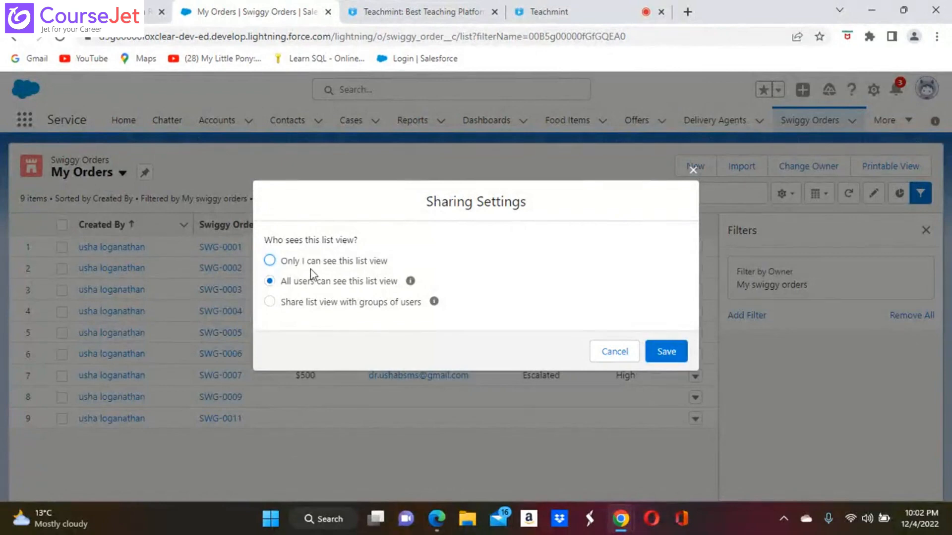
pyautogui.click(270, 261)
pyautogui.click(611, 353)
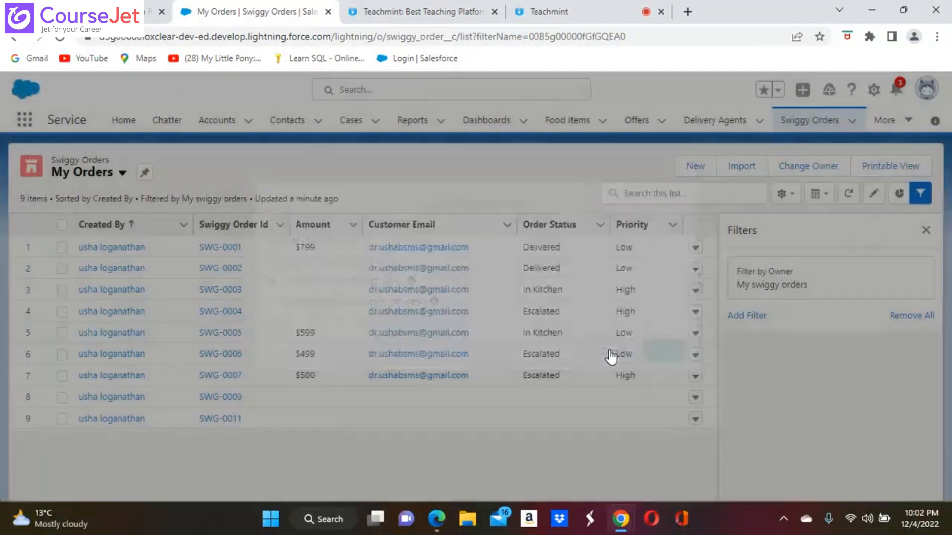
pyautogui.click(783, 195)
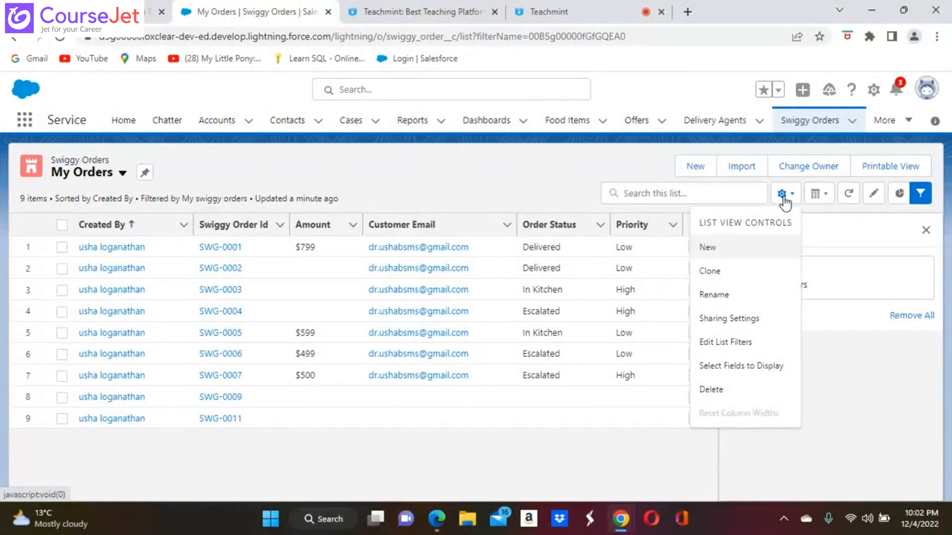
pyautogui.click(845, 397)
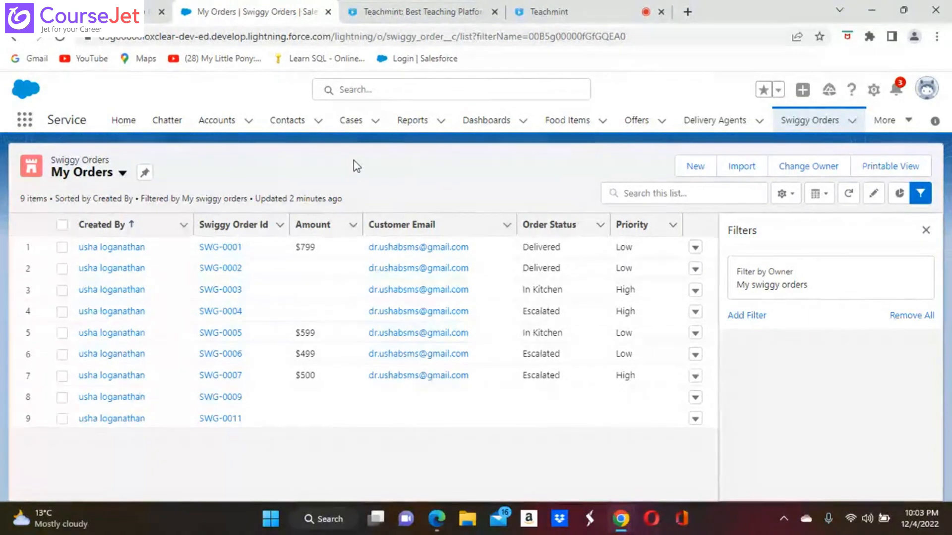
# Step: Go to the Chatter home page with its empty Company Highlights feed
pyautogui.click(166, 120)
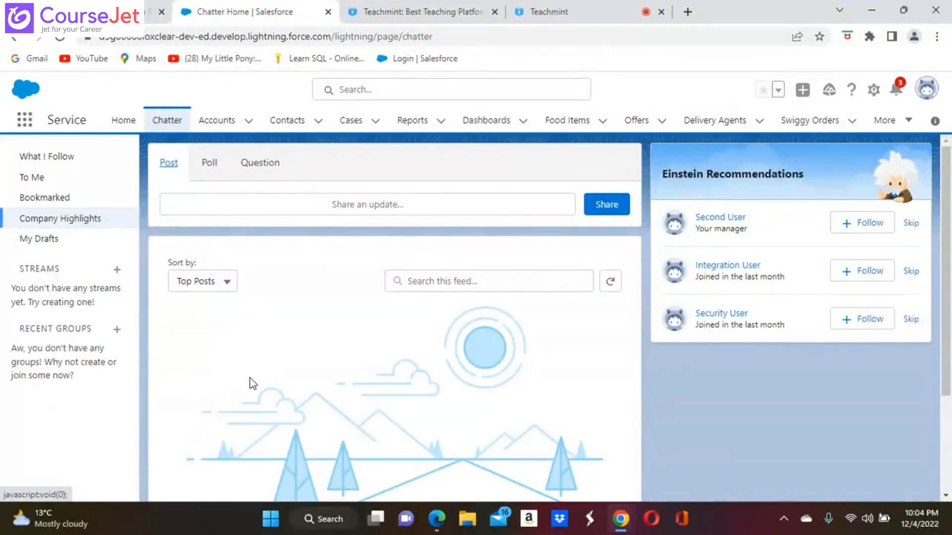
pyautogui.click(459, 280)
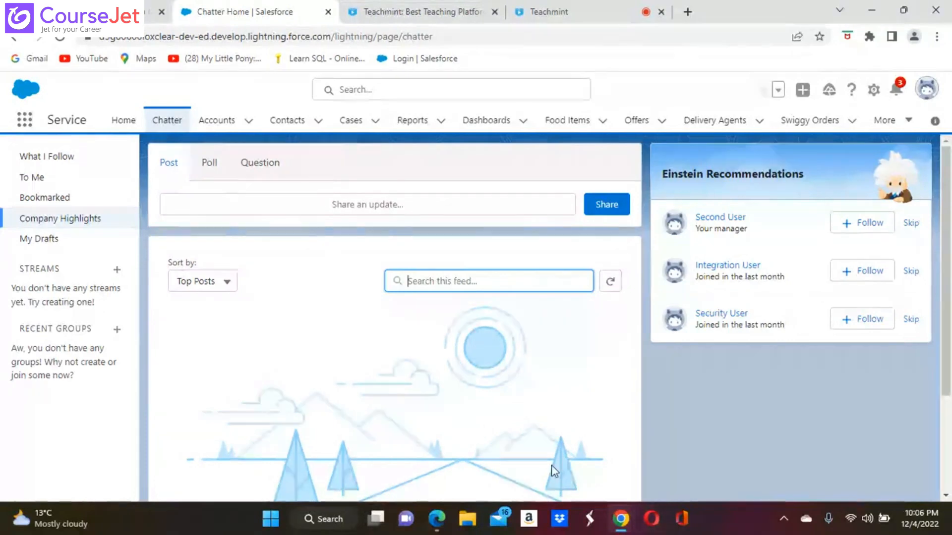
# Step: Post 'Hiiii' to the Chatter feed, keeping Top Posts sorting, then bring up the second user's Edge window
pyautogui.click(227, 283)
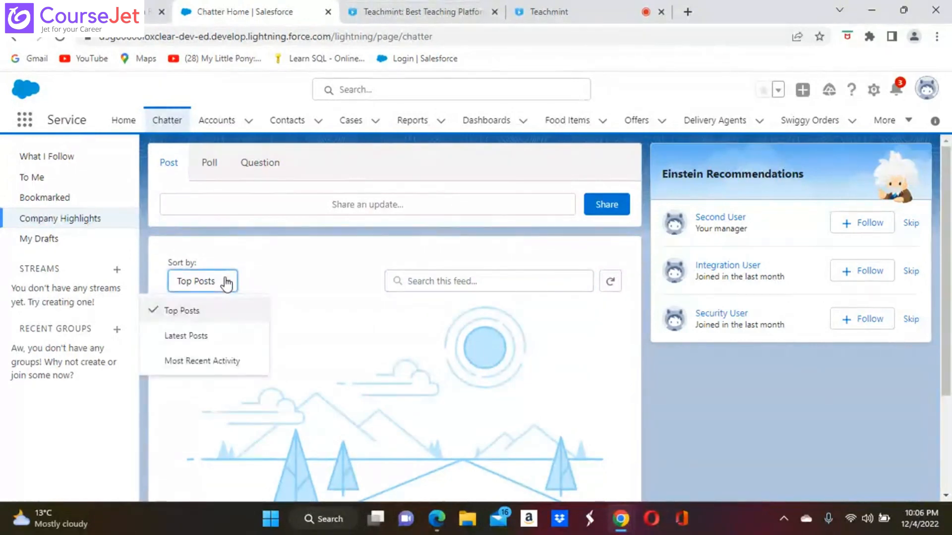
pyautogui.click(350, 302)
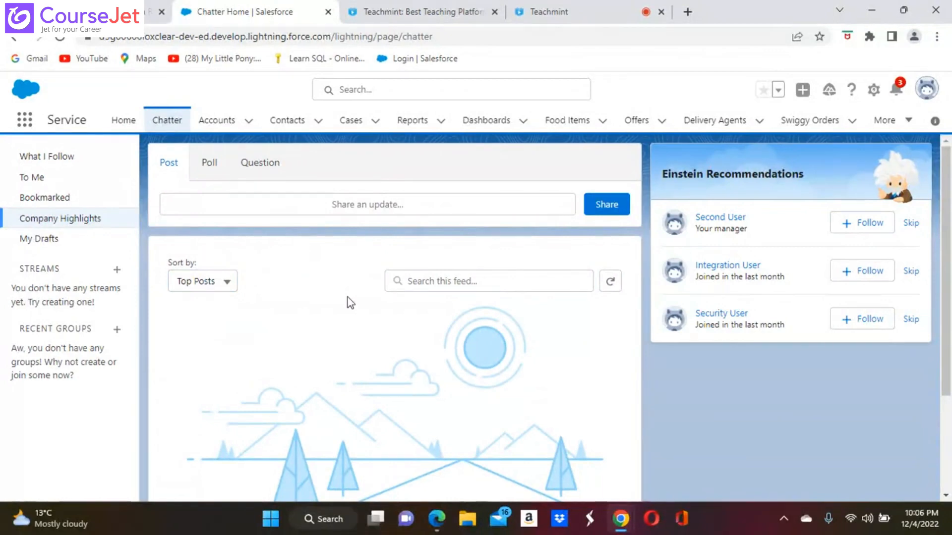
pyautogui.click(210, 202)
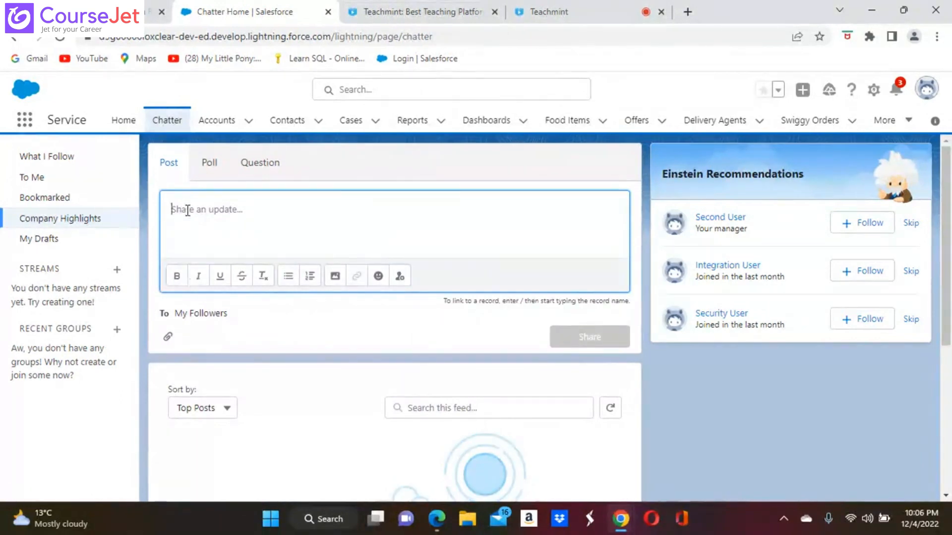
pyautogui.write('Hiiii')
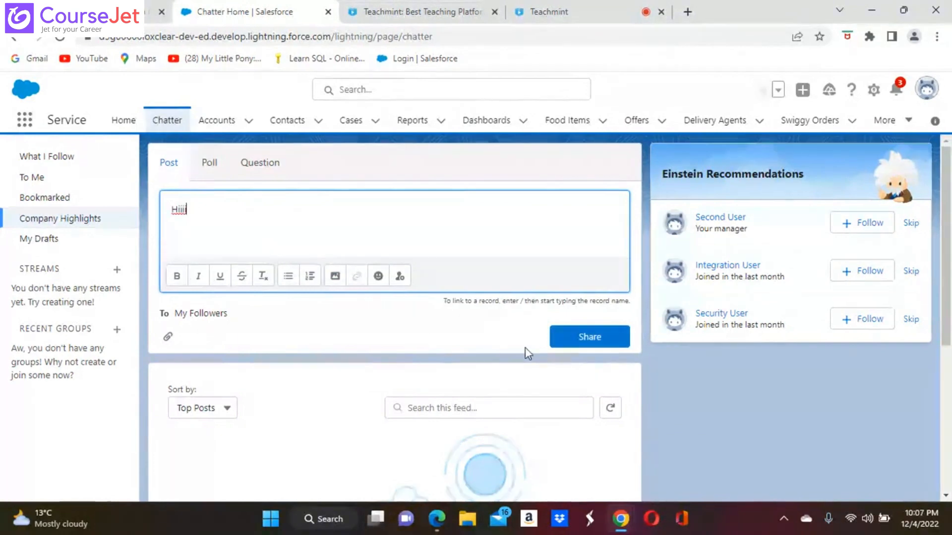
pyautogui.click(589, 339)
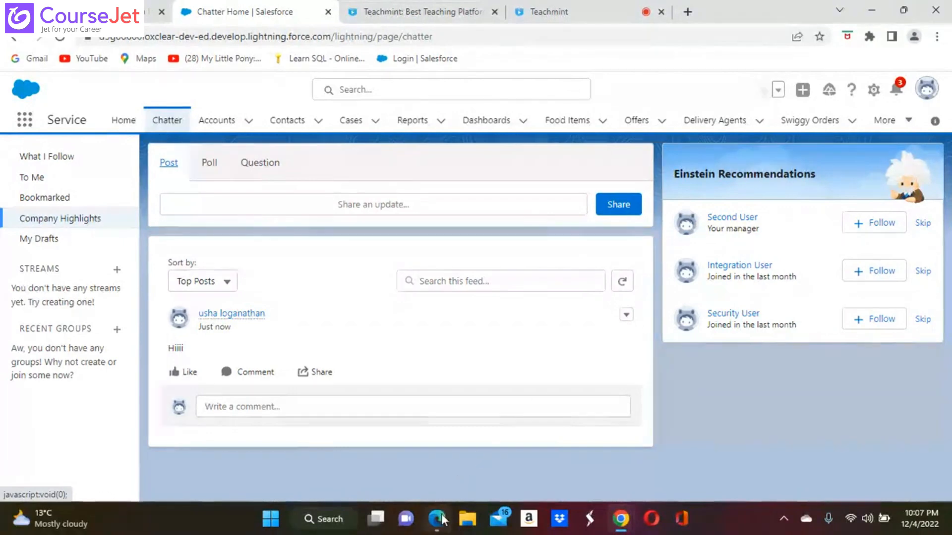
pyautogui.moveTo(441, 517)
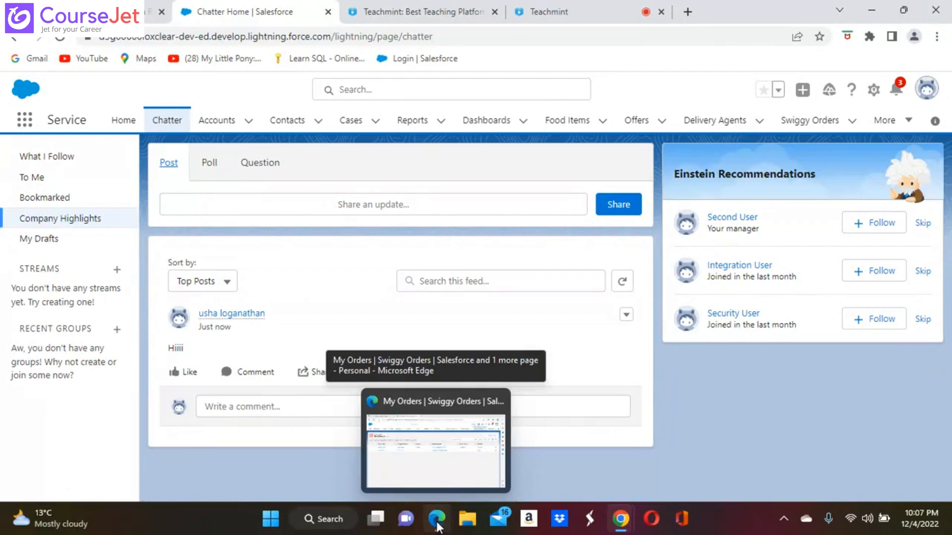
pyautogui.click(438, 527)
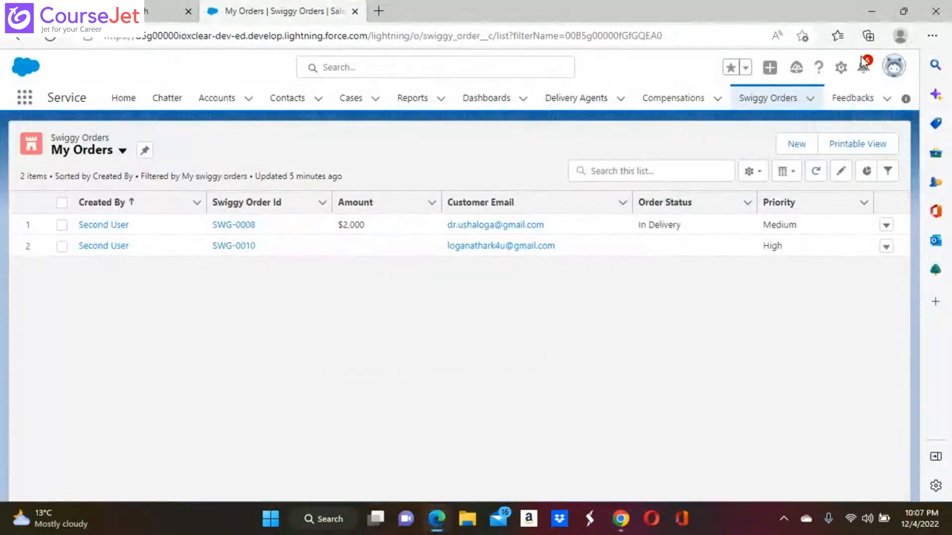
# Step: As the second user, view Chatter's What I Follow and Company Highlights feeds and follow the recommended colleague
pyautogui.click(169, 98)
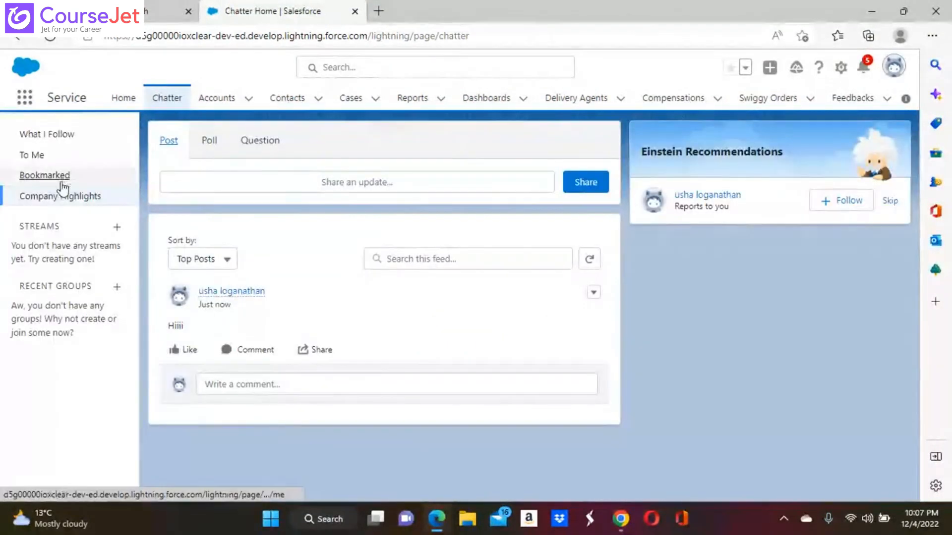
pyautogui.click(68, 135)
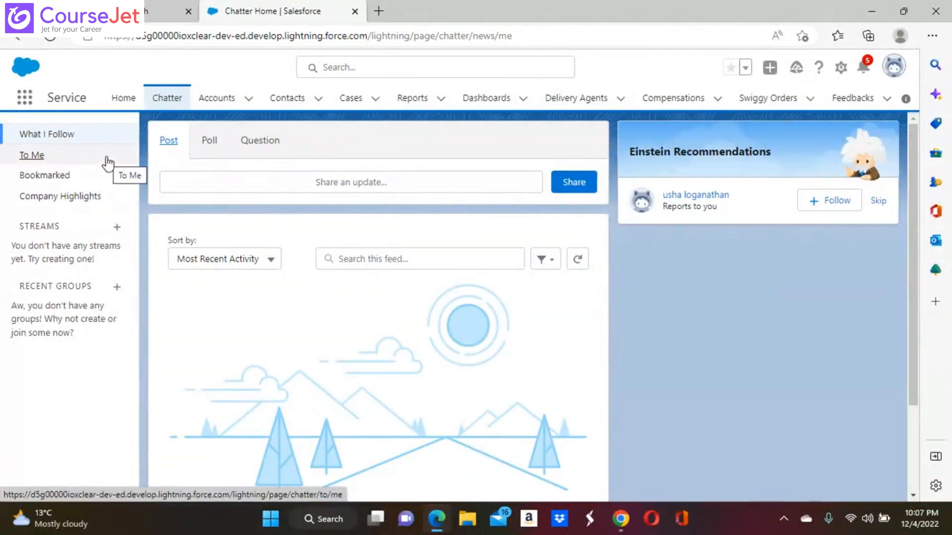
pyautogui.click(77, 204)
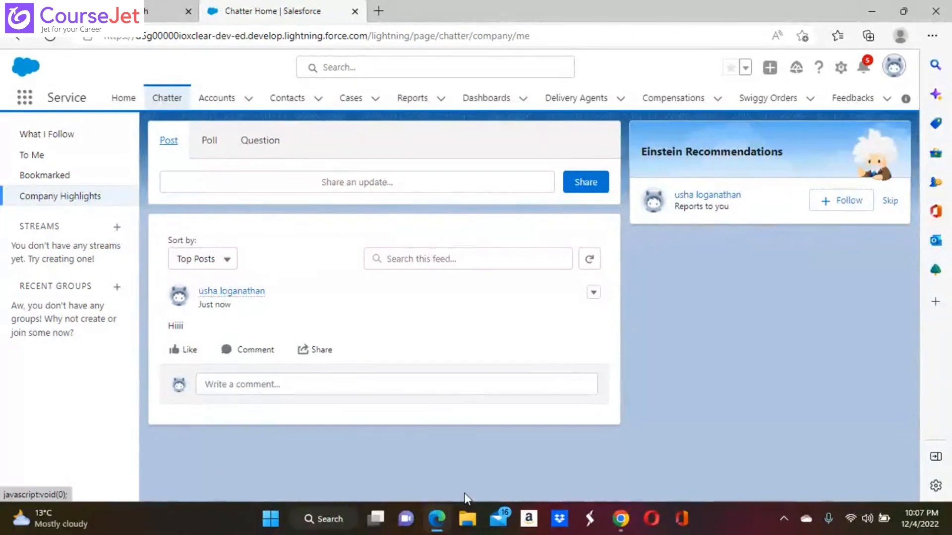
pyautogui.moveTo(620, 525)
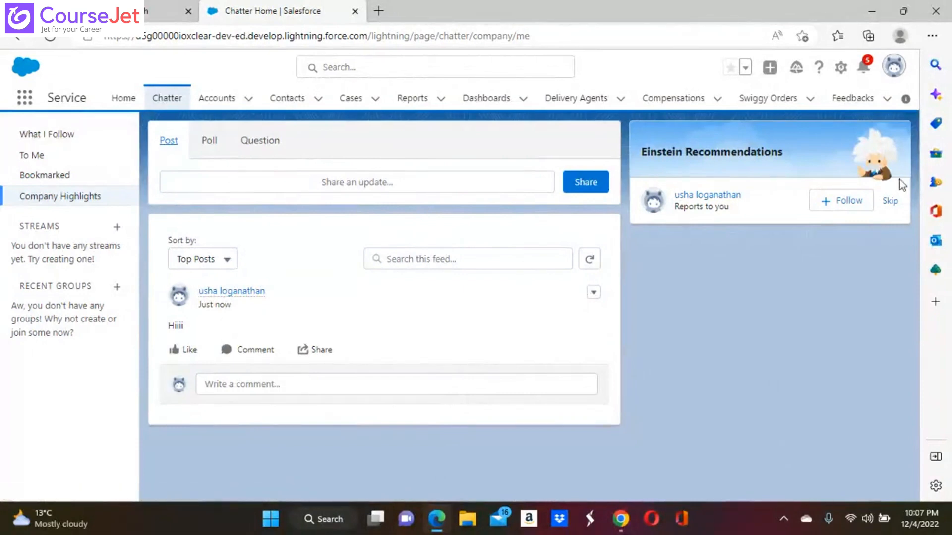
pyautogui.click(858, 203)
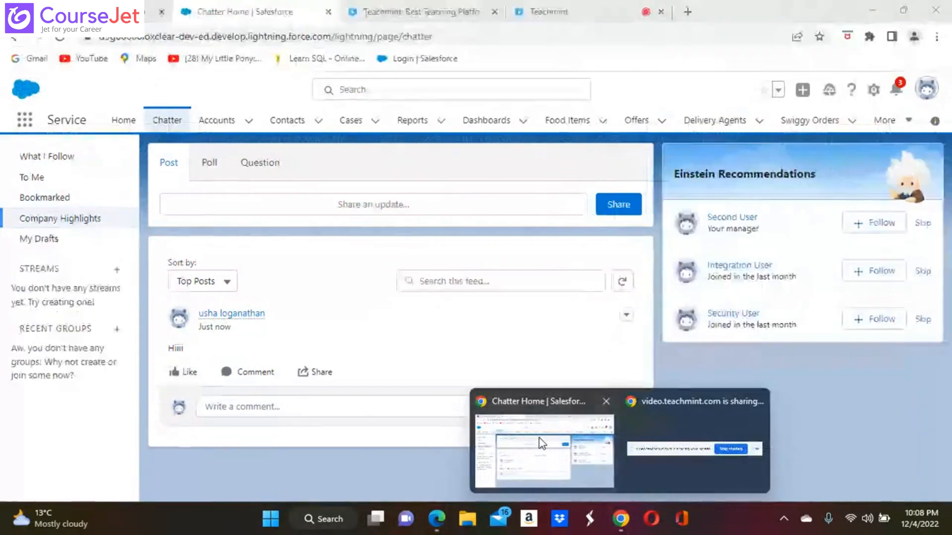
# Step: From the first user's window, post 'Helooooo' to the Chatter feed
pyautogui.click(539, 438)
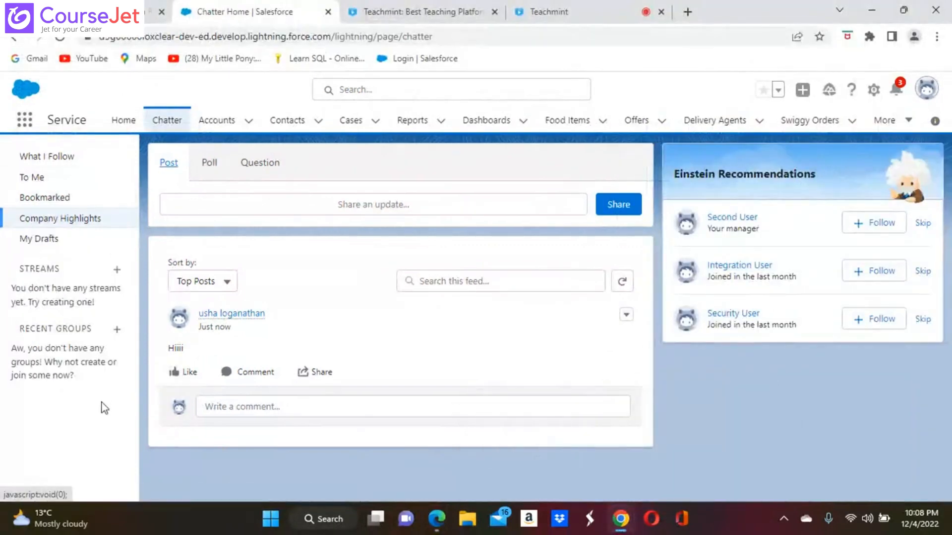
pyautogui.click(233, 205)
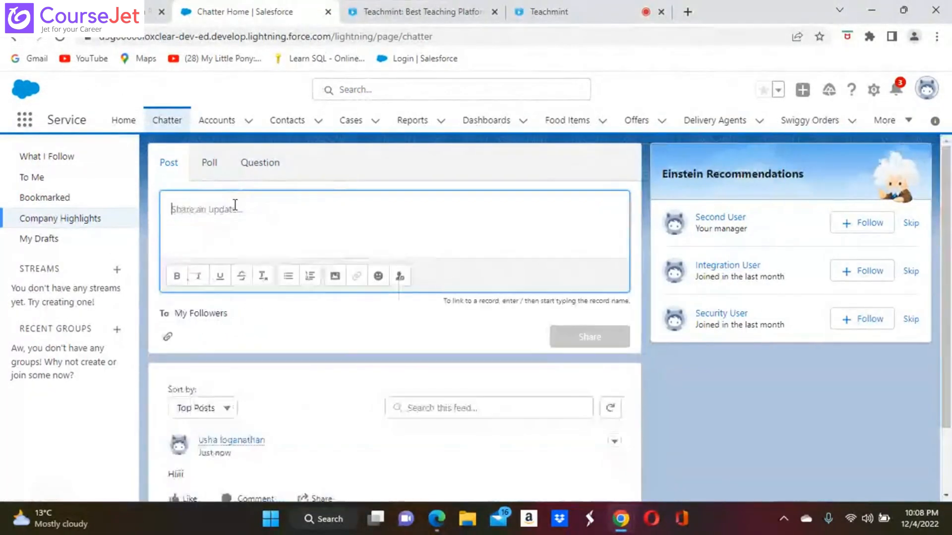
pyautogui.write('He')
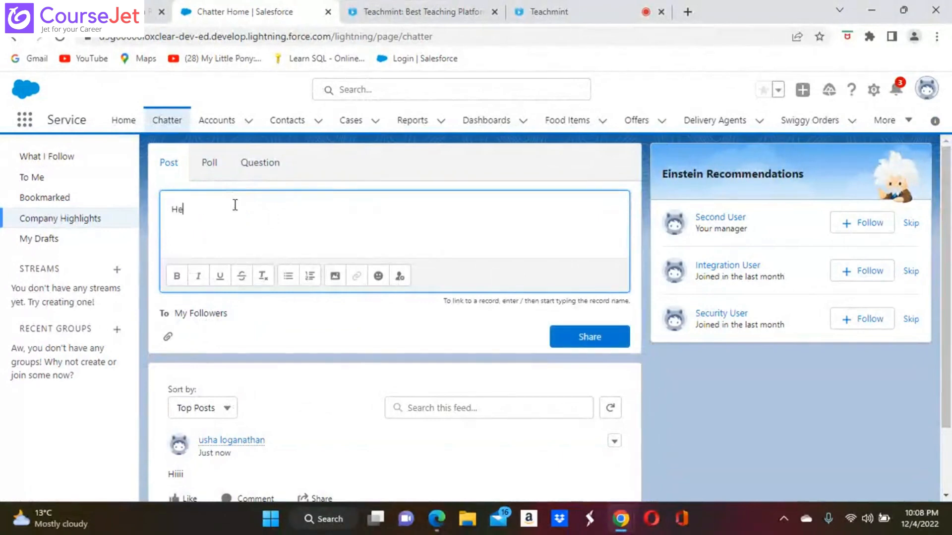
pyautogui.write('looood')
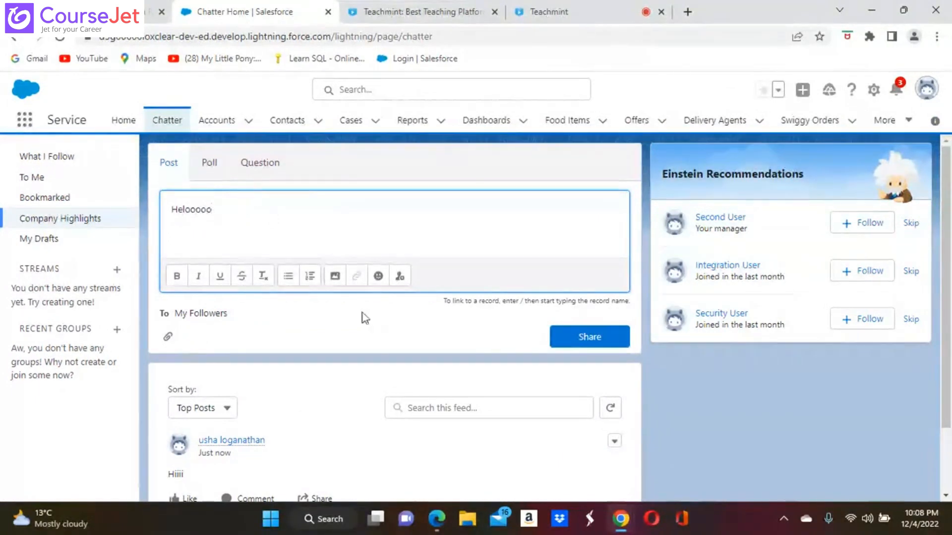
pyautogui.click(581, 331)
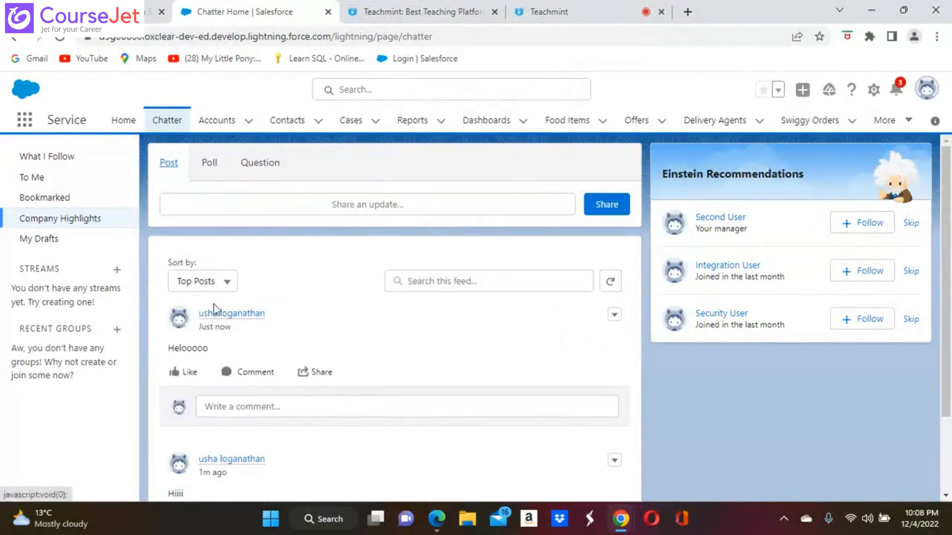
# Step: In the second user's Edge window, show the What I Follow feed
pyautogui.moveTo(437, 522)
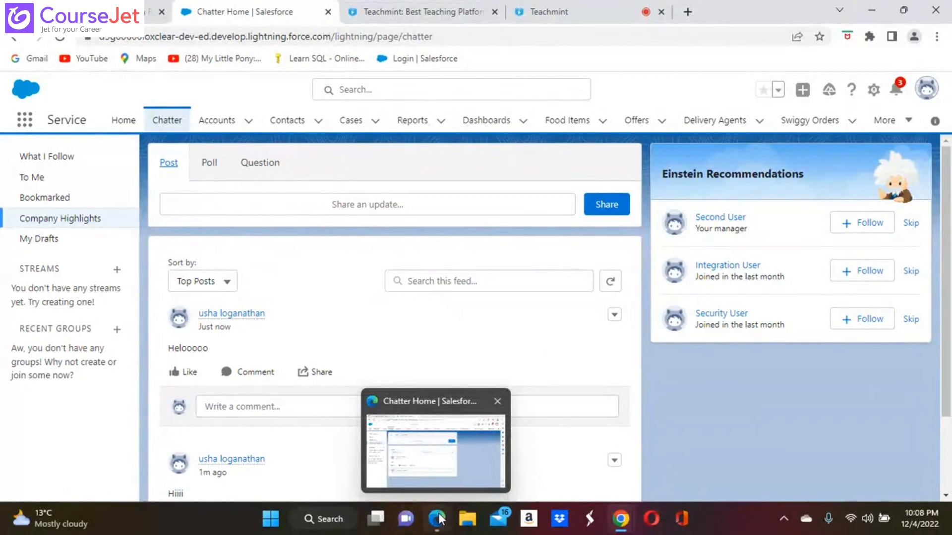
pyautogui.click(438, 520)
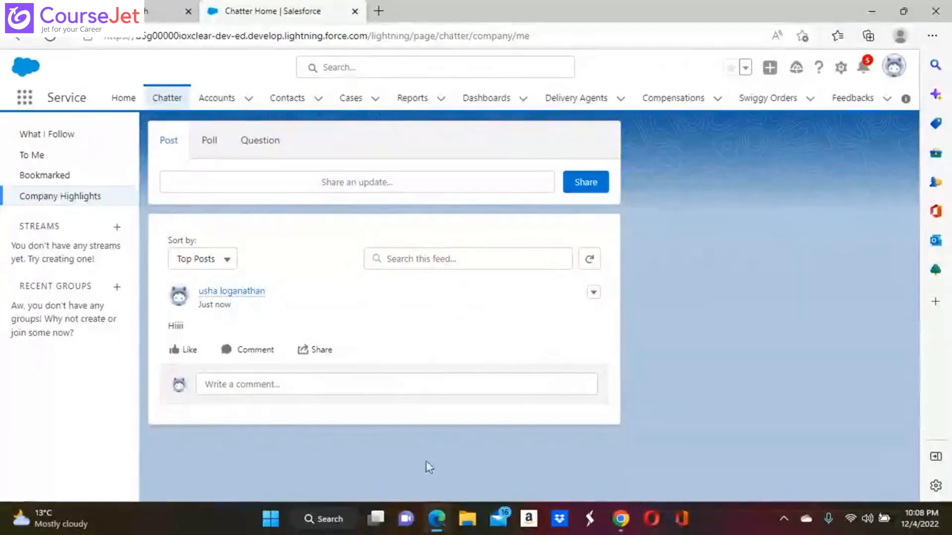
pyautogui.click(60, 133)
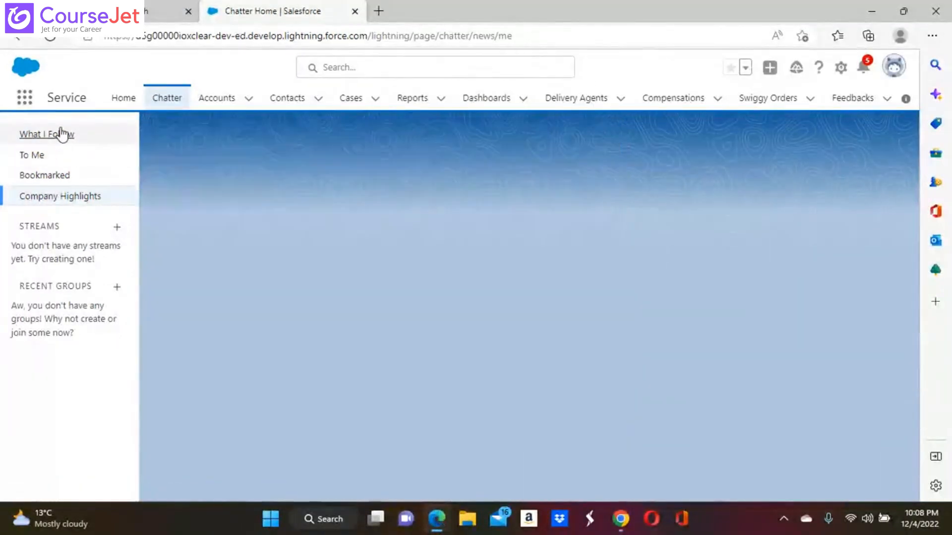
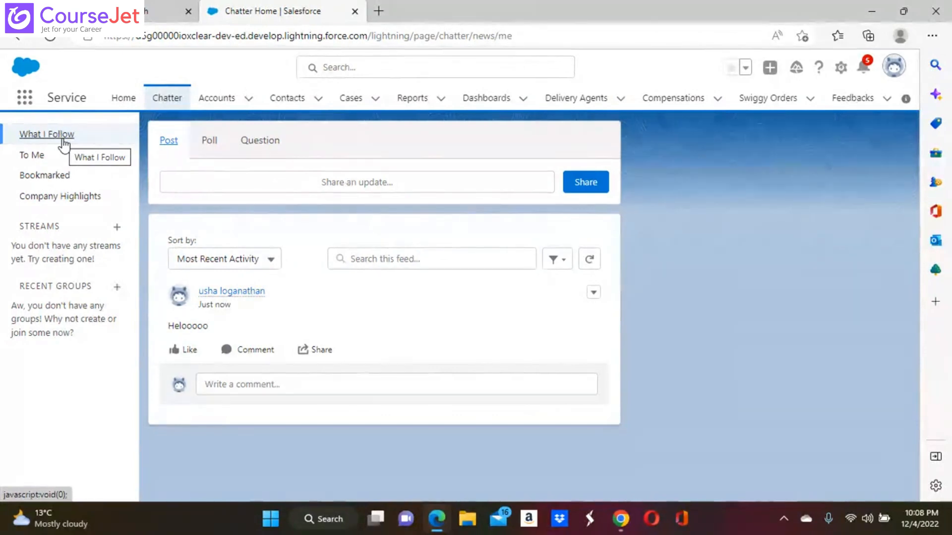
# Step: Post a Chatter poll asking 'Joining for lunch this weekend?' with choices Yes and No
pyautogui.click(208, 143)
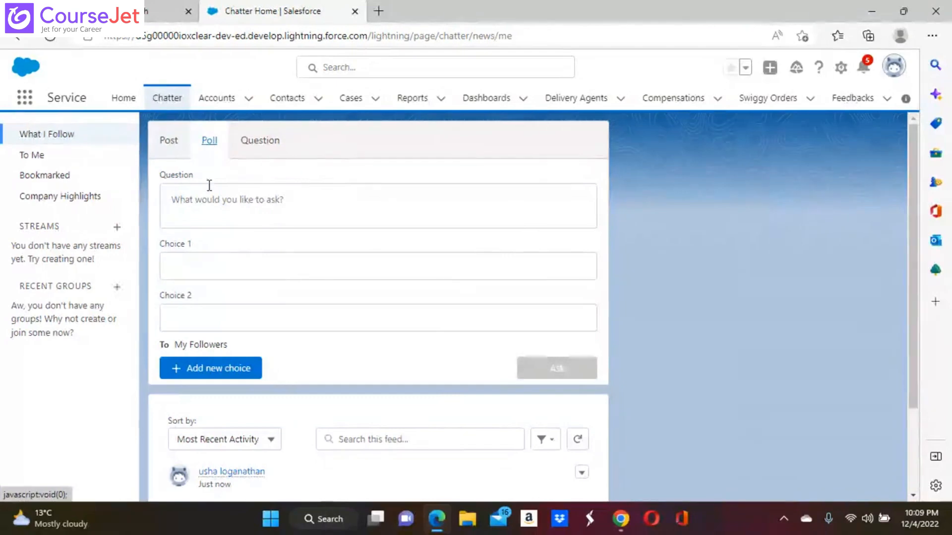
pyautogui.click(227, 201)
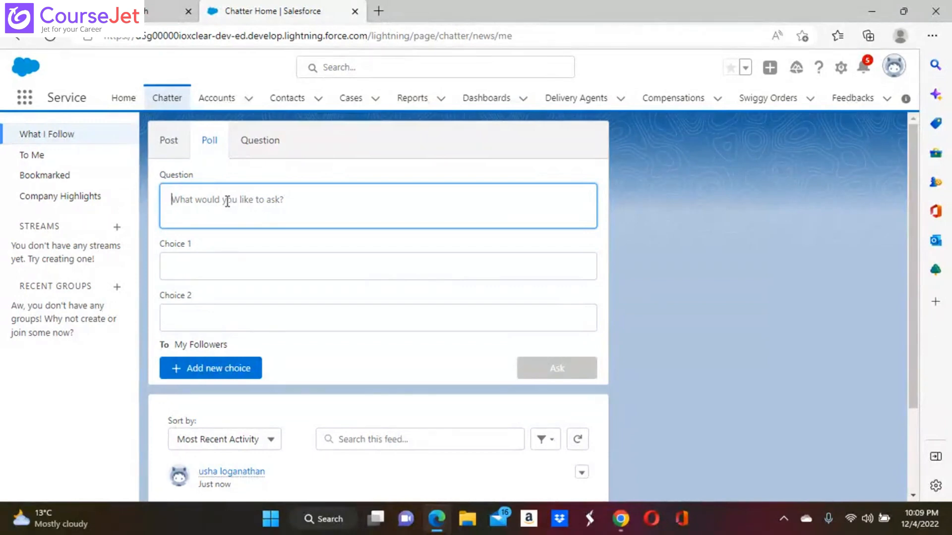
pyautogui.write('J')
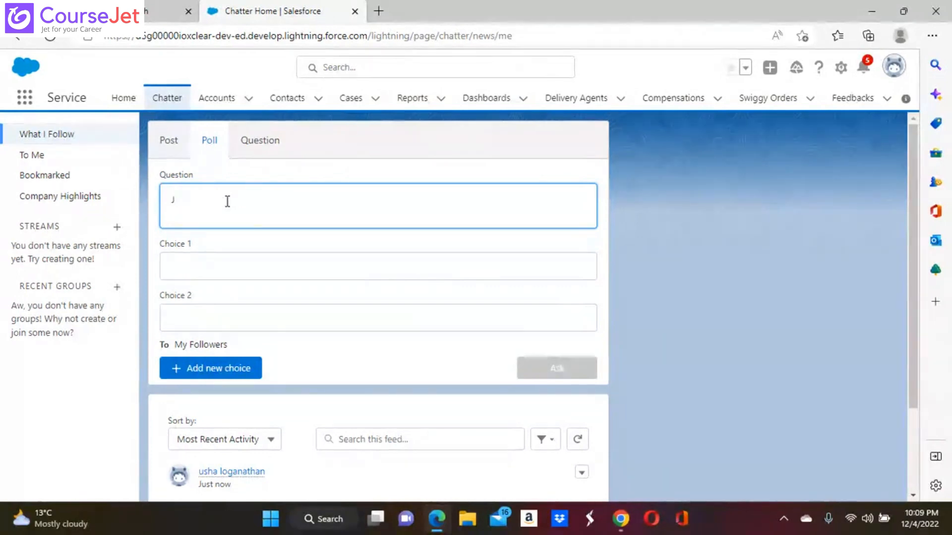
pyautogui.write('oining D')
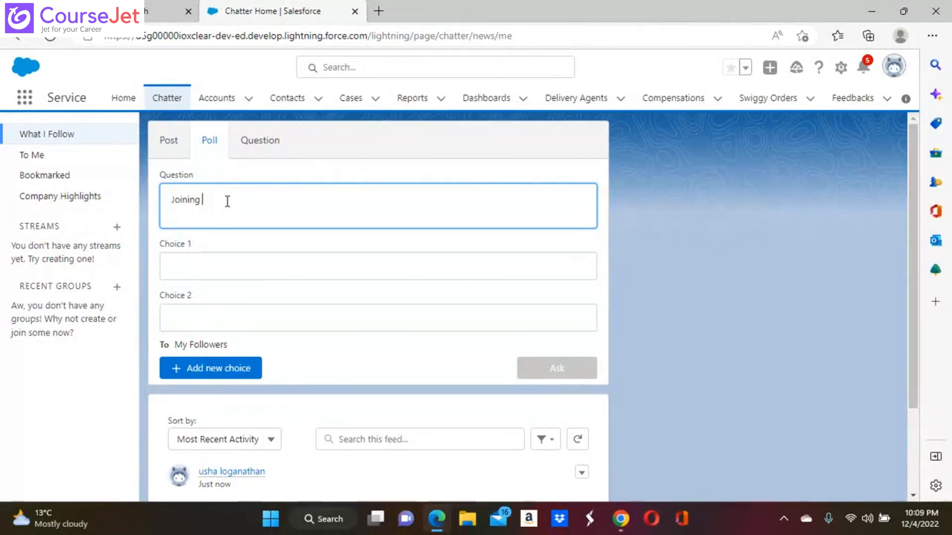
pyautogui.press('BackSpace')
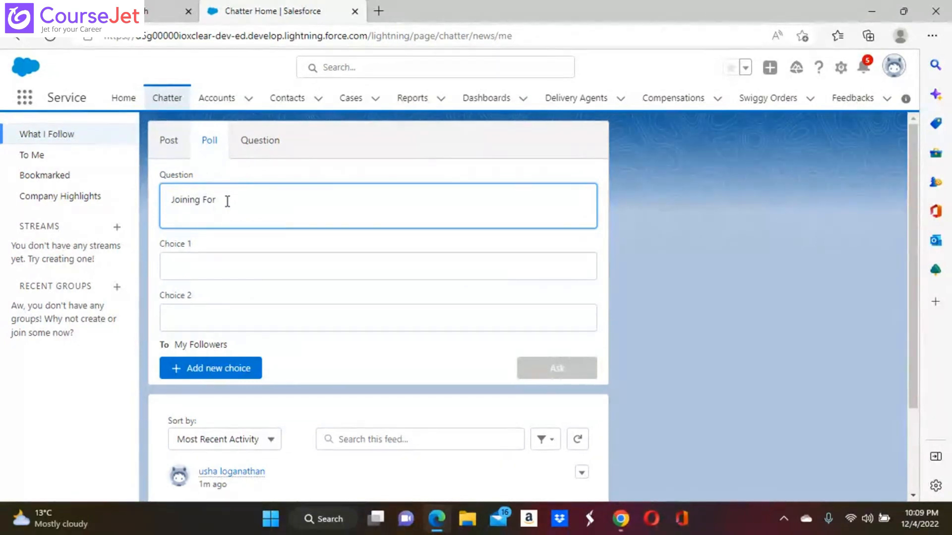
pyautogui.press('BackSpace')
pyautogui.press('BackSpace')
pyautogui.press('BackSpace')
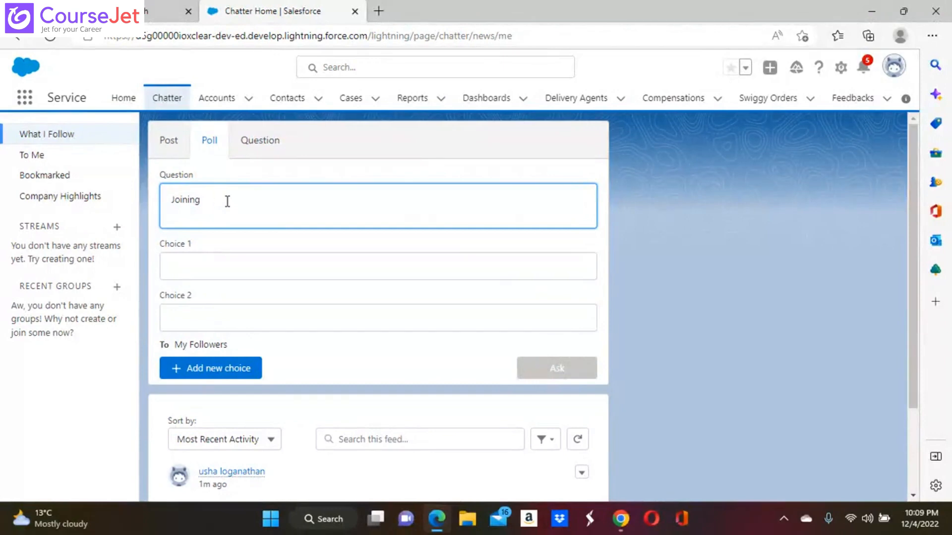
pyautogui.write('for lunc')
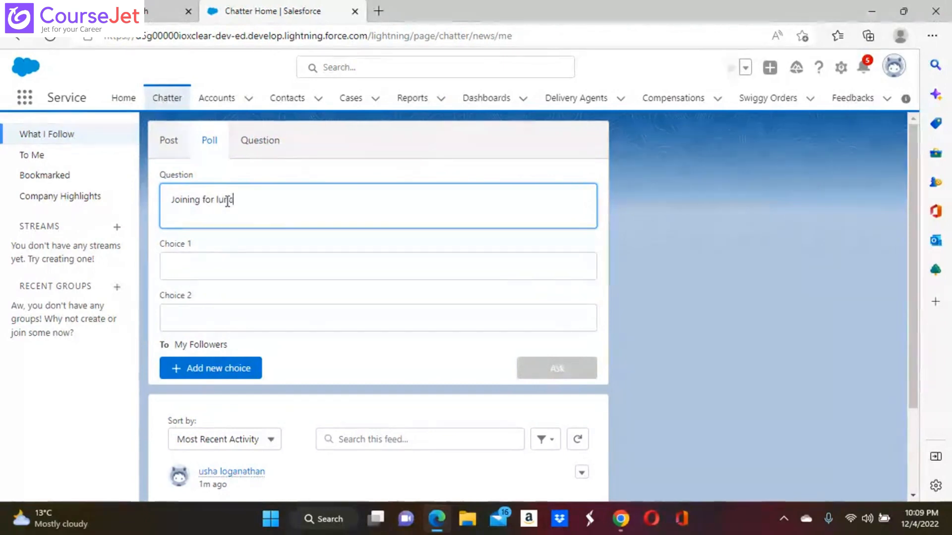
pyautogui.write('h this ')
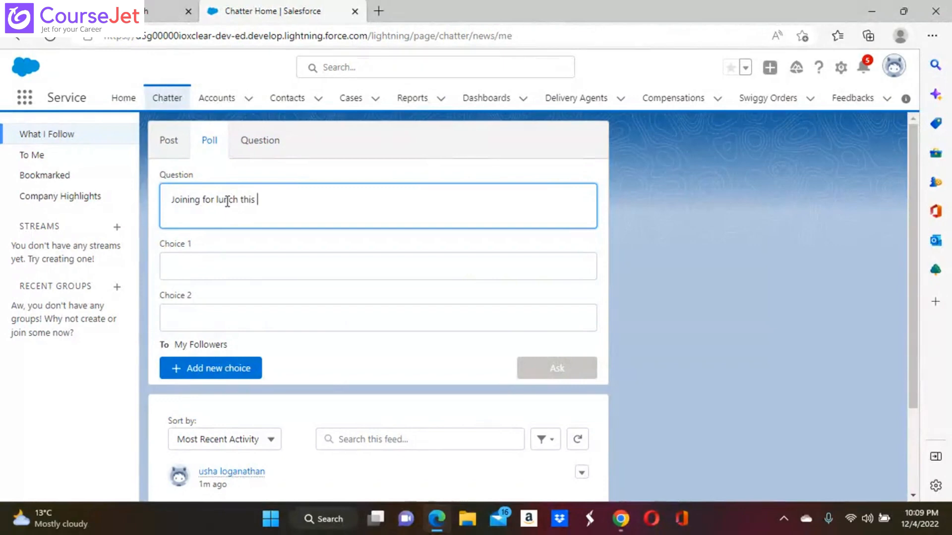
pyautogui.write('weekend')
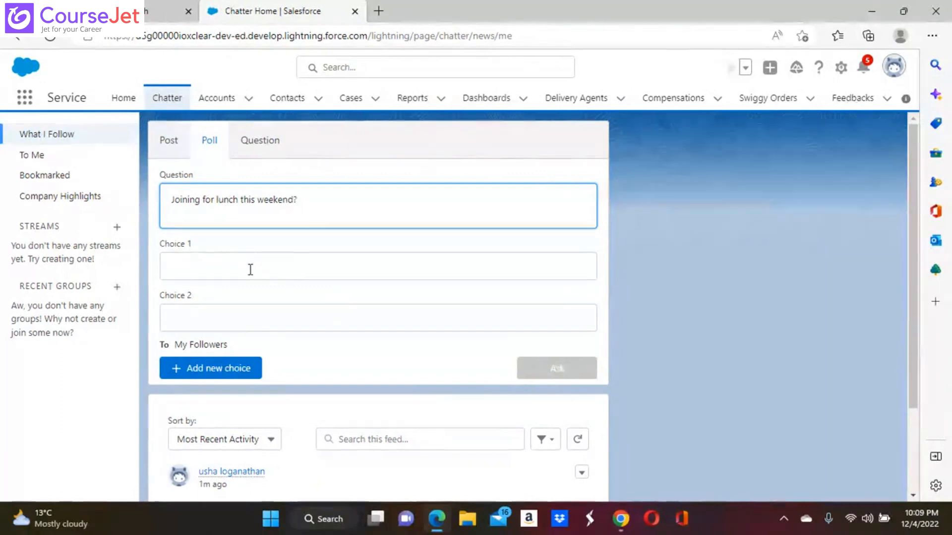
pyautogui.click(250, 269)
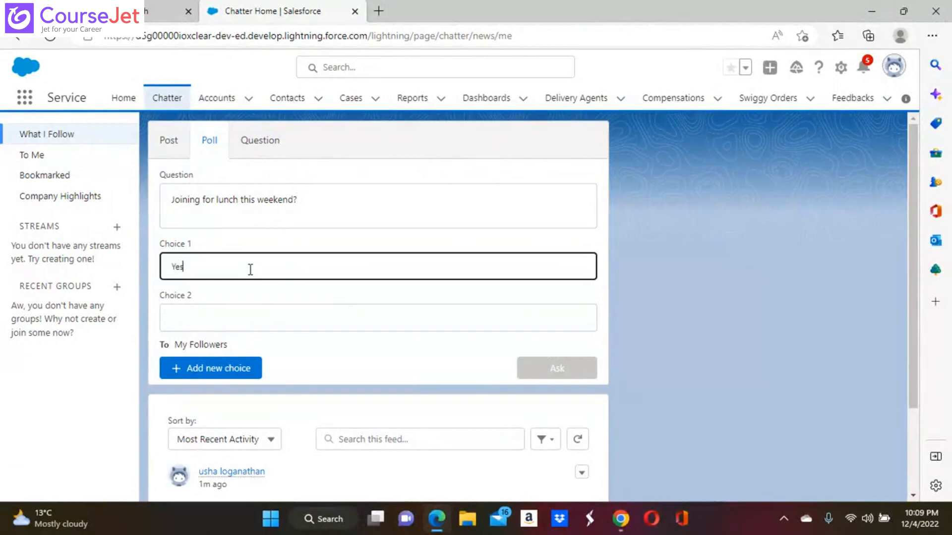
pyautogui.click(239, 315)
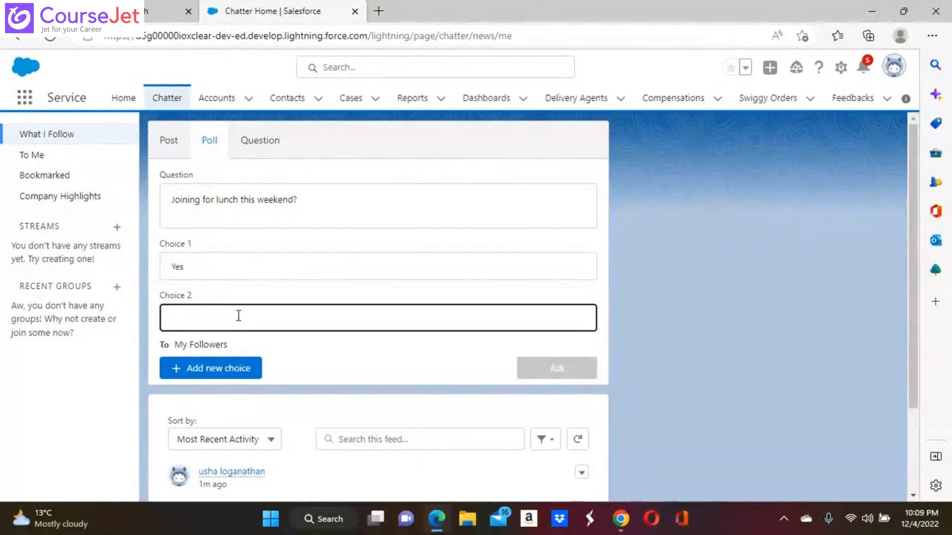
pyautogui.write('No')
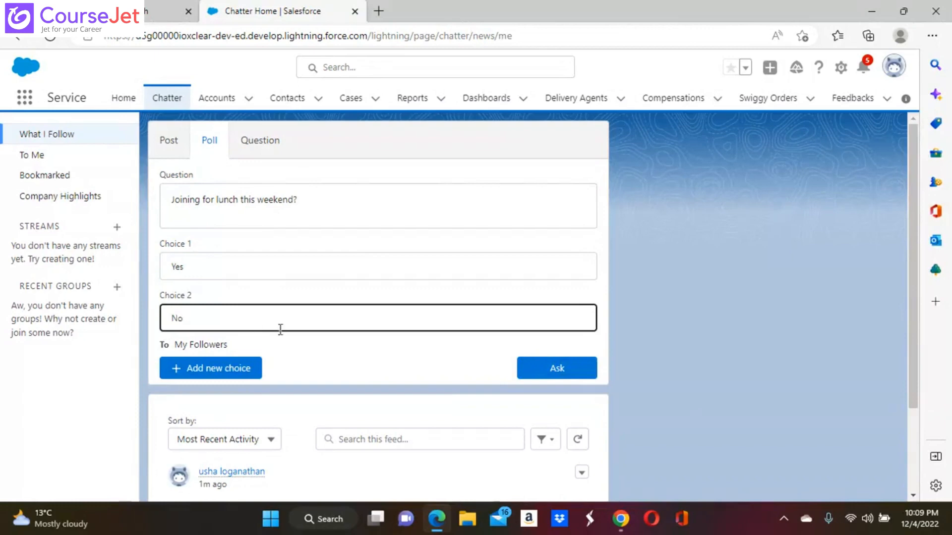
pyautogui.click(563, 369)
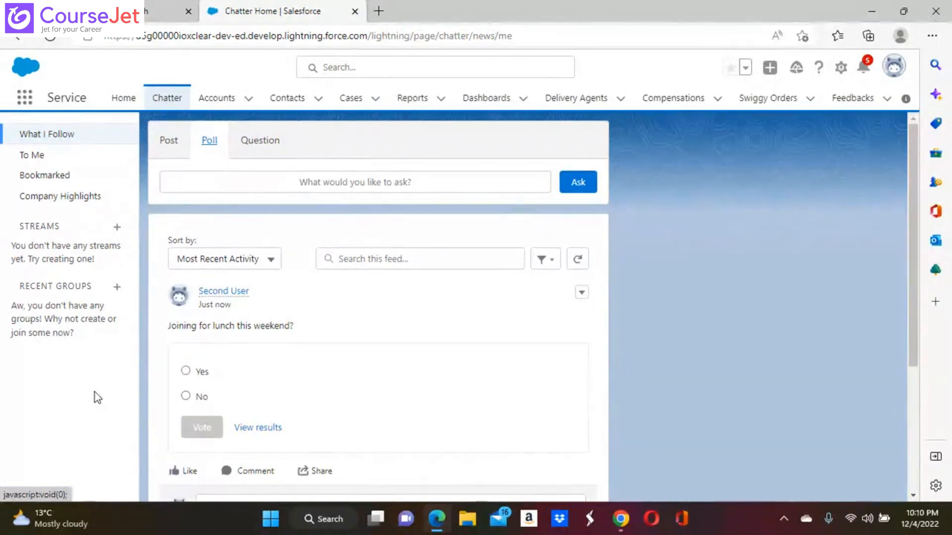
# Step: Bring the Chrome window's Chatter page forward and reload it
pyautogui.click(622, 521)
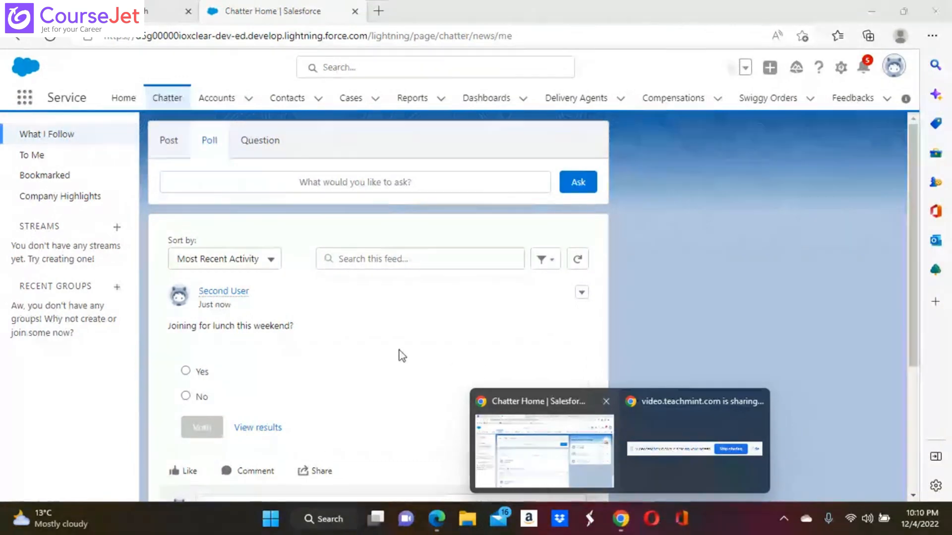
pyautogui.click(399, 349)
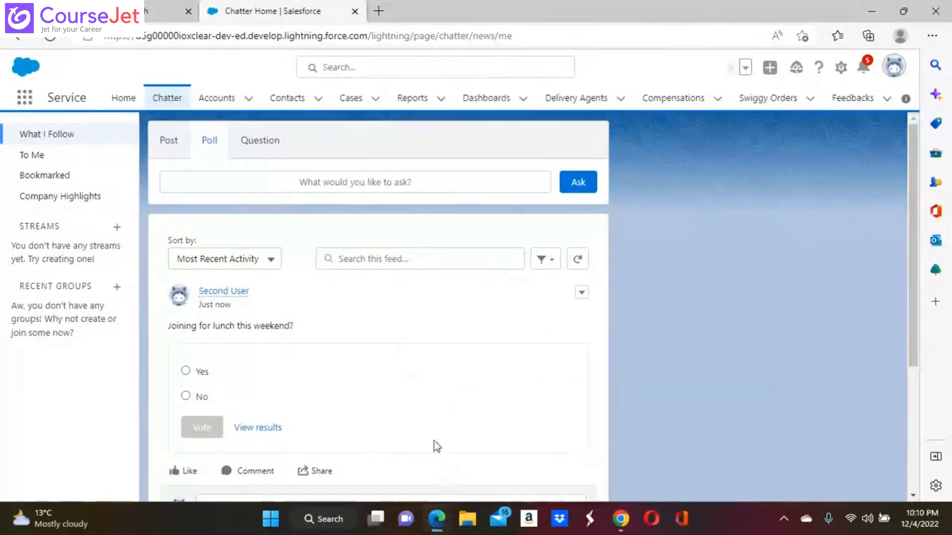
pyautogui.click(436, 522)
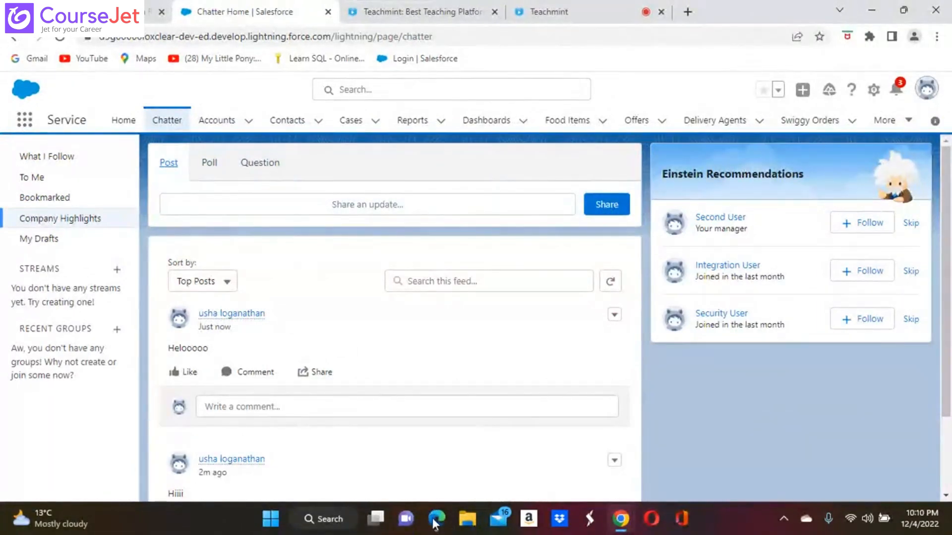
pyautogui.click(436, 519)
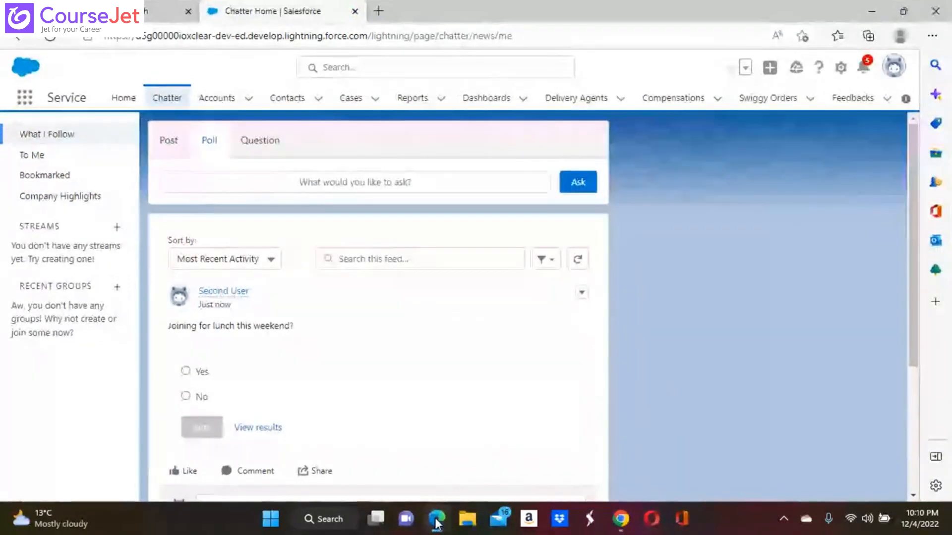
pyautogui.moveTo(620, 518)
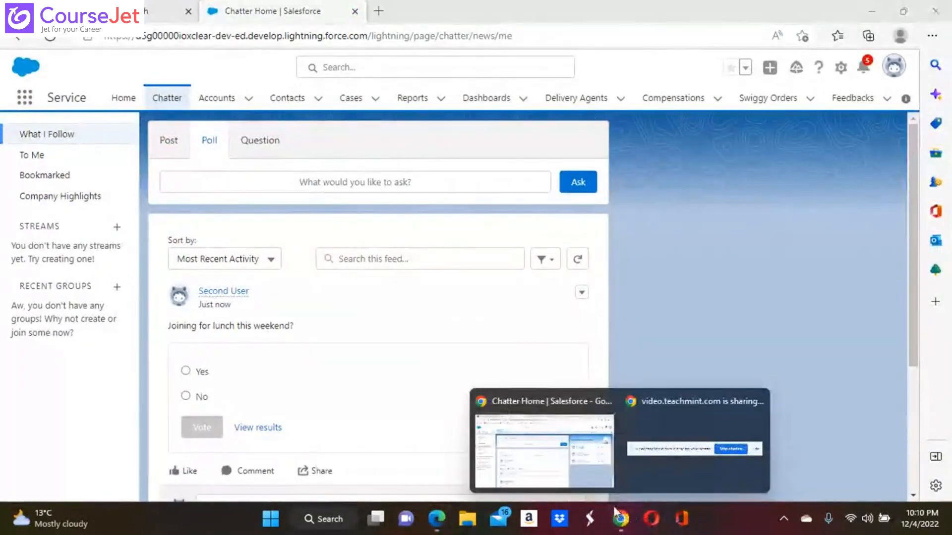
pyautogui.click(546, 419)
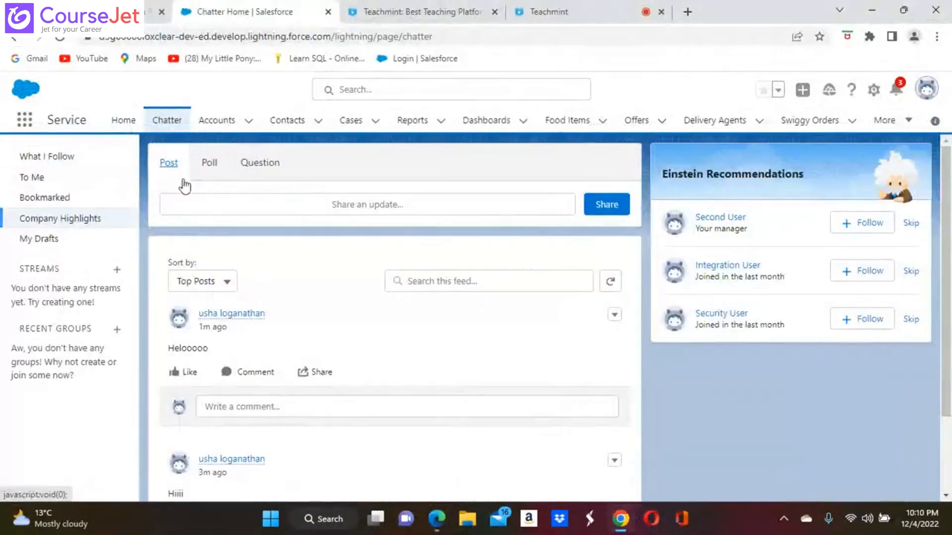
pyautogui.click(60, 37)
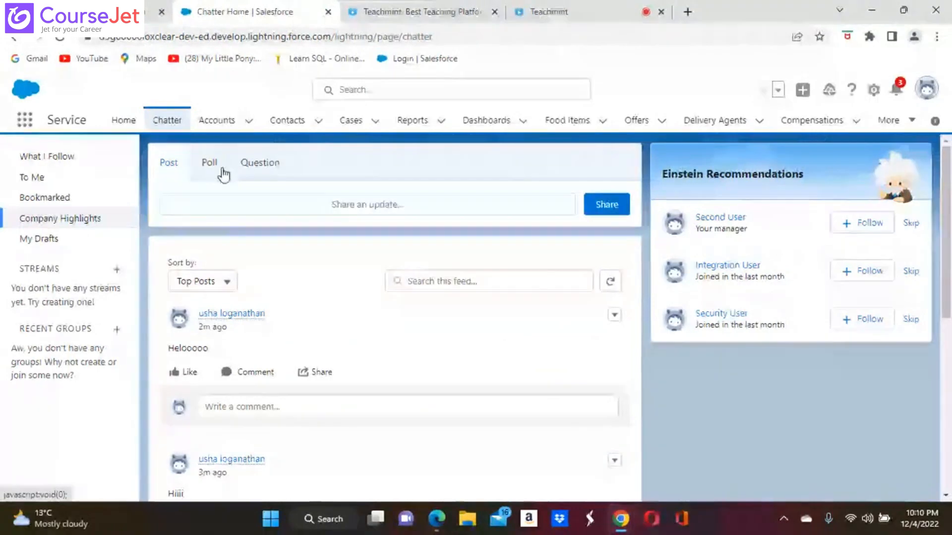
# Step: Start a poll question, clear it, and return to the ordinary Post composer
pyautogui.click(208, 164)
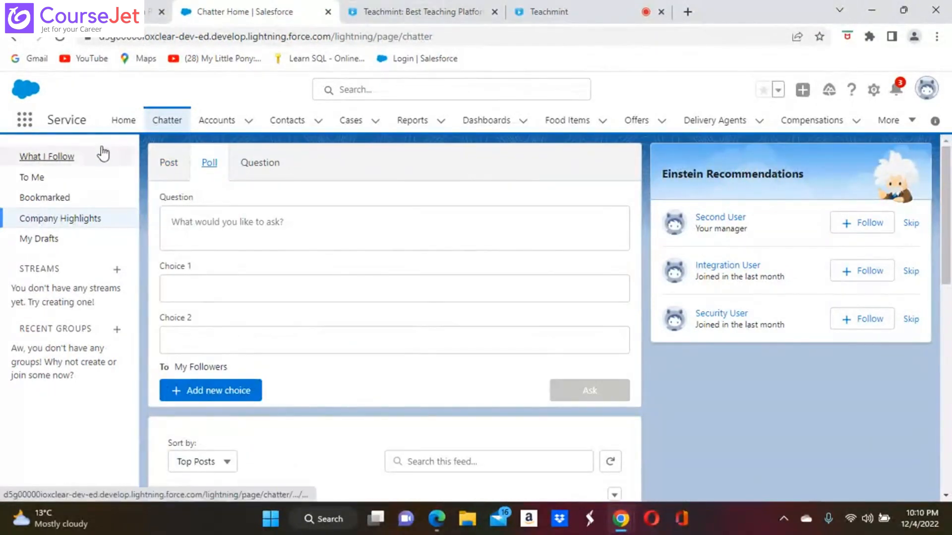
pyautogui.click(243, 230)
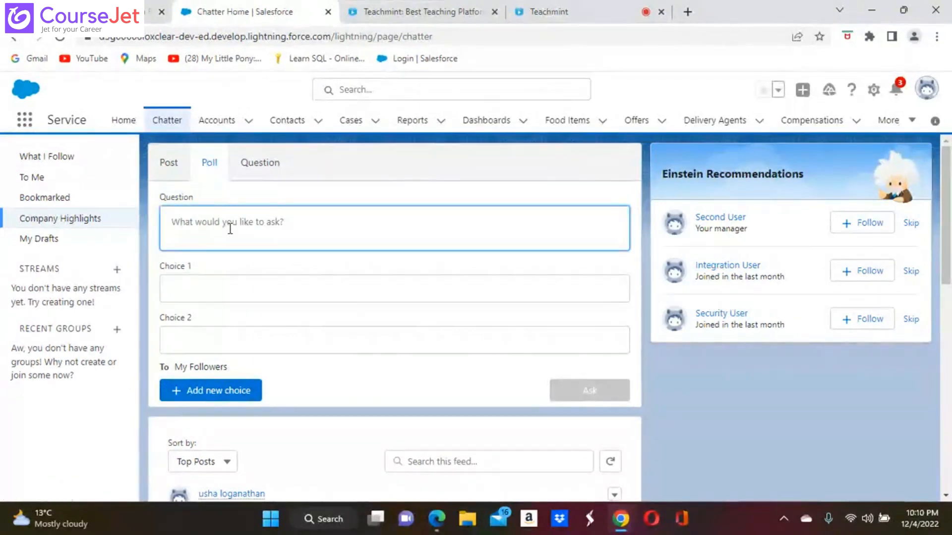
pyautogui.write('J')
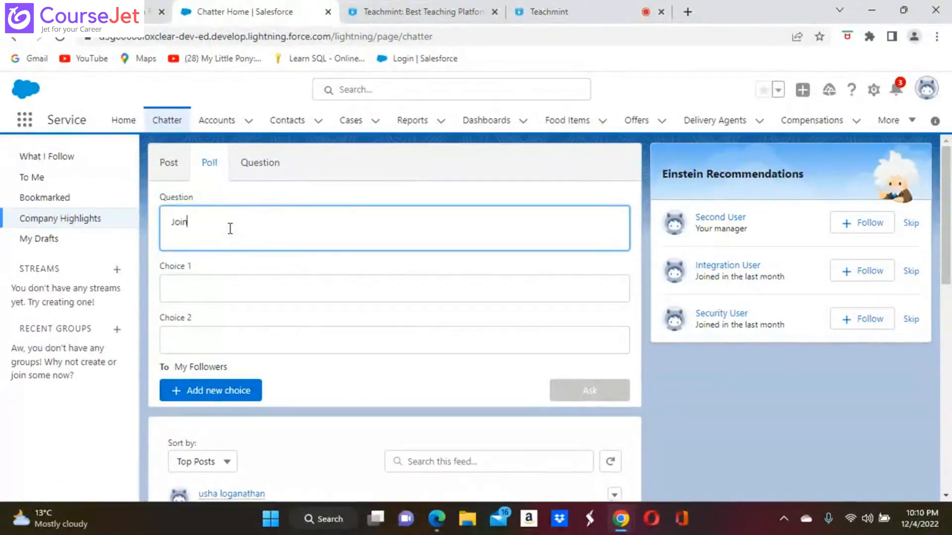
pyautogui.write('oin')
pyautogui.press('BackSpace')
pyautogui.press('BackSpace')
pyautogui.press('BackSpace')
pyautogui.press('BackSpace')
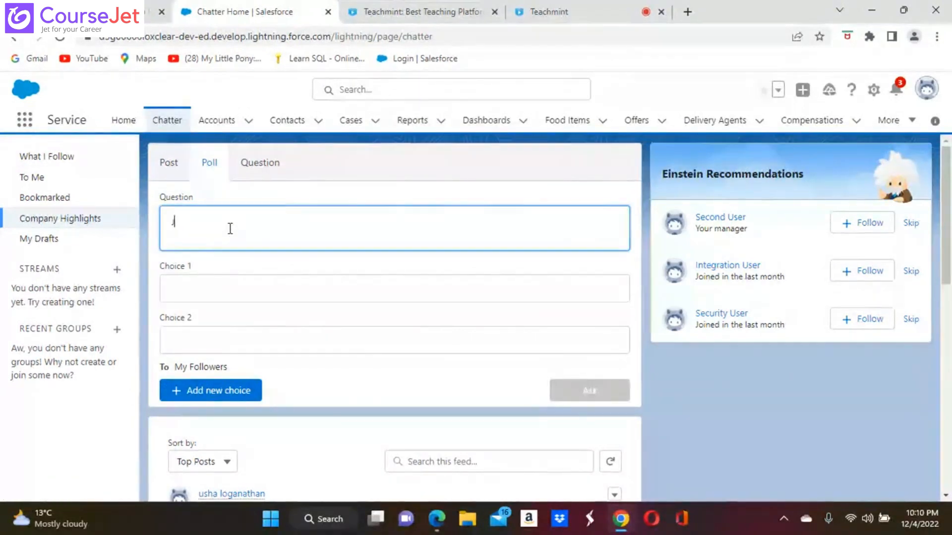
pyautogui.click(732, 422)
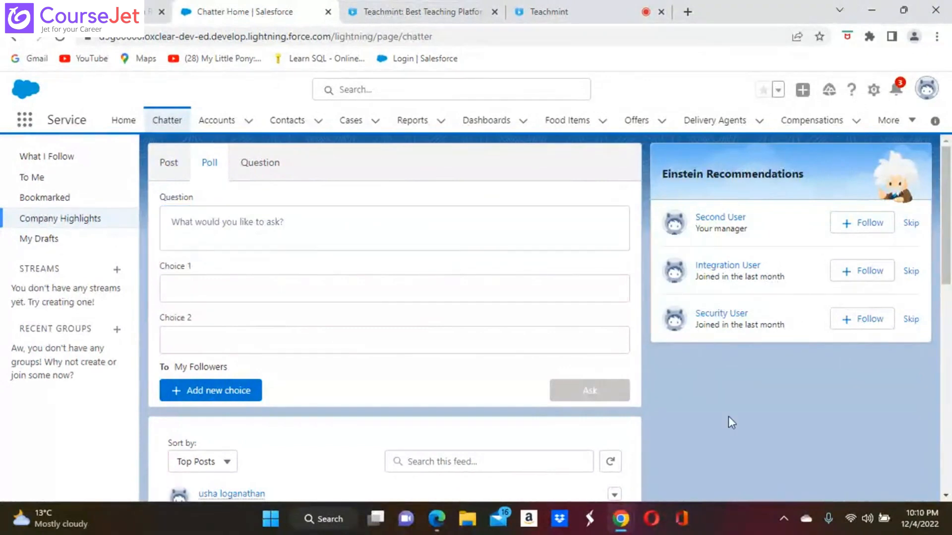
pyautogui.click(174, 167)
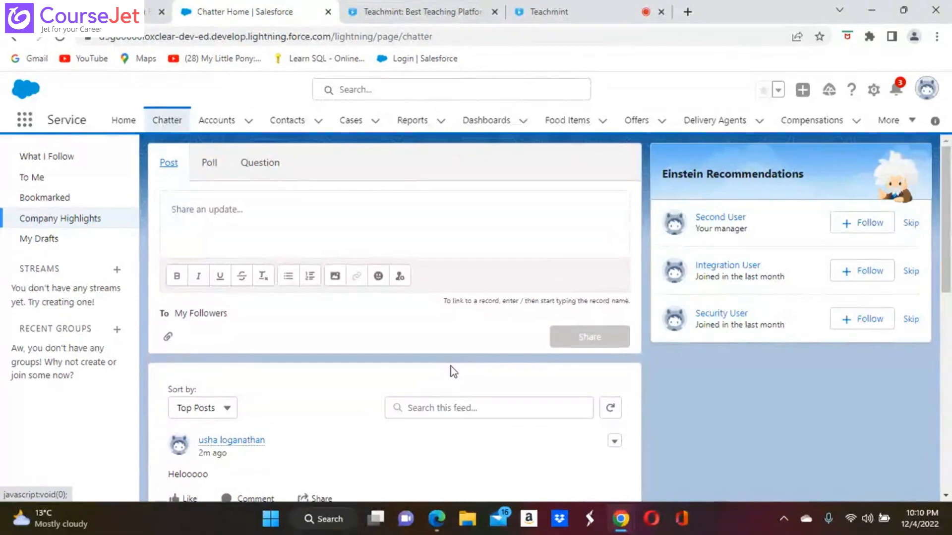
# Step: Vote Yes on the lunch poll, then switch back to the Edge window
pyautogui.scroll(-9, 454, 371)
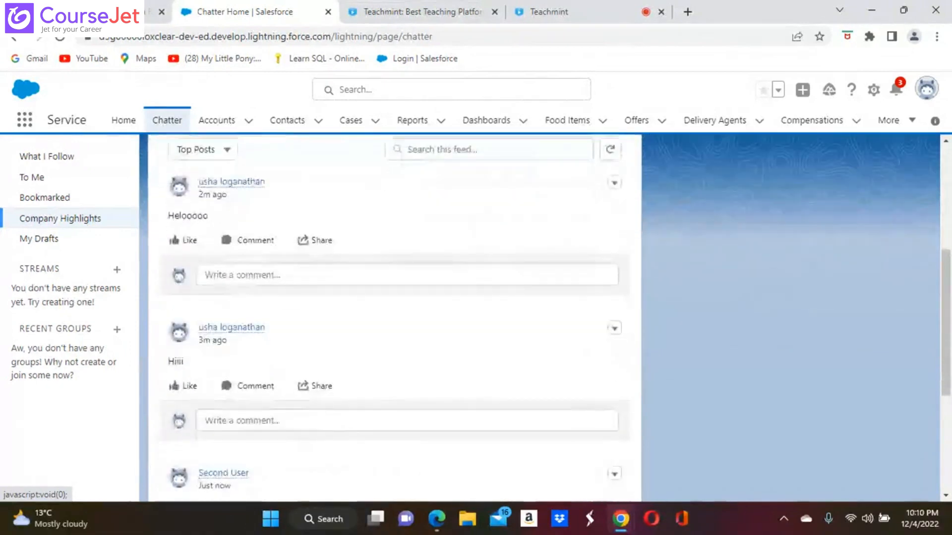
pyautogui.scroll(-2, 454, 372)
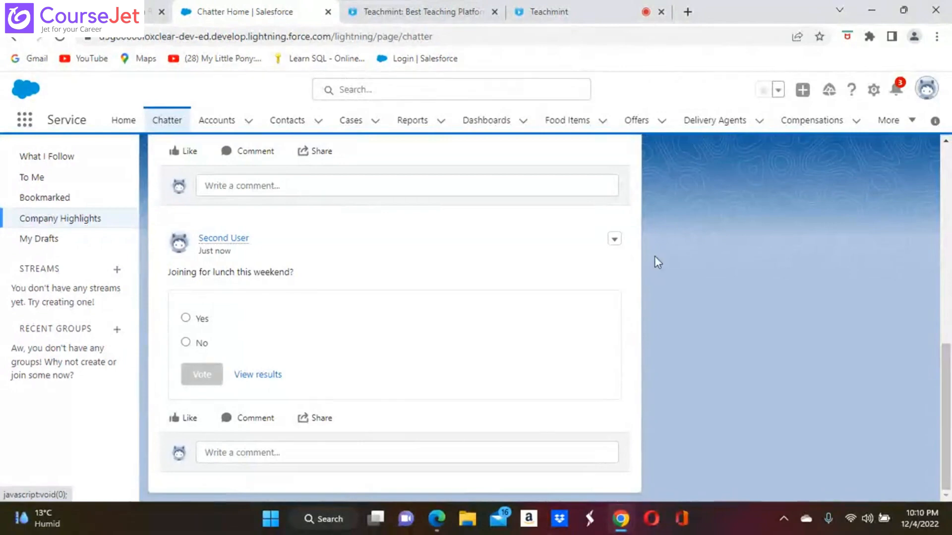
pyautogui.click(186, 318)
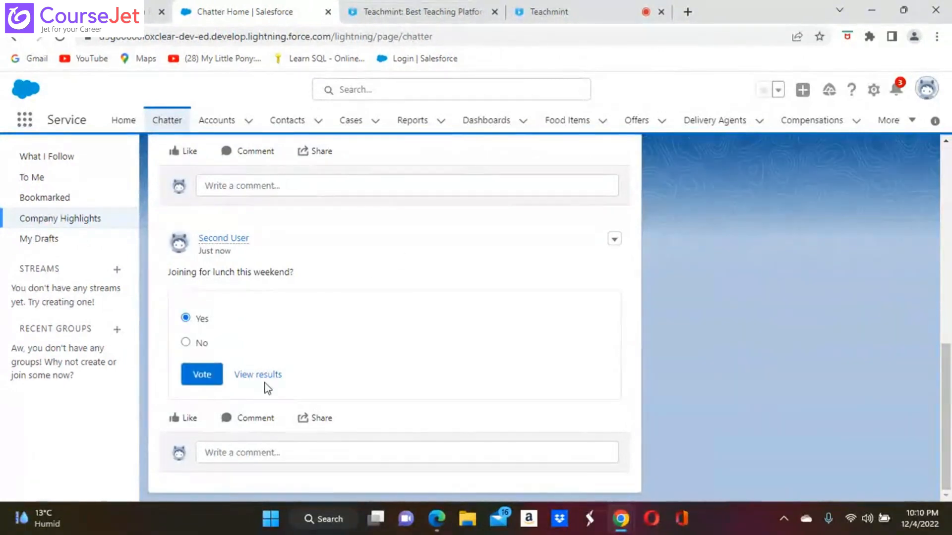
pyautogui.click(202, 380)
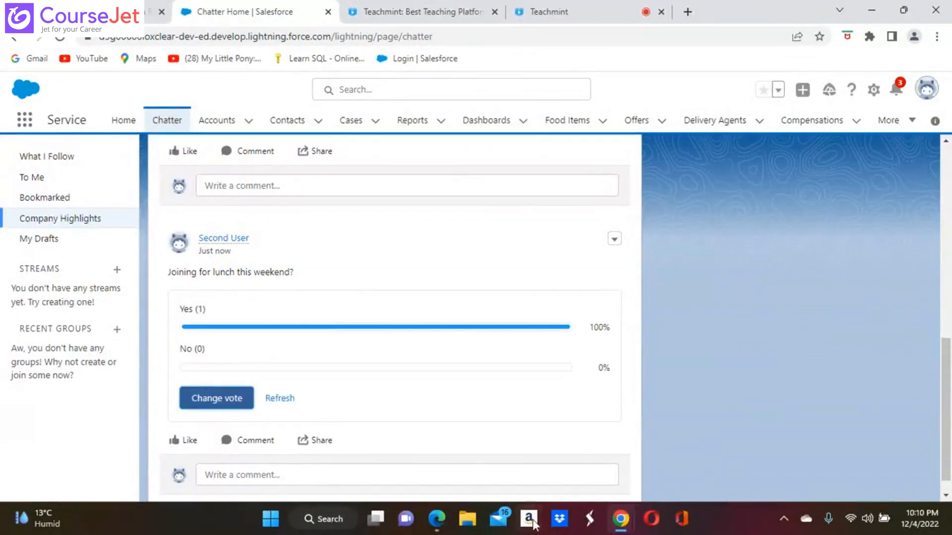
pyautogui.click(436, 526)
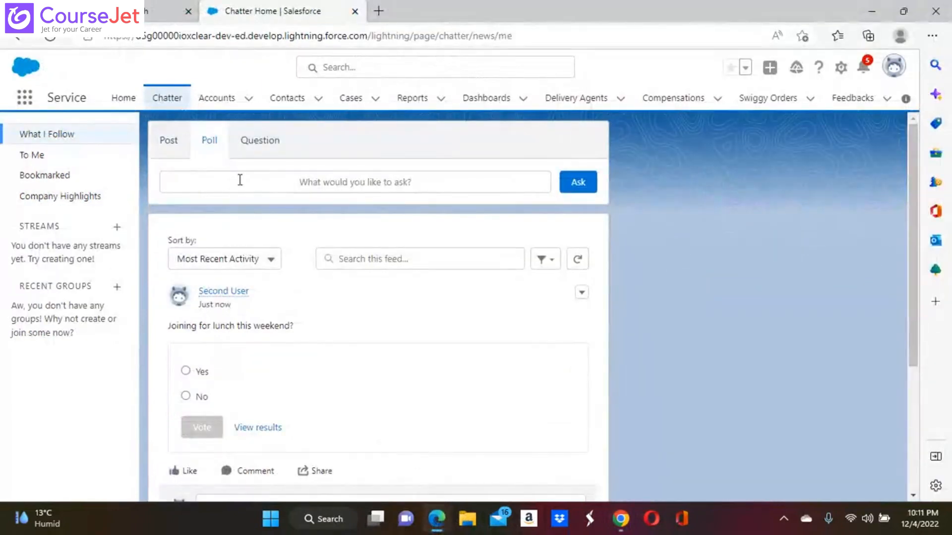
# Step: Reload Chatter and view the lunch poll results: Yes 1 vote (100%), No 0%
pyautogui.click(54, 39)
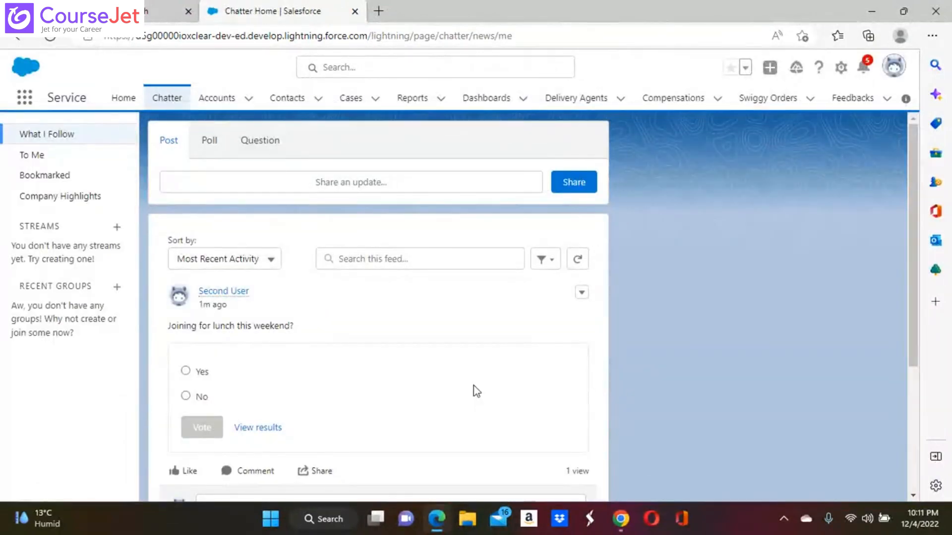
pyautogui.scroll(-2, 638, 416)
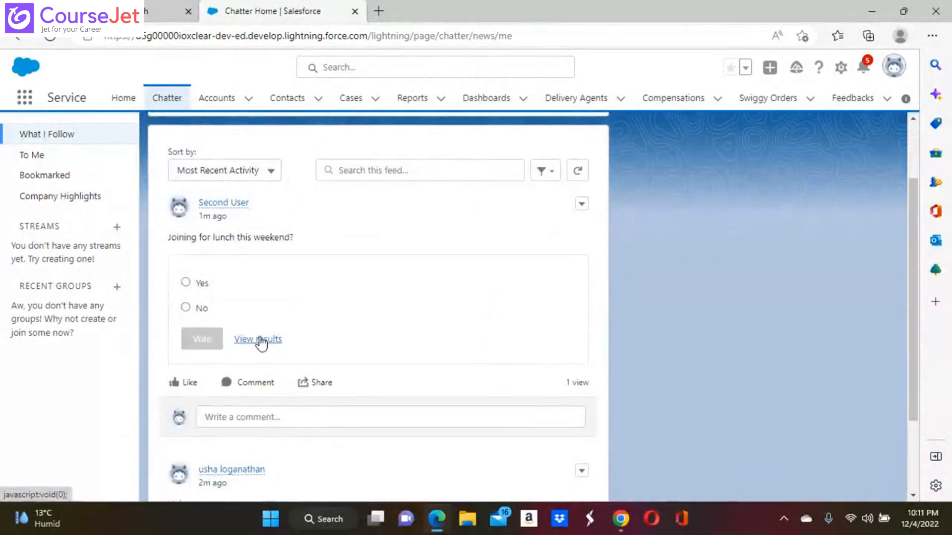
pyautogui.click(259, 339)
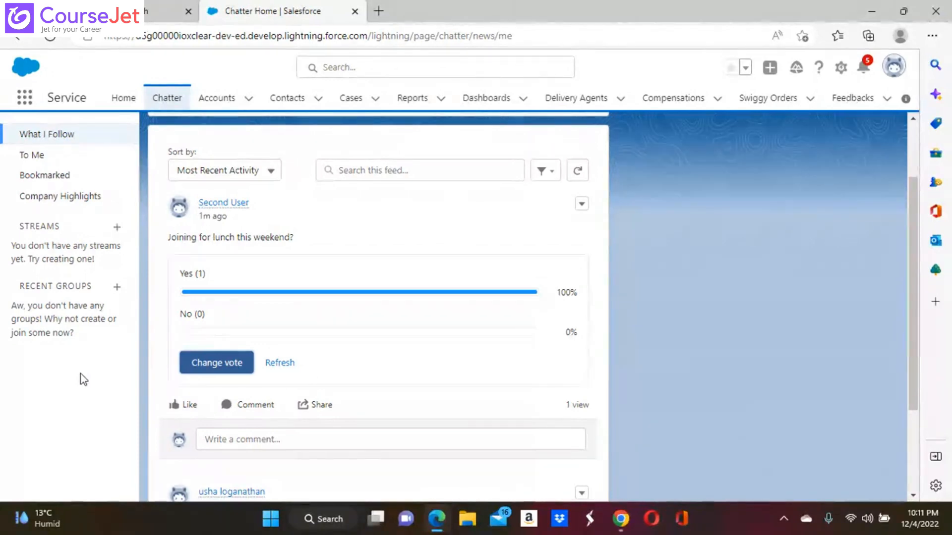
pyautogui.scroll(2, 736, 358)
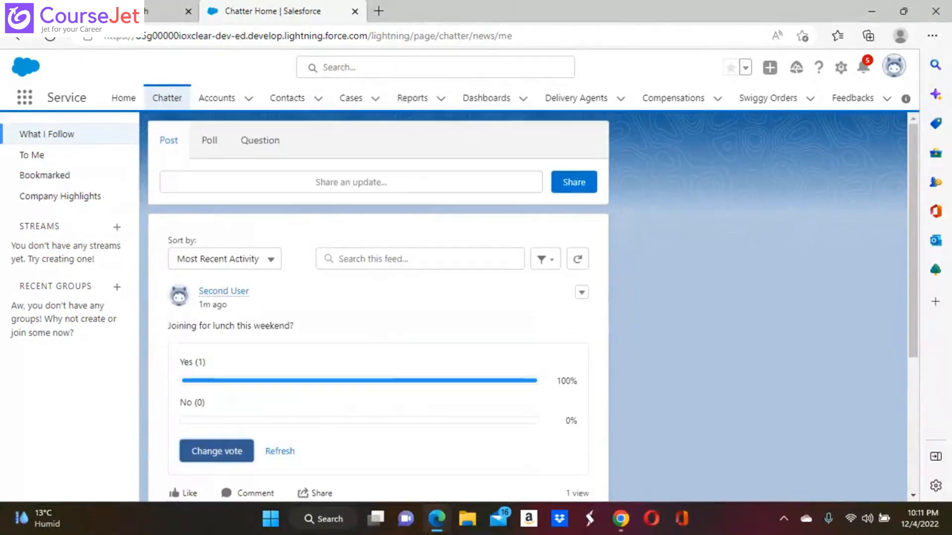
# Step: Try the Question composer, then go to Chatter via App Launcher search 'chat'
pyautogui.click(260, 142)
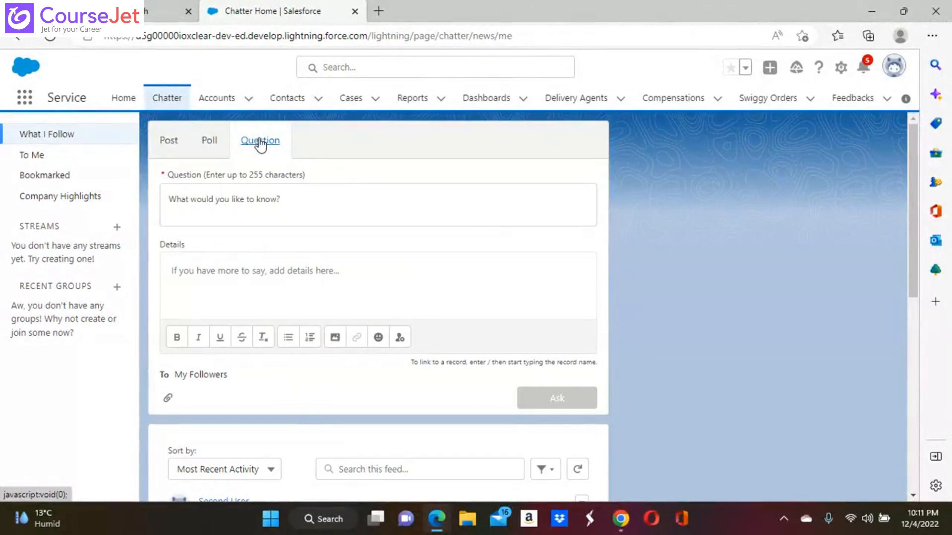
pyautogui.click(221, 201)
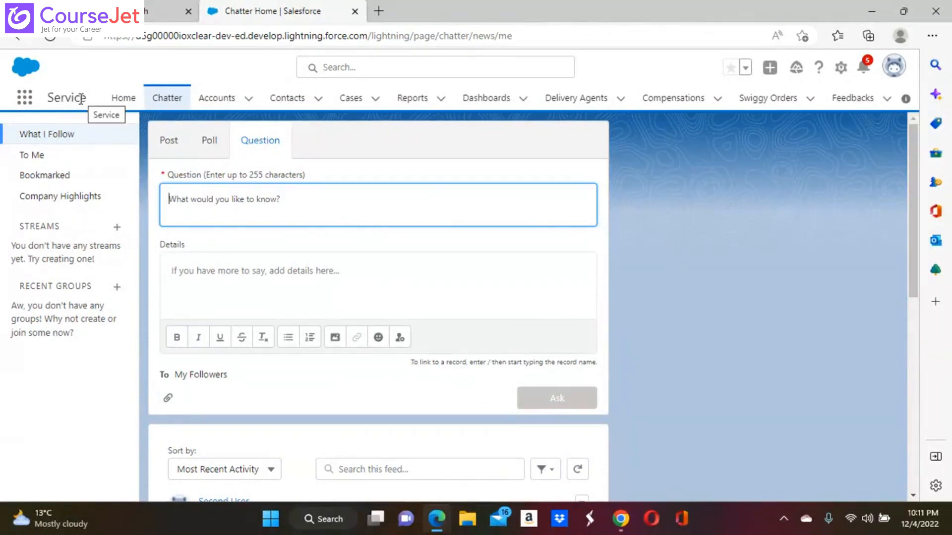
pyautogui.click(27, 99)
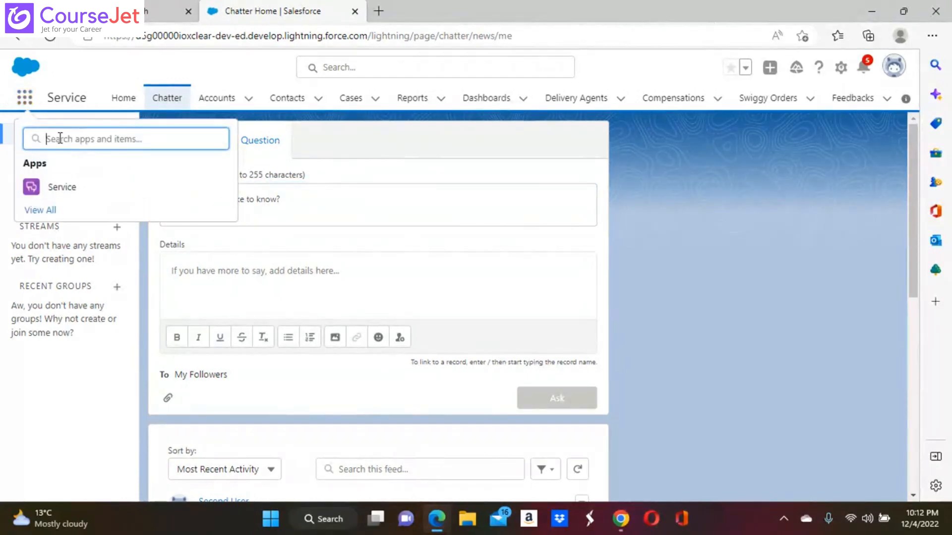
pyautogui.write('chatt')
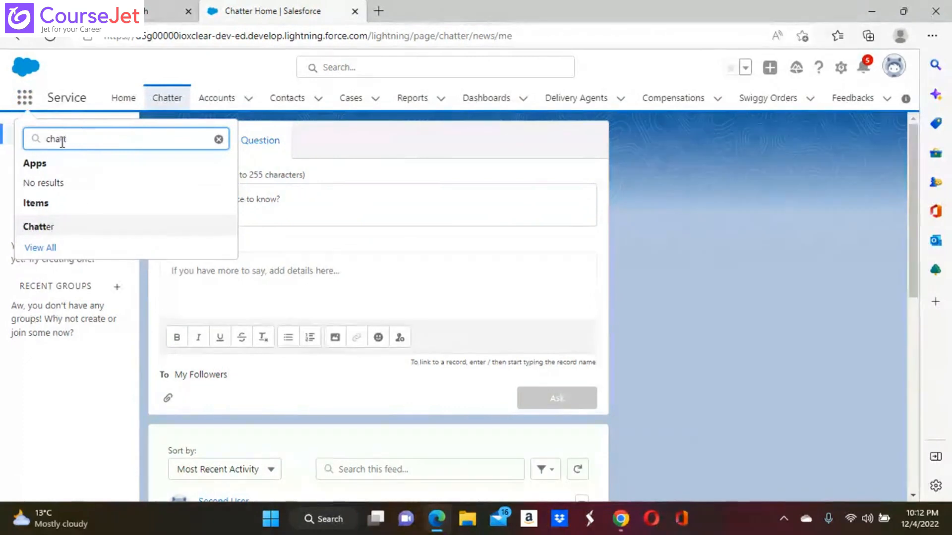
pyautogui.click(36, 227)
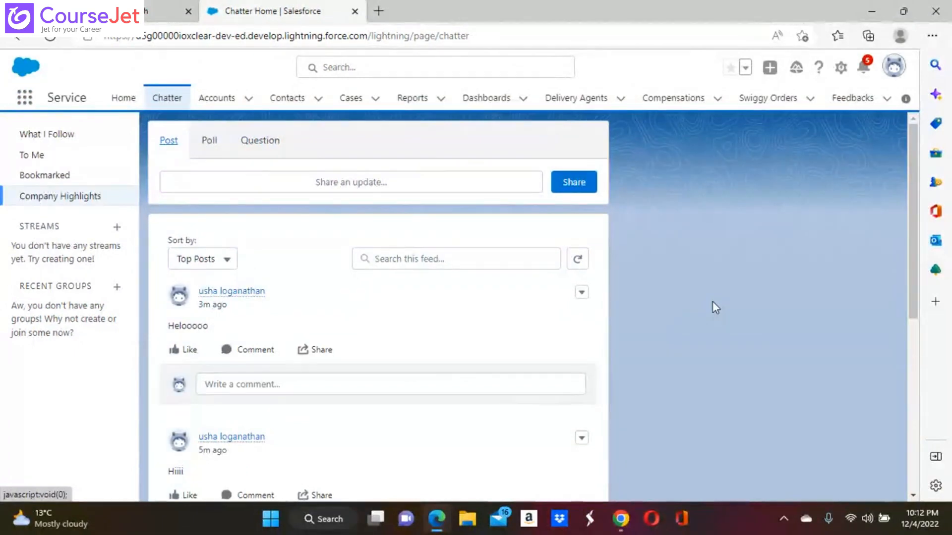
# Step: Reopen the Chatter page by searching 'chatte' in App Launcher
pyautogui.click(25, 103)
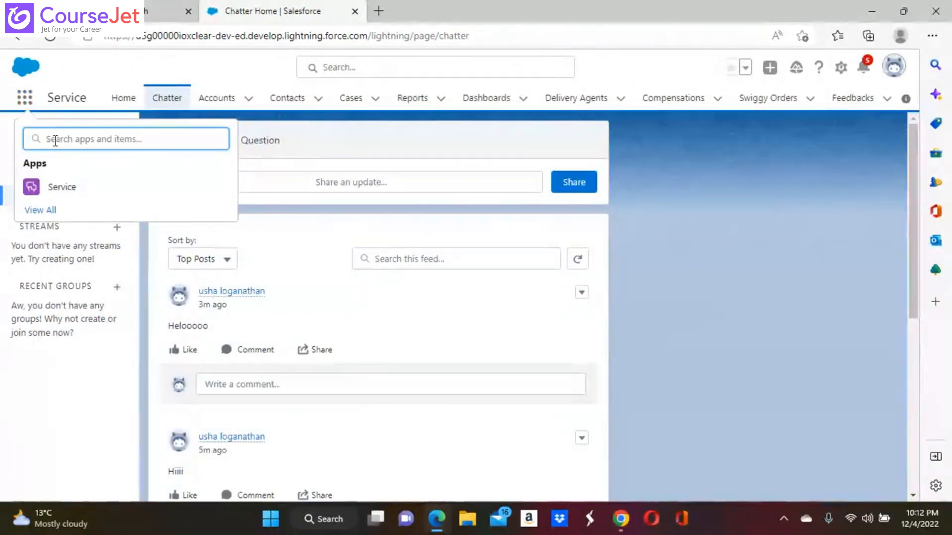
pyautogui.write('chatter')
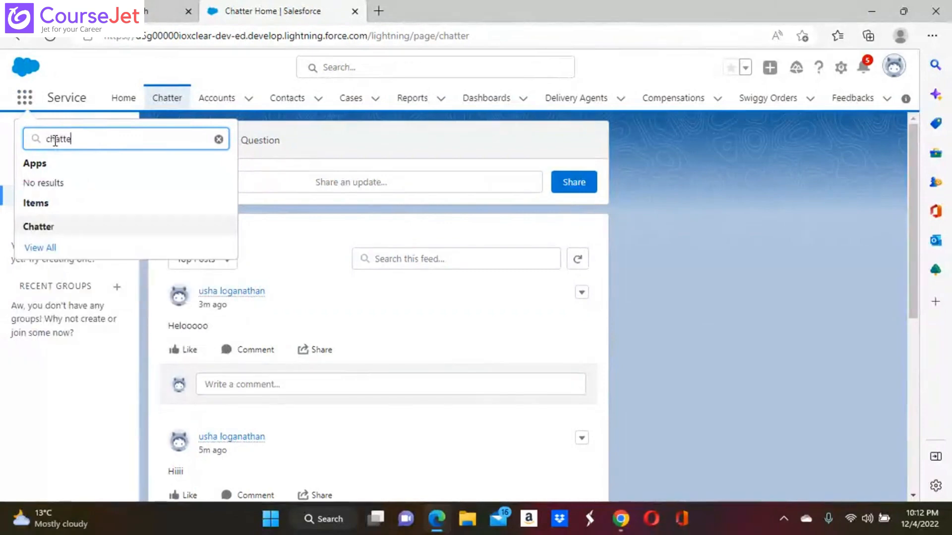
pyautogui.click(38, 226)
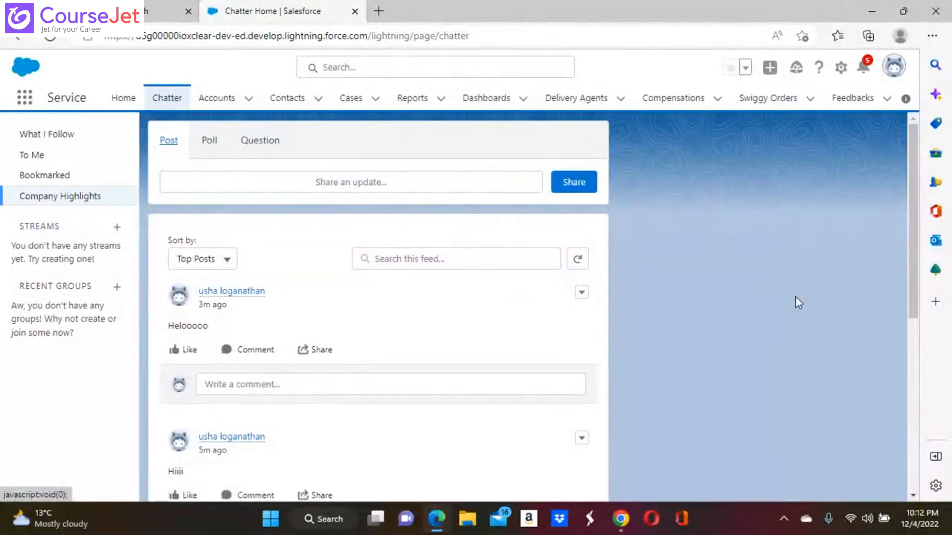
# Step: In the Chrome window, open Chatter via App Launcher search 'chatter', then search 'cha'
pyautogui.moveTo(621, 518)
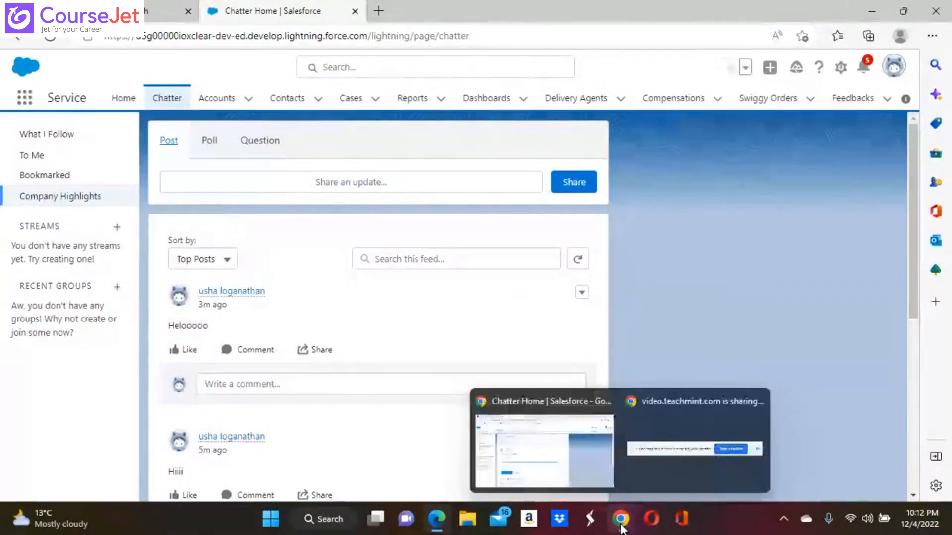
pyautogui.click(576, 436)
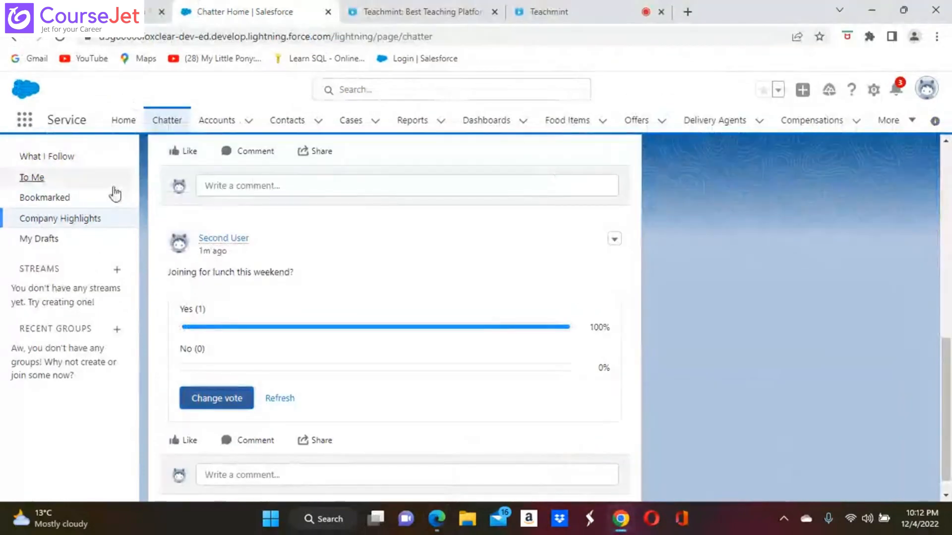
pyautogui.click(24, 122)
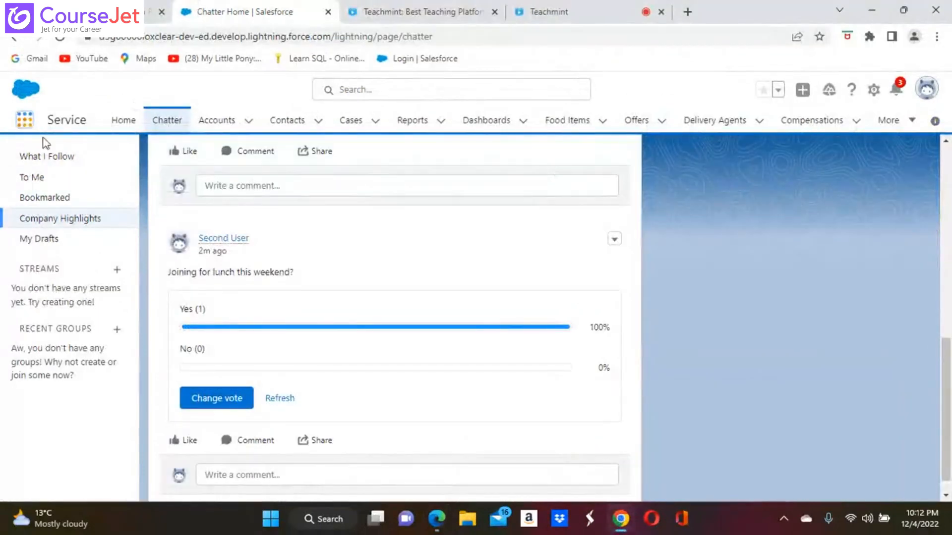
pyautogui.write('ch')
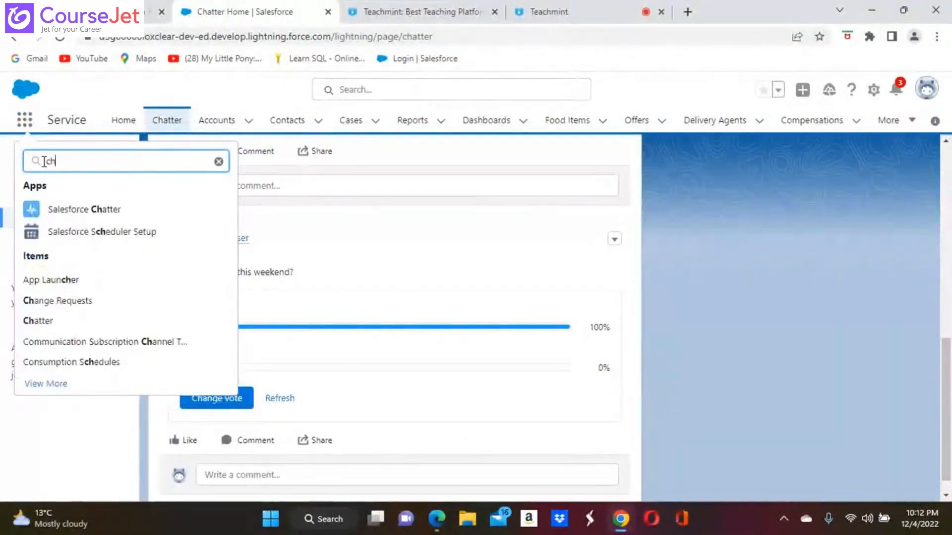
pyautogui.write('atter')
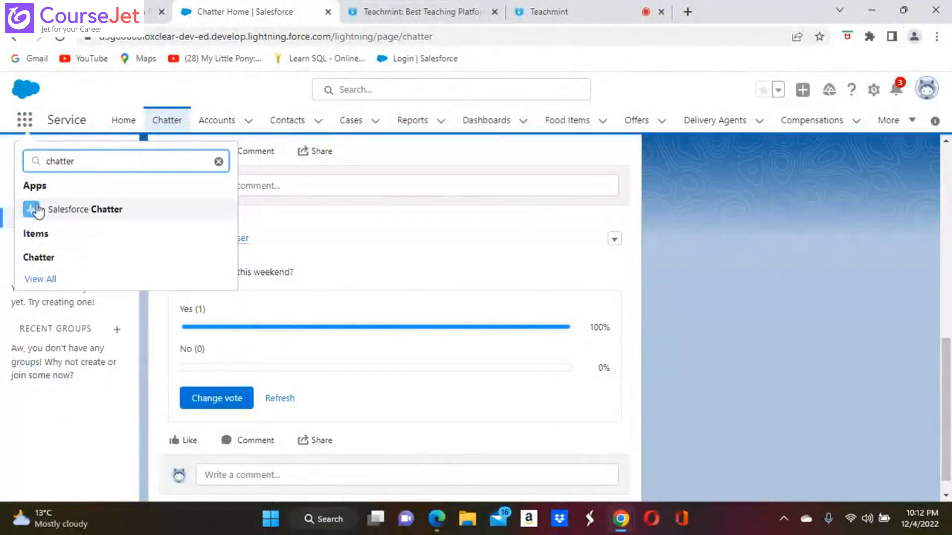
pyautogui.click(43, 260)
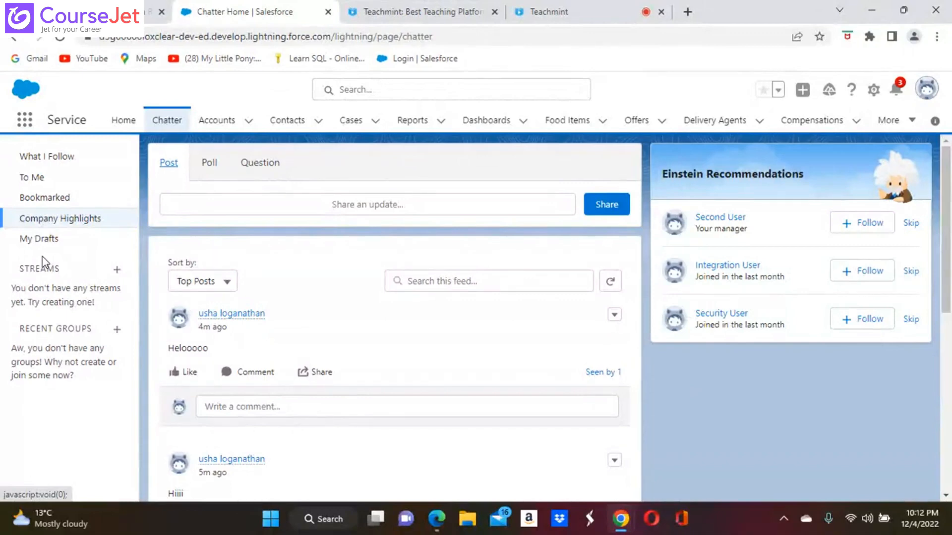
pyautogui.click(25, 120)
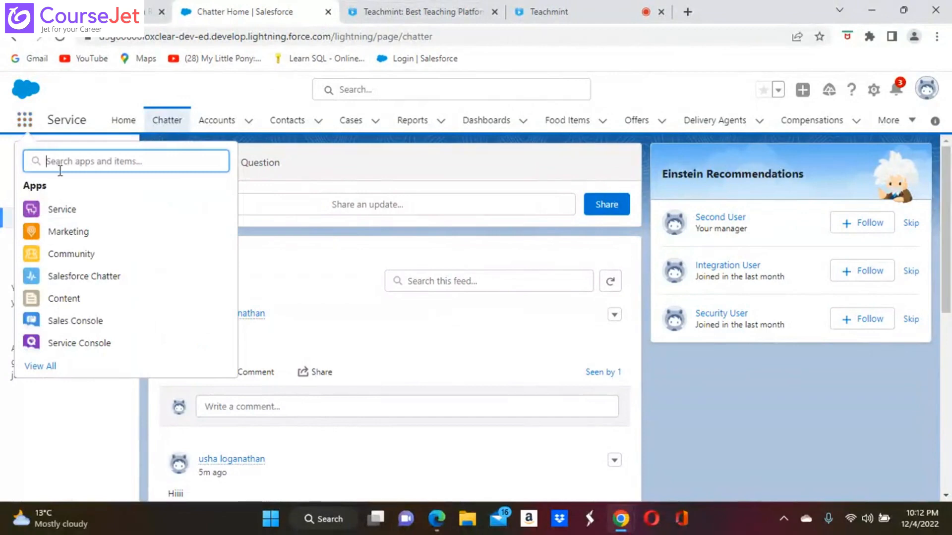
pyautogui.write('c')
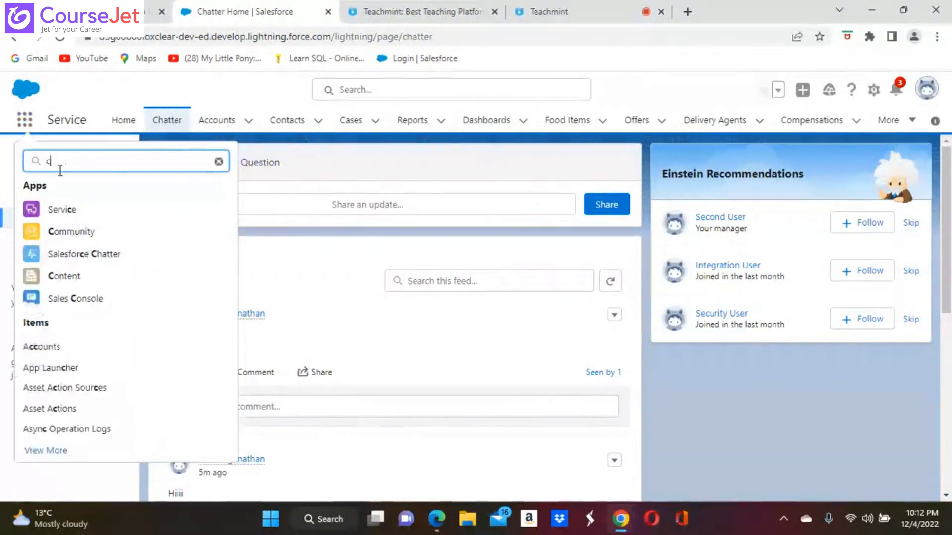
pyautogui.write('ha')
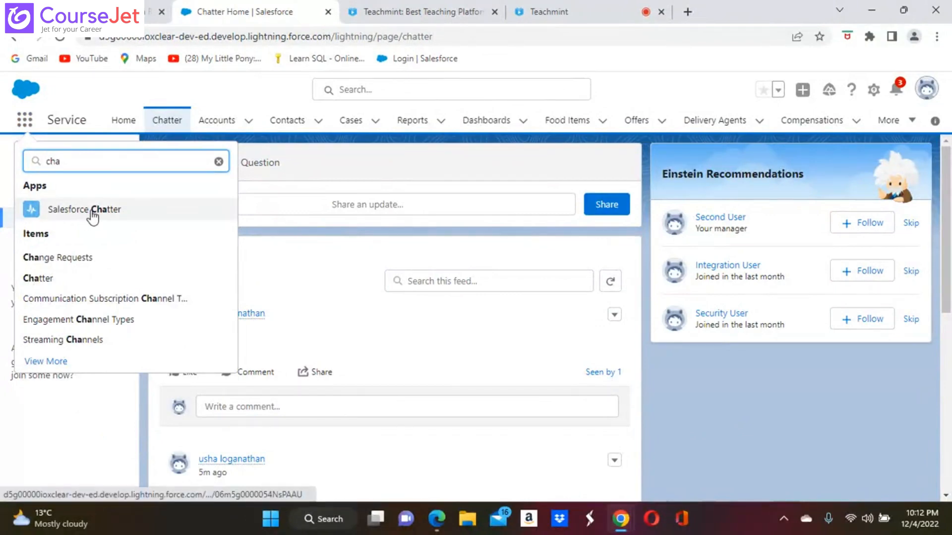
# Step: Switch to the Salesforce Chatter app, browse its Home page, and list the More navigation items
pyautogui.click(73, 210)
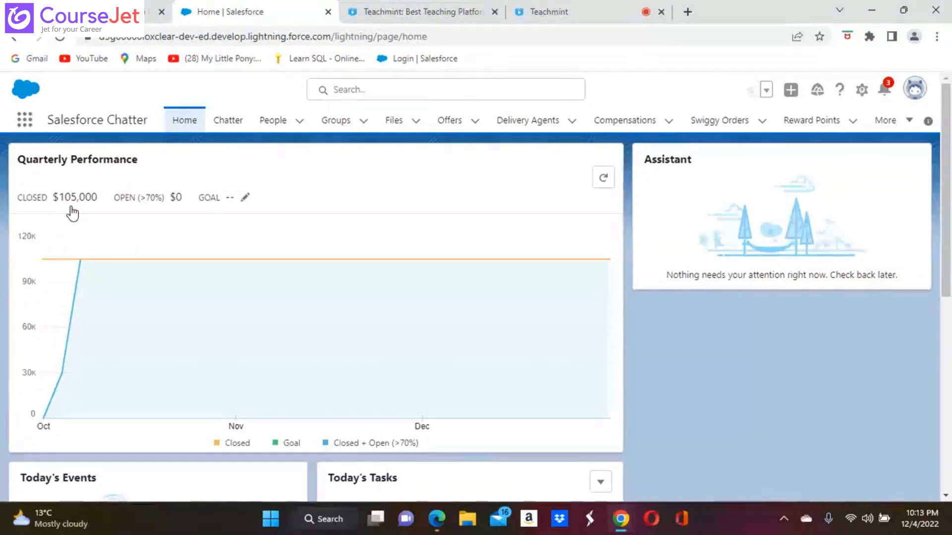
pyautogui.scroll(-7, 73, 213)
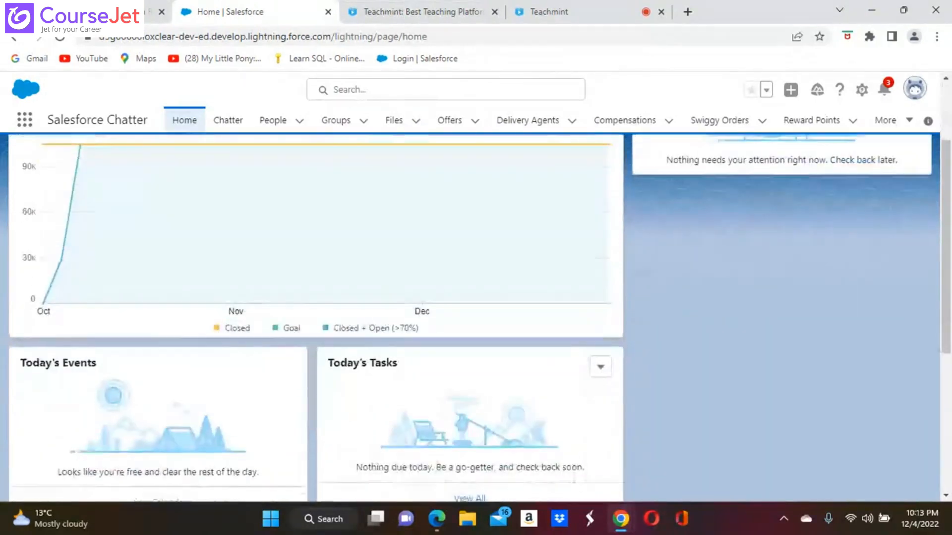
pyautogui.scroll(-1, 475, 318)
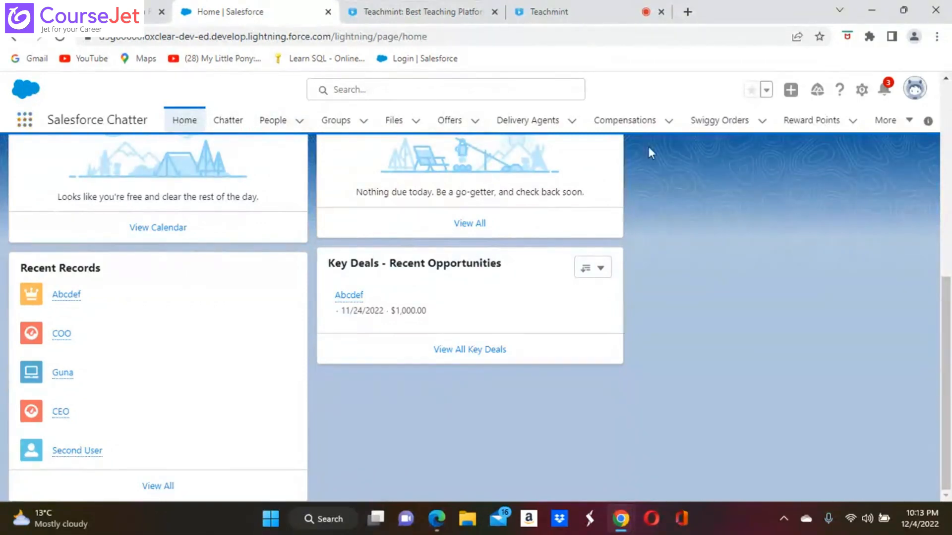
pyautogui.click(909, 120)
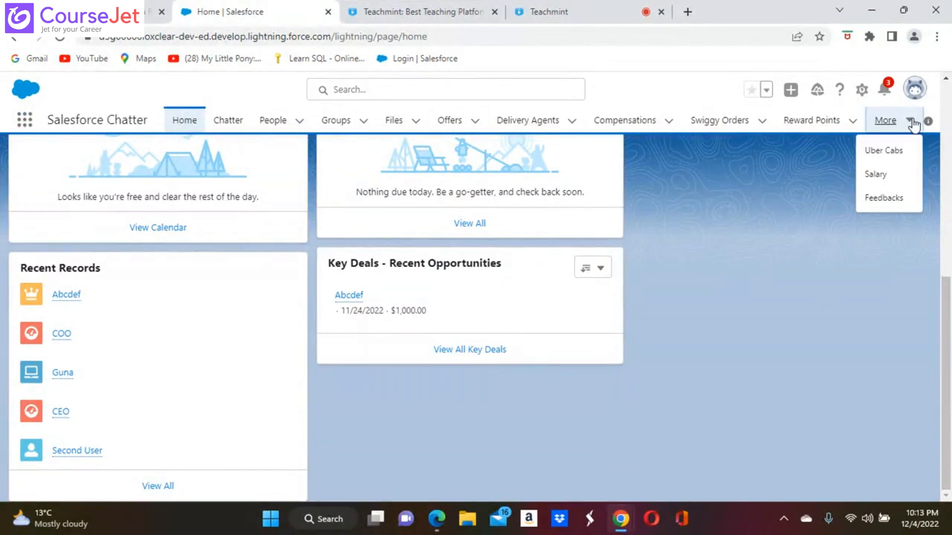
# Step: Open case 00001002 from the Cases list found via App Launcher search 'case'
pyautogui.click(25, 120)
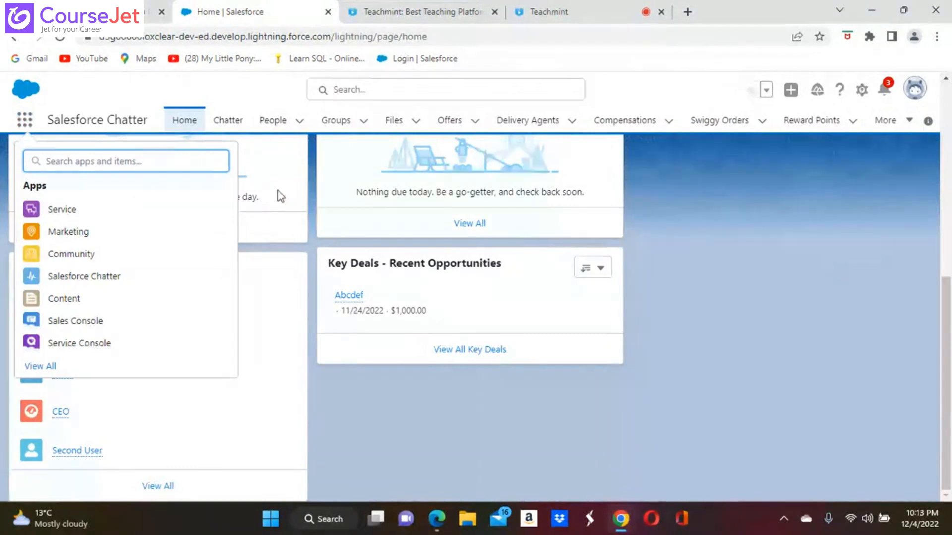
pyautogui.write('case')
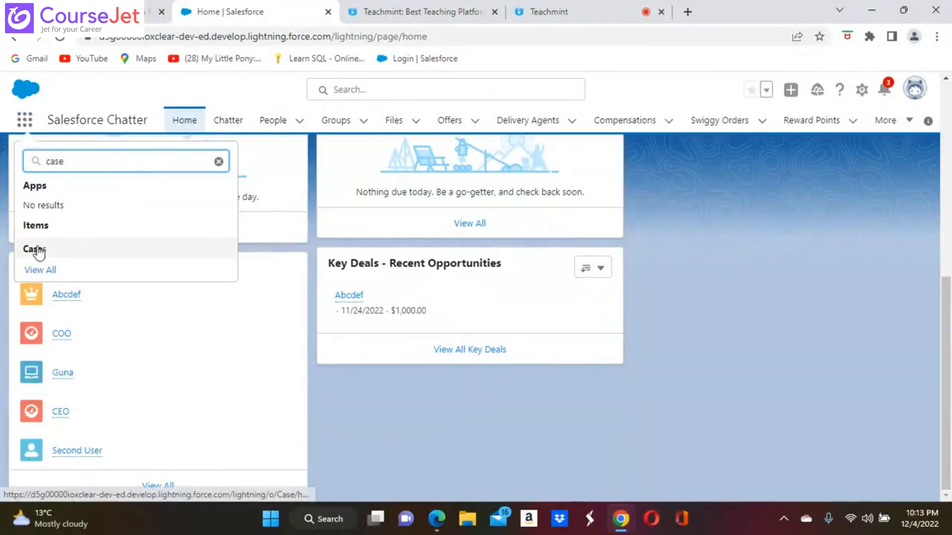
pyautogui.click(37, 247)
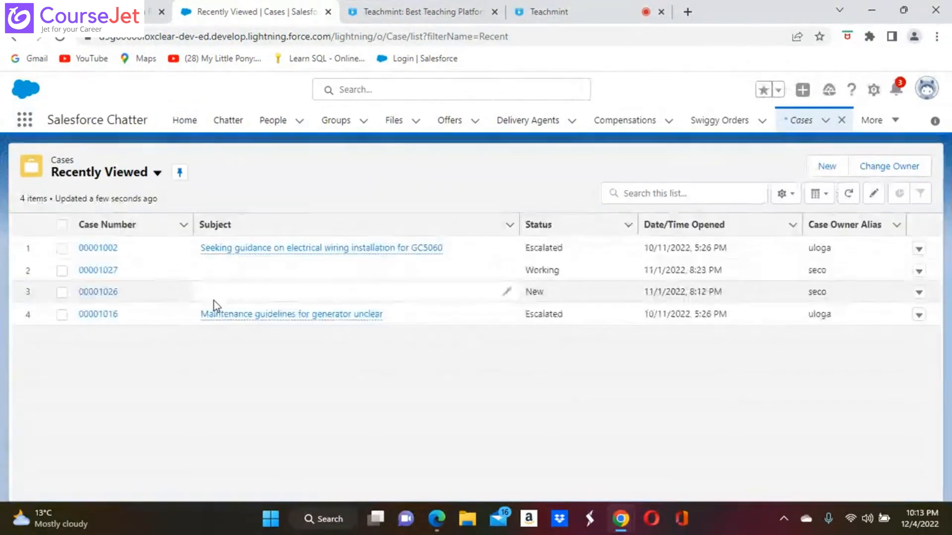
pyautogui.click(93, 247)
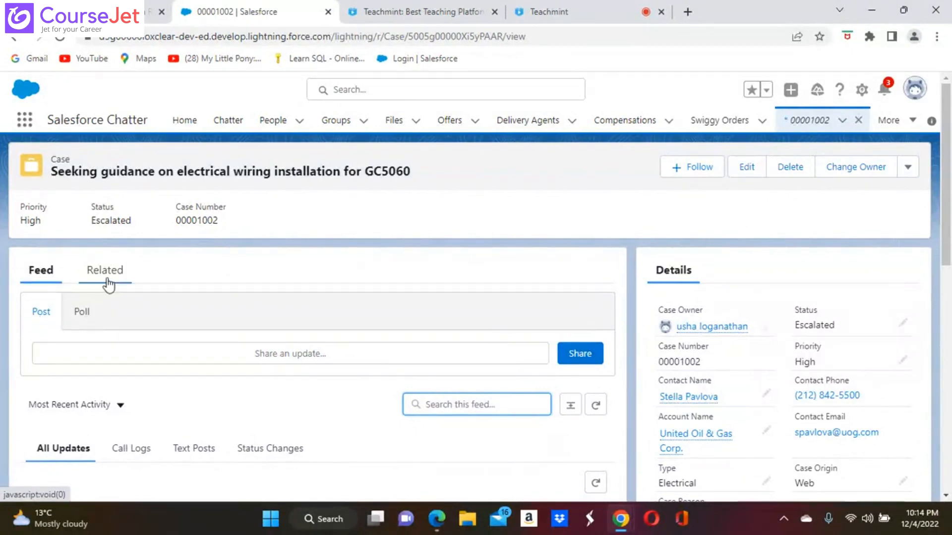
# Step: Toggle the case composer between Poll and Post, browse the case, then open the account menu
pyautogui.click(81, 313)
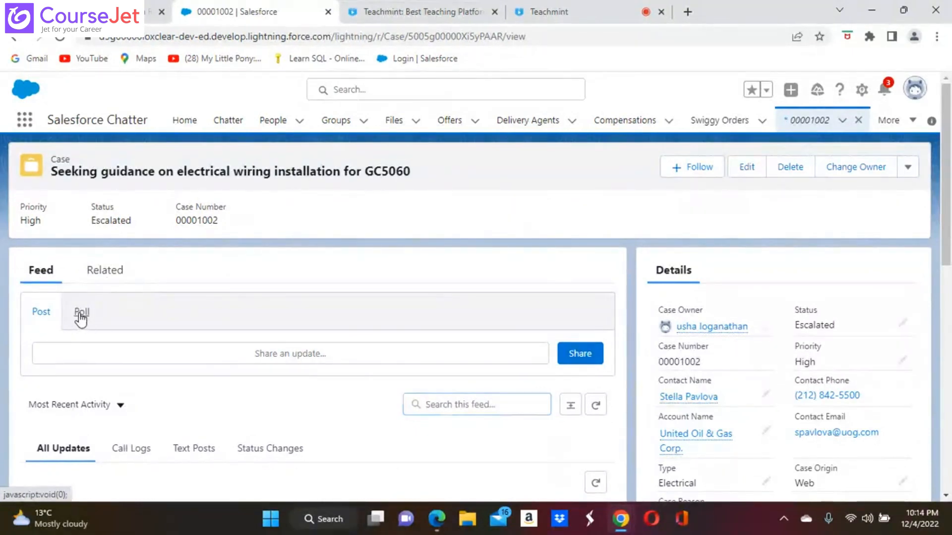
pyautogui.click(42, 312)
pyautogui.scroll(-3, 317, 318)
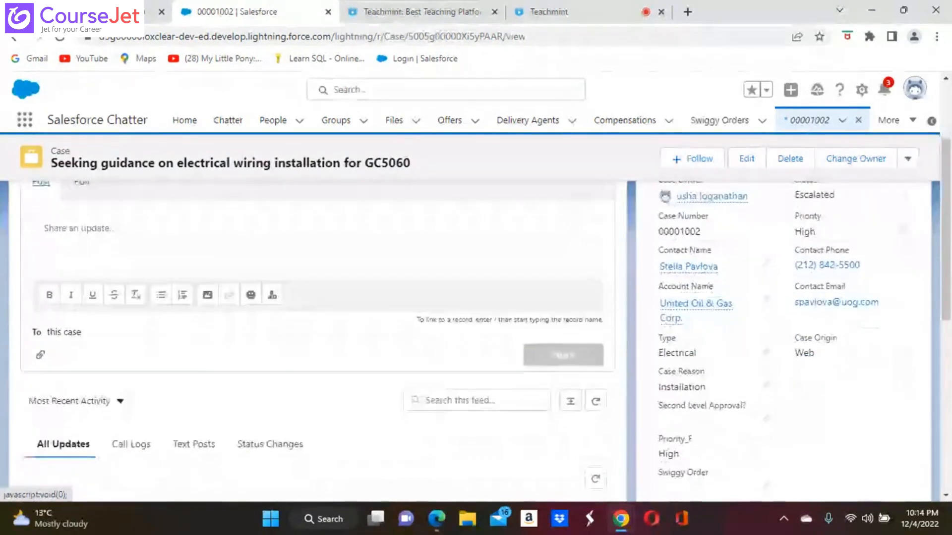
pyautogui.scroll(-2, 317, 317)
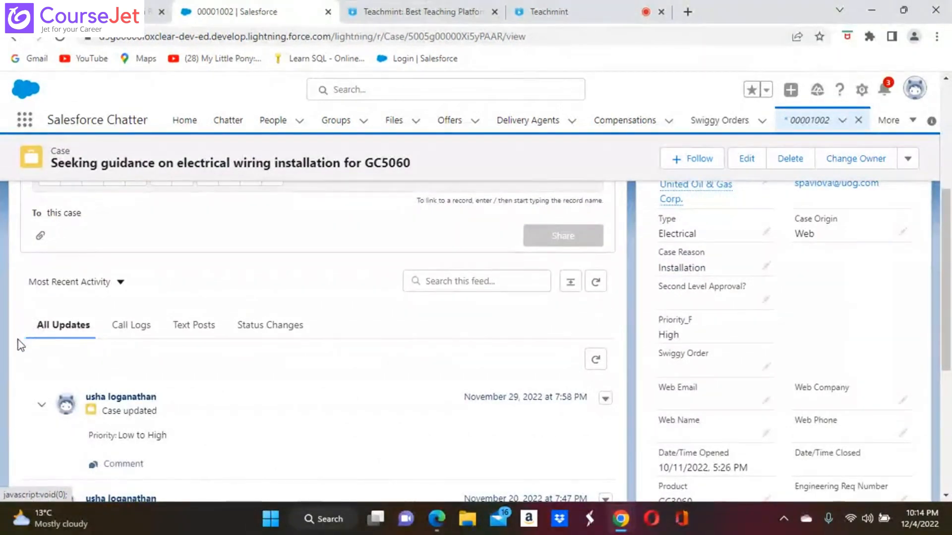
pyautogui.scroll(-2, 20, 345)
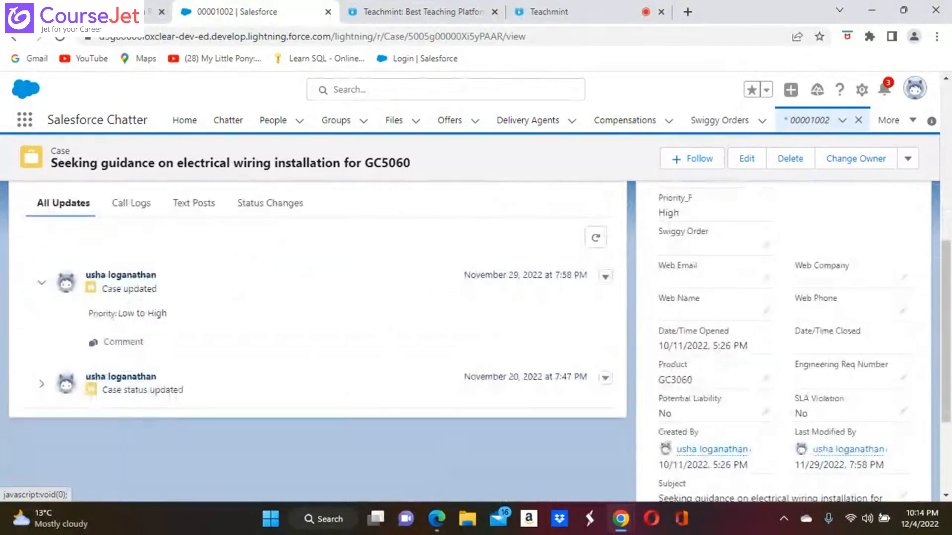
pyautogui.scroll(1, 317, 342)
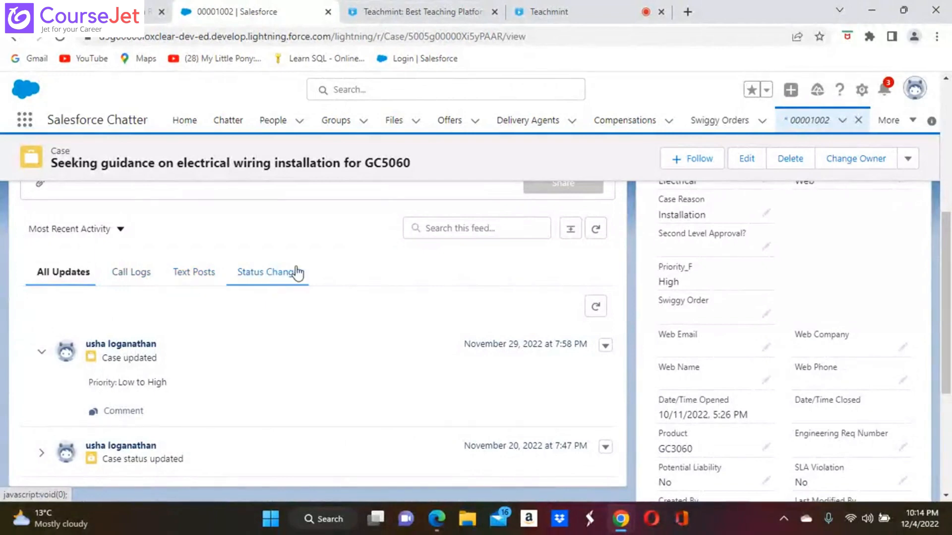
pyautogui.scroll(4, 317, 259)
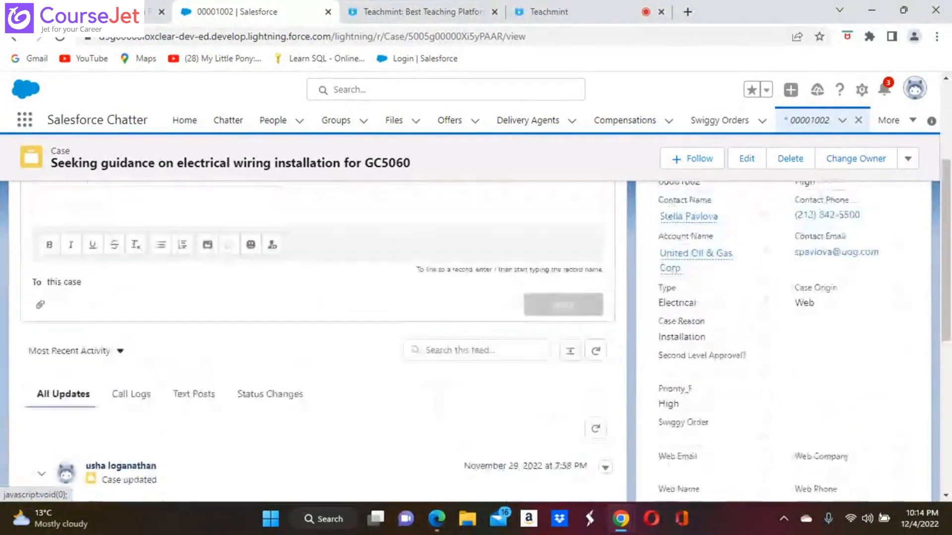
pyautogui.scroll(2, 318, 259)
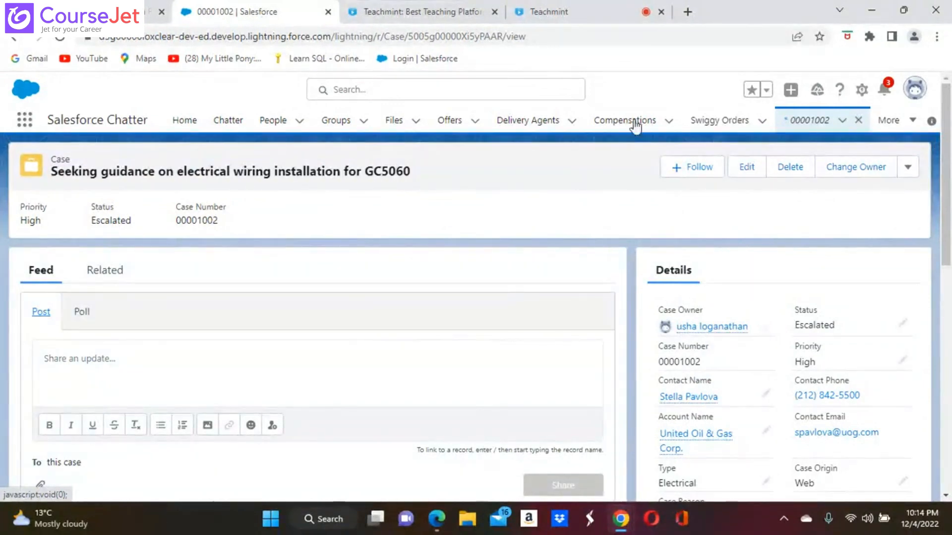
pyautogui.click(910, 92)
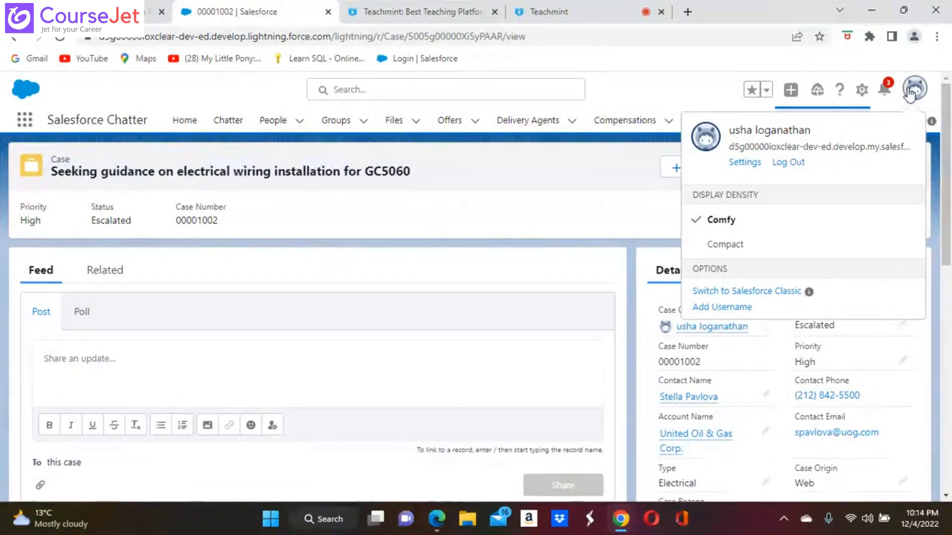
# Step: Open the current user's profile page from the account menu, then close the menu
pyautogui.click(774, 131)
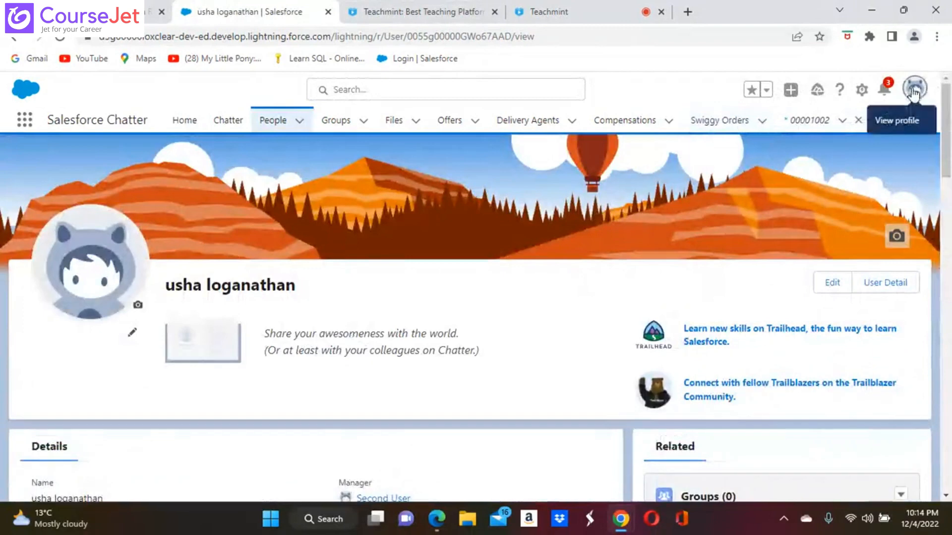
pyautogui.click(914, 88)
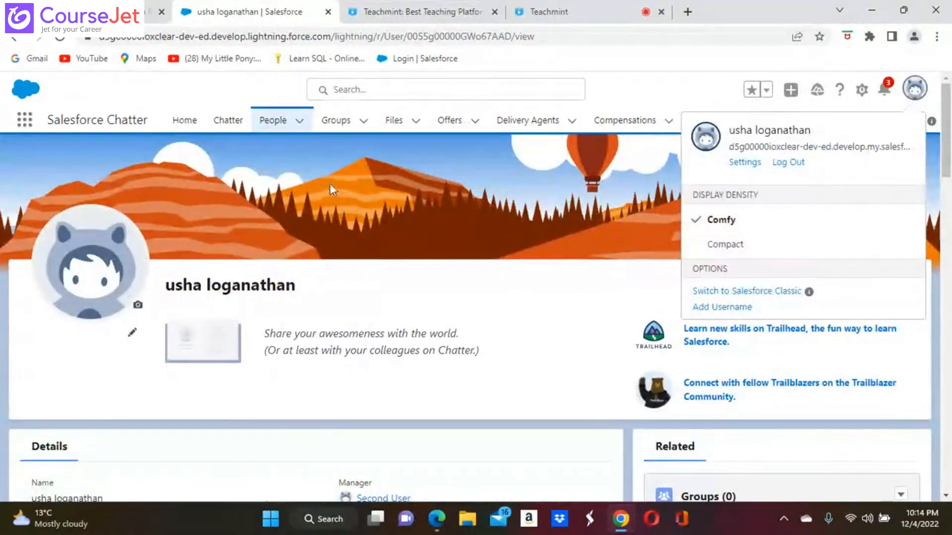
pyautogui.scroll(-5, 317, 307)
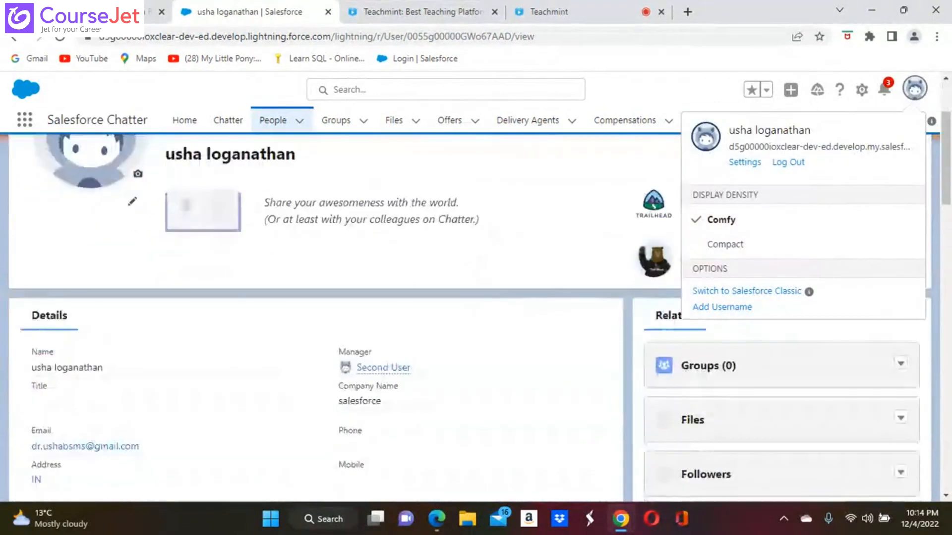
pyautogui.scroll(-1, 317, 307)
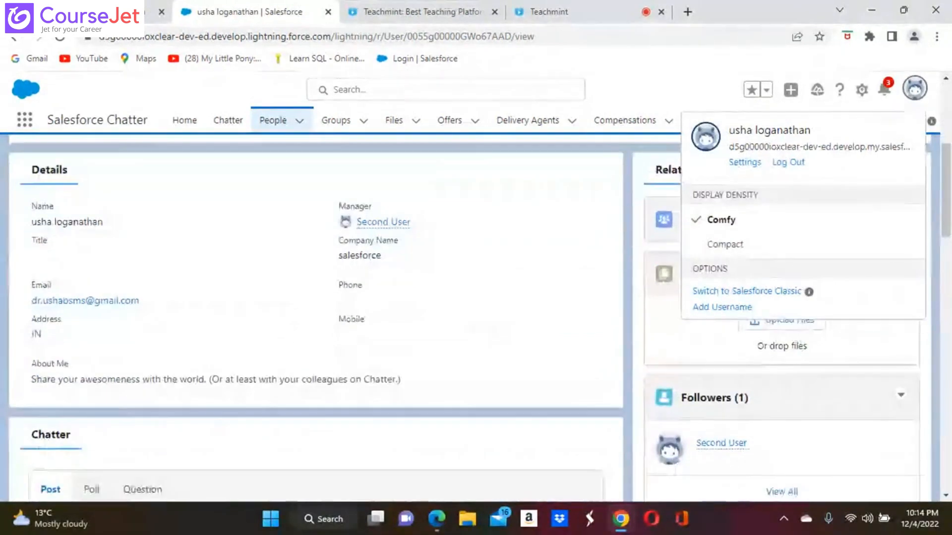
pyautogui.scroll(2, 317, 307)
pyautogui.press('Escape')
# Step: Scroll through the profile's Details and Chatter feed, then back to the top
pyautogui.scroll(-6, 317, 318)
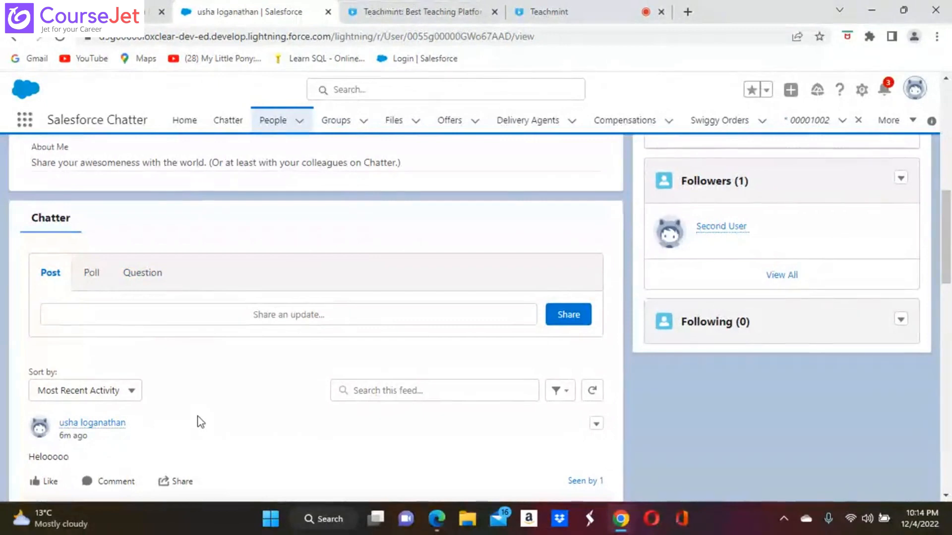
pyautogui.scroll(-7, 200, 422)
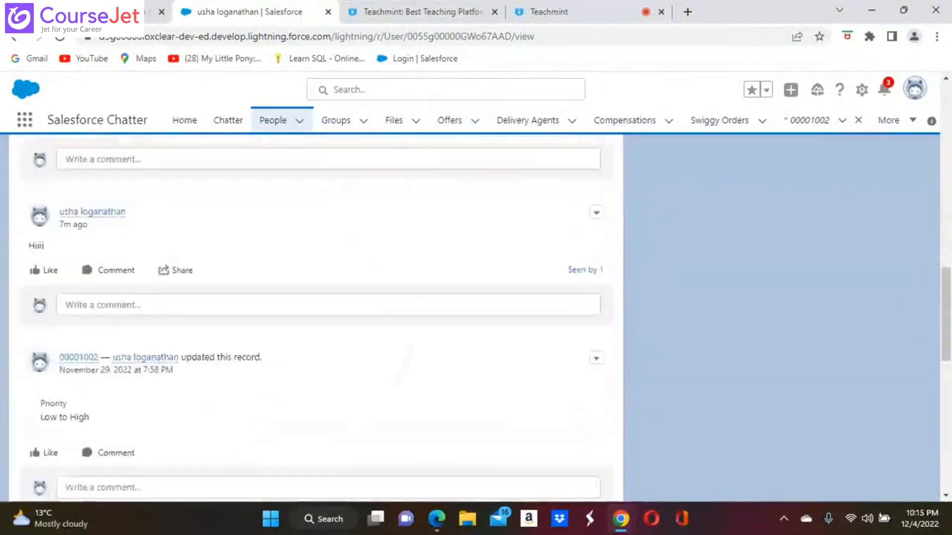
pyautogui.scroll(-8, 317, 320)
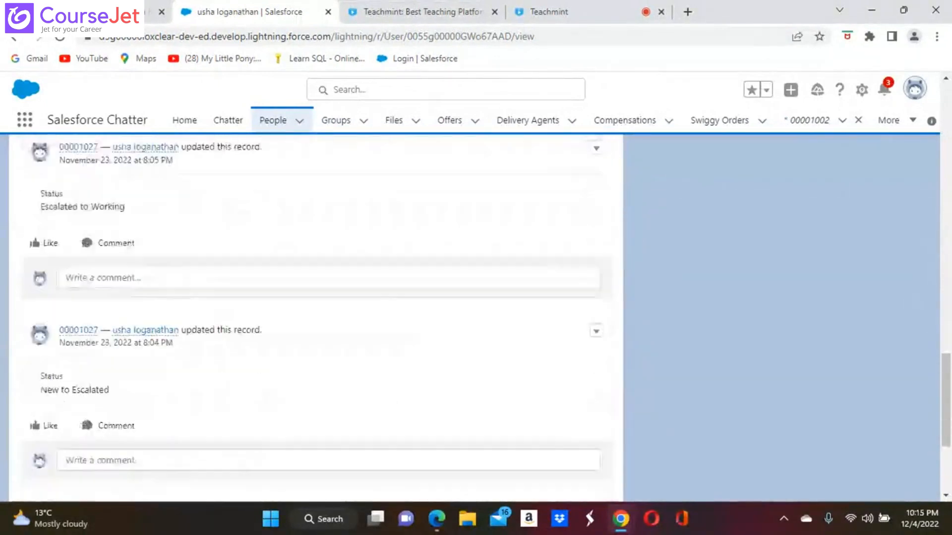
pyautogui.scroll(-5, 318, 319)
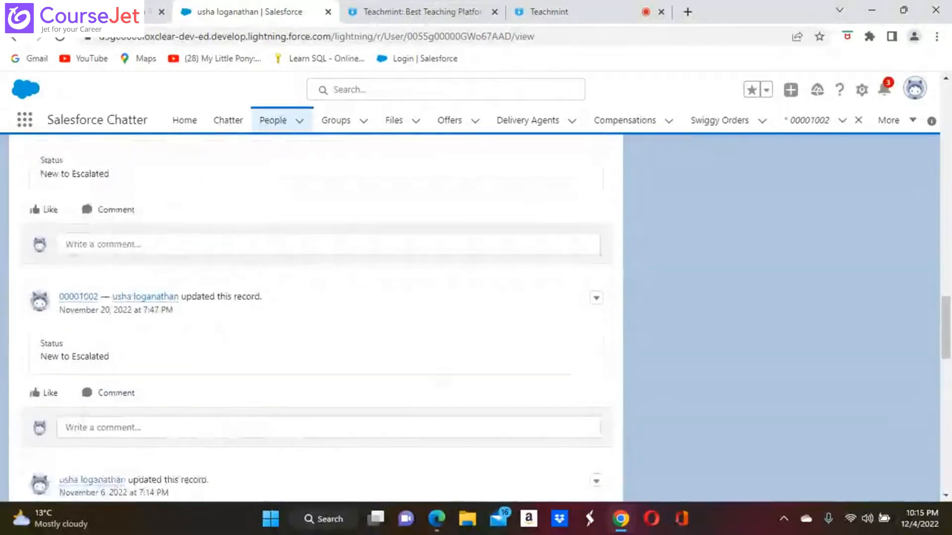
pyautogui.scroll(20, 317, 320)
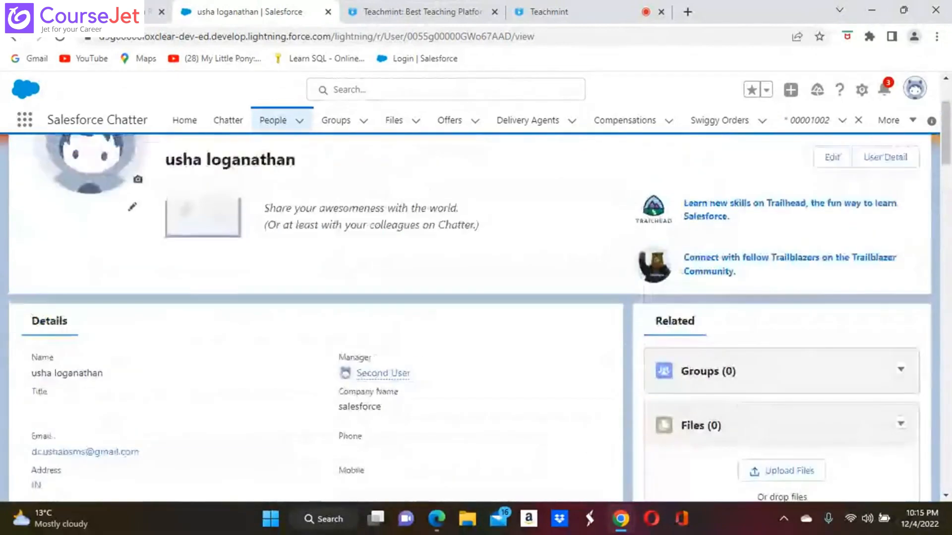
pyautogui.scroll(3, 318, 320)
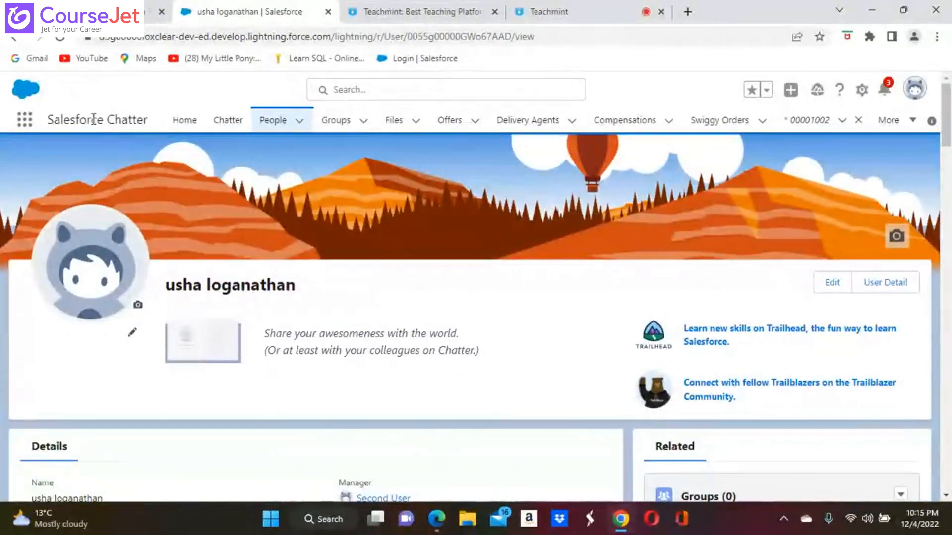
# Step: Switch to the Salesforce Chatter app via an App Launcher search for 'sa', then open its Groups list
pyautogui.click(24, 120)
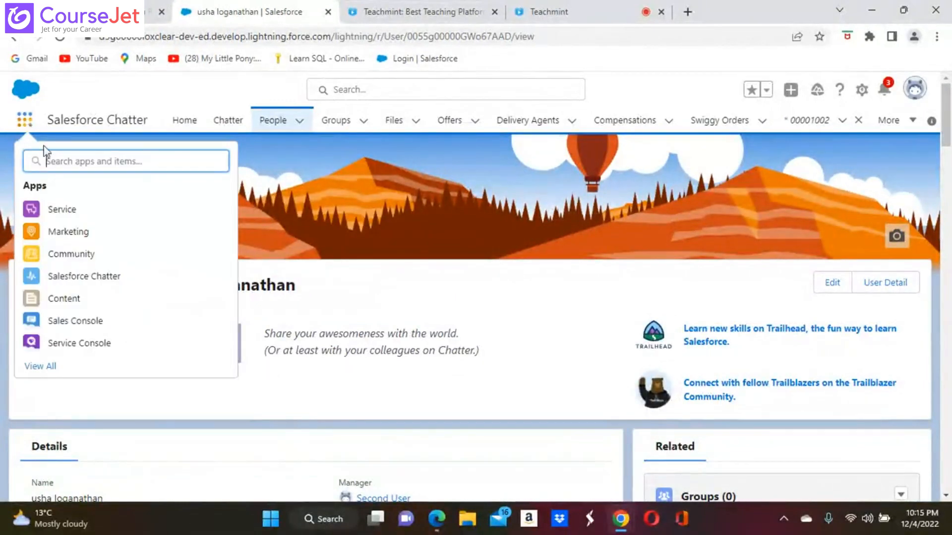
pyautogui.write('sa')
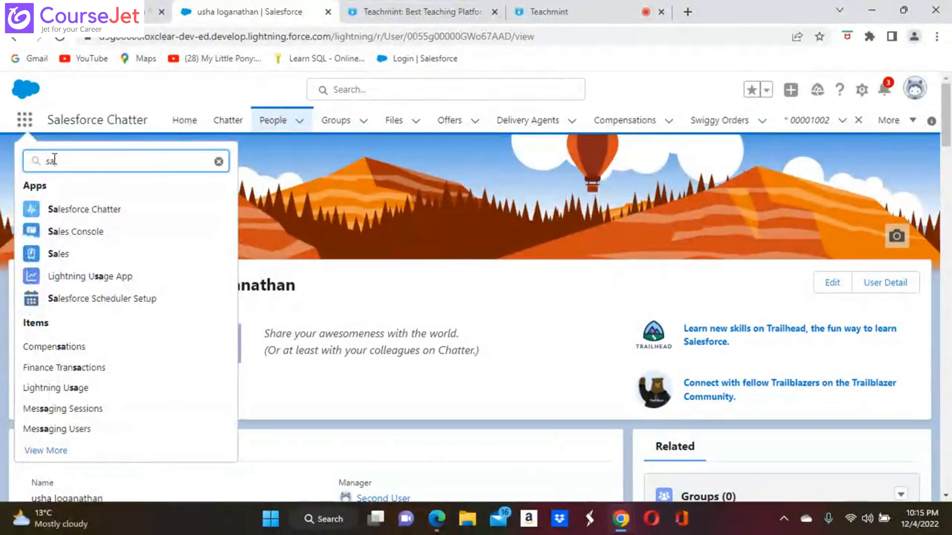
pyautogui.click(105, 212)
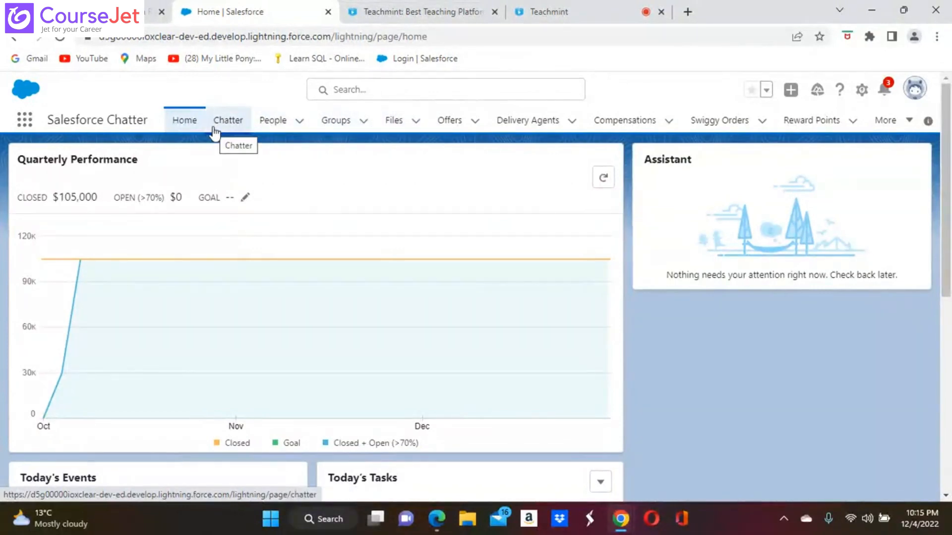
pyautogui.click(340, 124)
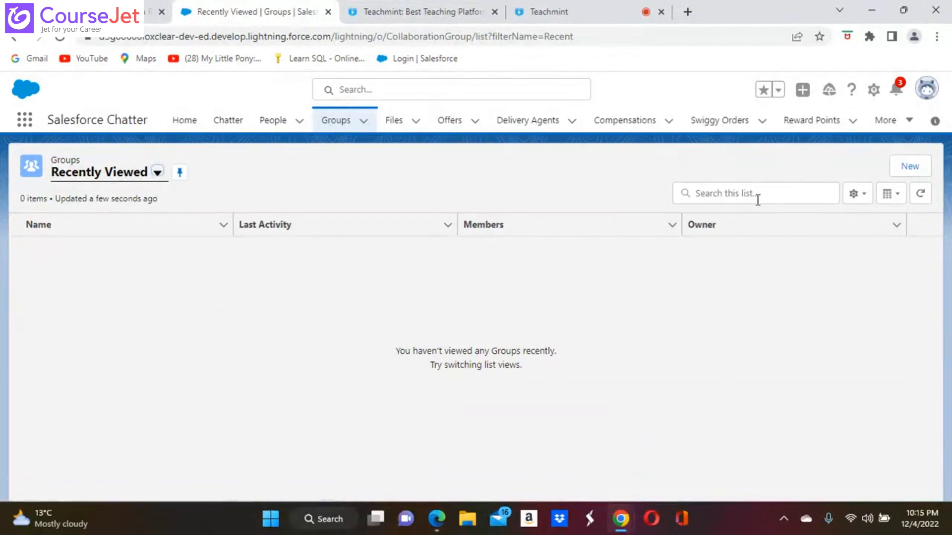
# Step: Begin creating a new Chatter group from the Groups list
pyautogui.click(915, 166)
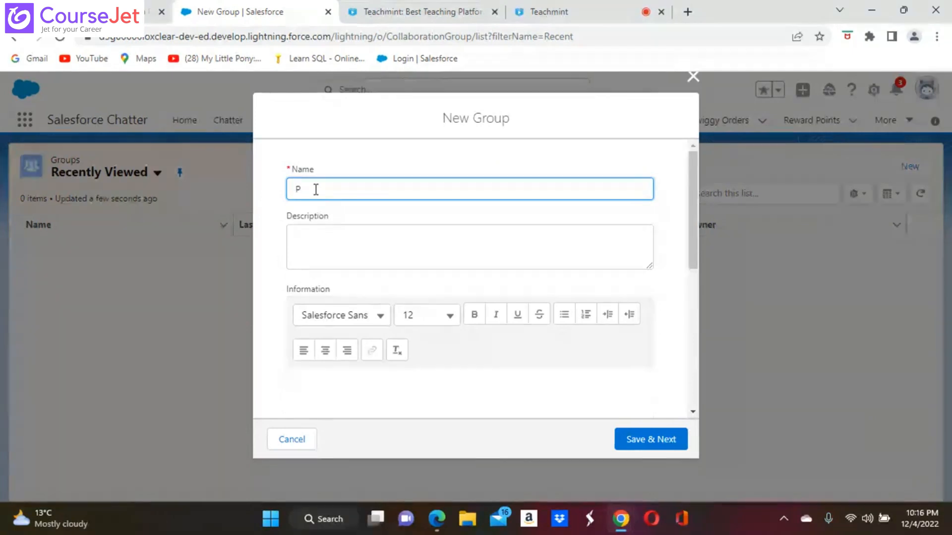
# Step: Name the group 'Private Group' and keep Salesforce Sans as the description font
pyautogui.write('rivate G')
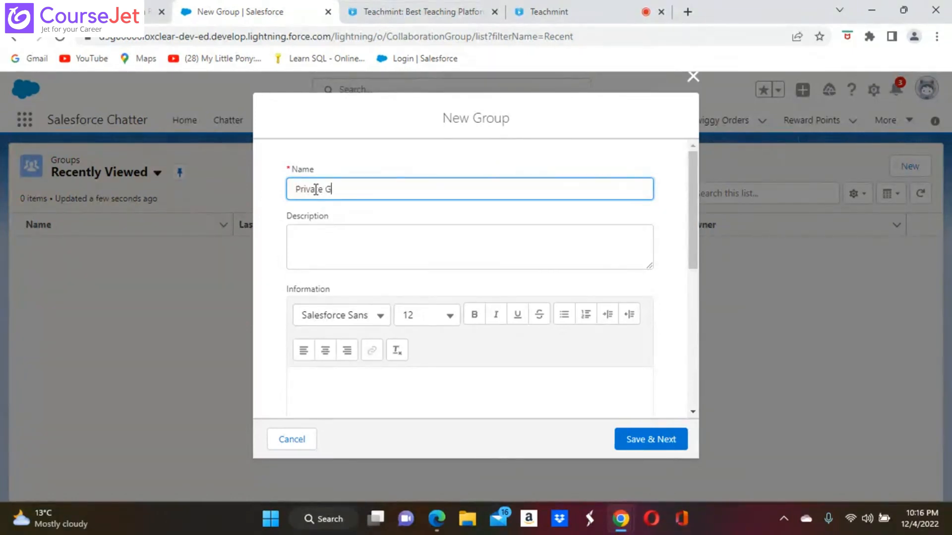
pyautogui.write('roup')
pyautogui.click(324, 242)
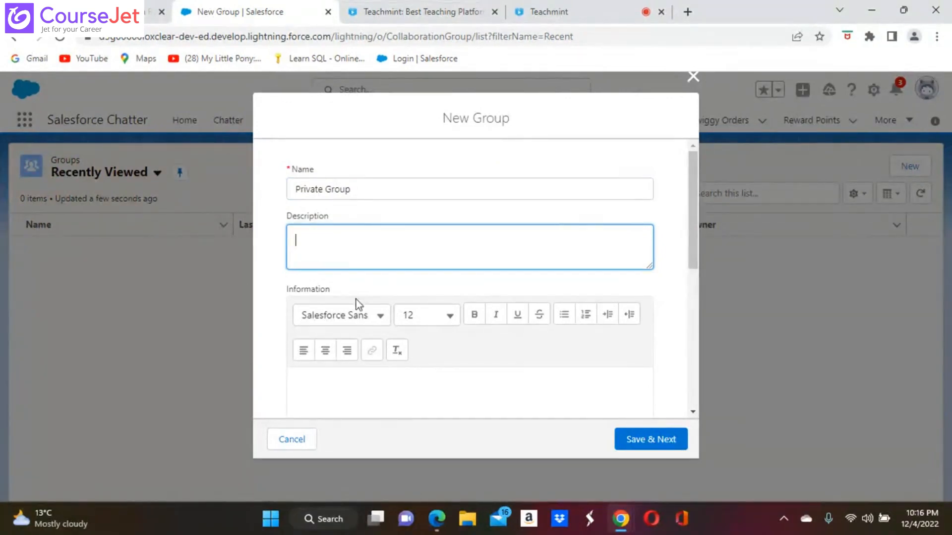
pyautogui.click(380, 320)
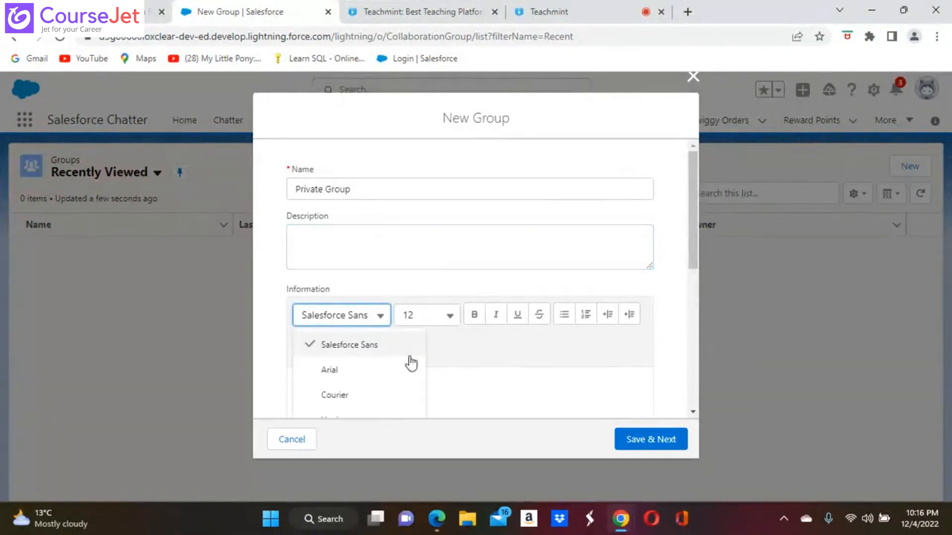
pyautogui.scroll(-2, 415, 373)
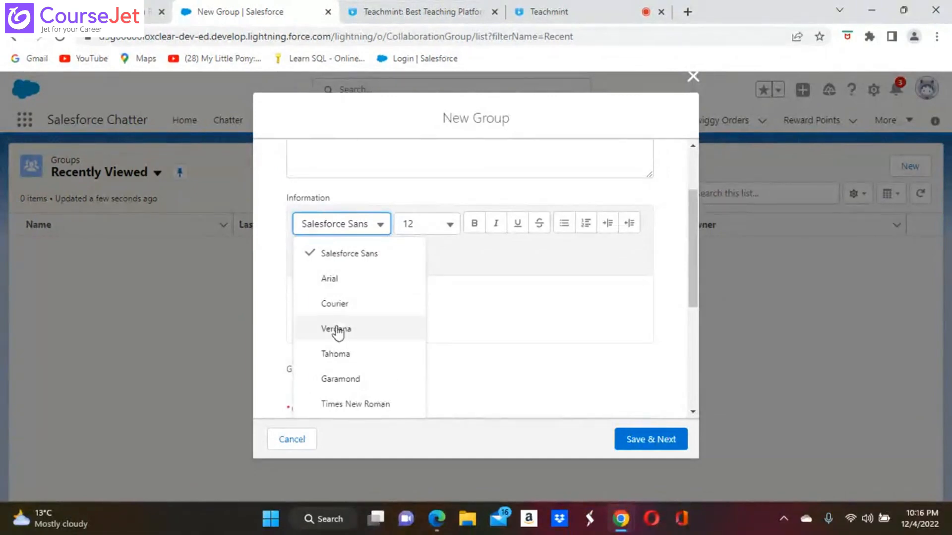
pyautogui.click(375, 255)
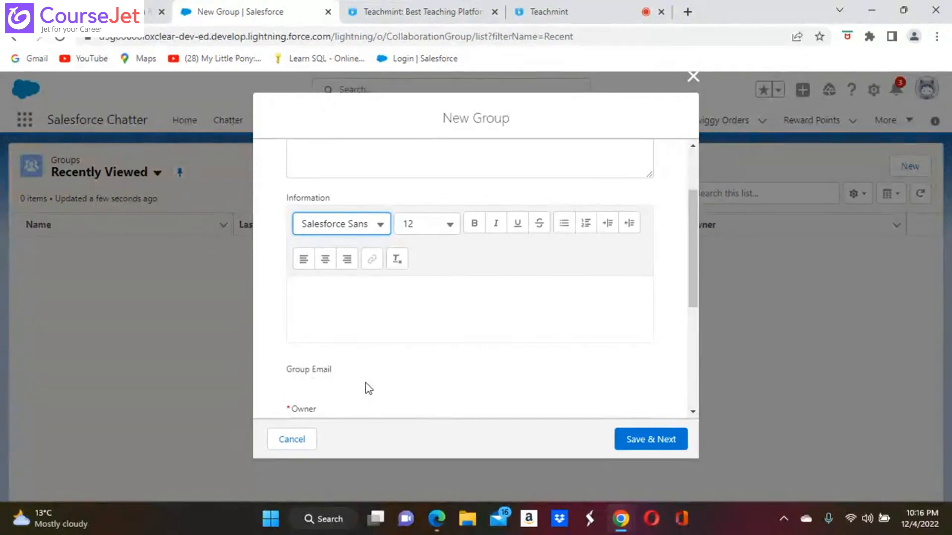
pyautogui.scroll(-3, 366, 388)
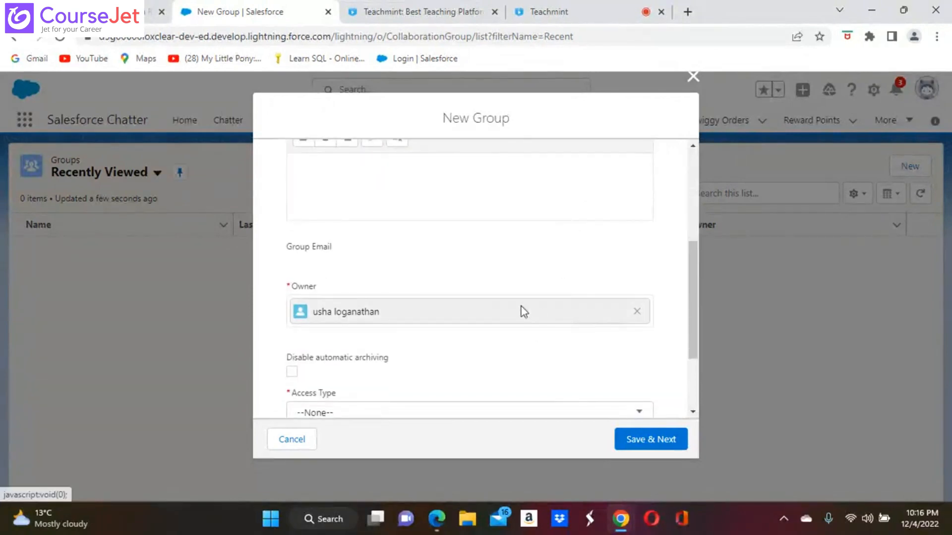
pyautogui.scroll(-3, 435, 358)
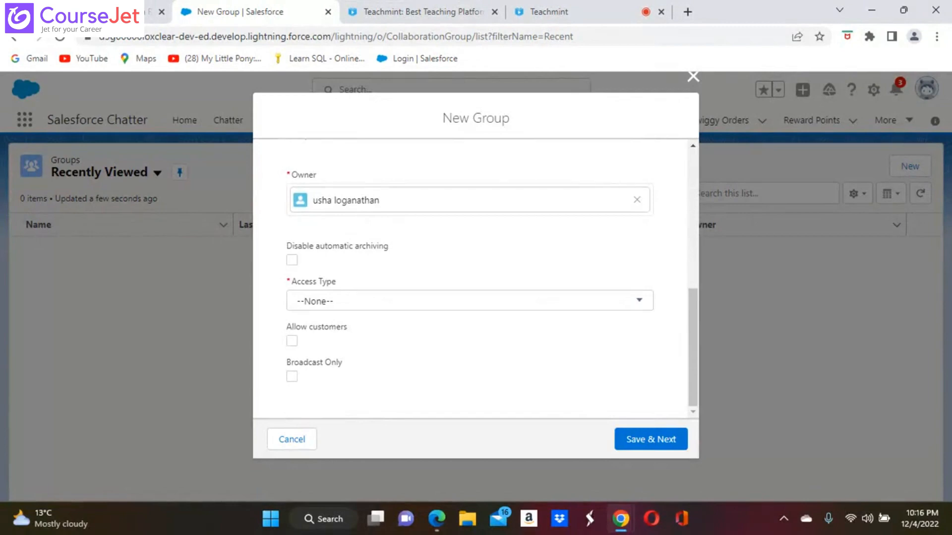
# Step: Set the group's access type to Private, adjust the customer option, and save the details
pyautogui.click(642, 302)
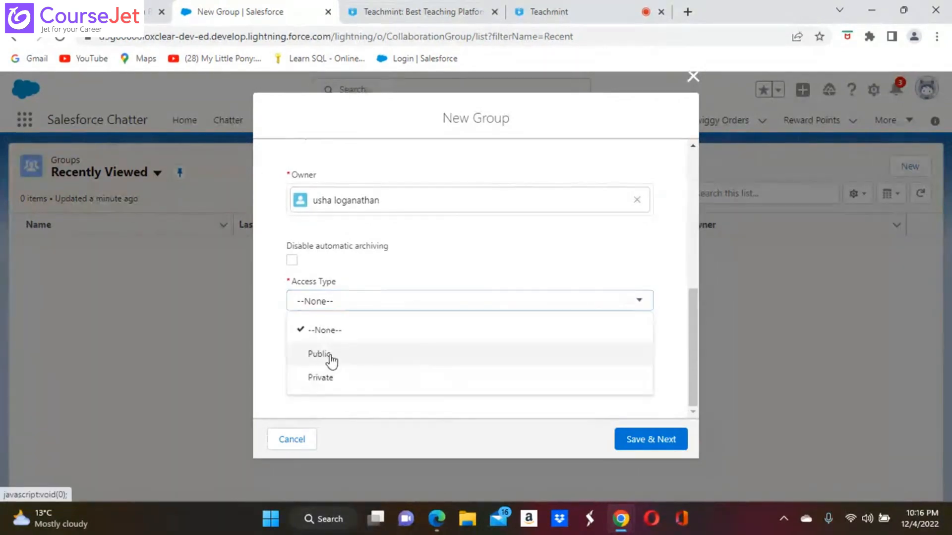
pyautogui.click(320, 378)
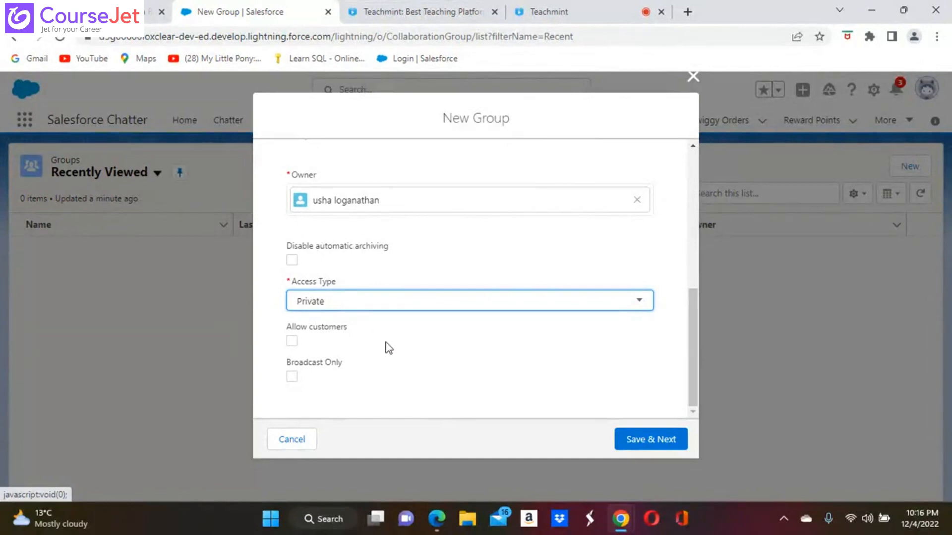
pyautogui.click(294, 341)
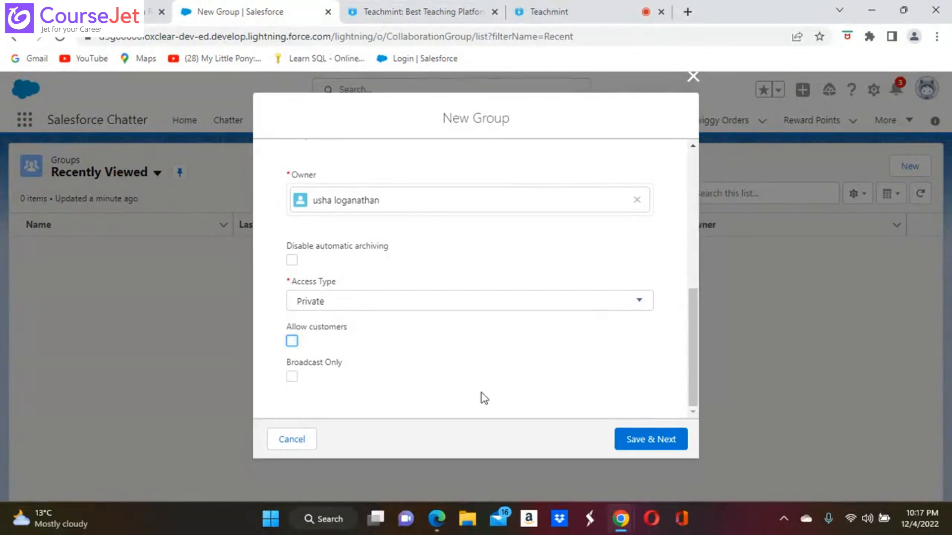
pyautogui.click(658, 445)
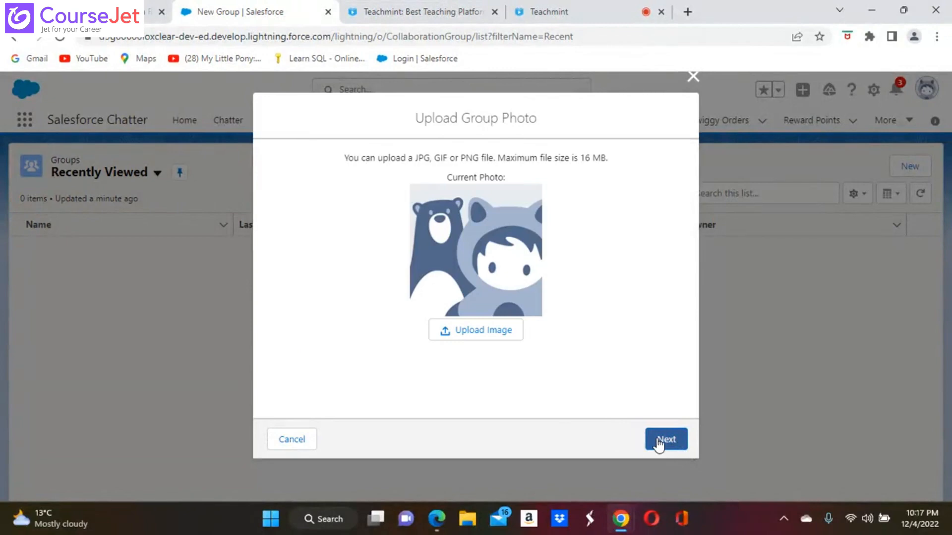
# Step: Skip the group photo and member additions to finish creating Private Group
pyautogui.click(660, 445)
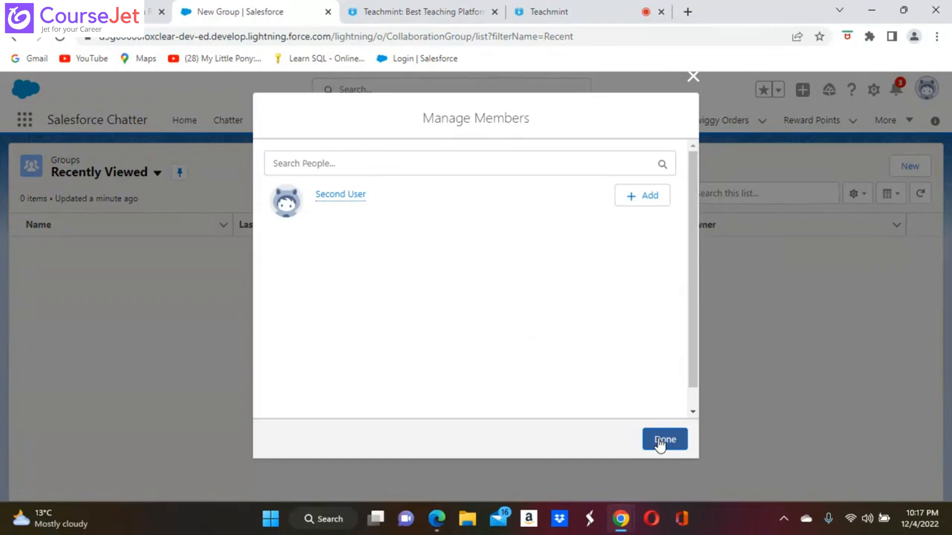
pyautogui.click(659, 442)
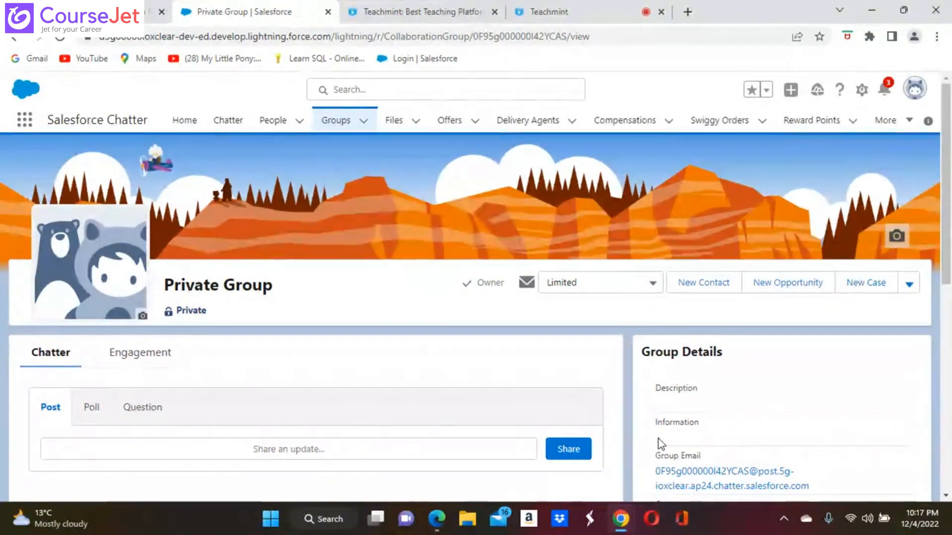
pyautogui.scroll(-1, 658, 439)
pyautogui.scroll(-2, 658, 438)
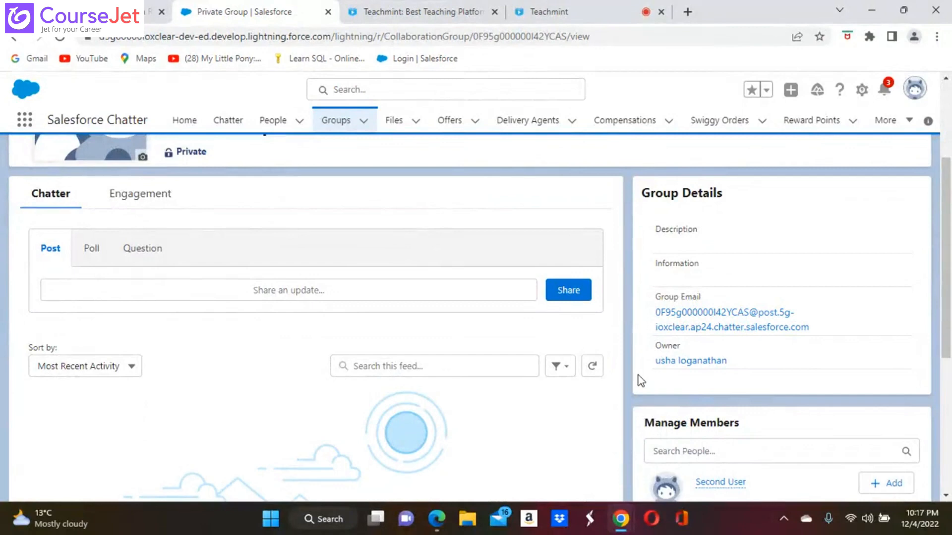
pyautogui.scroll(2, 641, 381)
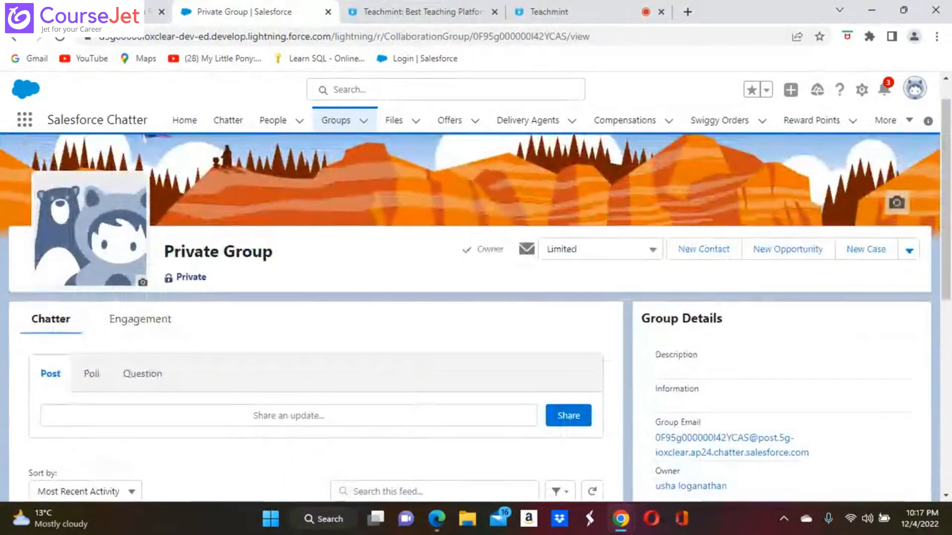
pyautogui.scroll(-3, 476, 317)
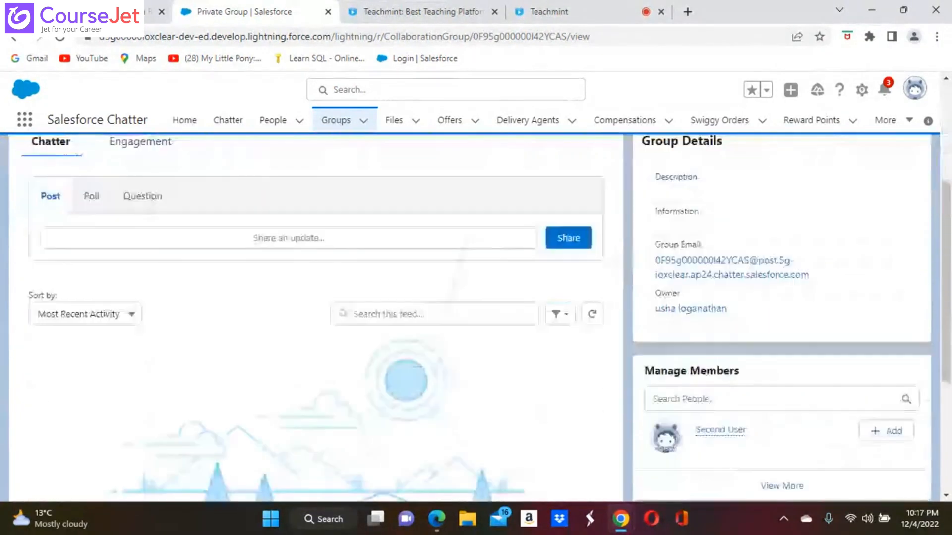
pyautogui.scroll(-4, 882, 236)
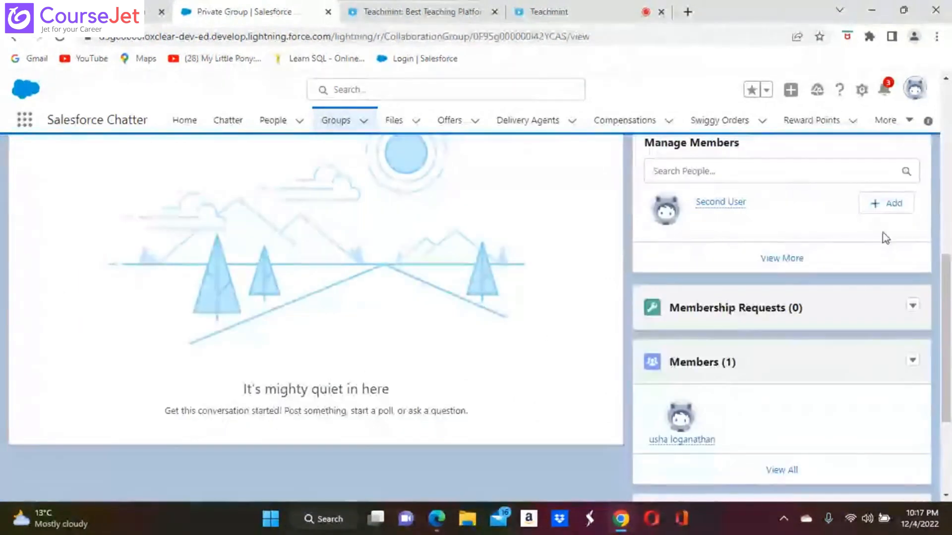
pyautogui.click(890, 202)
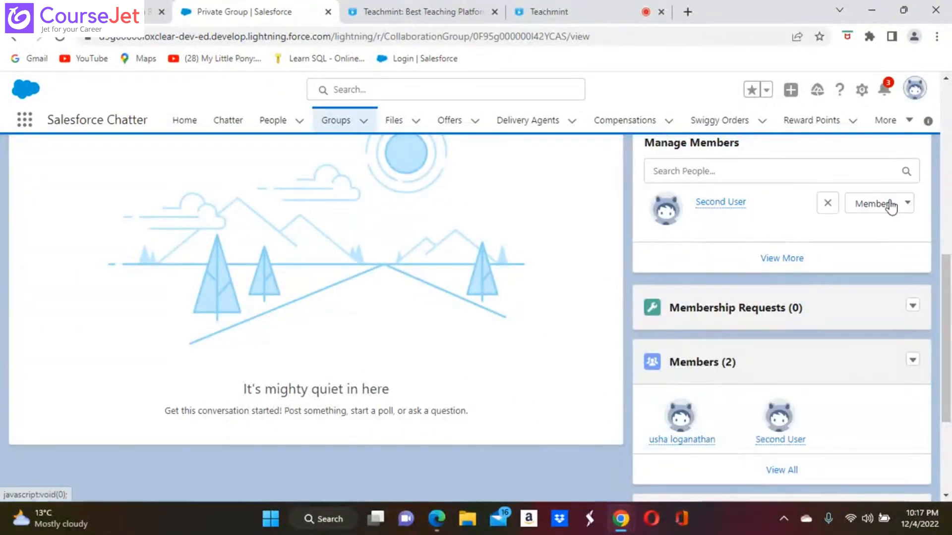
pyautogui.click(827, 203)
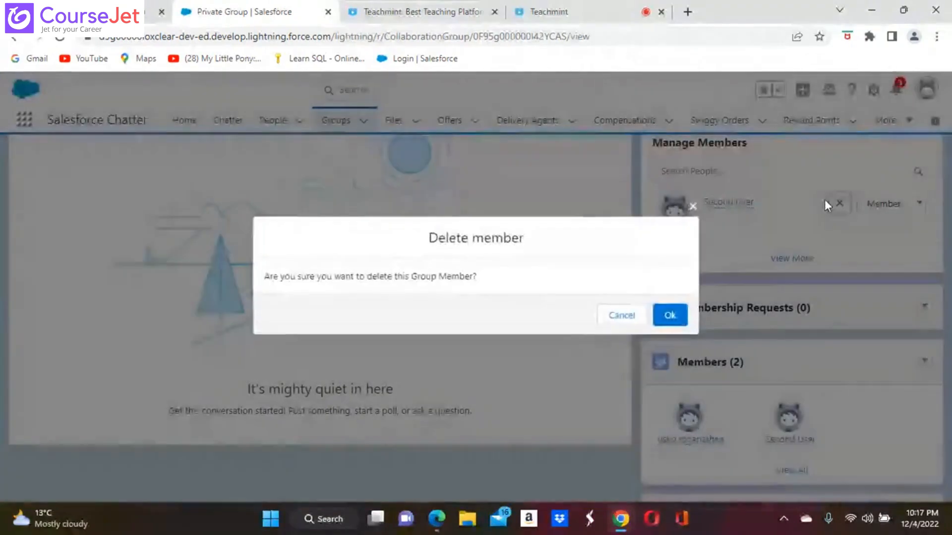
pyautogui.click(671, 315)
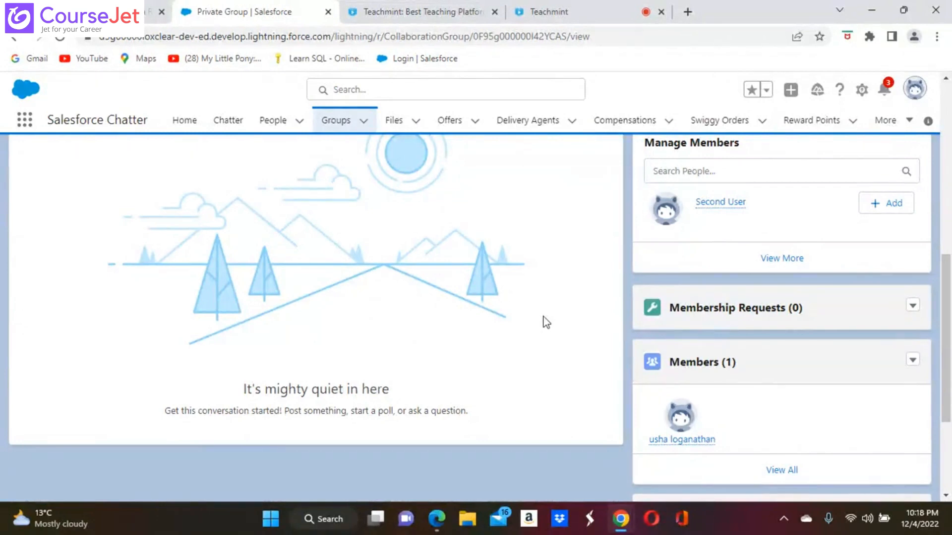
pyautogui.scroll(7, 545, 322)
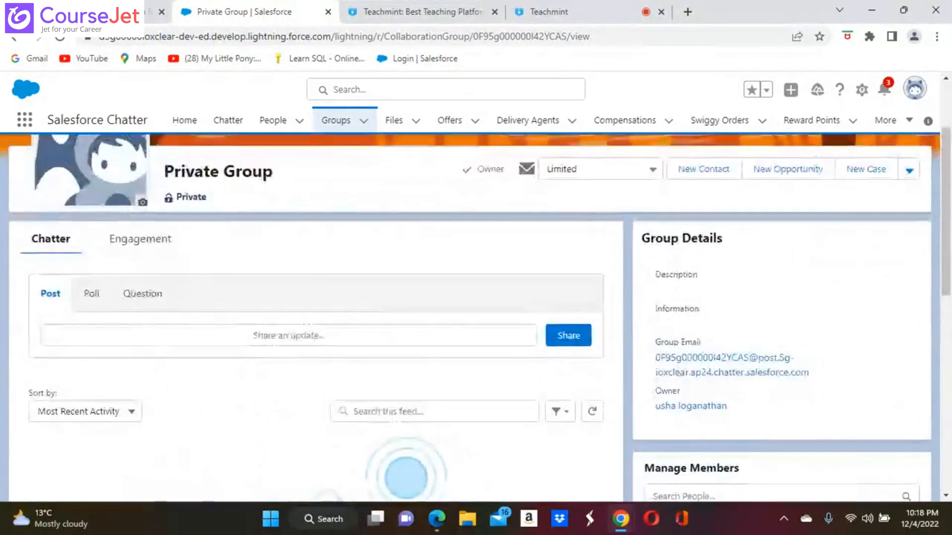
# Step: Share a 'Hi' post to the Private Group feed
pyautogui.click(177, 337)
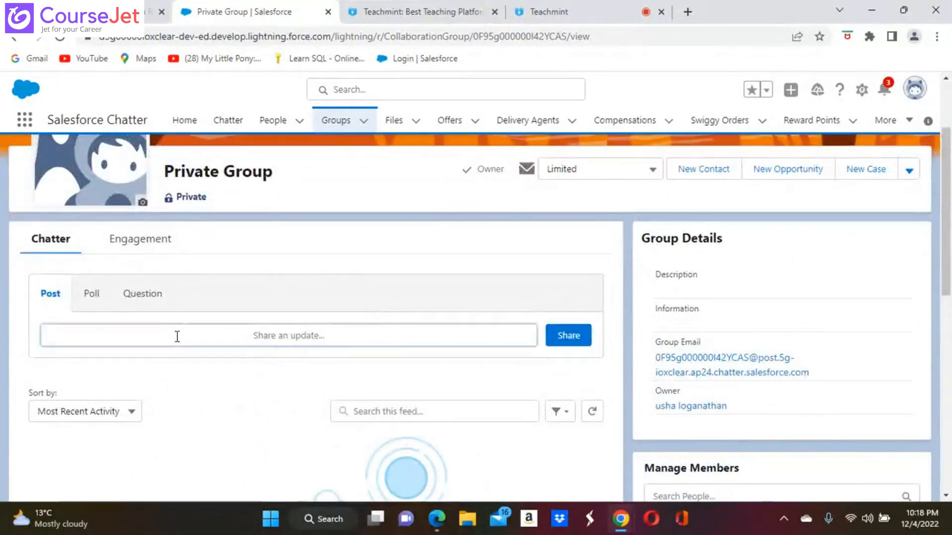
pyautogui.write('H')
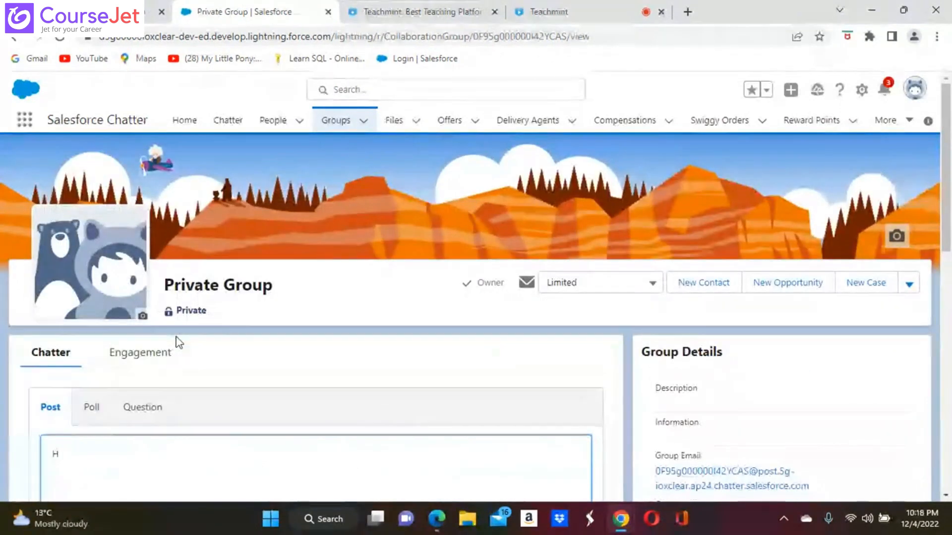
pyautogui.write('i')
pyautogui.scroll(-3, 261, 394)
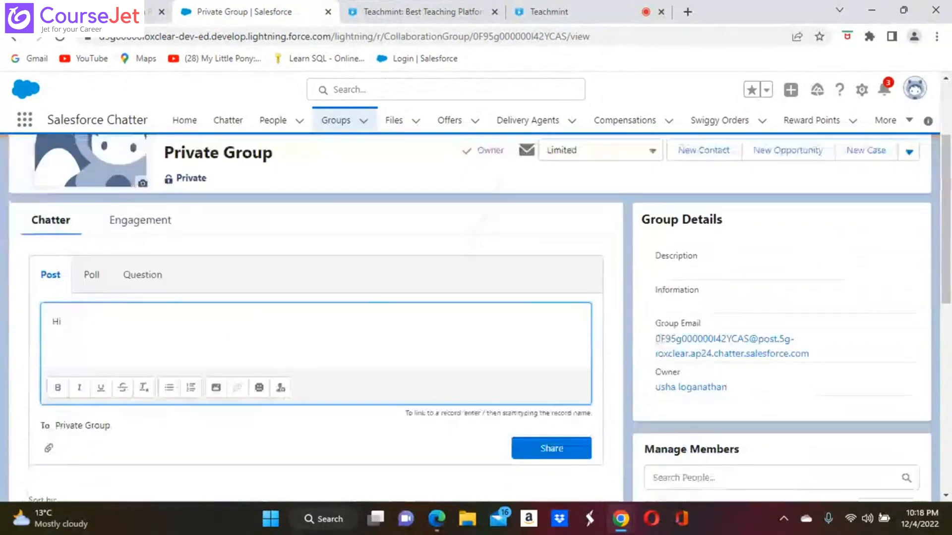
pyautogui.click(550, 441)
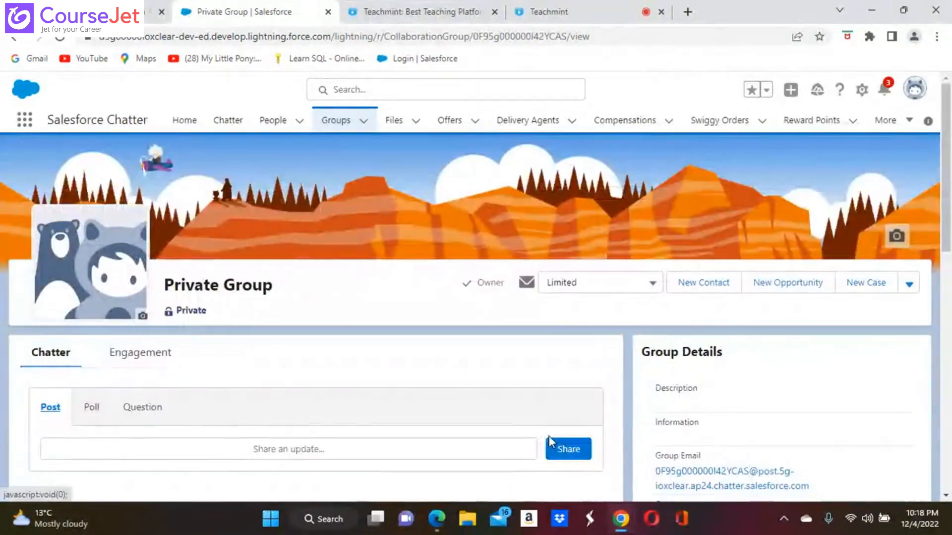
pyautogui.scroll(-3, 549, 436)
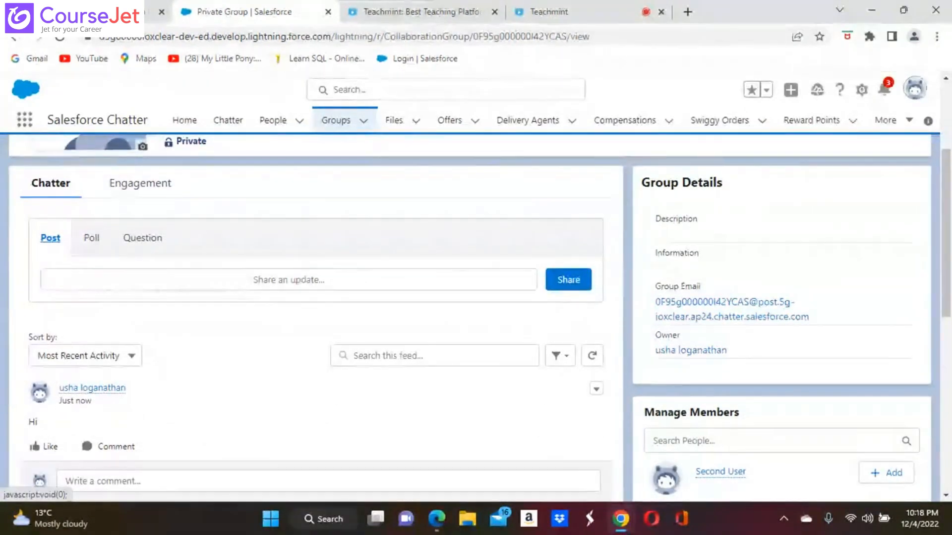
# Step: In the Edge window, open Chatter through an app search for 'chat'
pyautogui.click(436, 522)
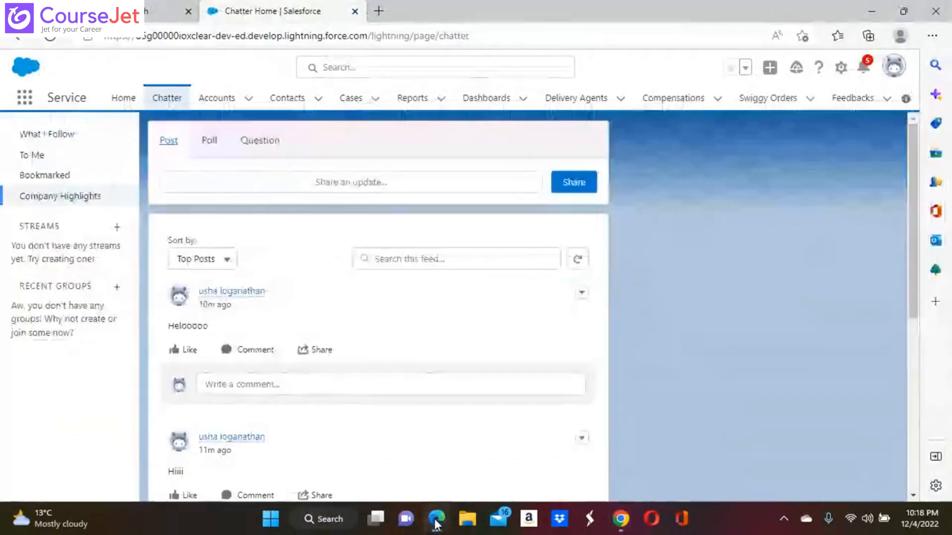
pyautogui.click(163, 102)
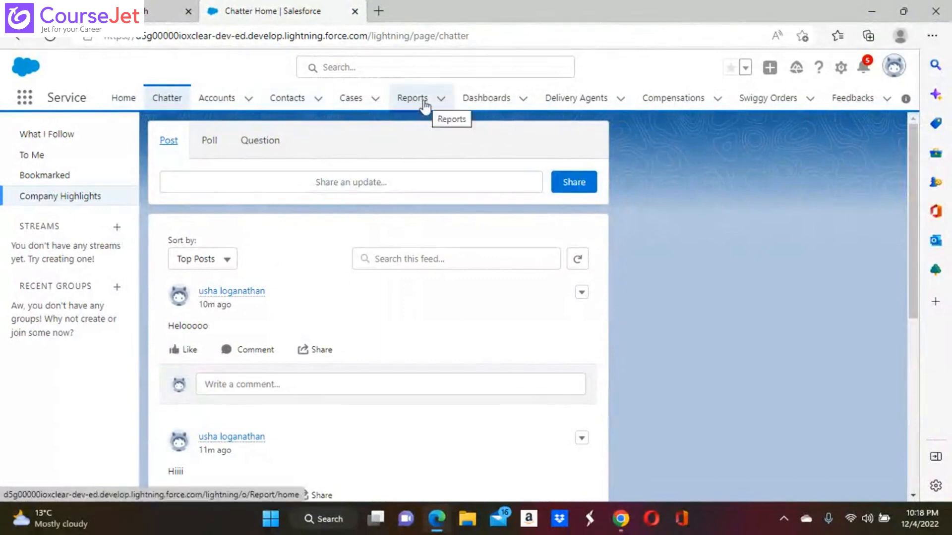
pyautogui.click(32, 102)
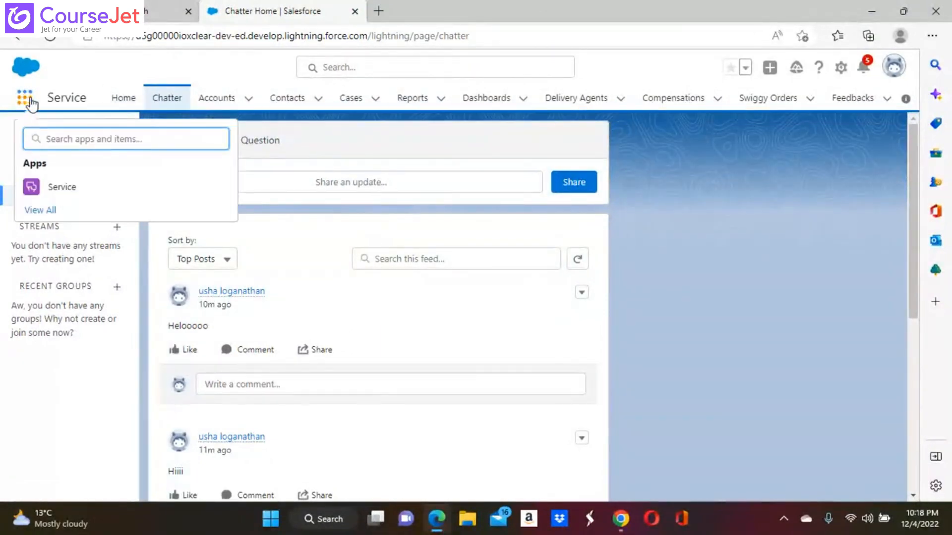
pyautogui.write('sales')
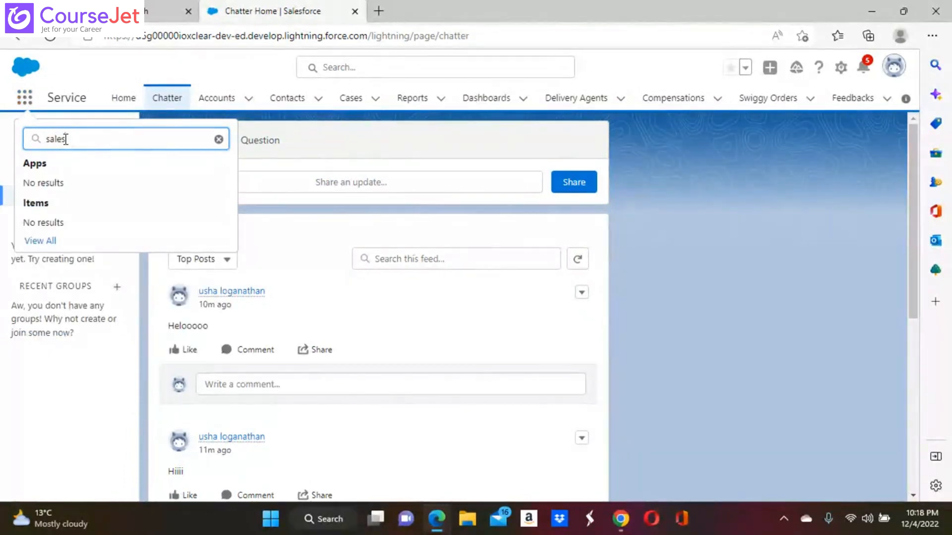
pyautogui.press('BackSpace')
pyautogui.press('BackSpace')
pyautogui.press('BackSpace')
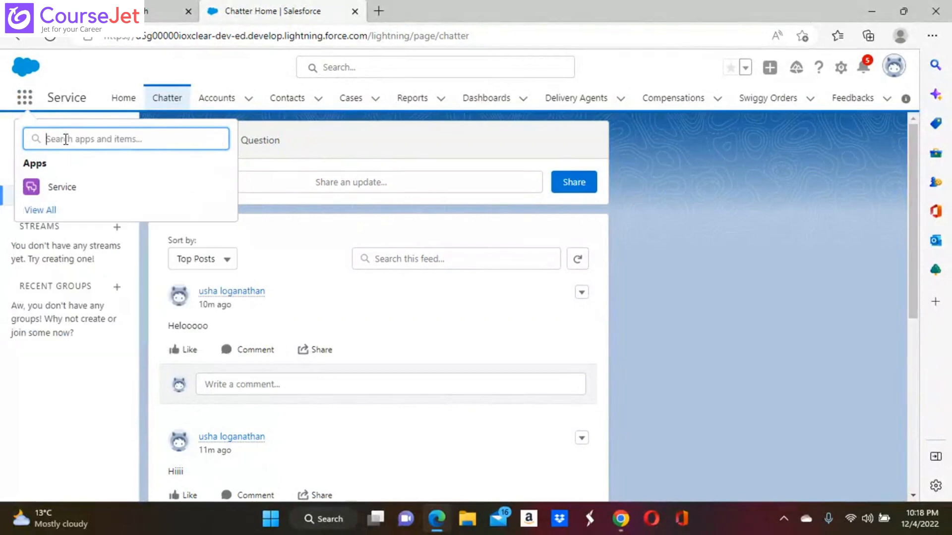
pyautogui.write('chatt')
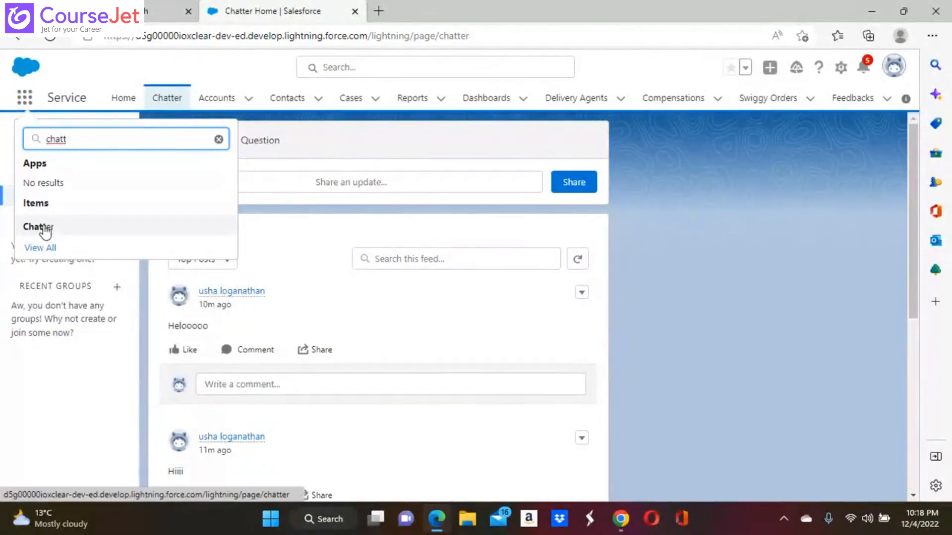
pyautogui.click(42, 227)
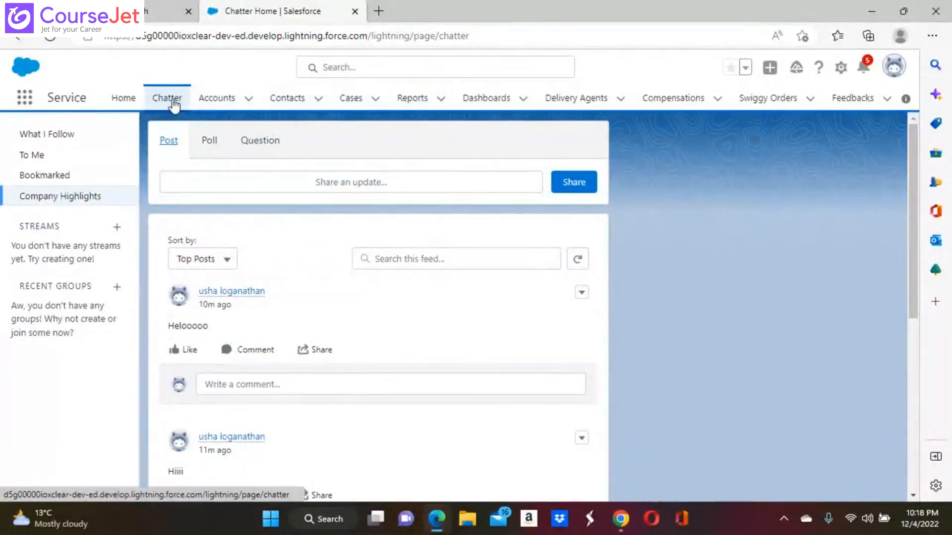
# Step: Open the Groups list by searching apps and items for 'grou'
pyautogui.click(20, 99)
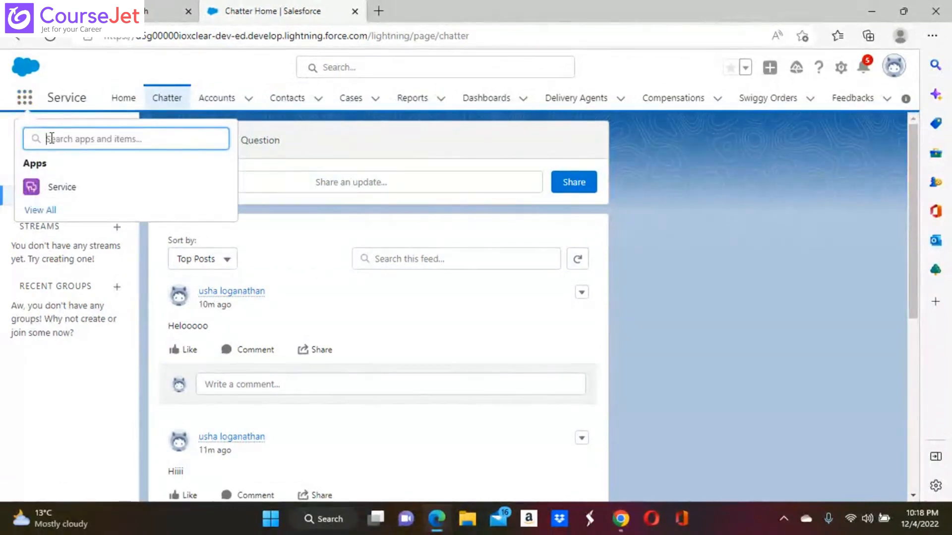
pyautogui.write('gro')
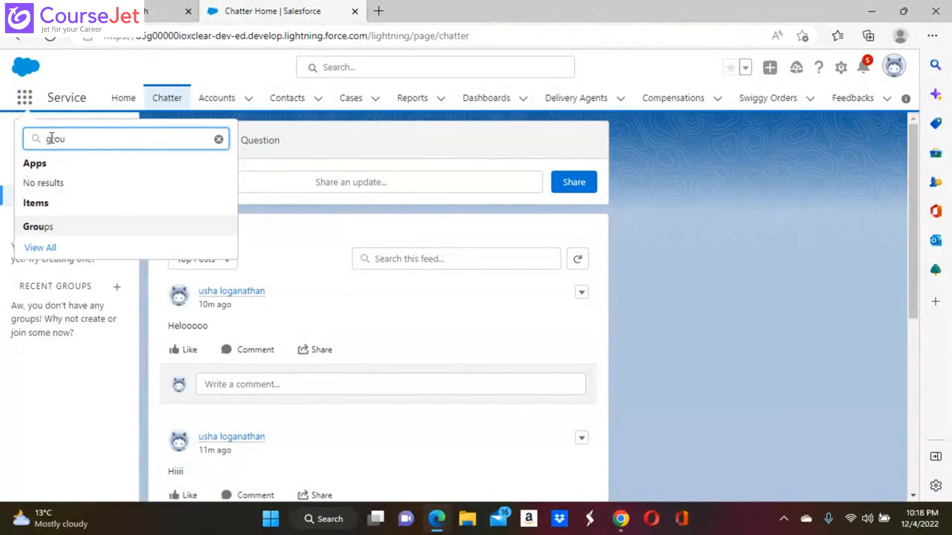
pyautogui.write('u')
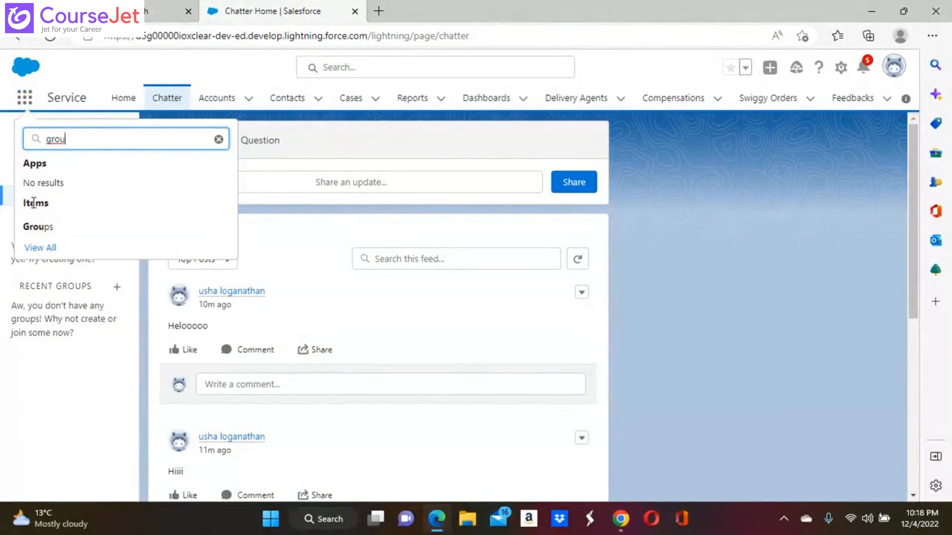
pyautogui.click(40, 228)
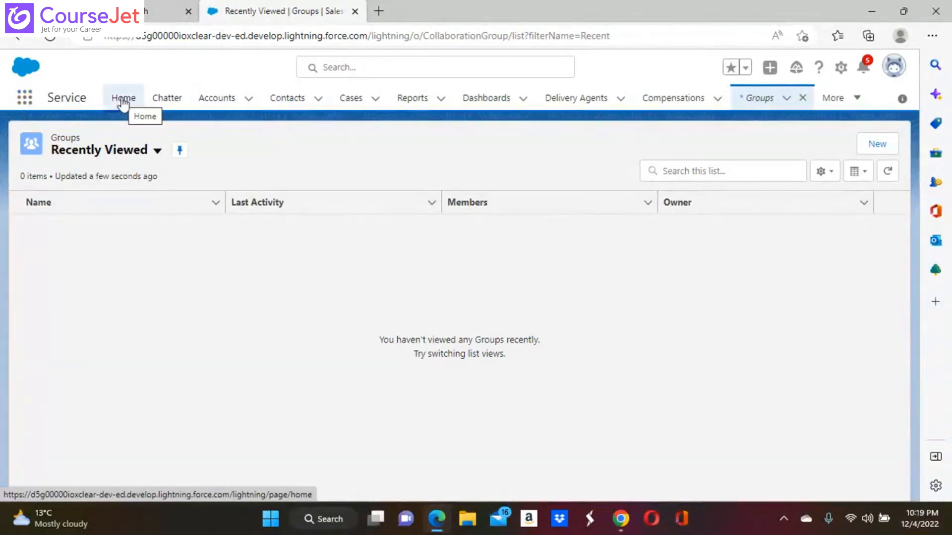
# Step: Go to Chatter's Recent Groups and show the Groups list-view choices
pyautogui.click(165, 102)
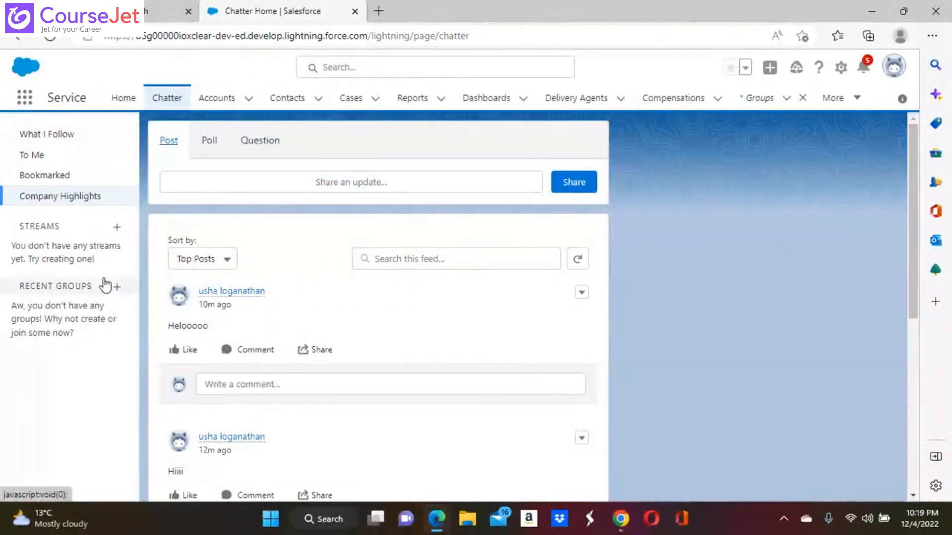
pyautogui.click(71, 287)
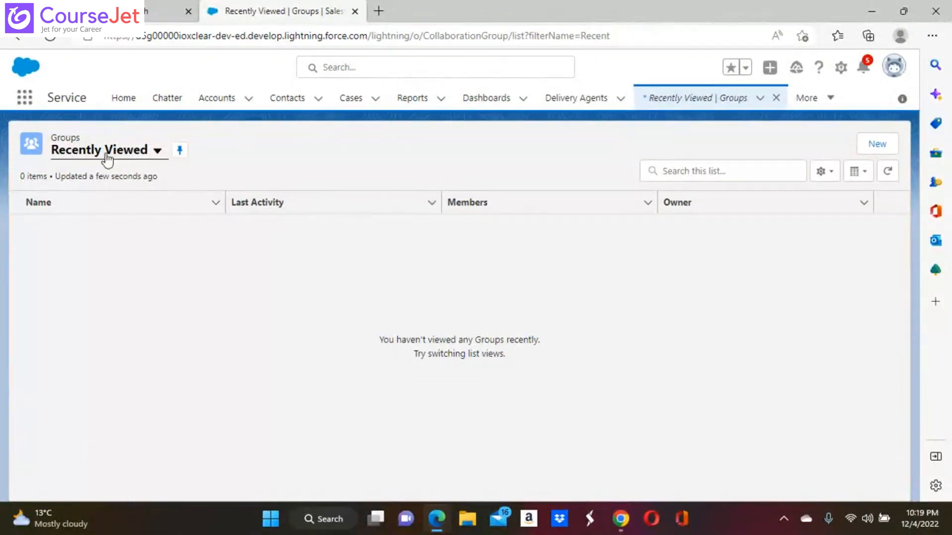
pyautogui.click(158, 151)
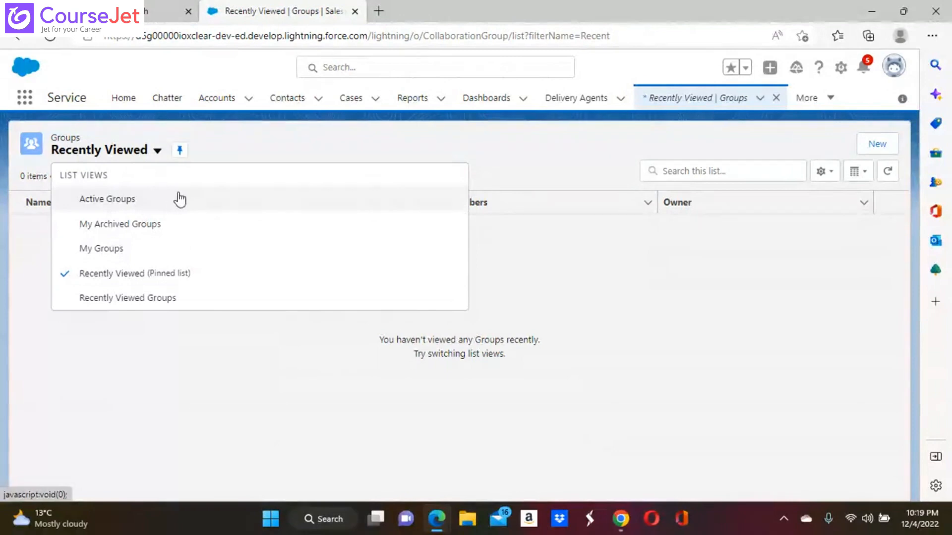
# Step: Switch to the Active Groups view and open the Private Group record
pyautogui.click(124, 201)
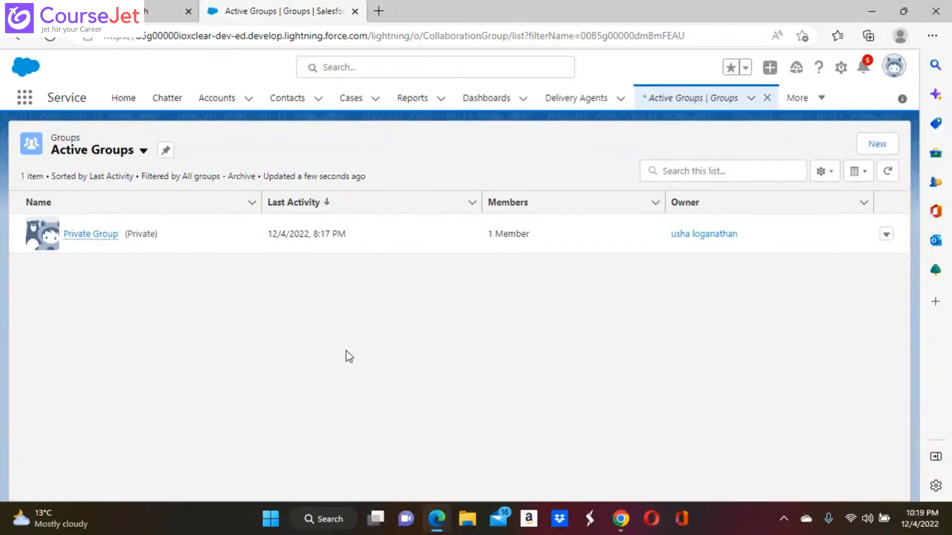
pyautogui.click(105, 236)
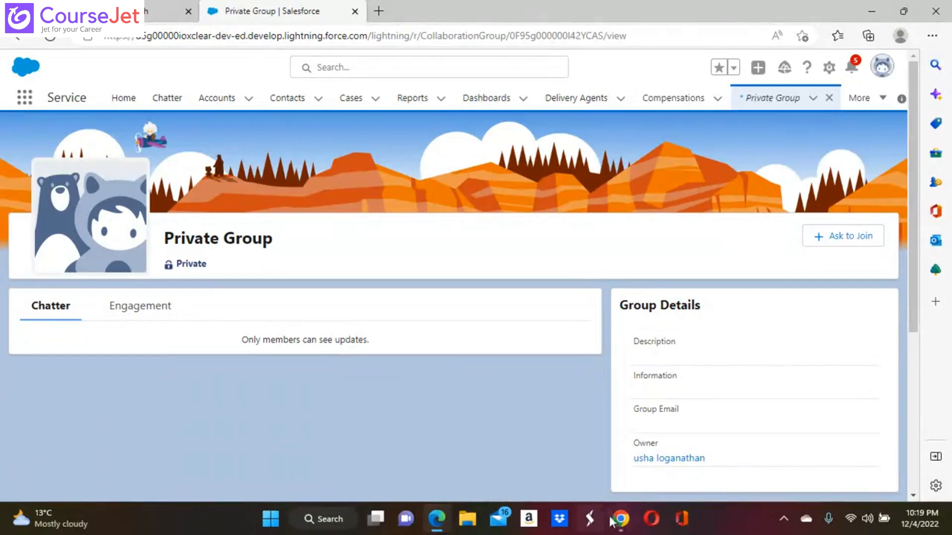
# Step: In the group owner's Chrome window, add Second User as a Private Group member
pyautogui.moveTo(618, 520)
pyautogui.click(586, 474)
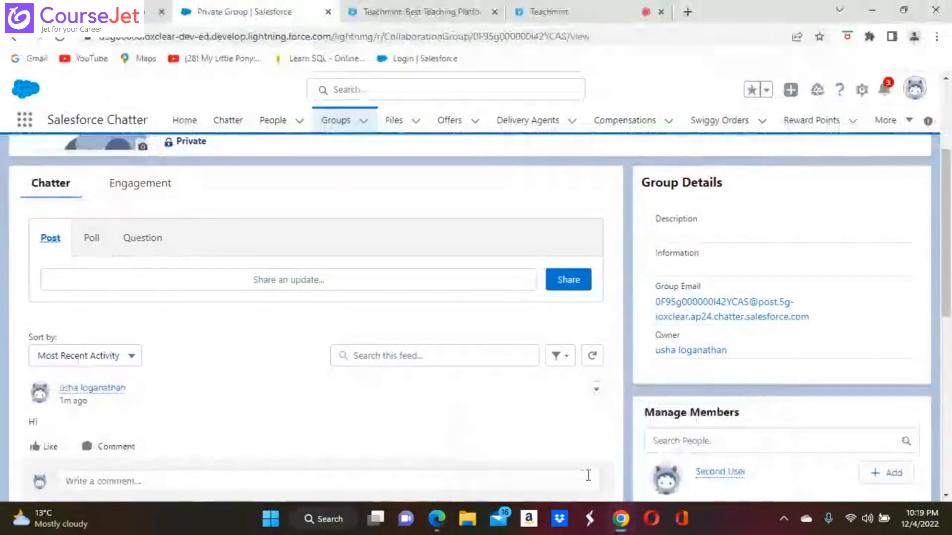
pyautogui.scroll(-2, 527, 433)
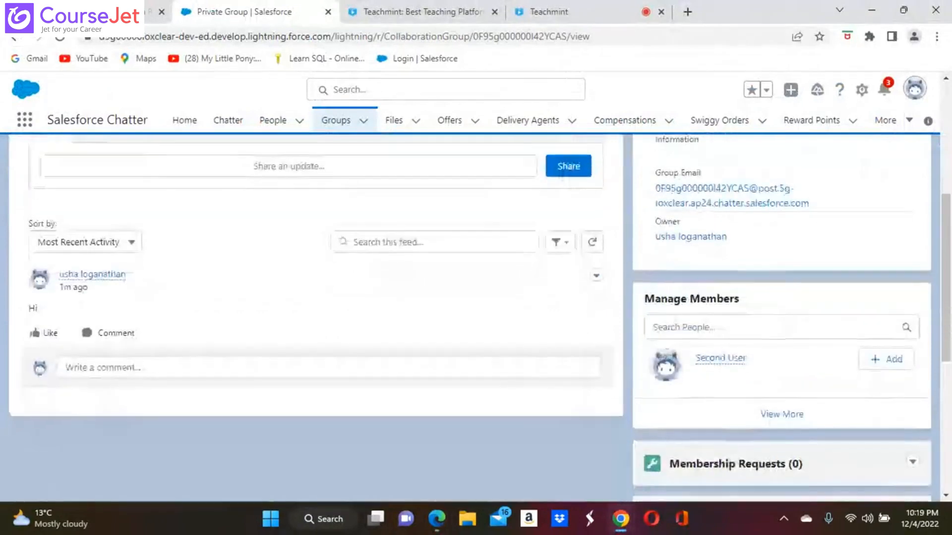
pyautogui.click(892, 361)
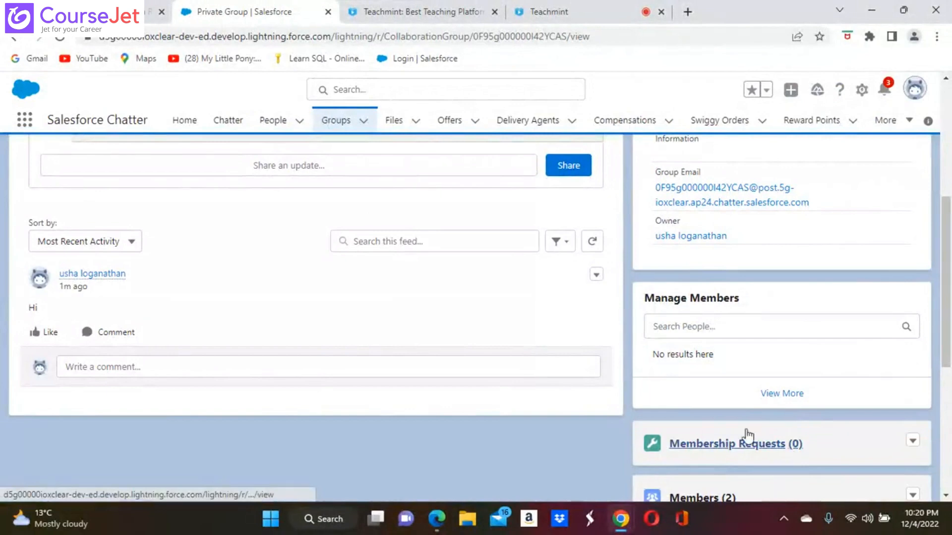
# Step: Post a 'HELO' update to the Private Group feed
pyautogui.click(150, 167)
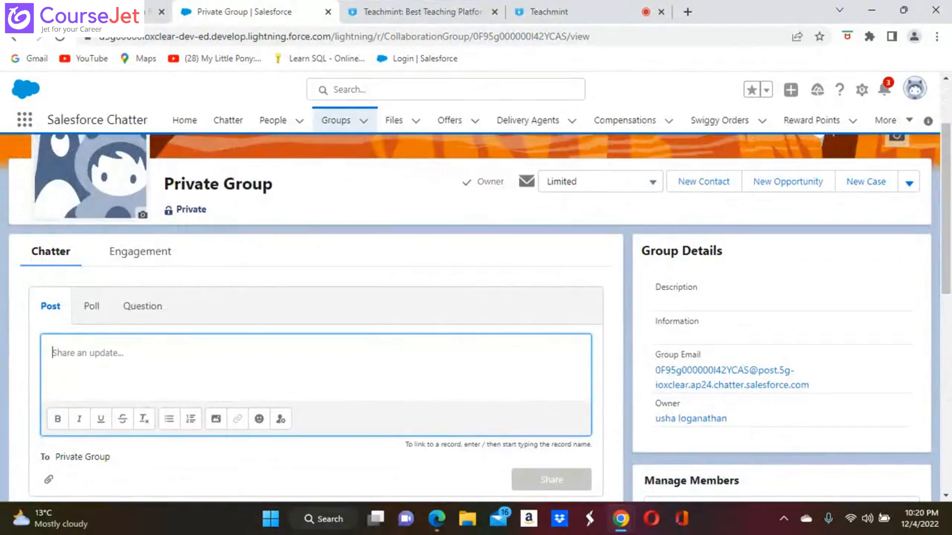
pyautogui.write('HELO')
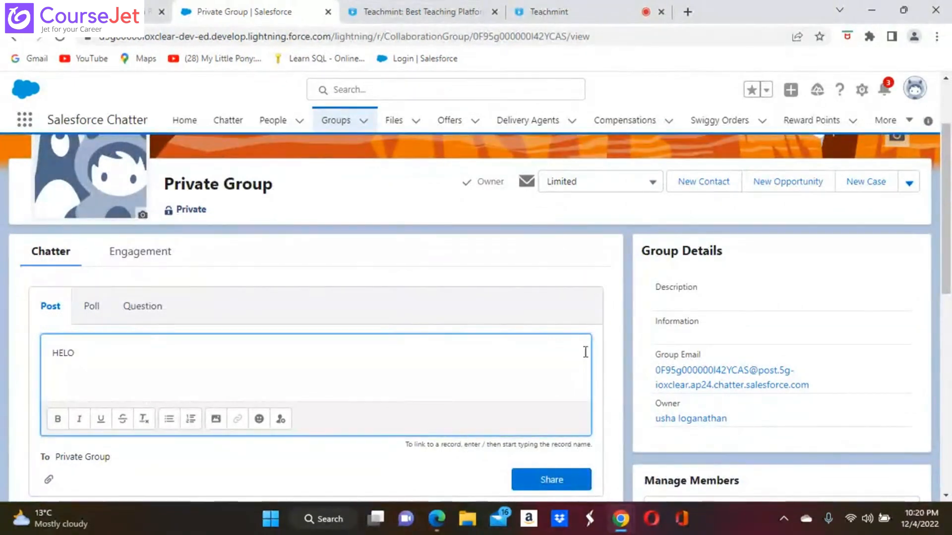
pyautogui.click(556, 481)
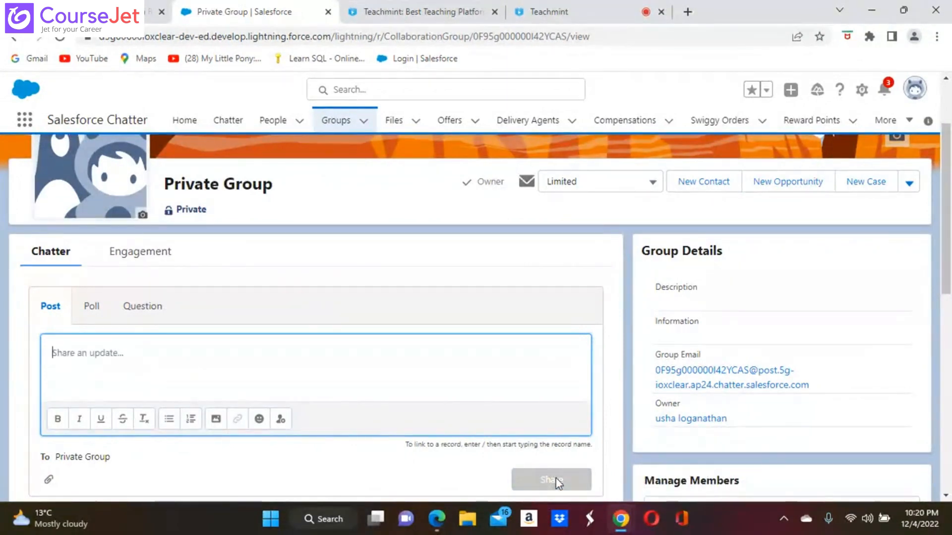
pyautogui.write('Hello@')
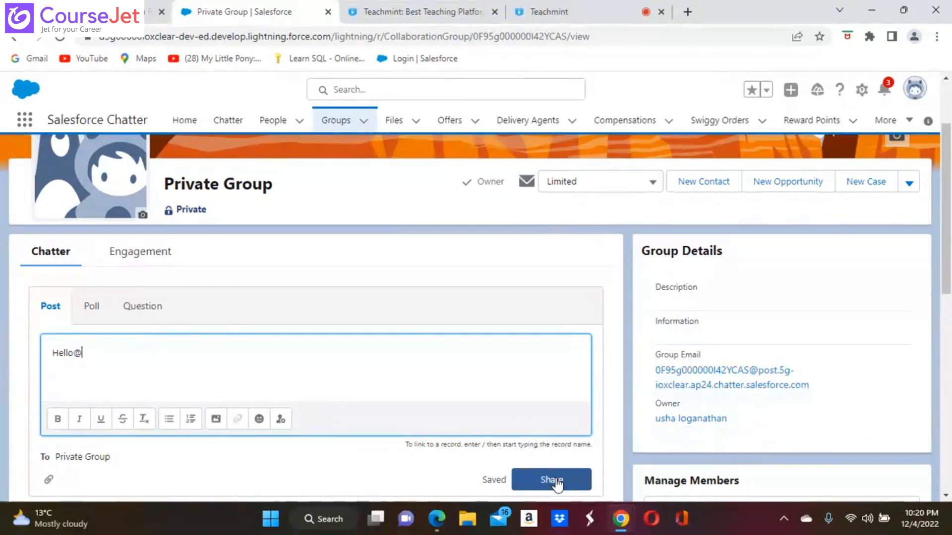
pyautogui.press('BackSpace')
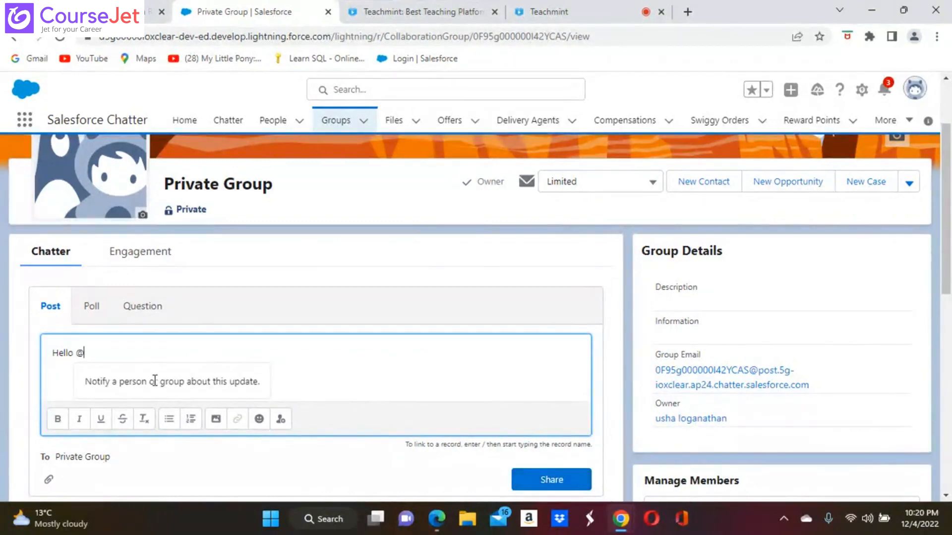
pyautogui.write('se')
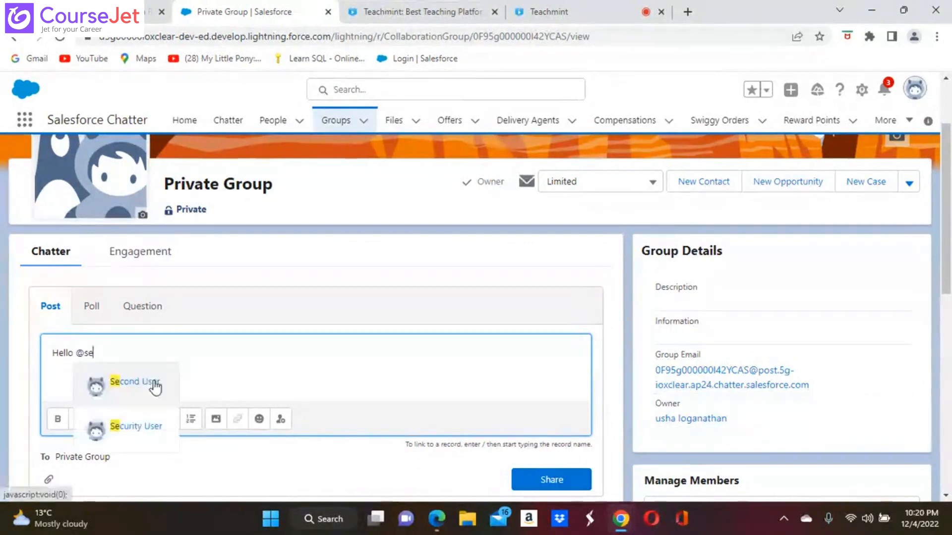
pyautogui.click(135, 382)
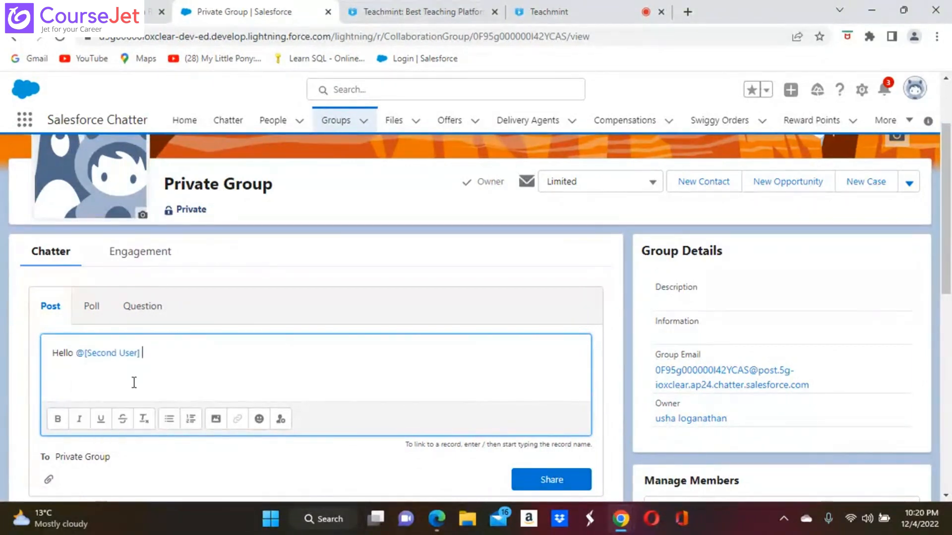
pyautogui.click(557, 479)
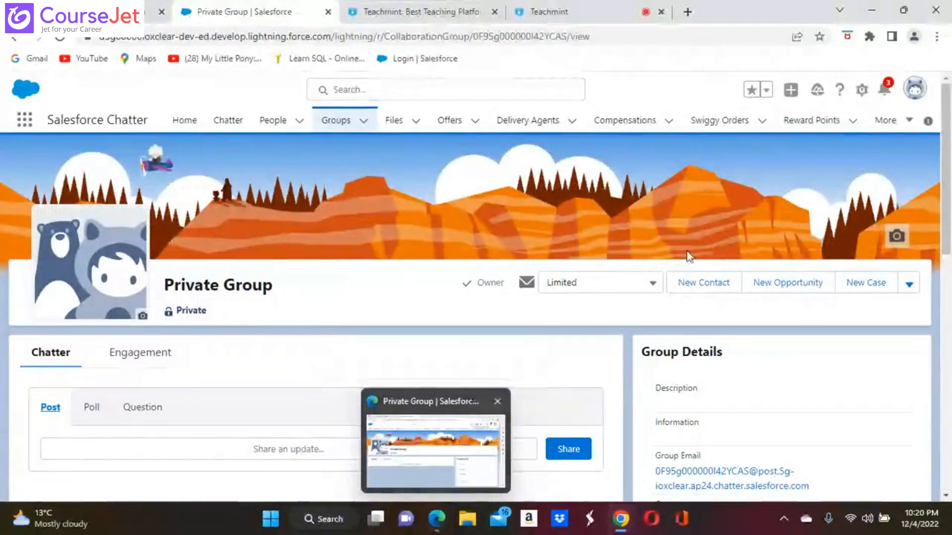
pyautogui.click(887, 89)
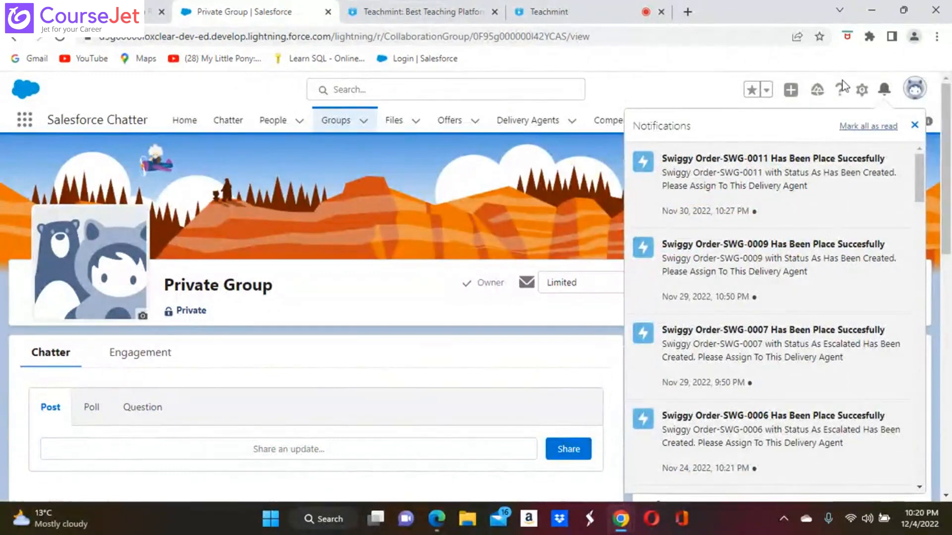
pyautogui.click(60, 37)
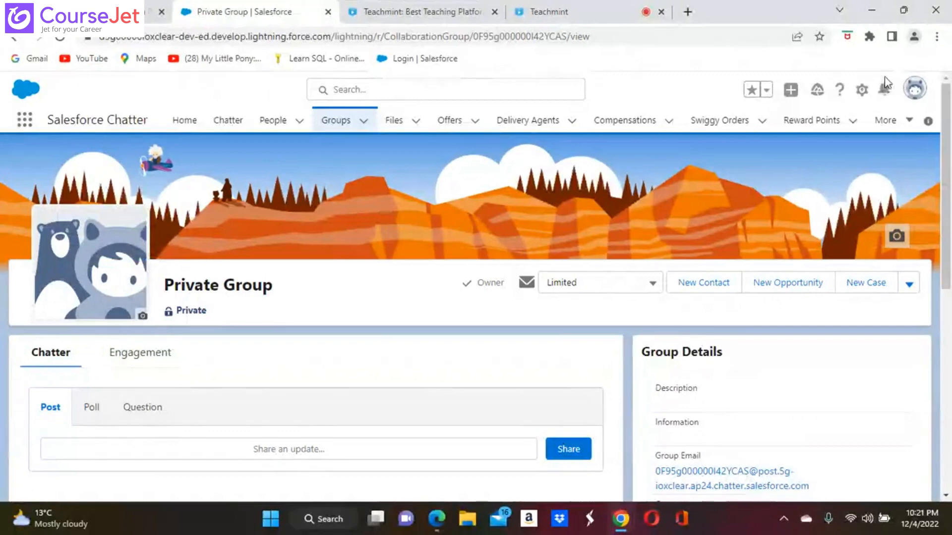
pyautogui.click(885, 89)
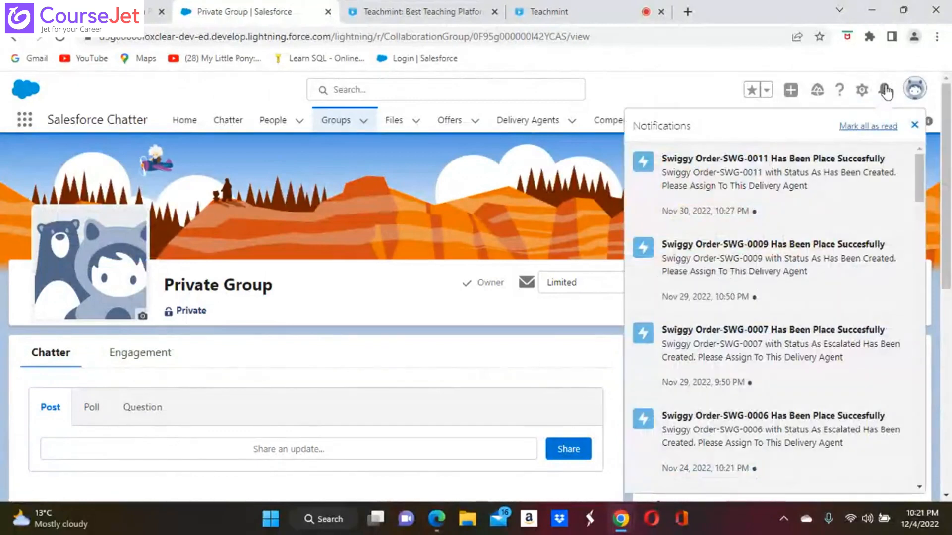
pyautogui.click(424, 195)
pyautogui.click(60, 38)
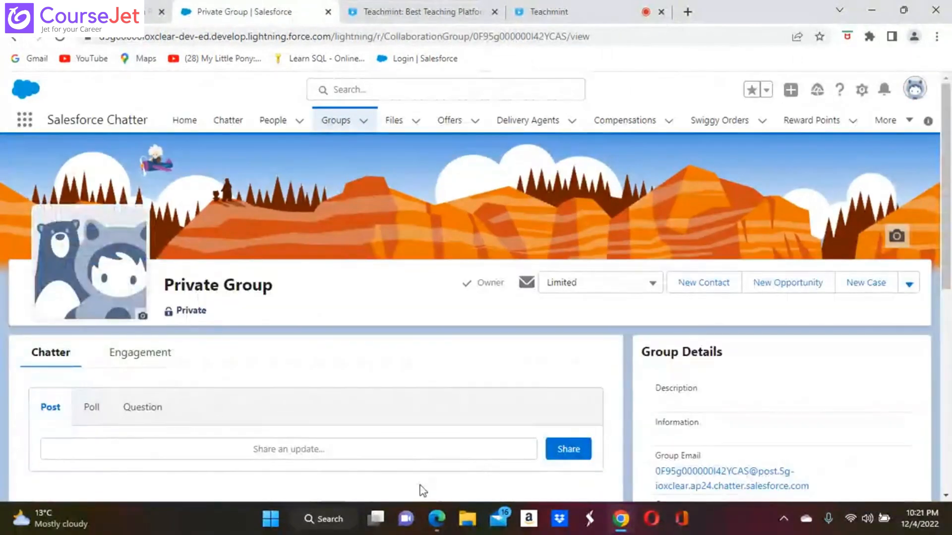
pyautogui.scroll(-2, 418, 489)
# Step: Open Private Group from the Groups list
pyautogui.scroll(-3, 475, 317)
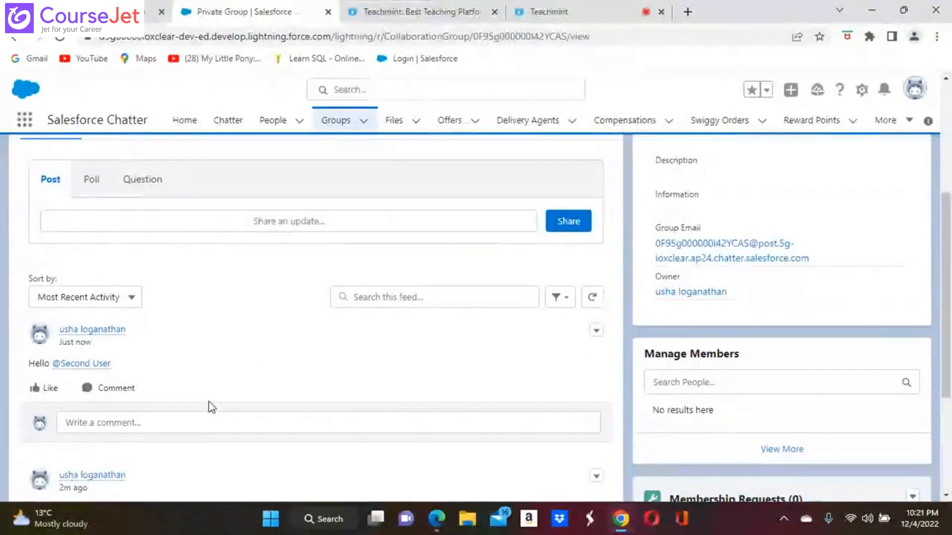
pyautogui.scroll(2, 323, 350)
pyautogui.scroll(3, 323, 349)
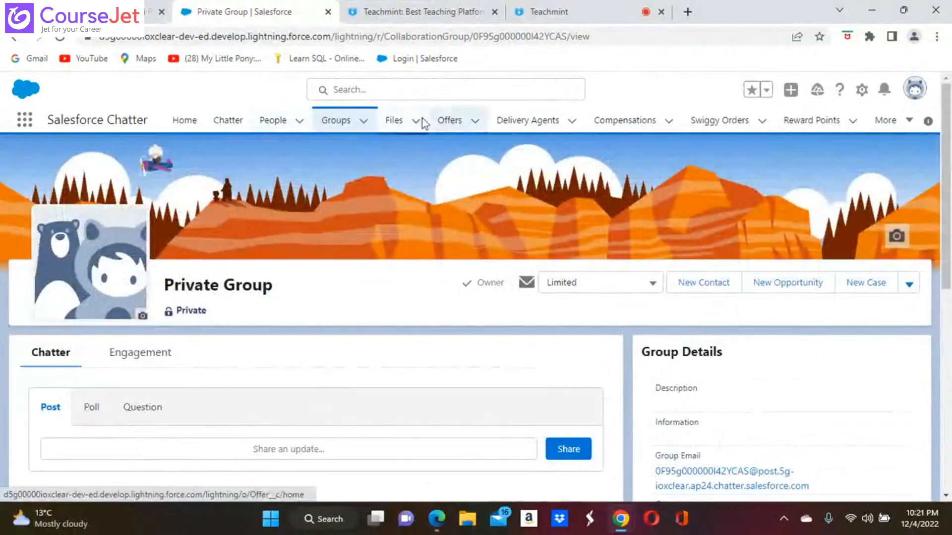
pyautogui.click(335, 124)
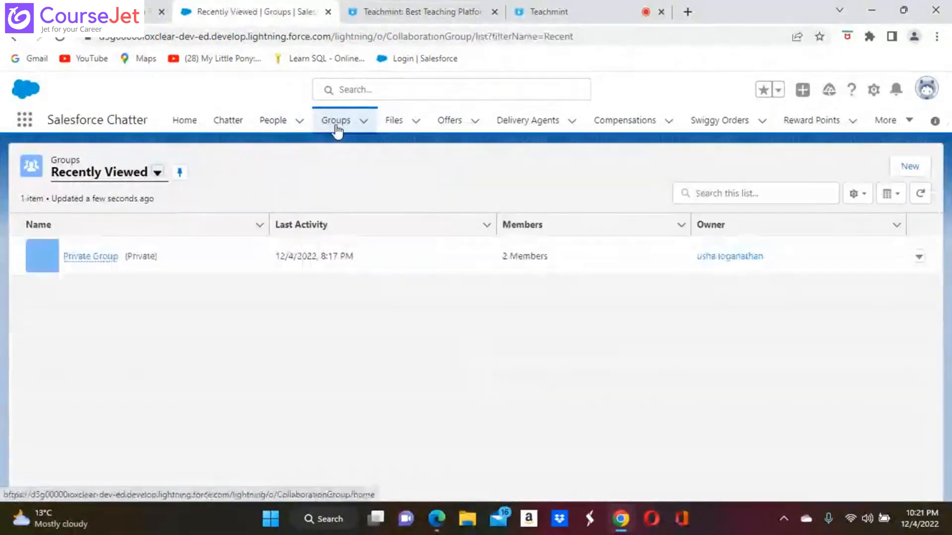
pyautogui.click(86, 258)
# Step: Bring the other user's Edge window to the front
pyautogui.scroll(-3, 574, 295)
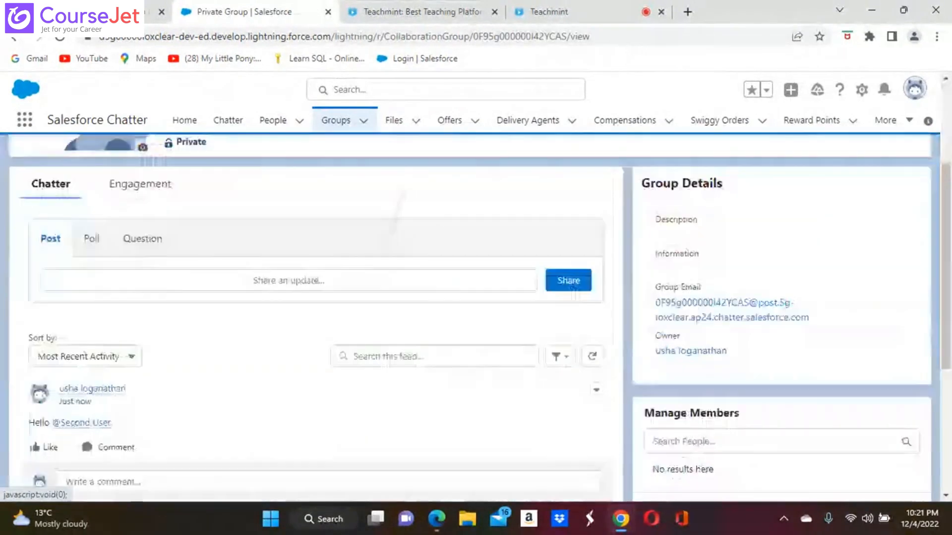
pyautogui.scroll(-1, 573, 293)
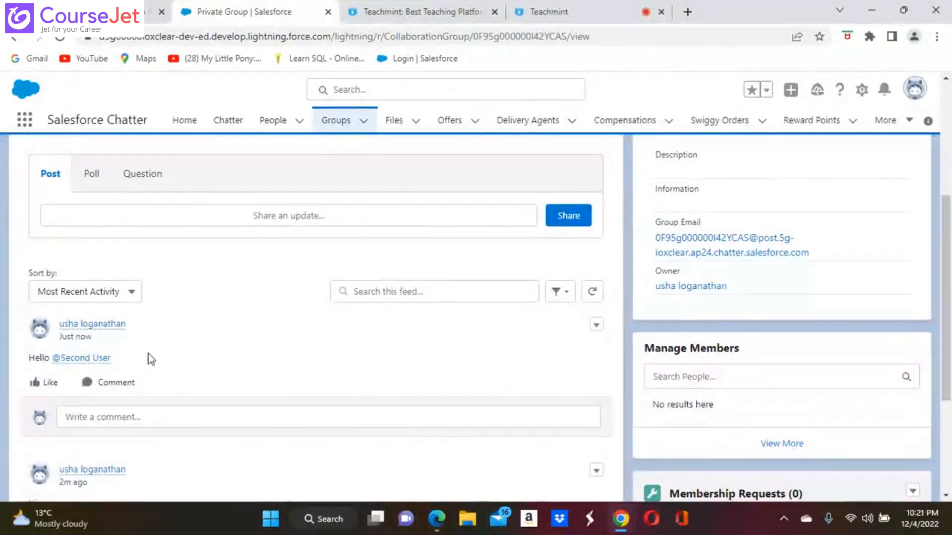
pyautogui.moveTo(438, 526)
pyautogui.click(436, 446)
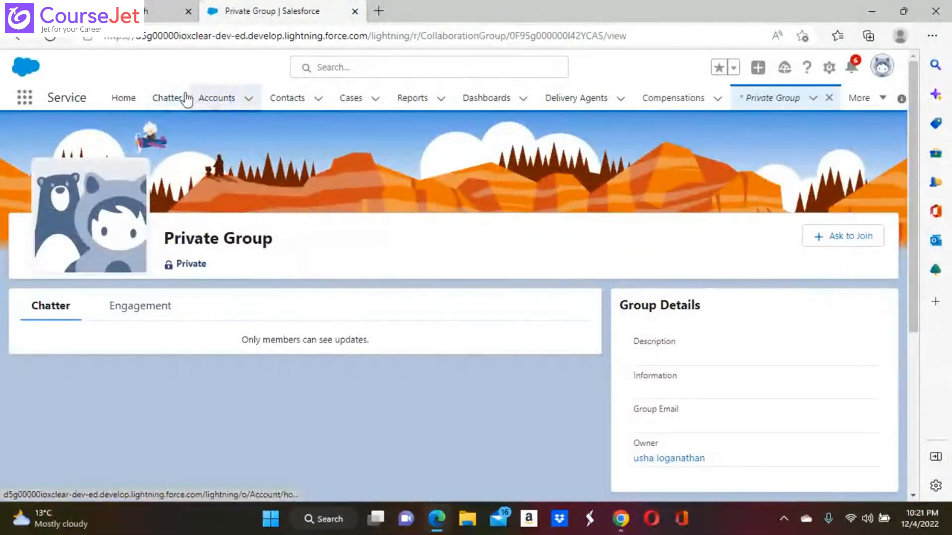
# Step: As the other user, open Private Group from Chatter's recent groups and view its feed and Members card
pyautogui.click(169, 98)
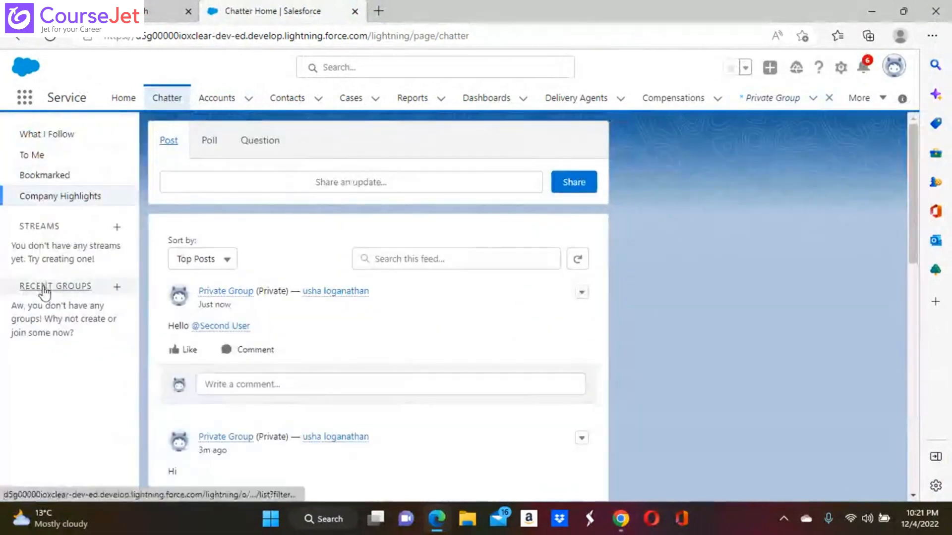
pyautogui.click(50, 286)
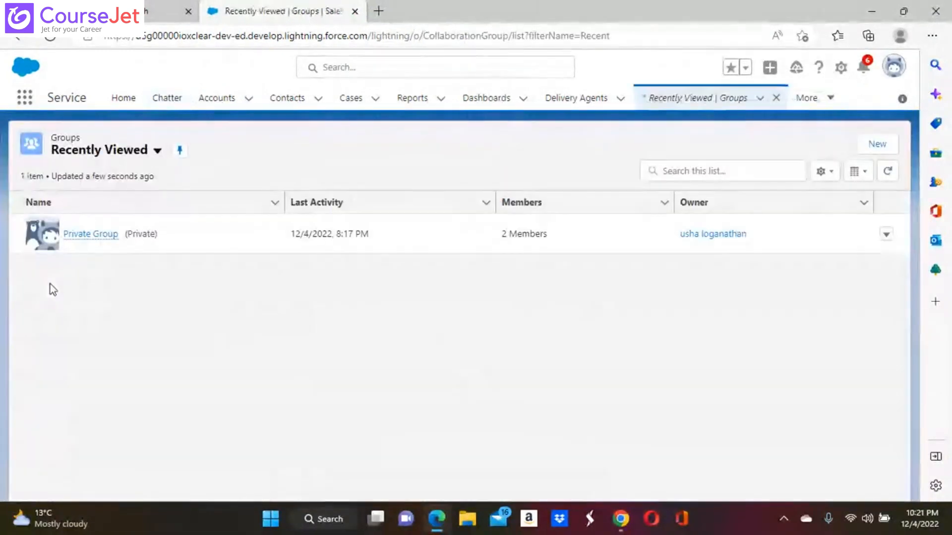
pyautogui.click(84, 237)
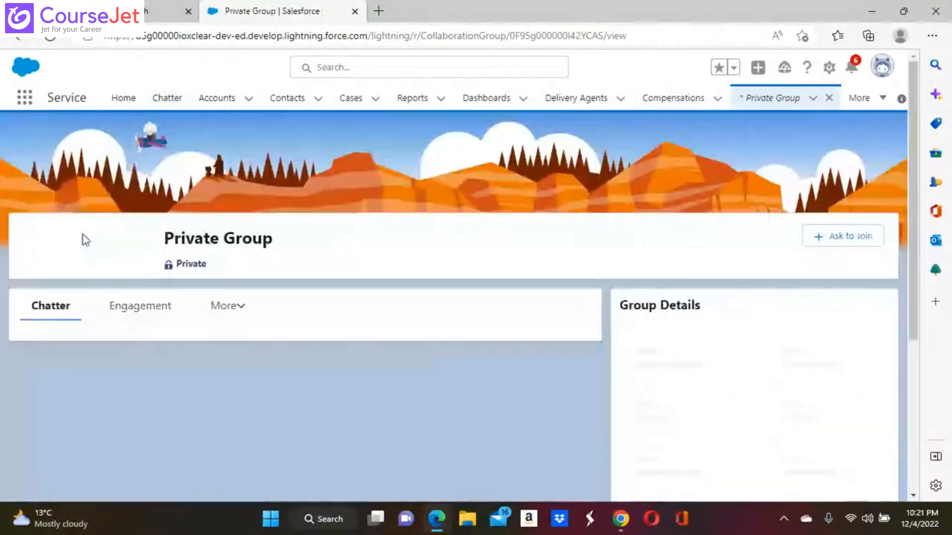
pyautogui.scroll(-3, 254, 295)
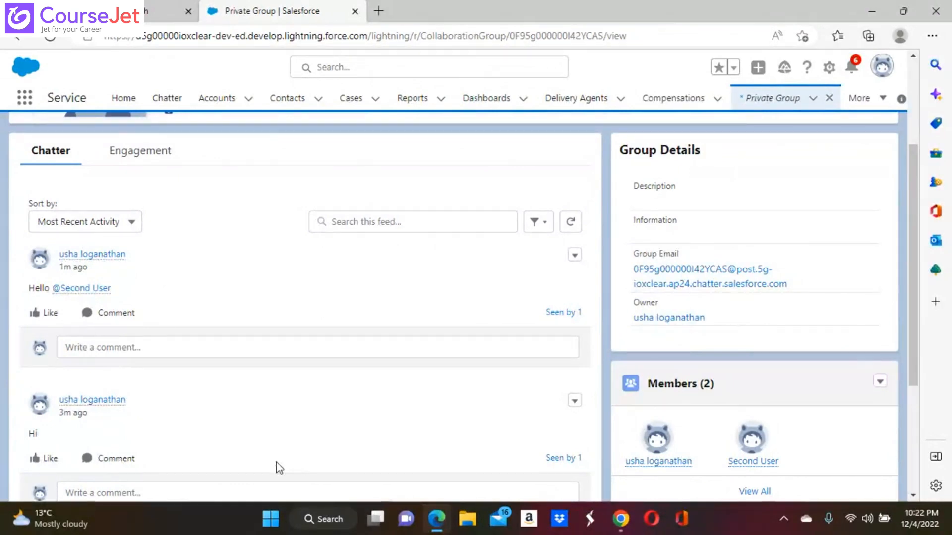
pyautogui.moveTo(620, 521)
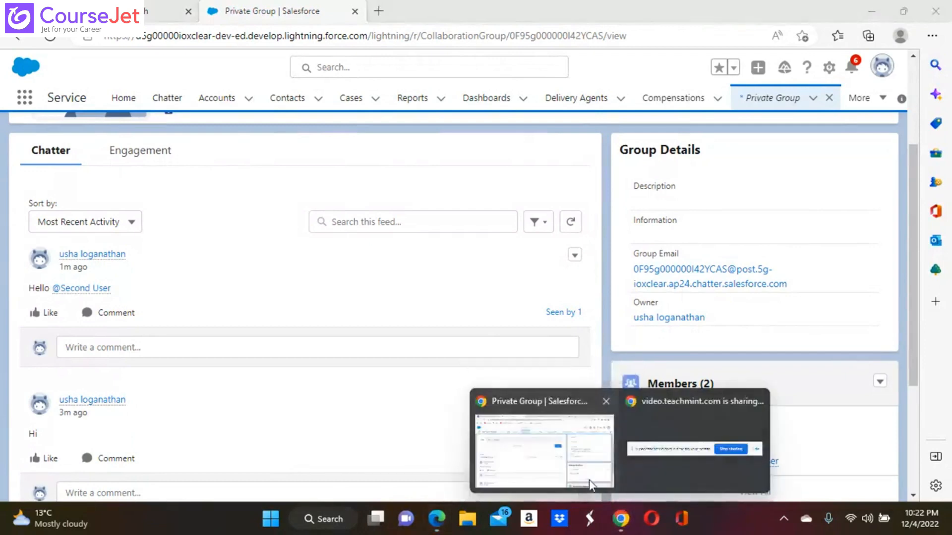
pyautogui.click(589, 484)
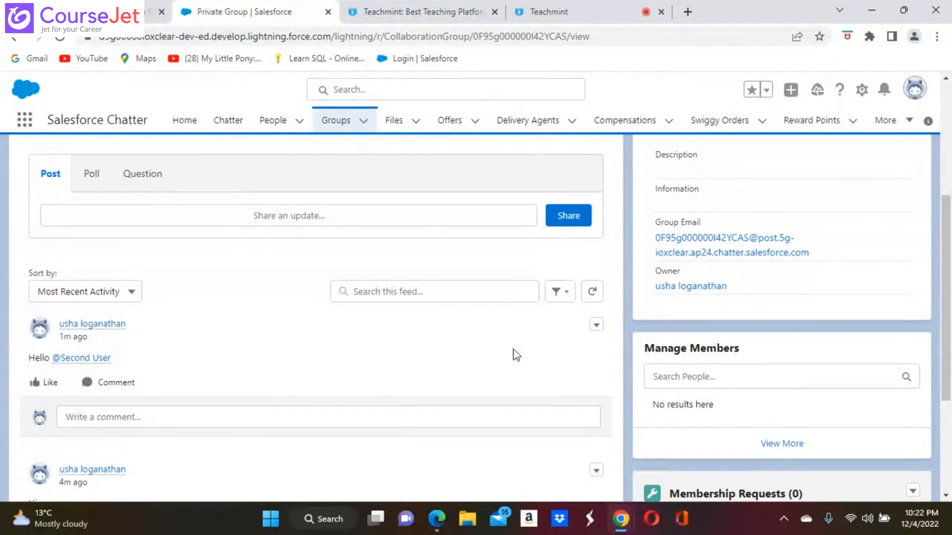
pyautogui.scroll(5, 515, 355)
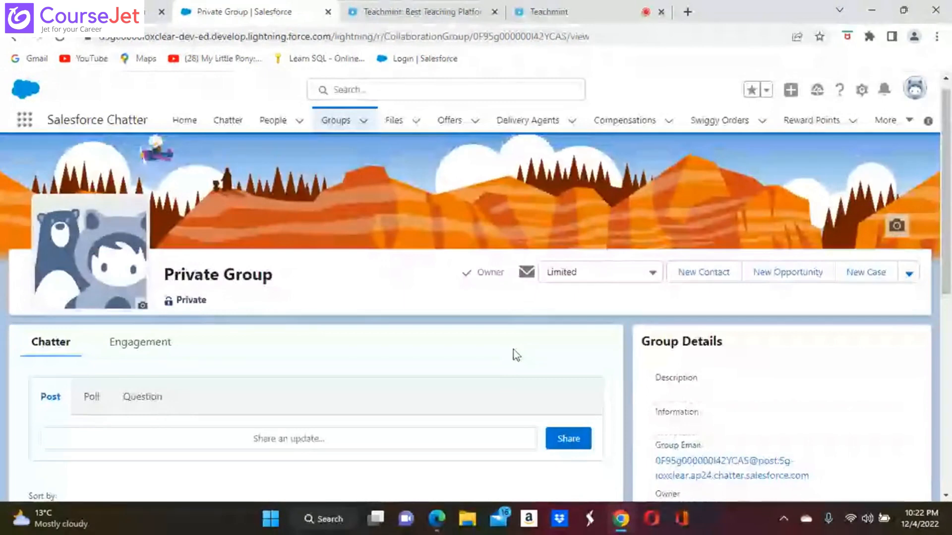
pyautogui.scroll(-2, 516, 355)
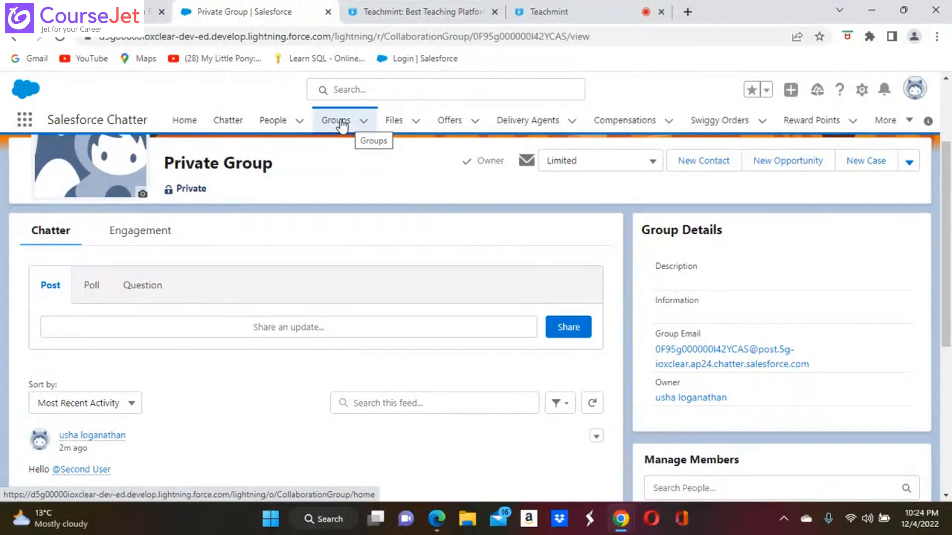
# Step: Switch to the other user's window and change the org's interface to Salesforce Classic
pyautogui.click(437, 520)
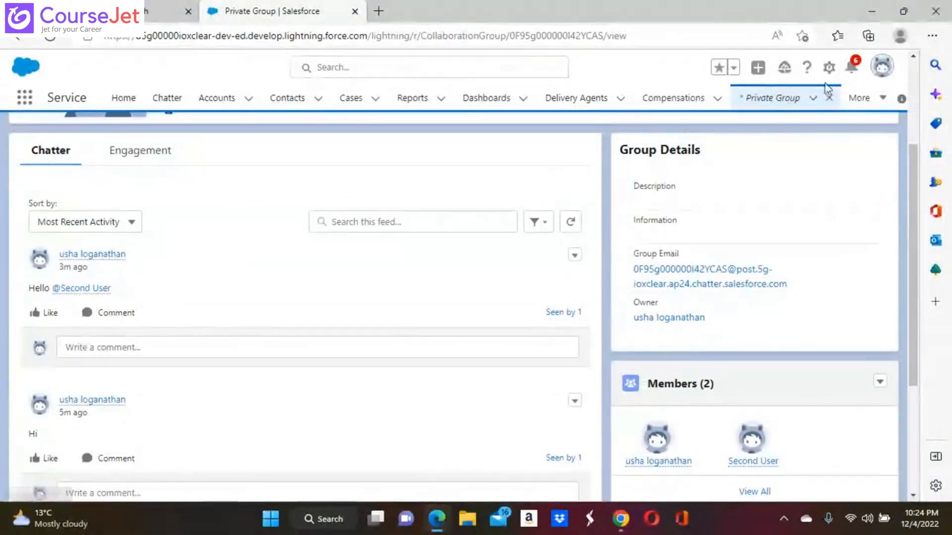
pyautogui.click(883, 66)
pyautogui.click(733, 270)
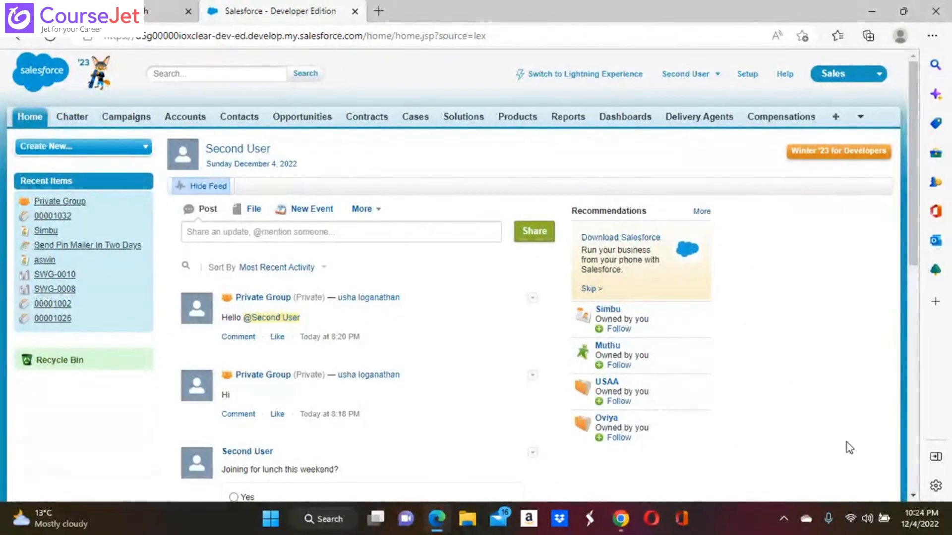
# Step: Show the Chatter Active Groups list in Classic, which contains only Private Group
pyautogui.click(77, 122)
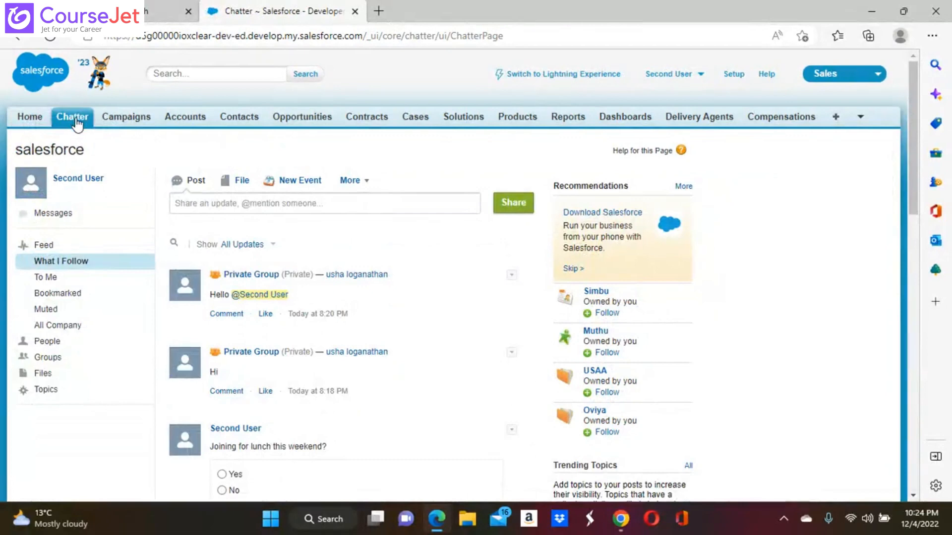
pyautogui.click(76, 123)
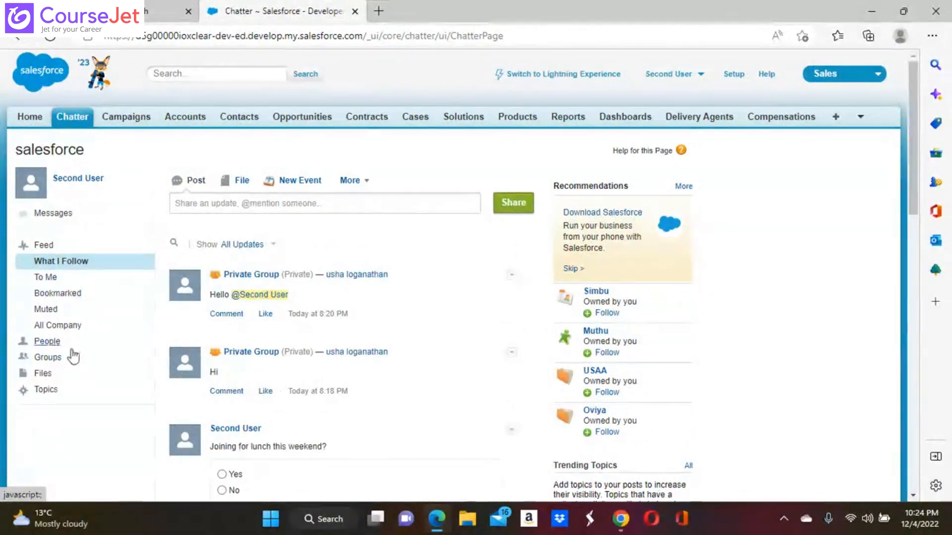
pyautogui.click(48, 357)
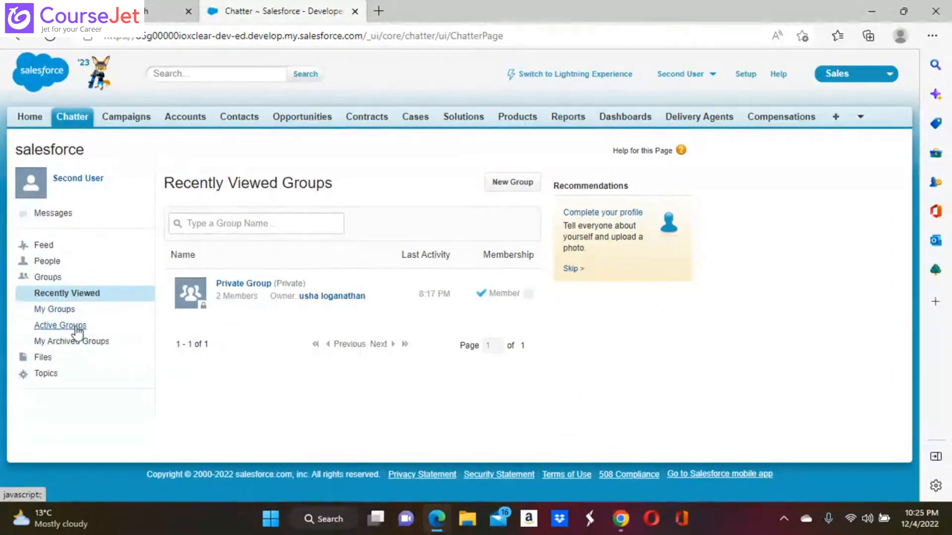
pyautogui.click(77, 327)
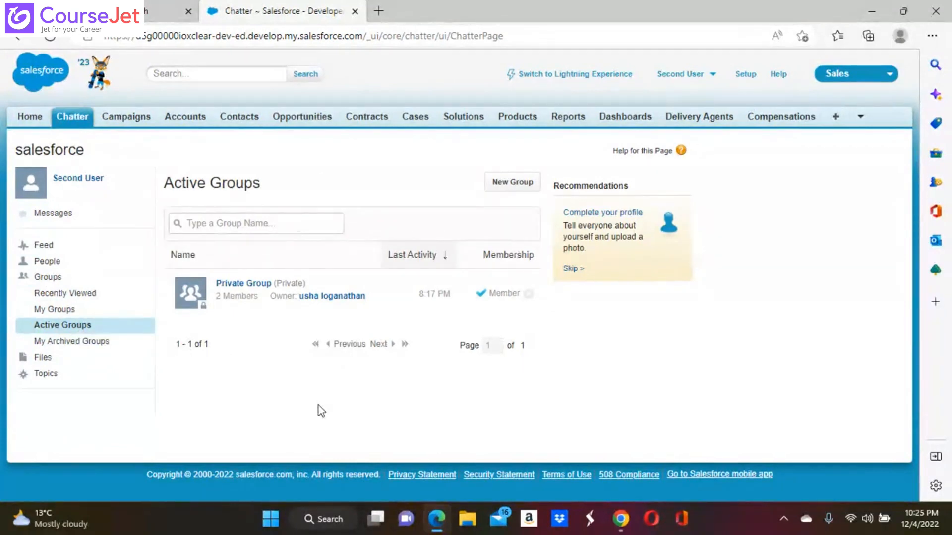
# Step: Create a Private Chatter group 'Customer Group' that allows customers, save it, and accept the customer-access warning
pyautogui.click(520, 185)
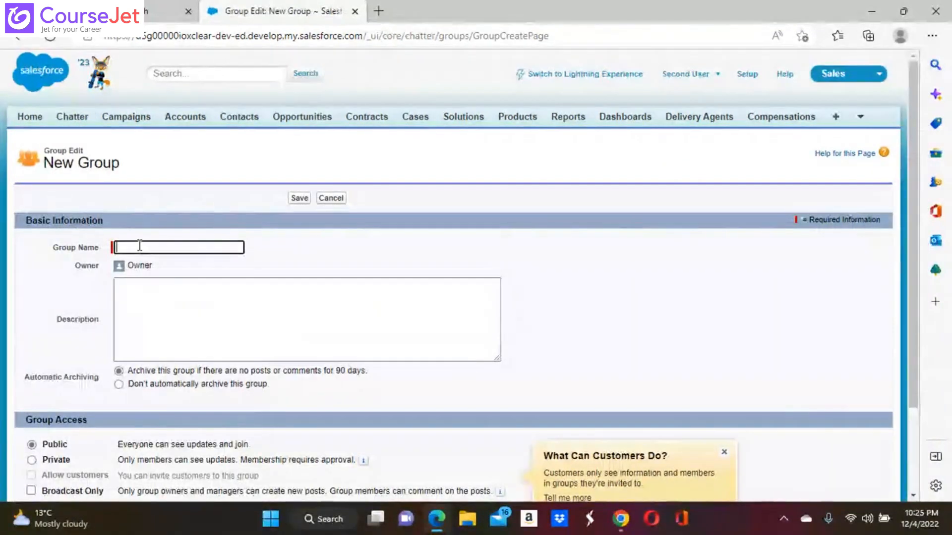
pyautogui.write('Cu')
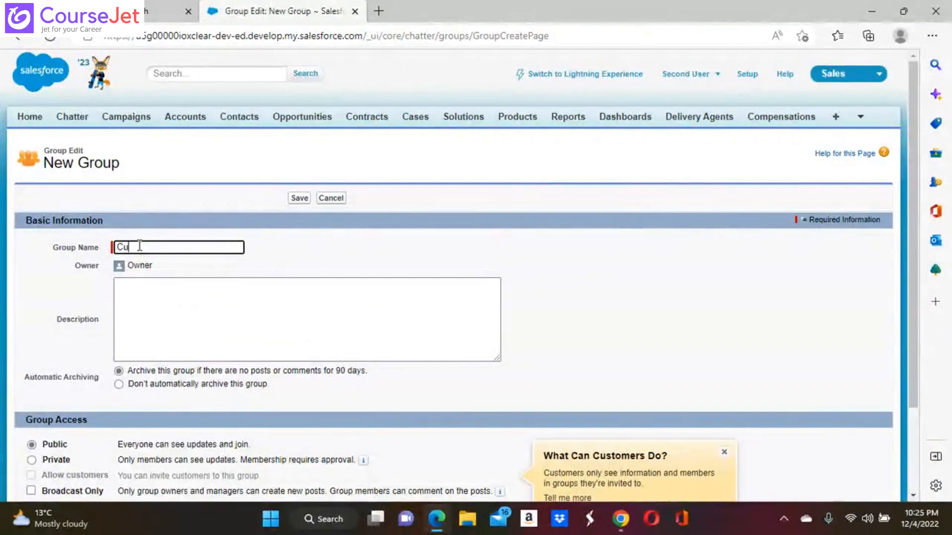
pyautogui.write('stomer Group')
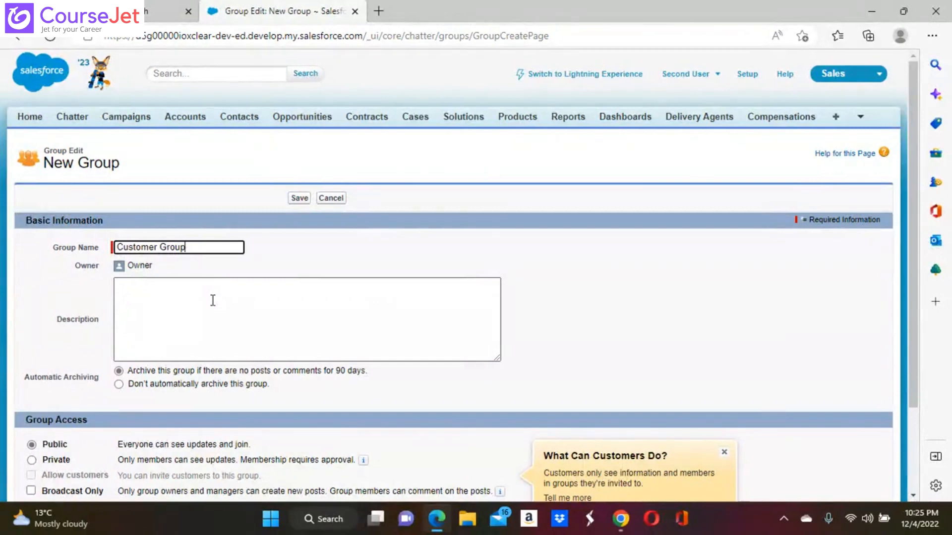
pyautogui.scroll(-3, 99, 378)
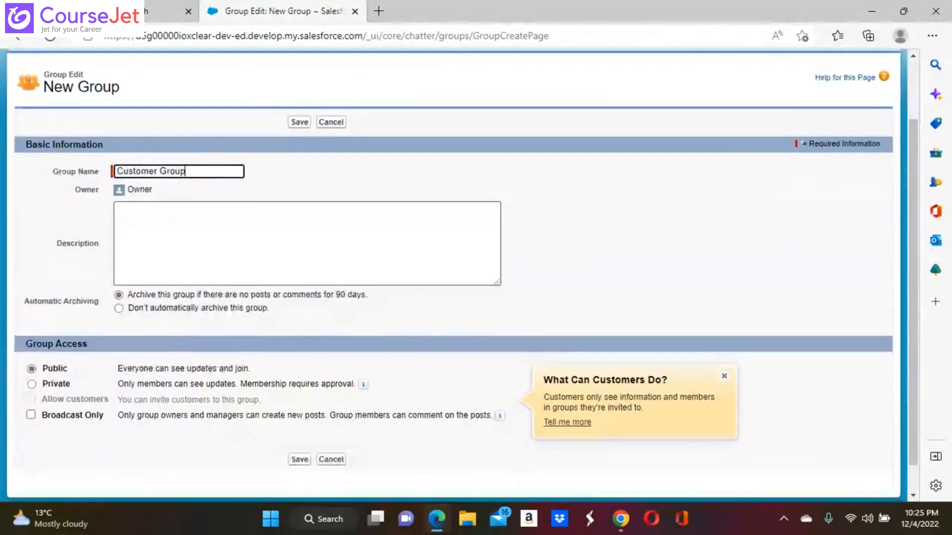
pyautogui.click(32, 385)
pyautogui.scroll(-2, 33, 391)
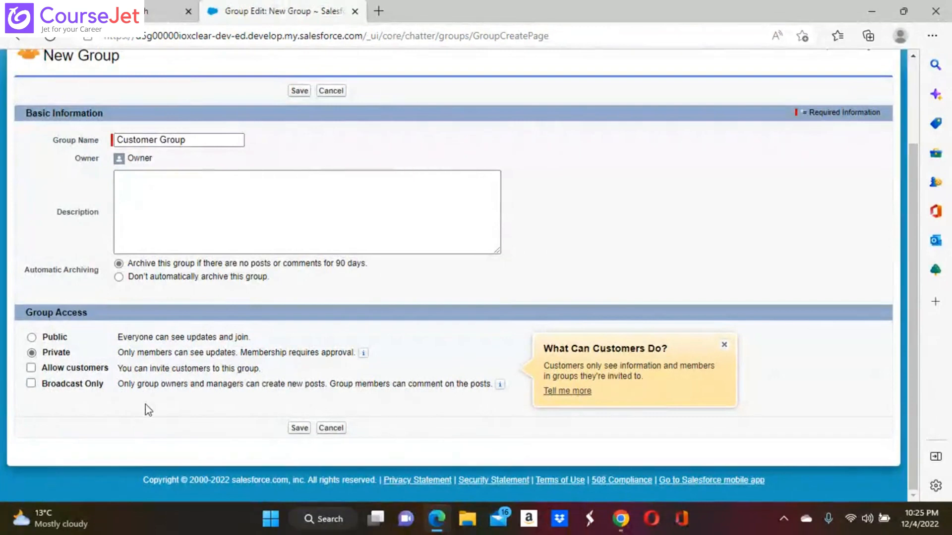
pyautogui.click(32, 337)
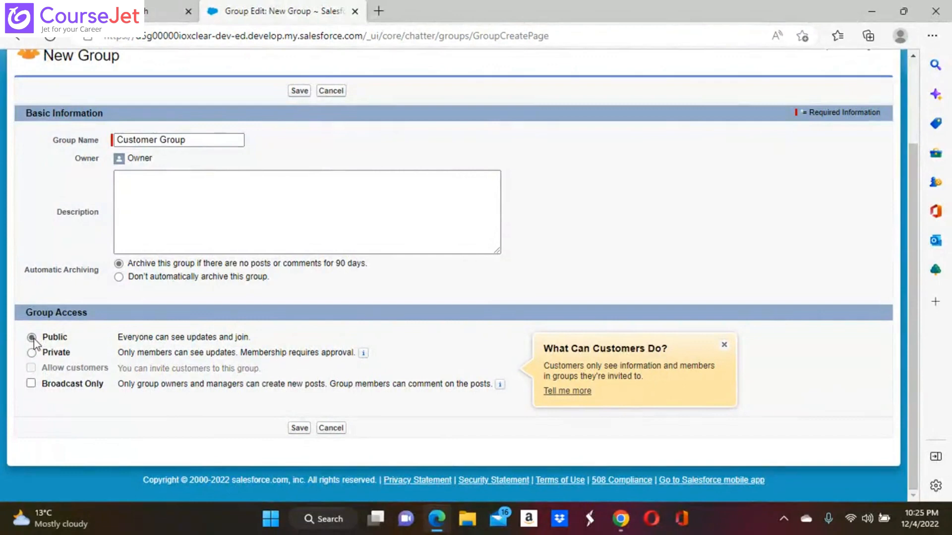
pyautogui.click(33, 353)
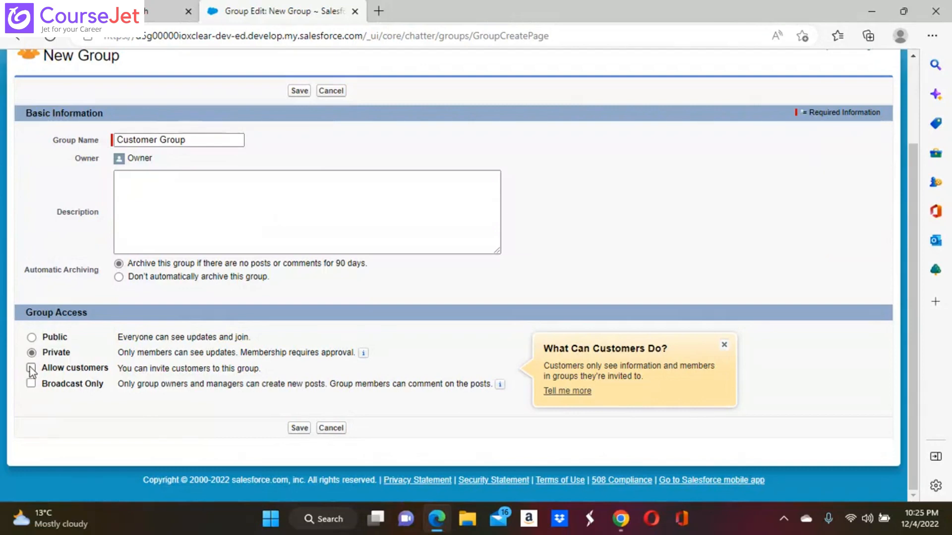
pyautogui.click(31, 369)
pyautogui.click(299, 428)
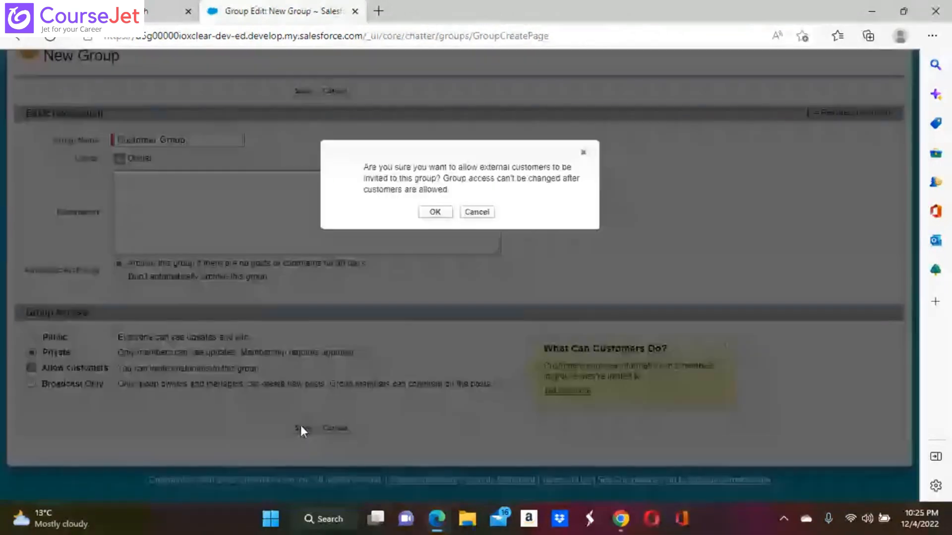
pyautogui.click(435, 212)
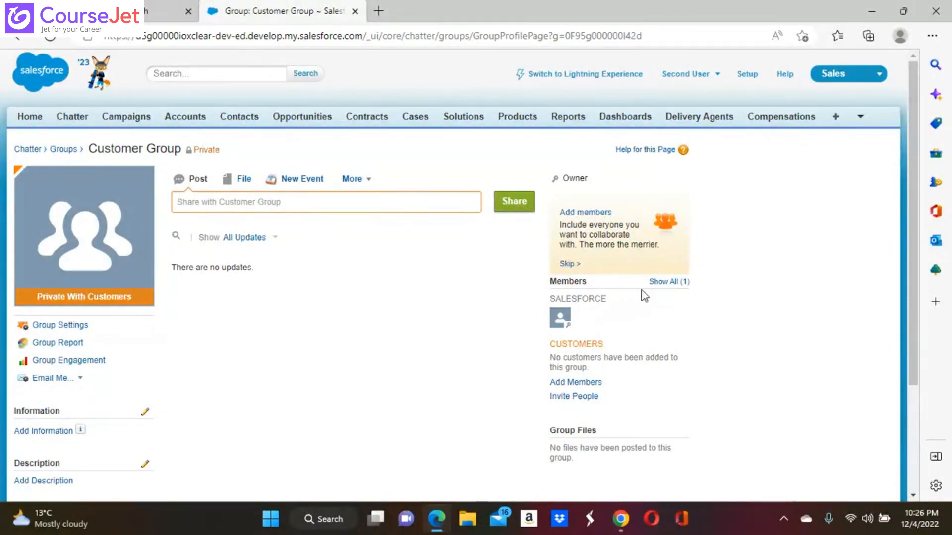
# Step: Add another internal user to Customer Group as a second member
pyautogui.click(587, 213)
pyautogui.click(543, 213)
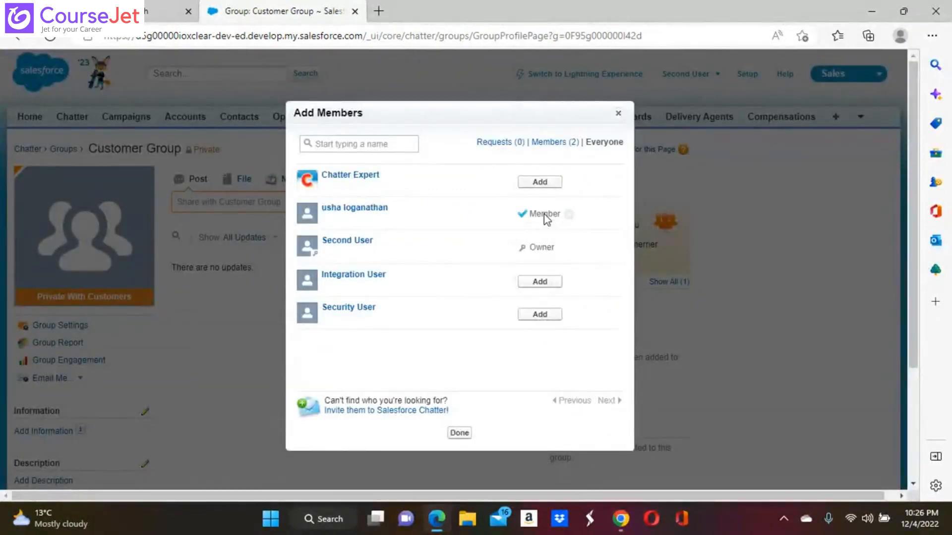
pyautogui.click(459, 434)
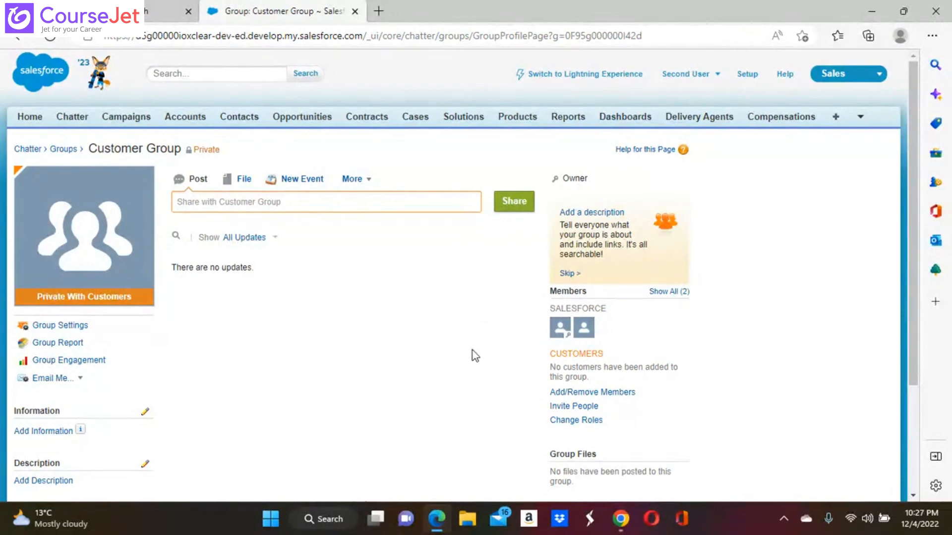
pyautogui.click(620, 518)
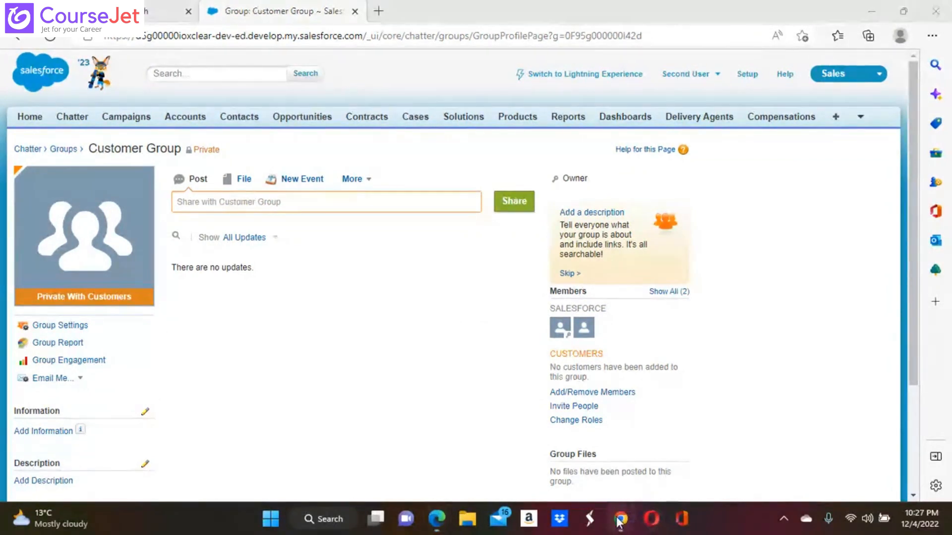
# Step: In the Lightning window, go to Setup and find Users by searching 'user' in Quick Find
pyautogui.click(543, 443)
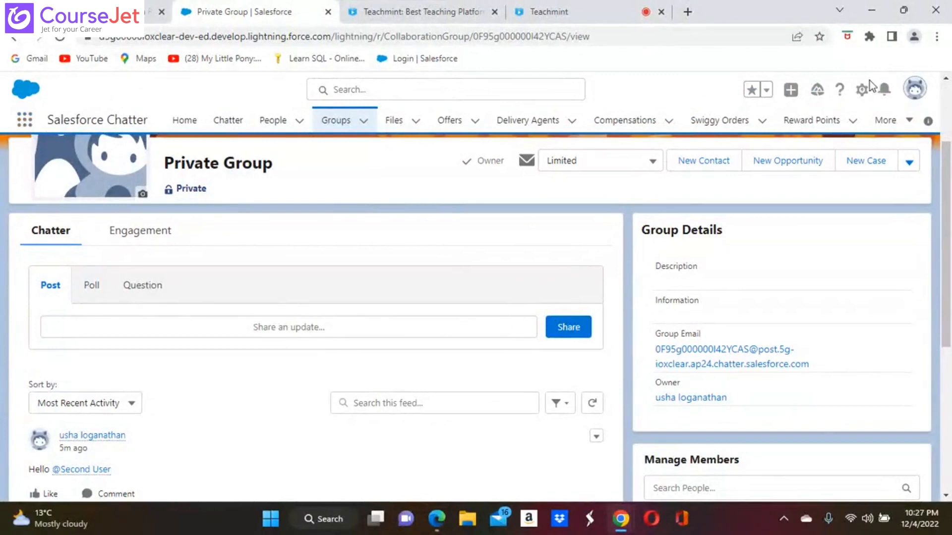
pyautogui.click(862, 91)
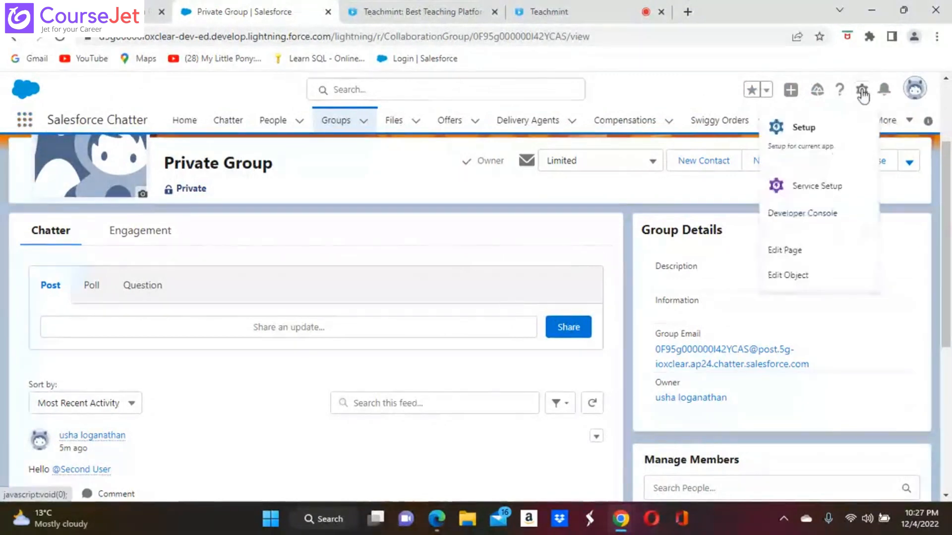
pyautogui.click(807, 145)
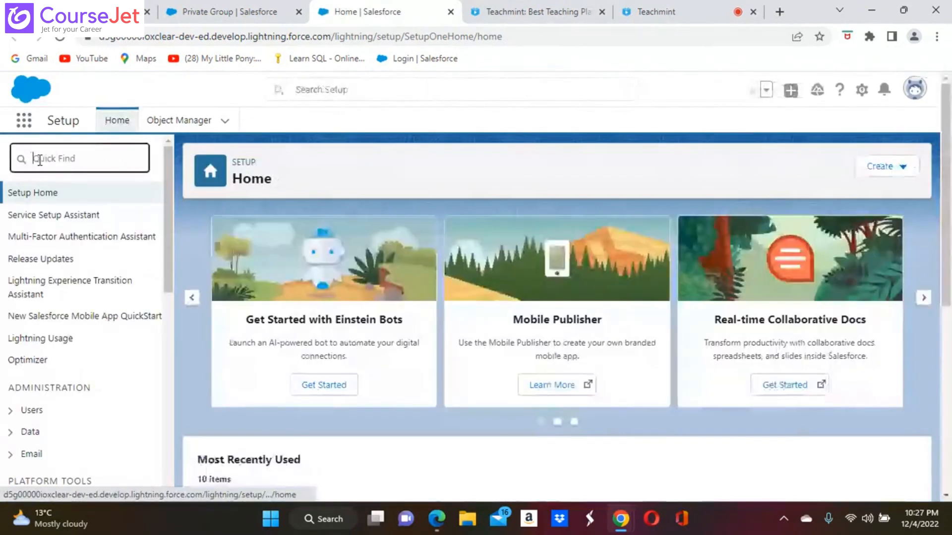
pyautogui.click(39, 161)
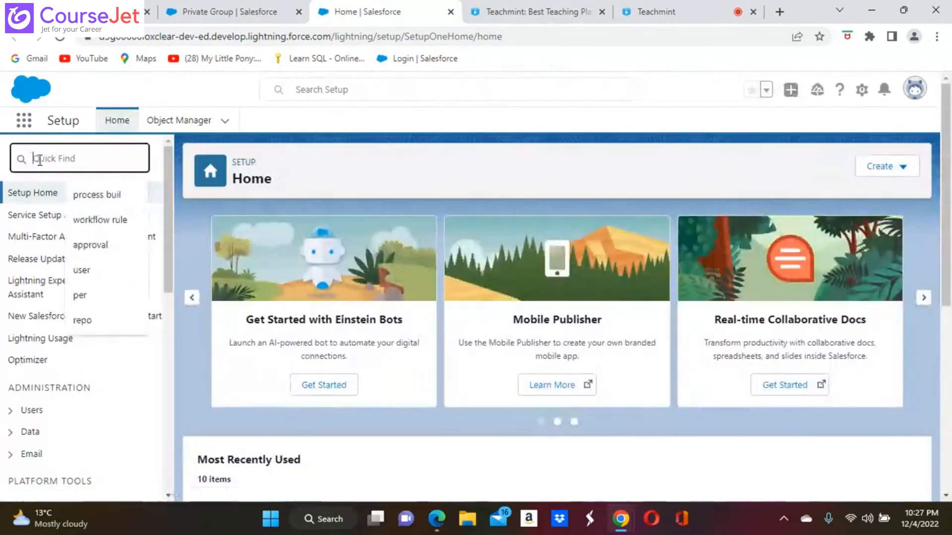
pyautogui.write('user')
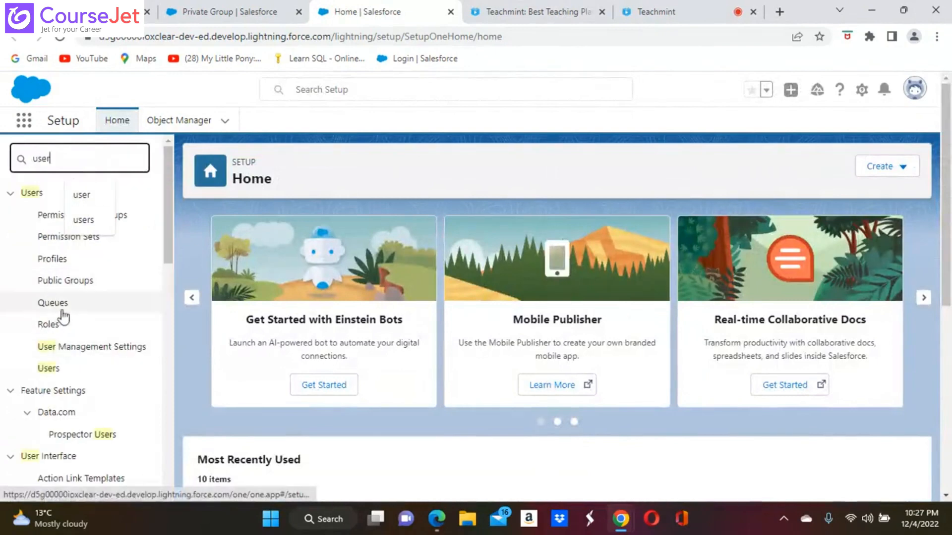
pyautogui.click(45, 368)
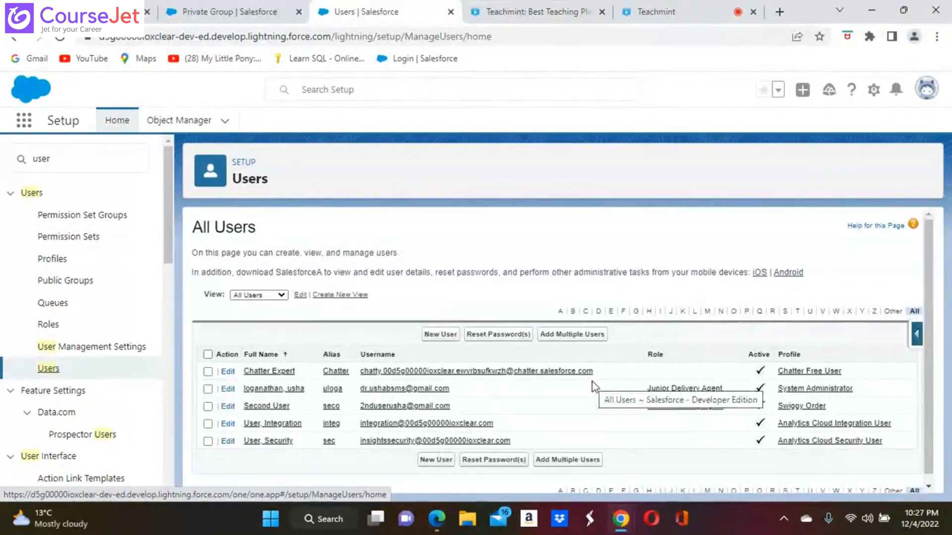
# Step: Start a new user with last name Customer, alias cust, and the user's e-mail address
pyautogui.click(441, 334)
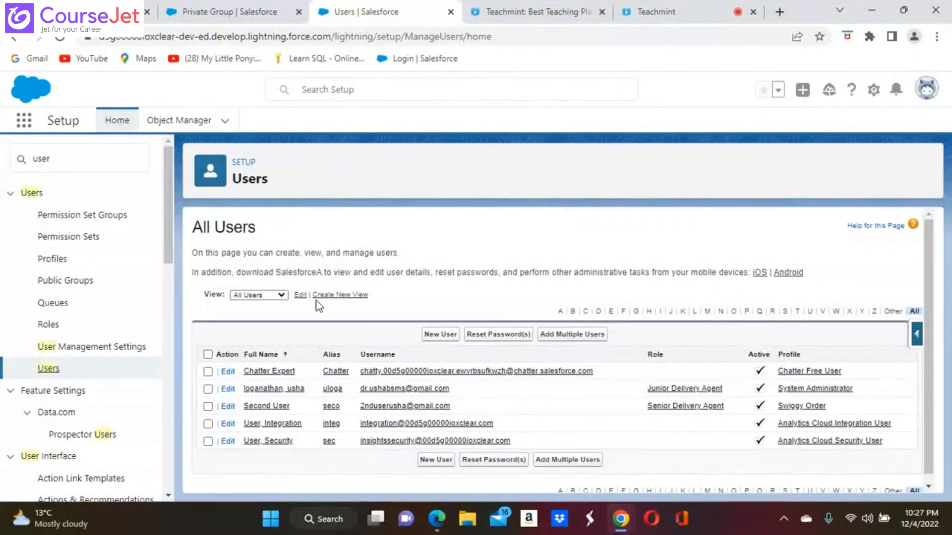
pyautogui.click(441, 335)
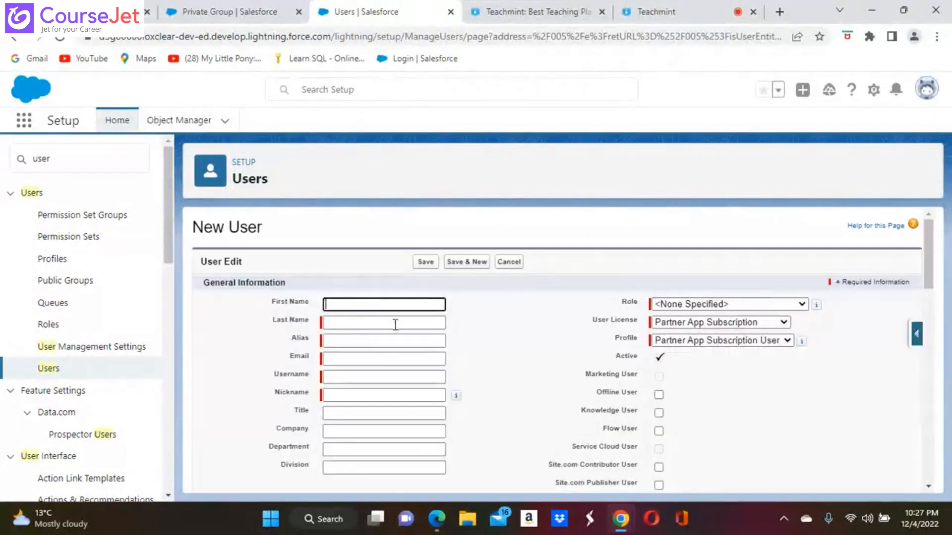
pyautogui.click(342, 321)
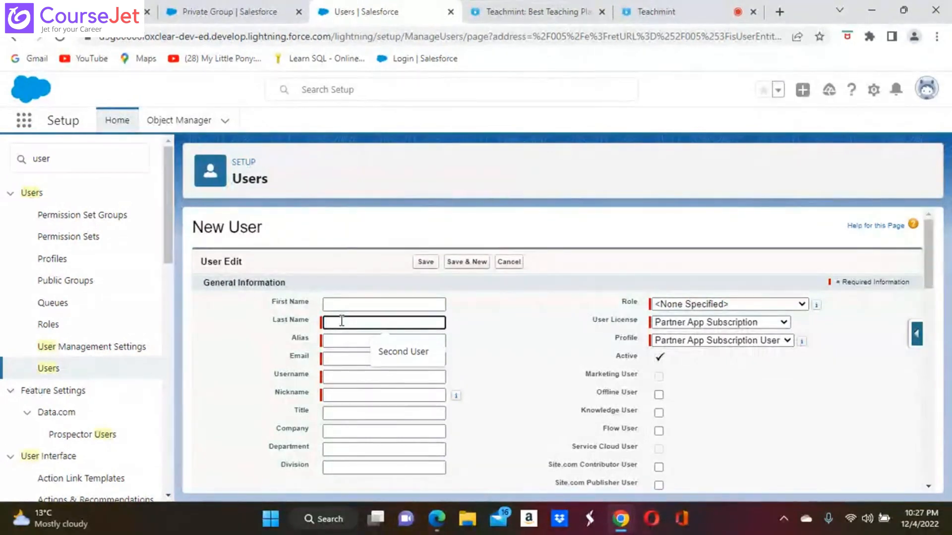
pyautogui.write('Custo')
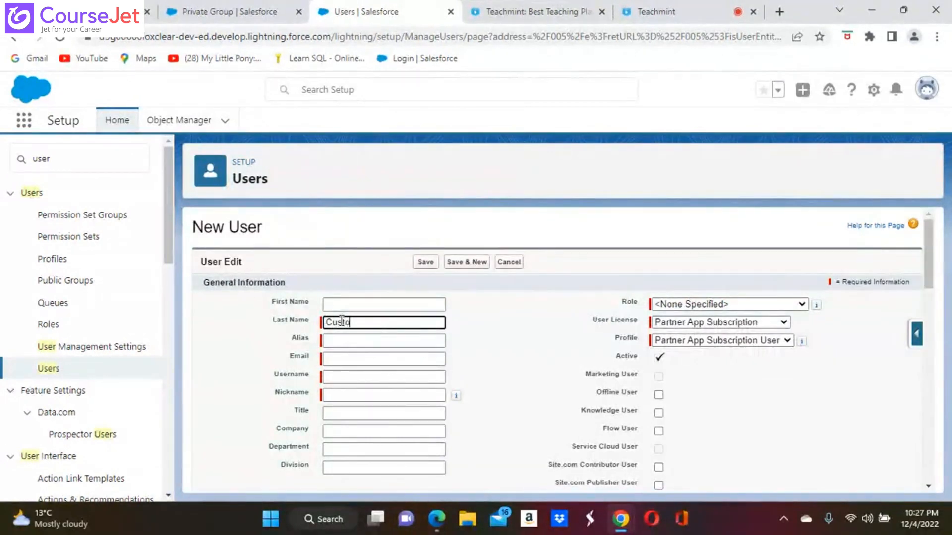
pyautogui.write('mer')
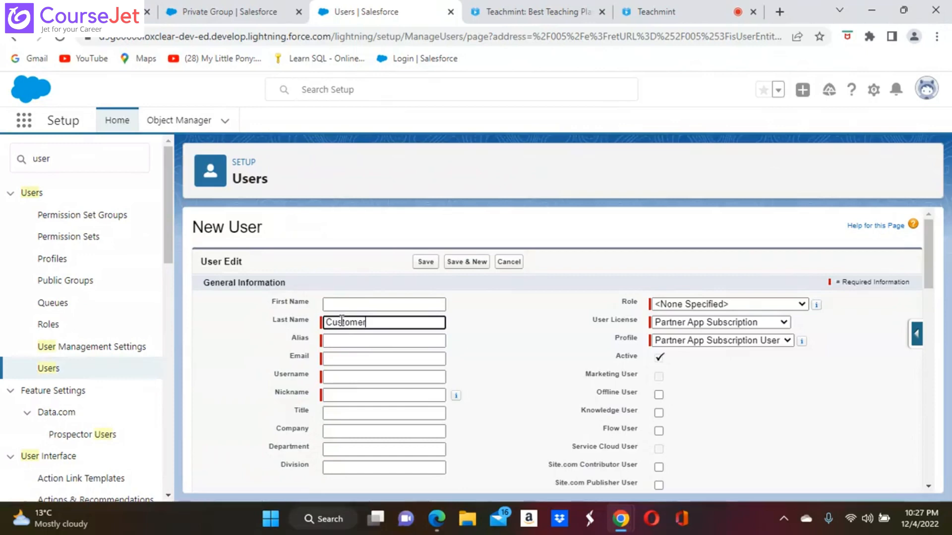
pyautogui.click(381, 342)
pyautogui.write('cust')
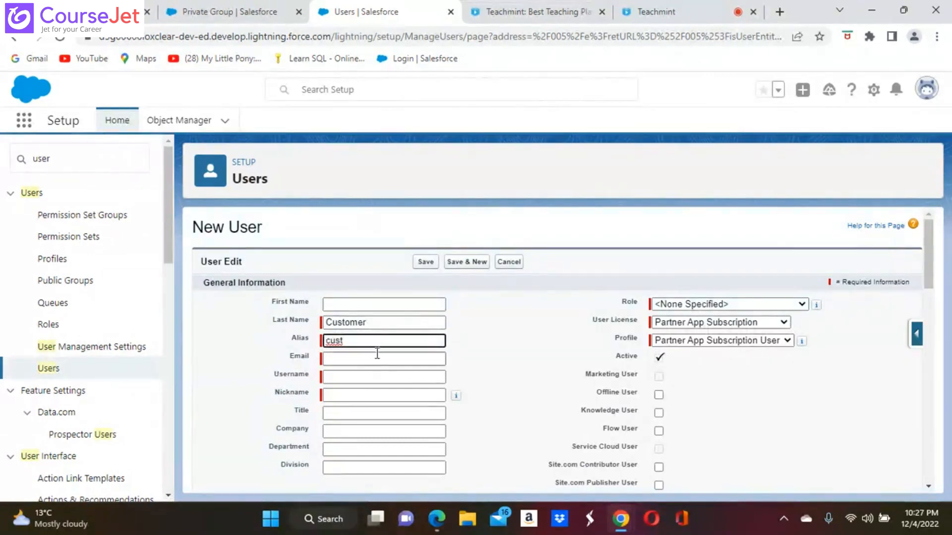
pyautogui.click(376, 359)
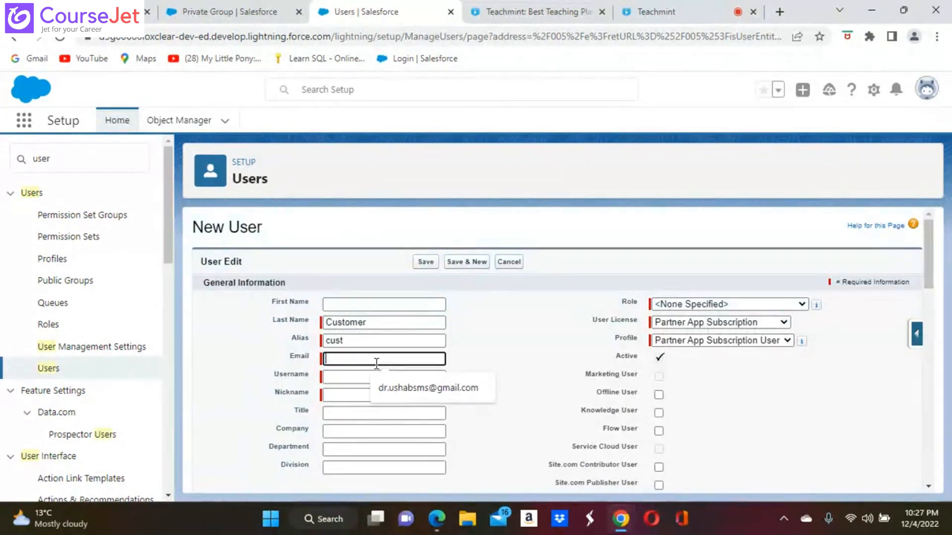
pyautogui.click(399, 389)
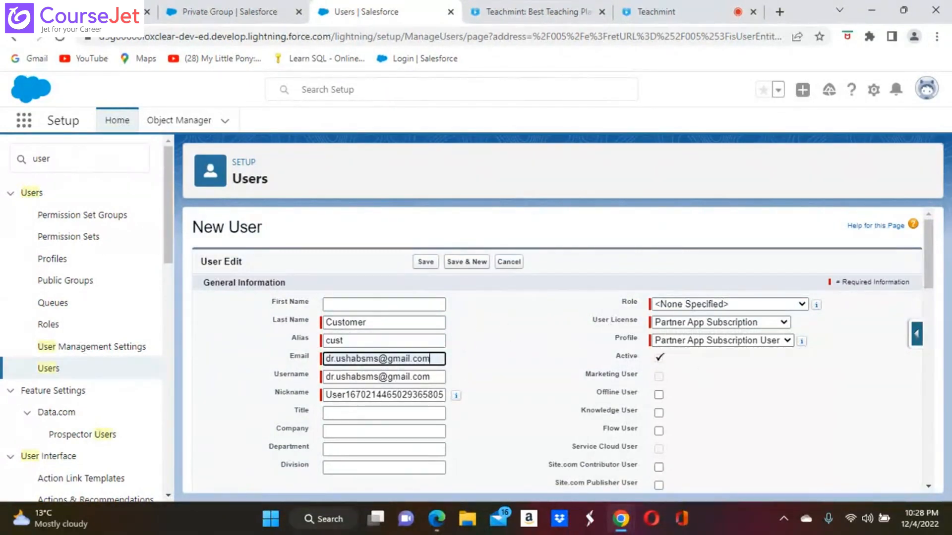
pyautogui.scroll(-1, 563, 353)
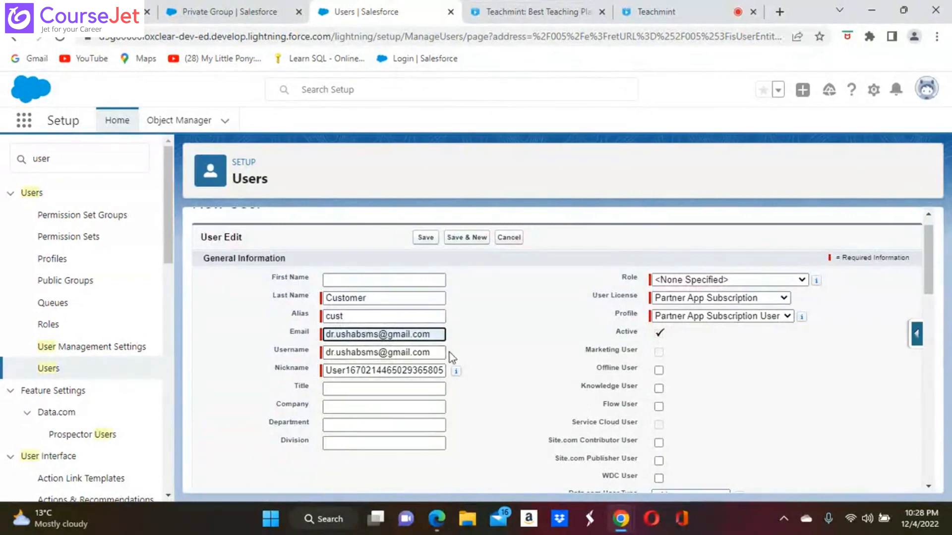
# Step: Change the username's name part before the @ to 'customeruser'
pyautogui.click(380, 350)
pyautogui.press('BackSpace')
pyautogui.press('BackSpace')
pyautogui.press('BackSpace')
pyautogui.press('BackSpace')
pyautogui.press('BackSpace')
pyautogui.press('BackSpace')
pyautogui.press('BackSpace')
pyautogui.press('BackSpace')
pyautogui.press('BackSpace')
pyautogui.press('BackSpace')
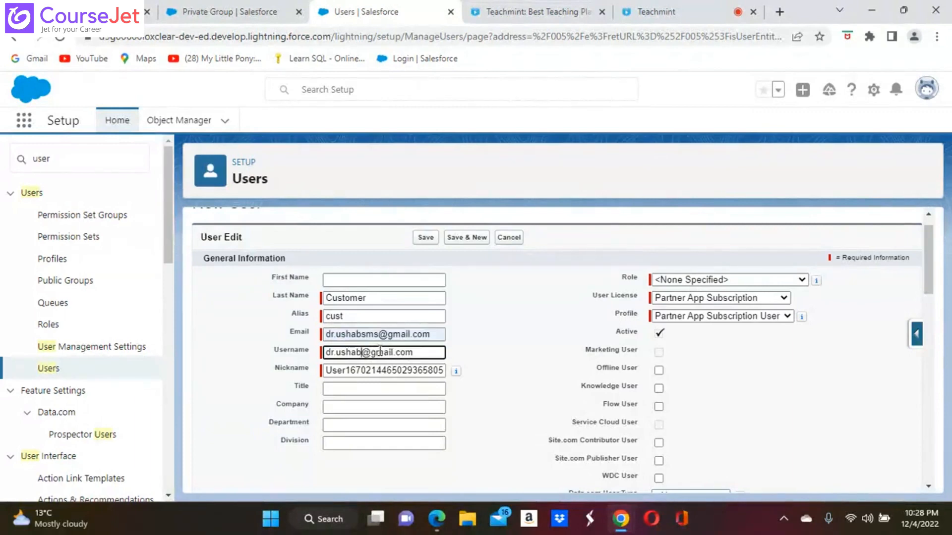
pyautogui.press('BackSpace')
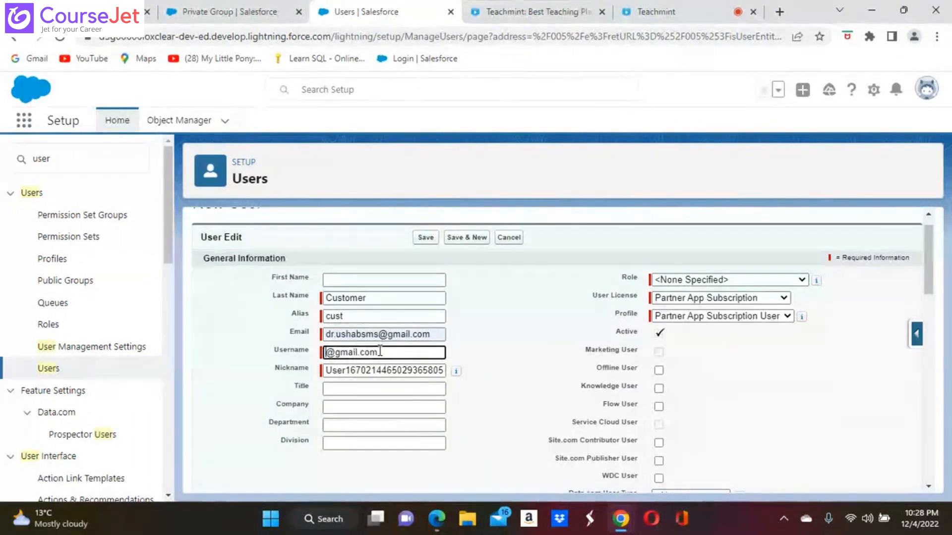
pyautogui.write('custo')
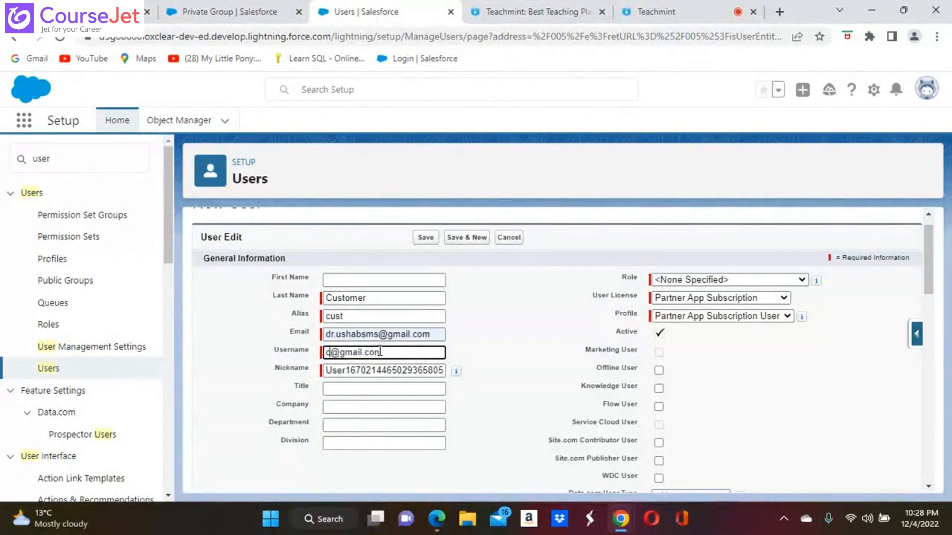
pyautogui.write('merus')
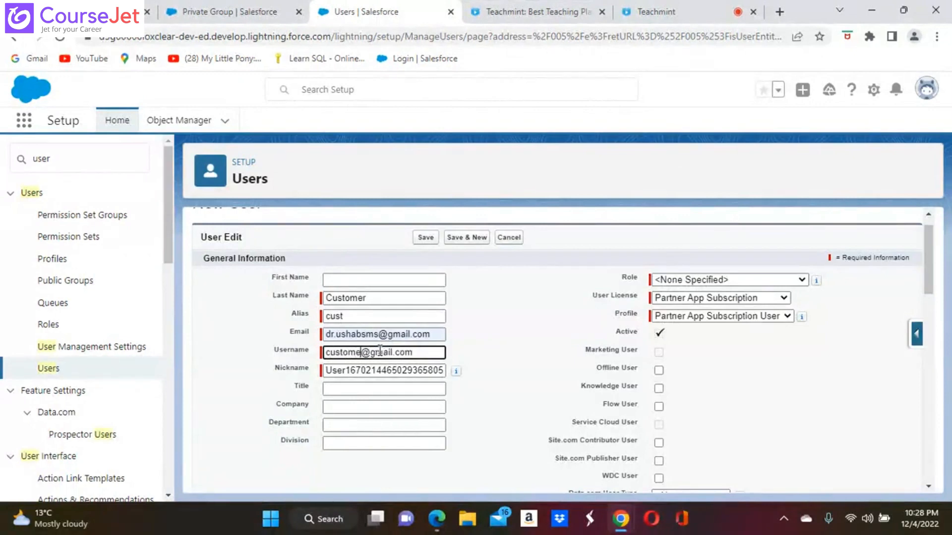
pyautogui.write('er')
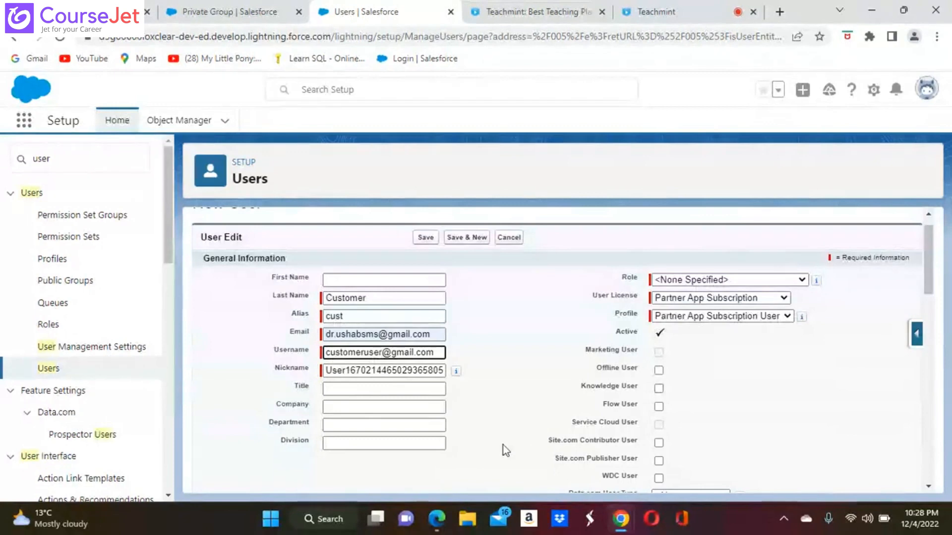
pyautogui.scroll(2, 476, 347)
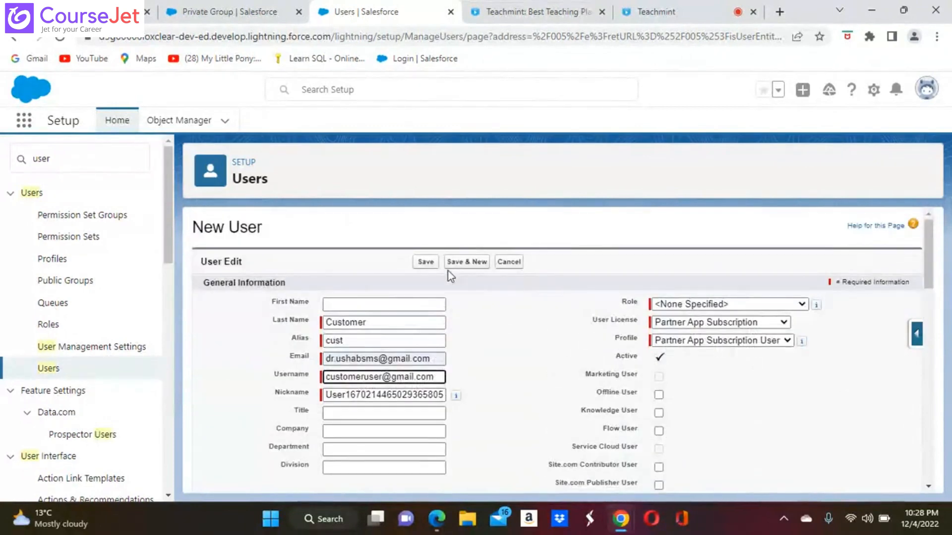
# Step: Save the user, fixing the Duplicate Username error by appending 'usha' to the username
pyautogui.click(423, 262)
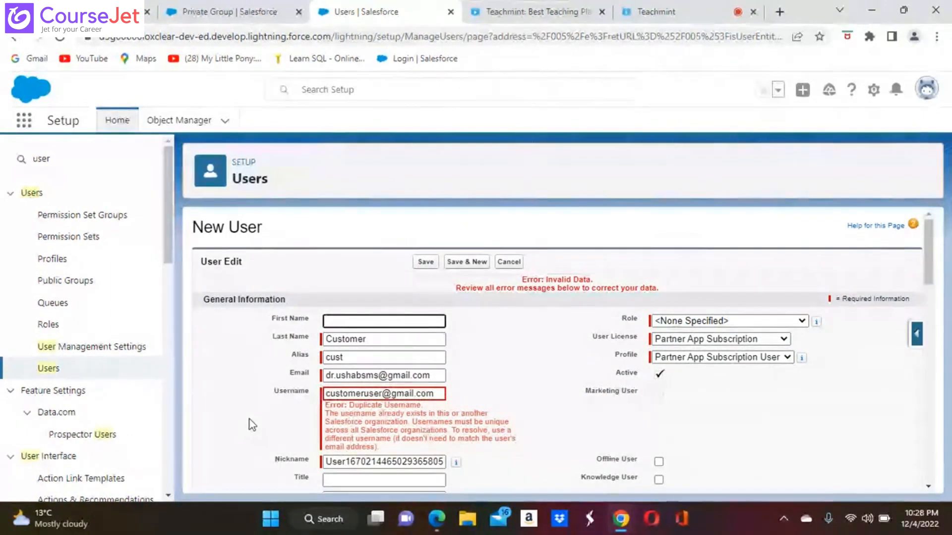
pyautogui.click(381, 395)
pyautogui.write('usha')
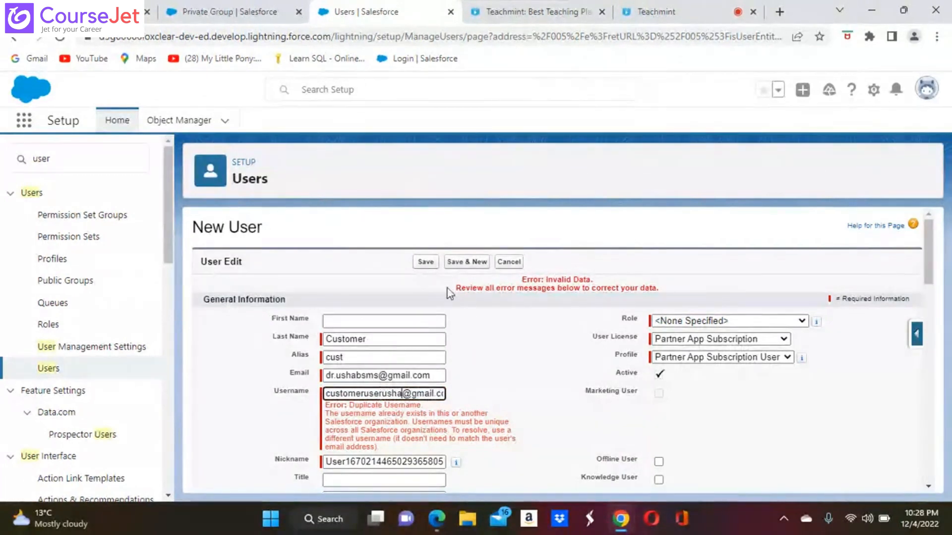
pyautogui.click(425, 262)
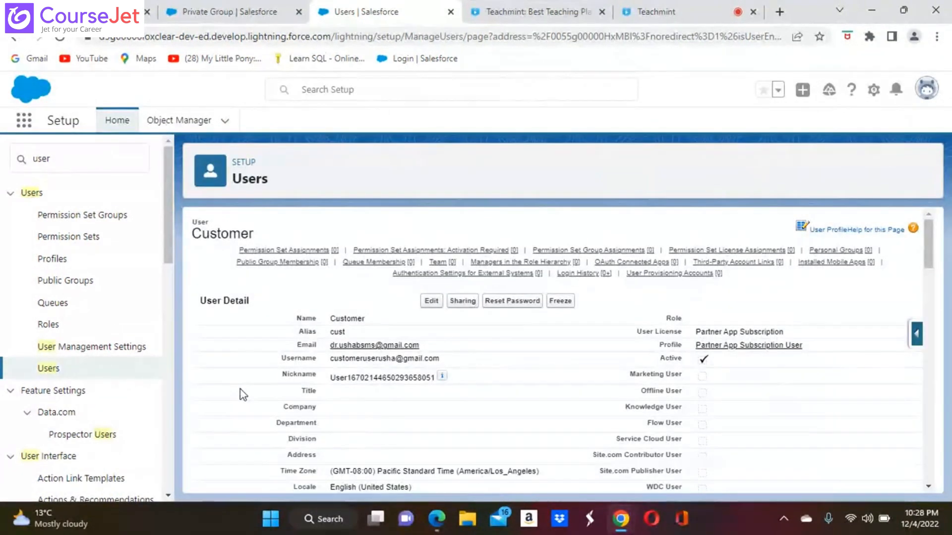
# Step: Review Customer's User License and Profile options without changes, then return to the All Users list
pyautogui.click(431, 301)
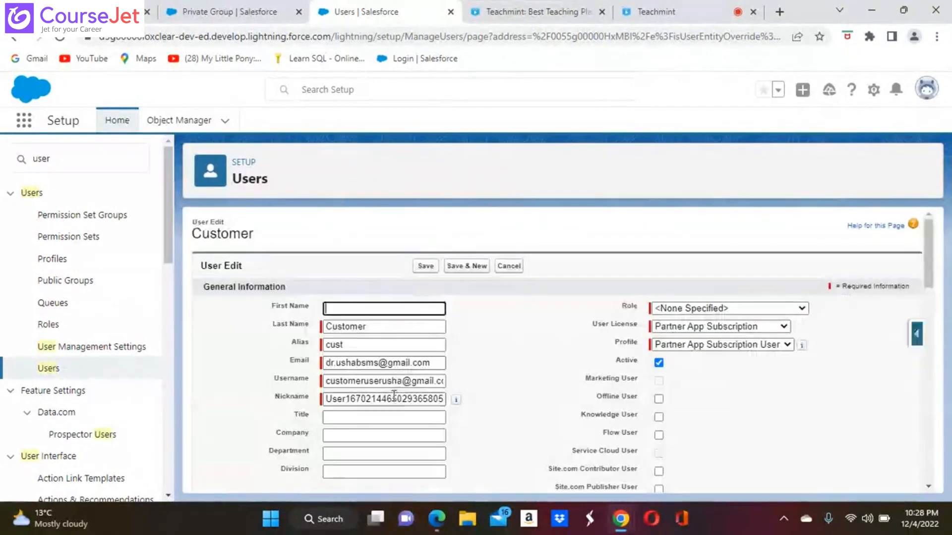
pyautogui.scroll(-3, 225, 390)
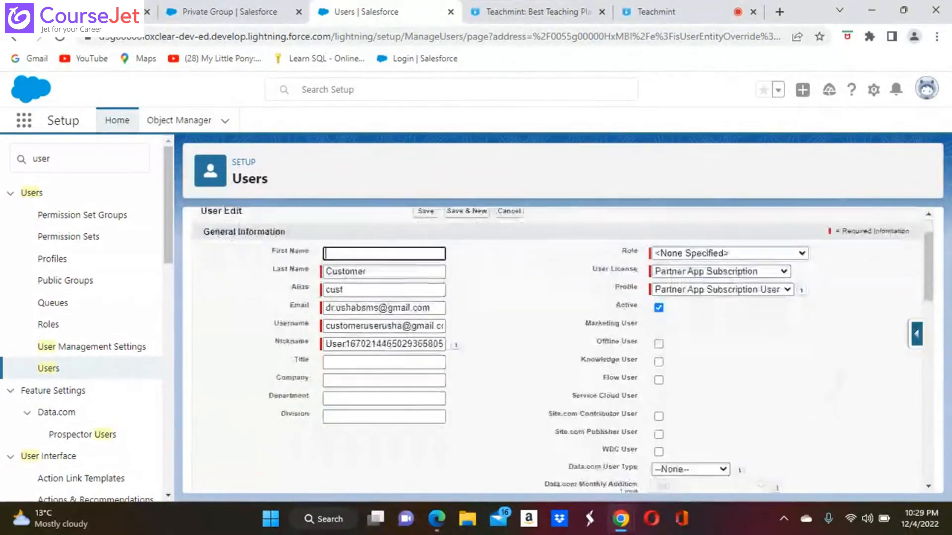
pyautogui.scroll(-3, 560, 349)
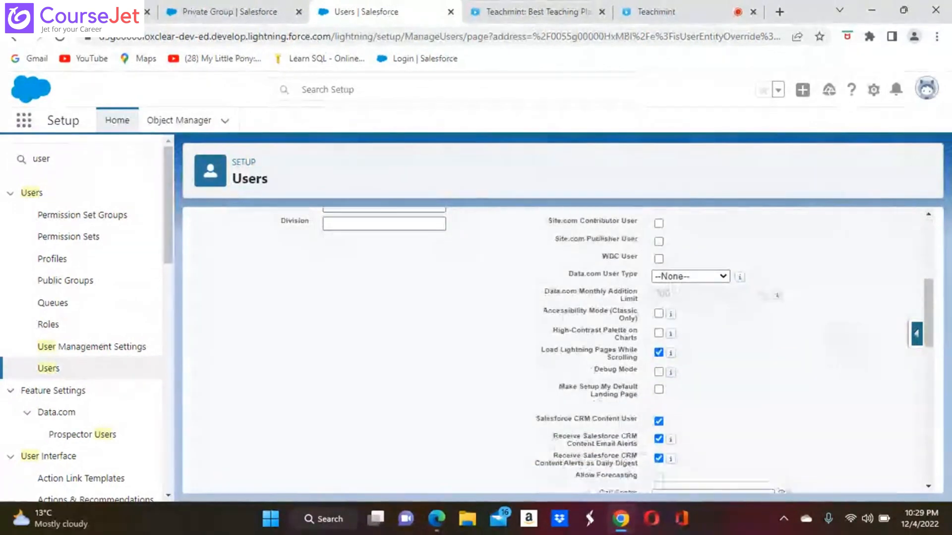
pyautogui.scroll(6, 560, 347)
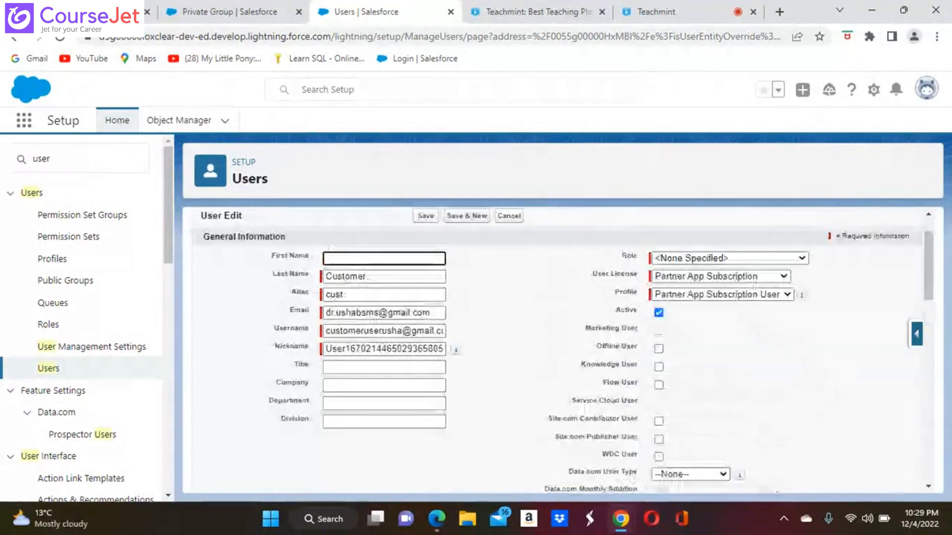
pyautogui.scroll(1, 771, 313)
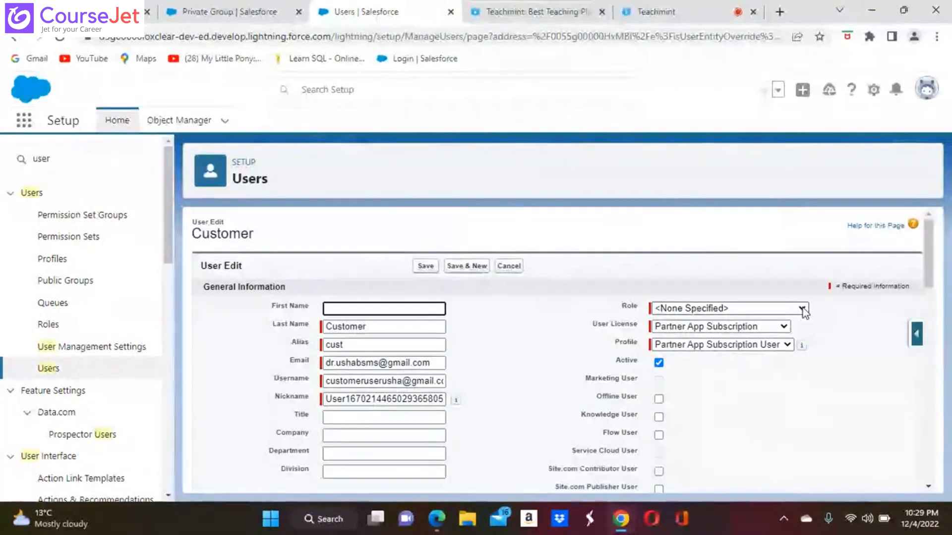
pyautogui.click(783, 327)
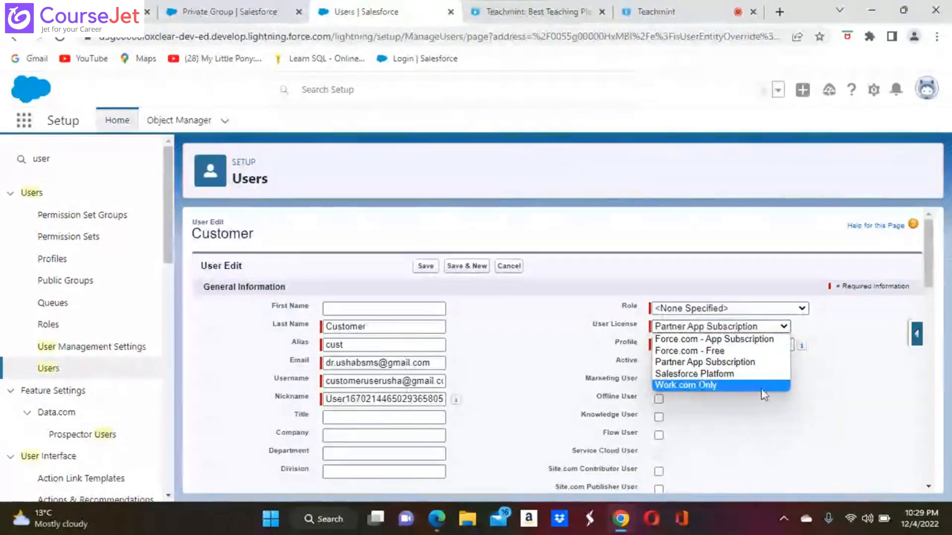
pyautogui.click(797, 410)
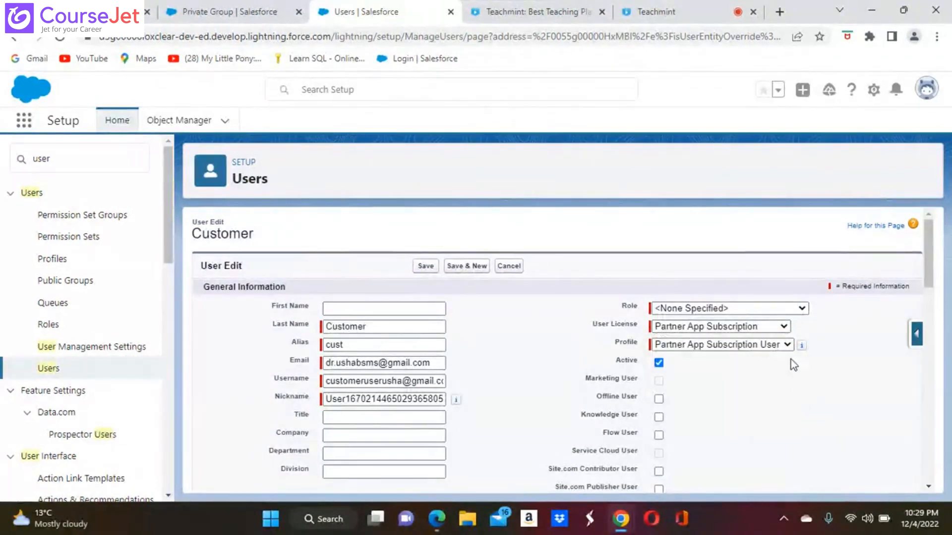
pyautogui.click(787, 344)
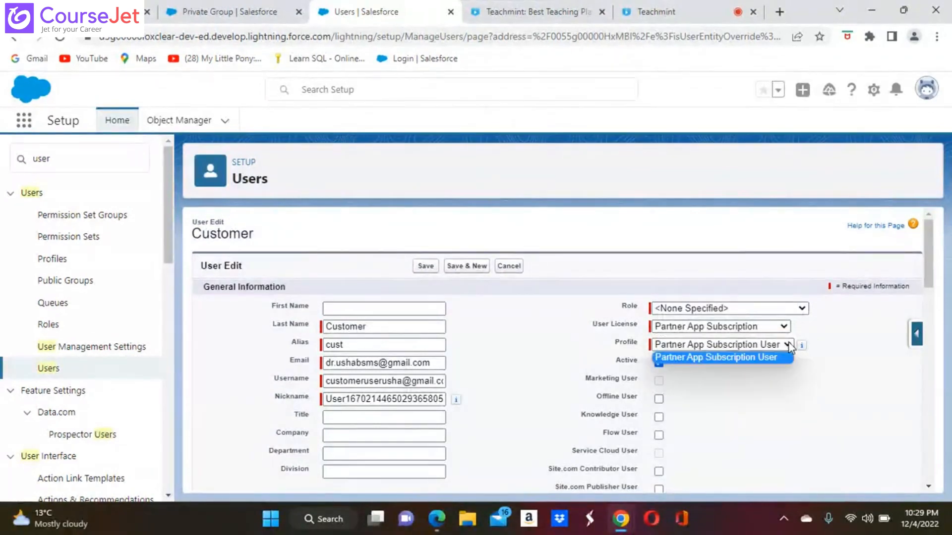
pyautogui.click(831, 393)
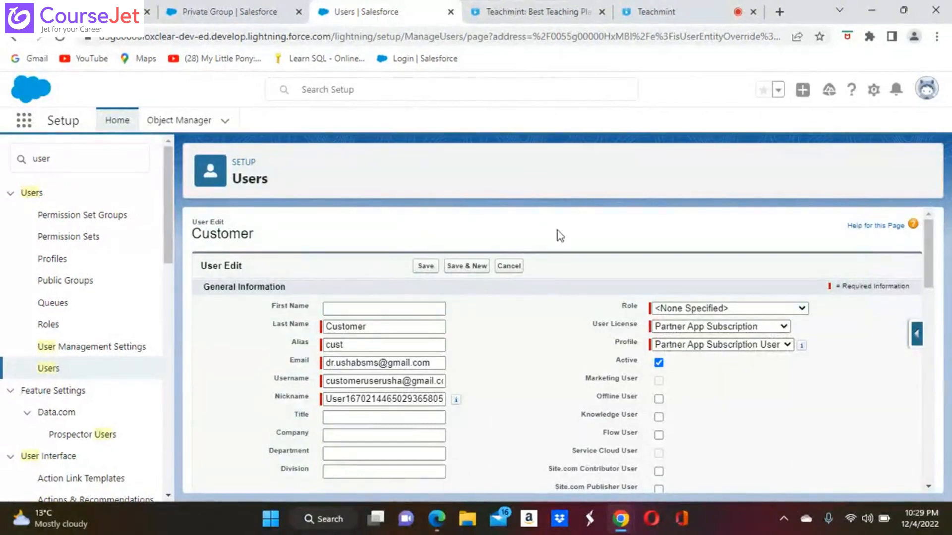
pyautogui.click(510, 267)
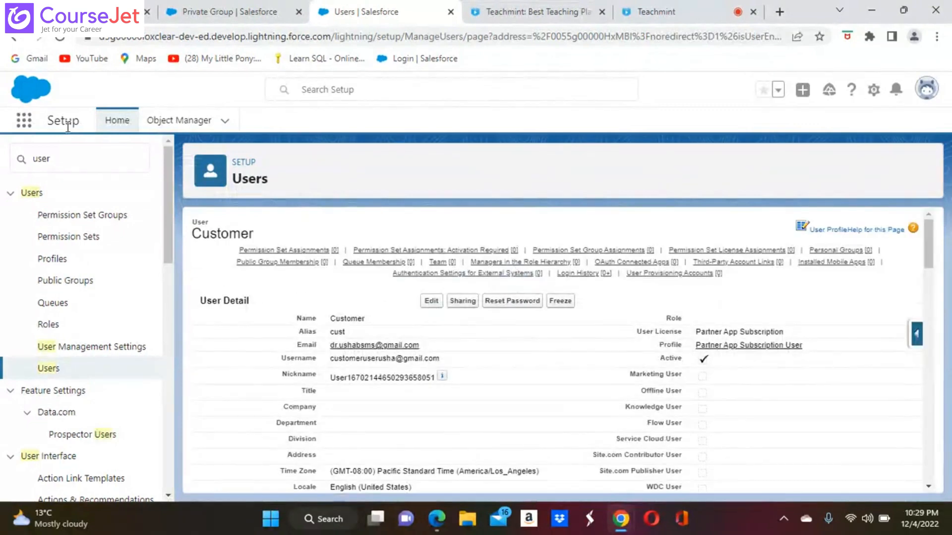
pyautogui.click(64, 372)
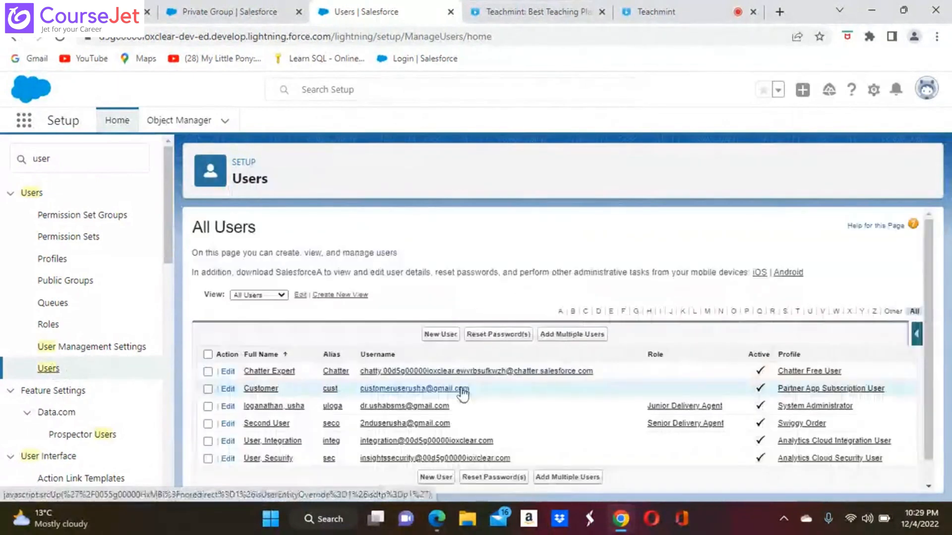
pyautogui.click(442, 334)
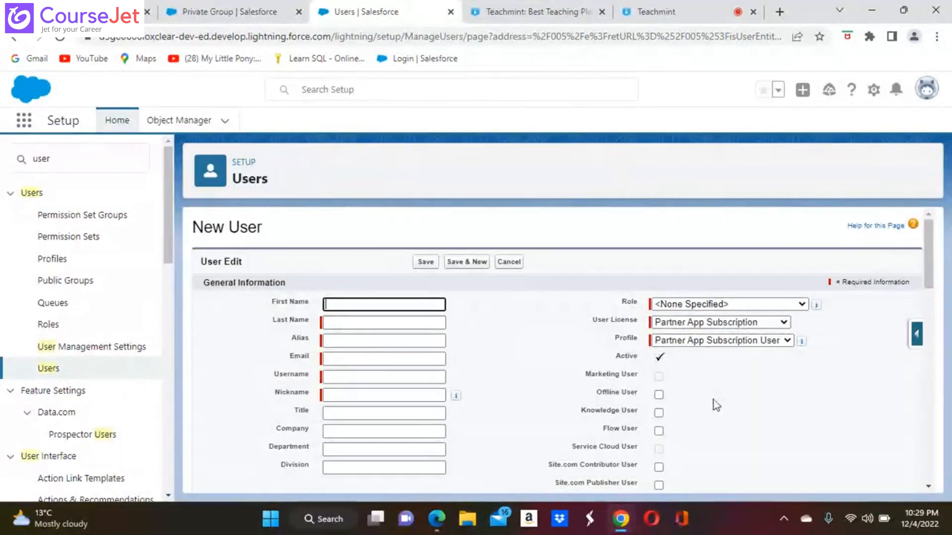
pyautogui.click(786, 324)
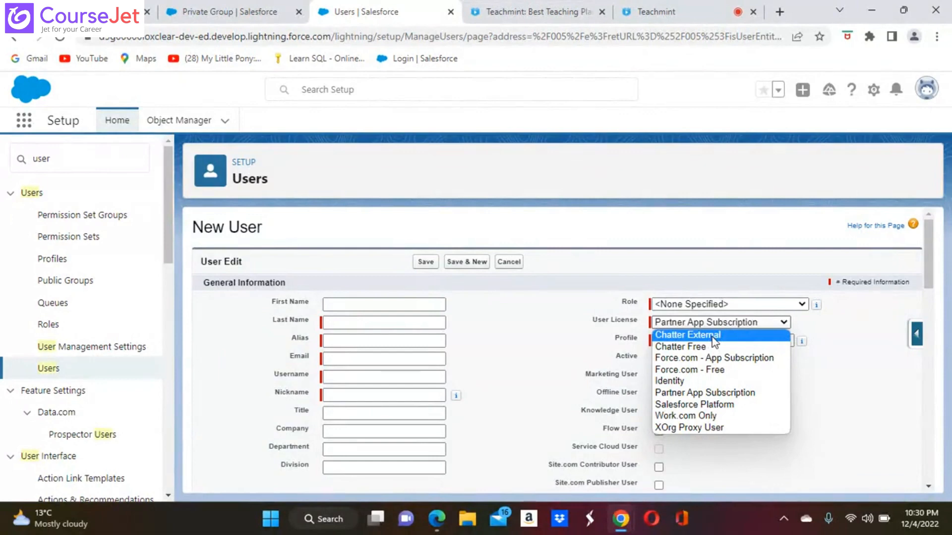
pyautogui.click(836, 392)
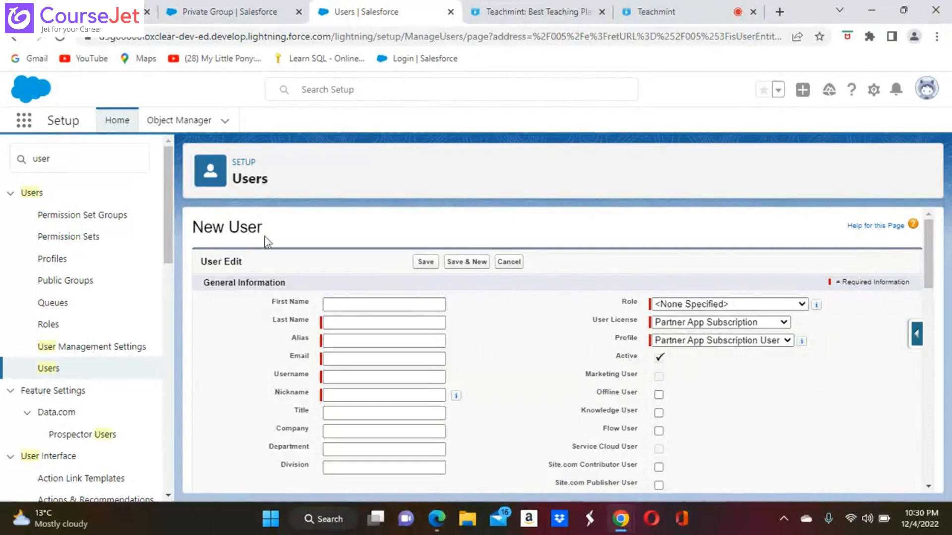
pyautogui.click(55, 370)
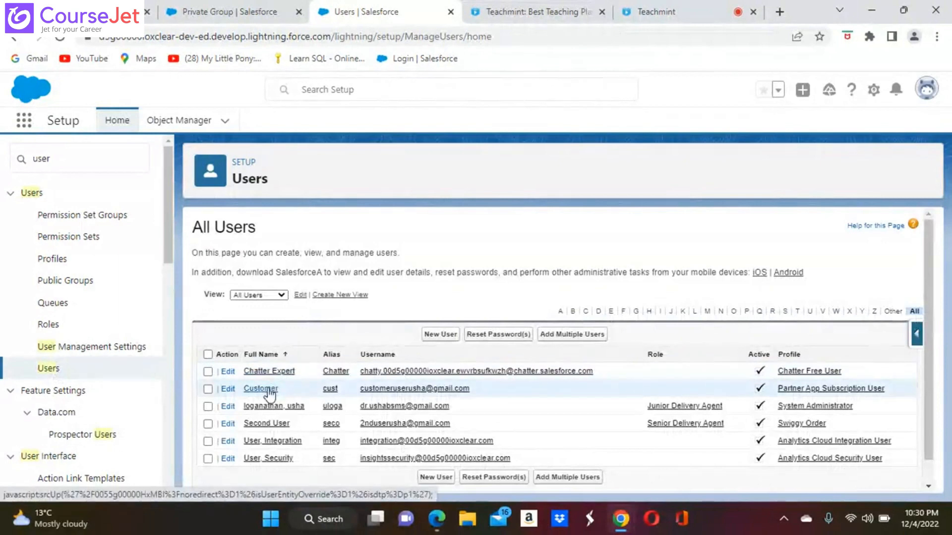
# Step: Open the Customer user for editing and review the user license options without changing them
pyautogui.click(268, 389)
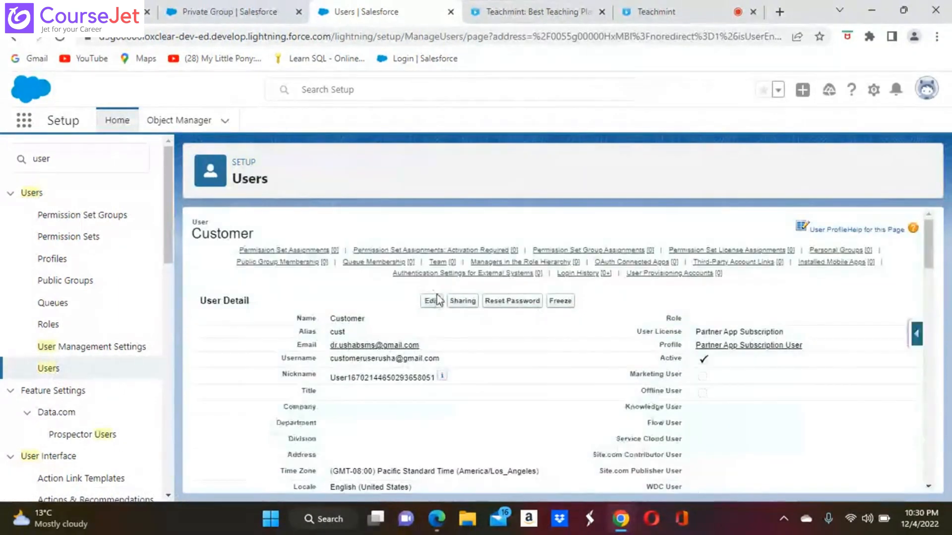
pyautogui.click(431, 301)
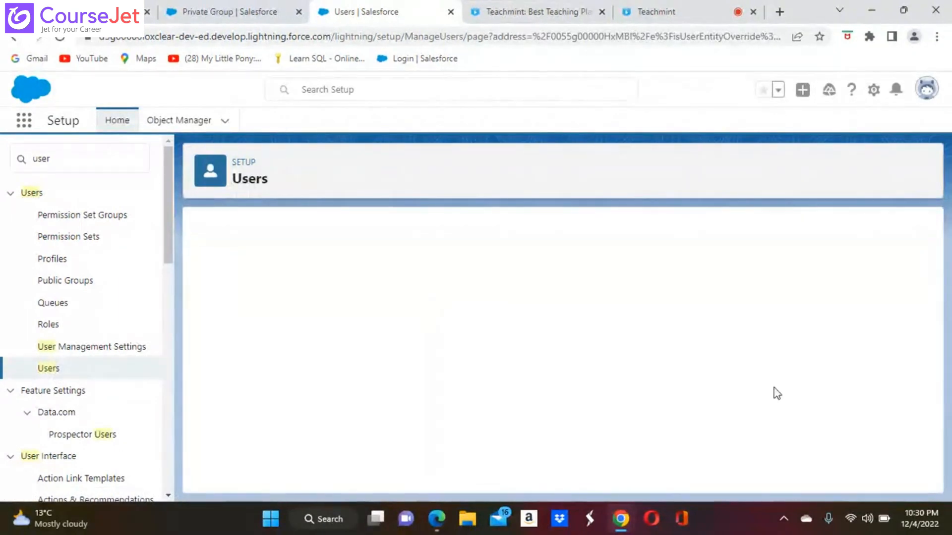
pyautogui.click(783, 328)
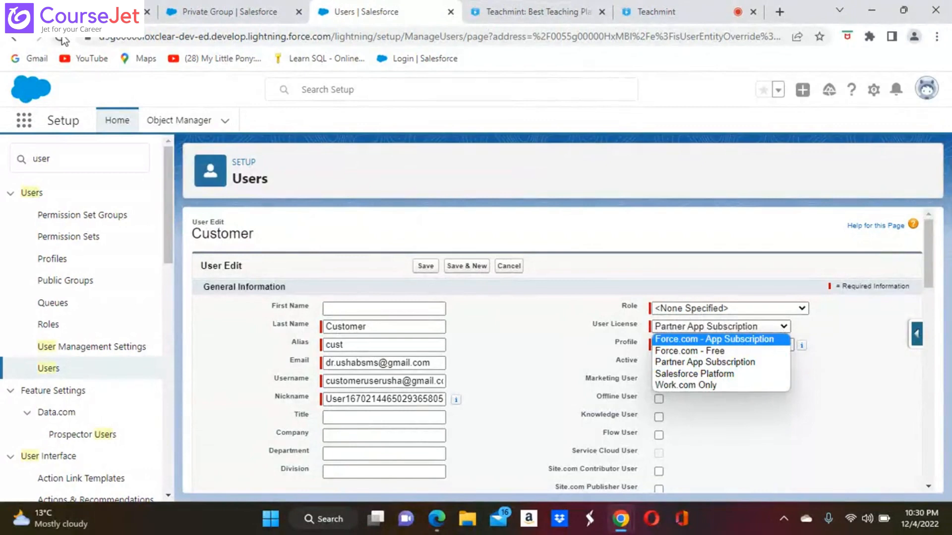
pyautogui.click(62, 38)
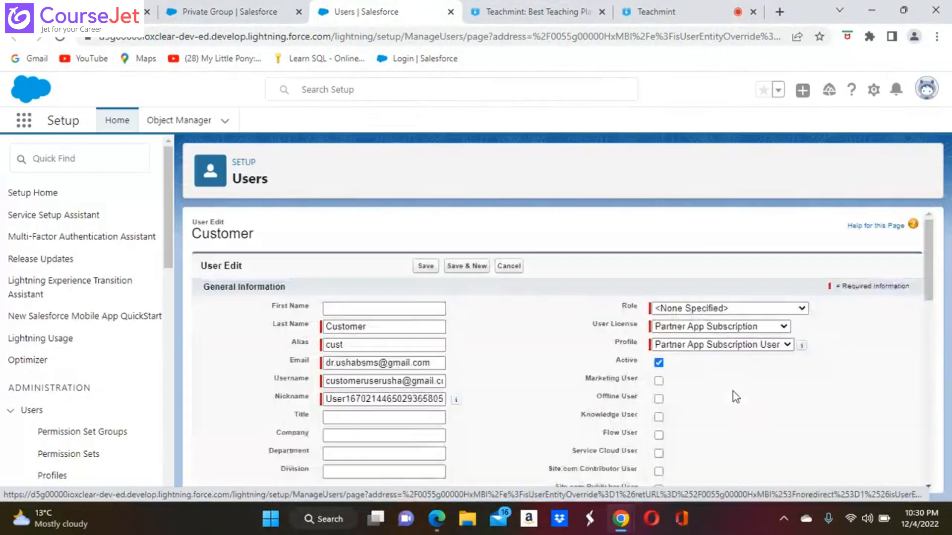
pyautogui.click(784, 326)
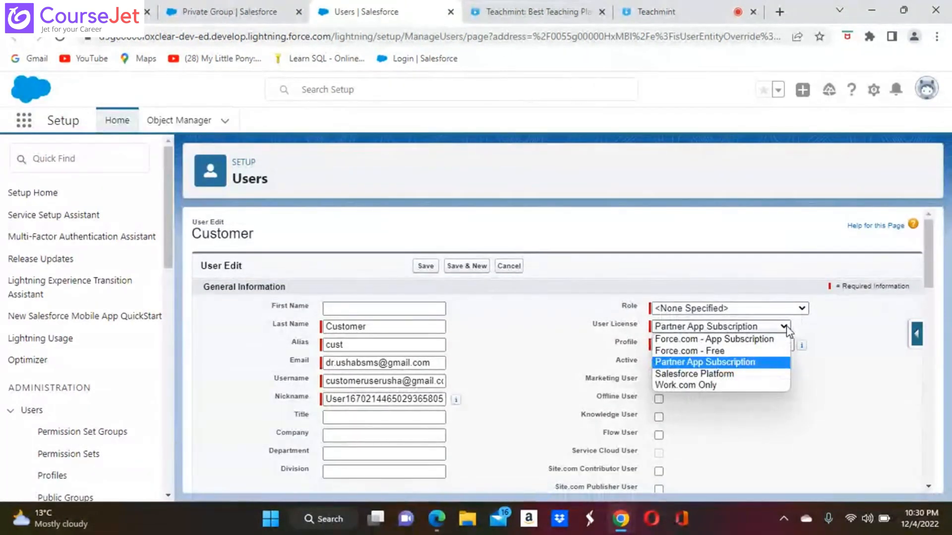
pyautogui.click(833, 412)
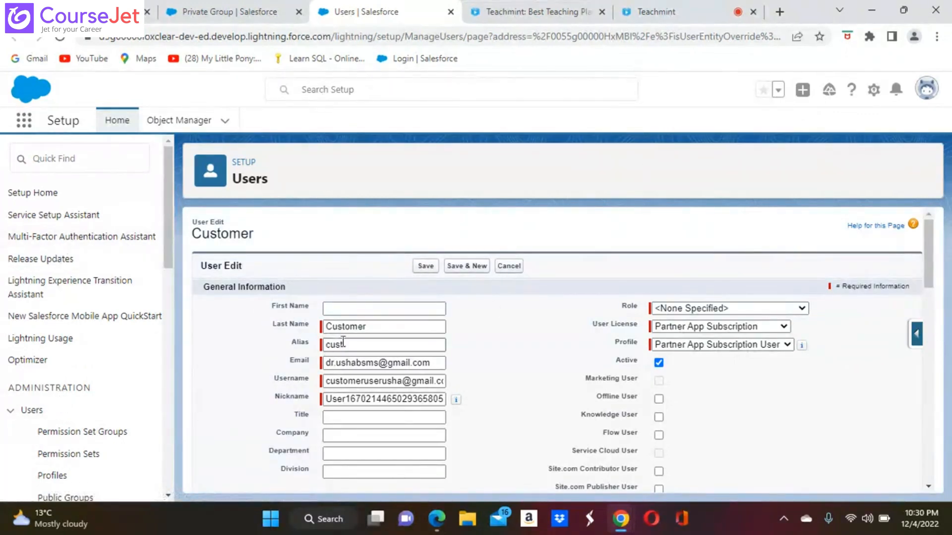
# Step: Select the existing username, then cancel the edit to return to the Customer user's details
pyautogui.click(324, 381)
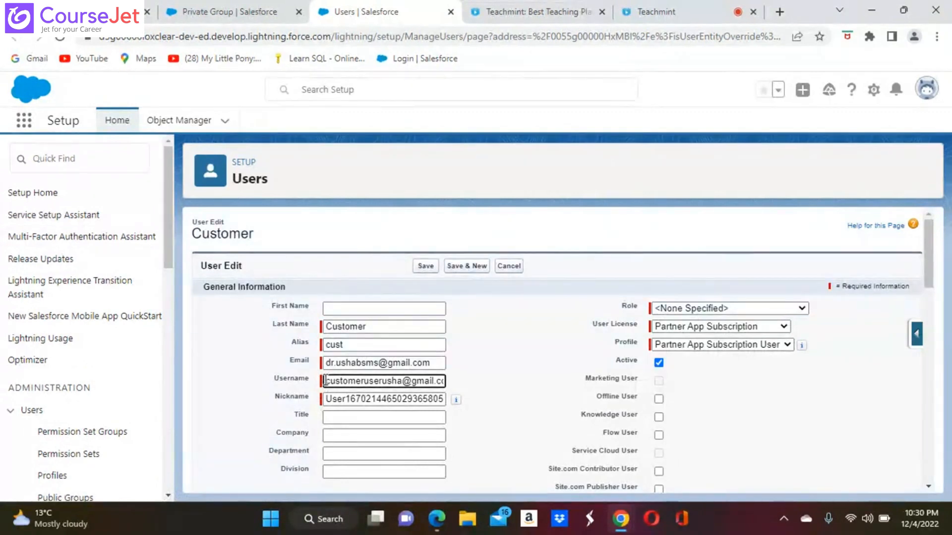
pyautogui.moveTo(324, 381); pyautogui.dragTo(546, 381)
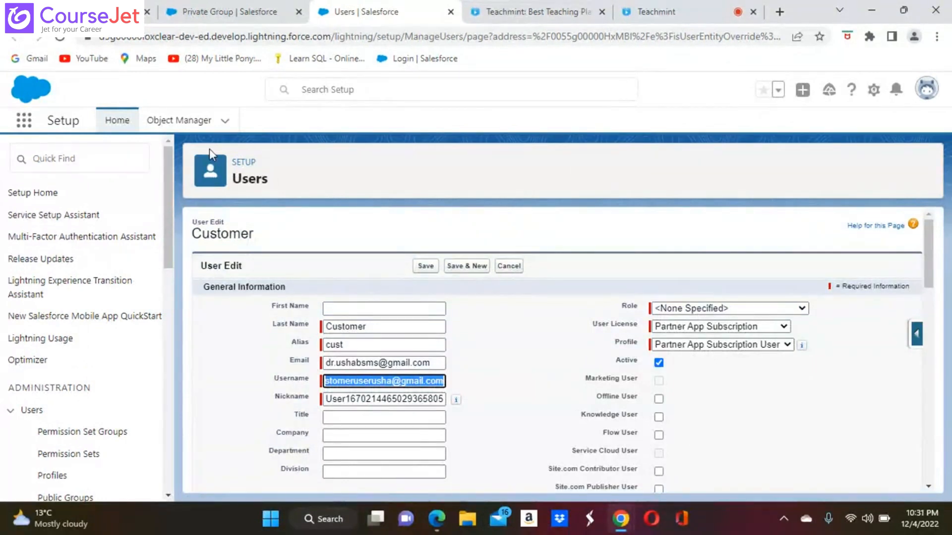
pyautogui.click(505, 266)
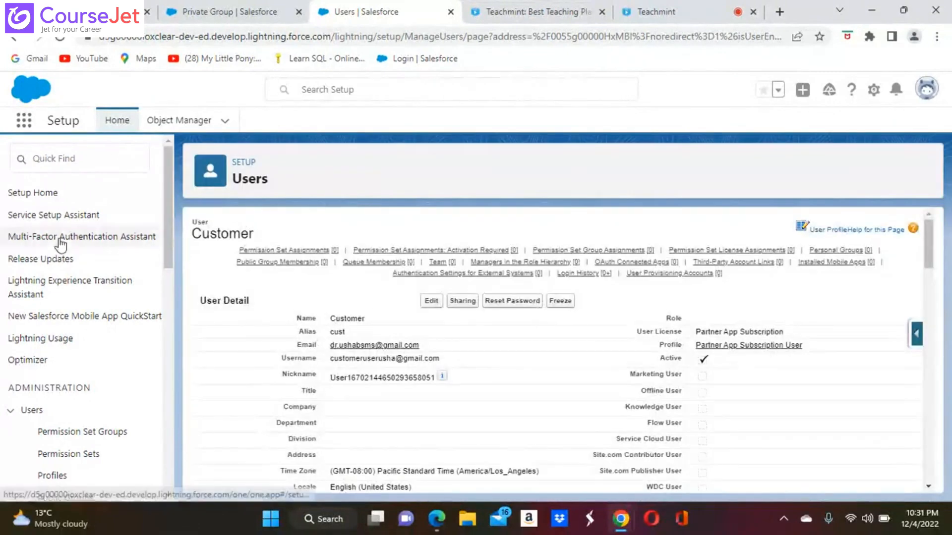
# Step: Search 'user' in Setup Quick Find, open the All Users list, and start a new user
pyautogui.click(55, 167)
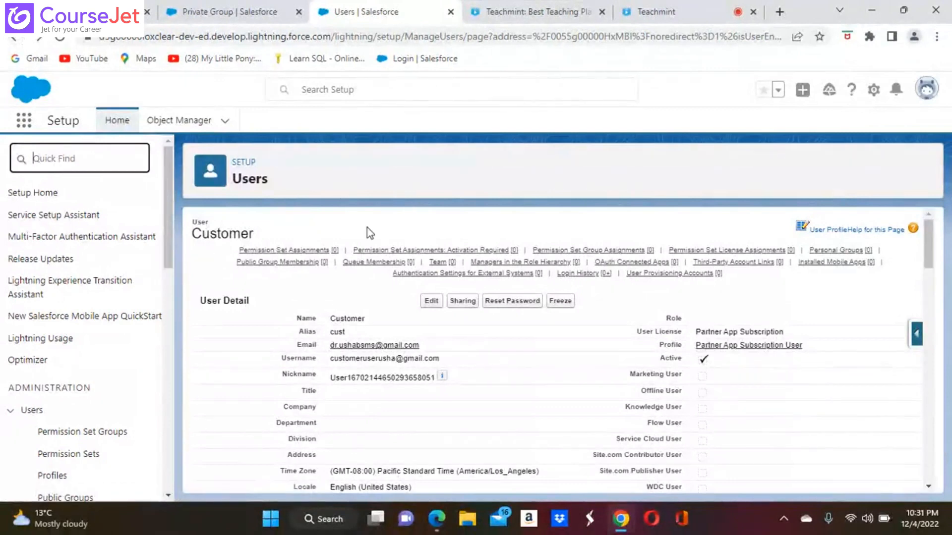
pyautogui.click(35, 411)
pyautogui.click(33, 410)
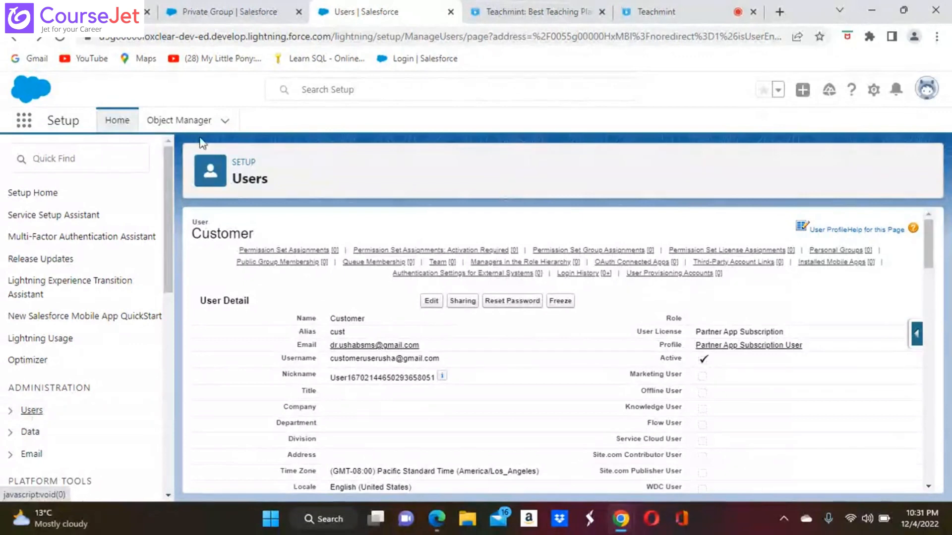
pyautogui.click(47, 149)
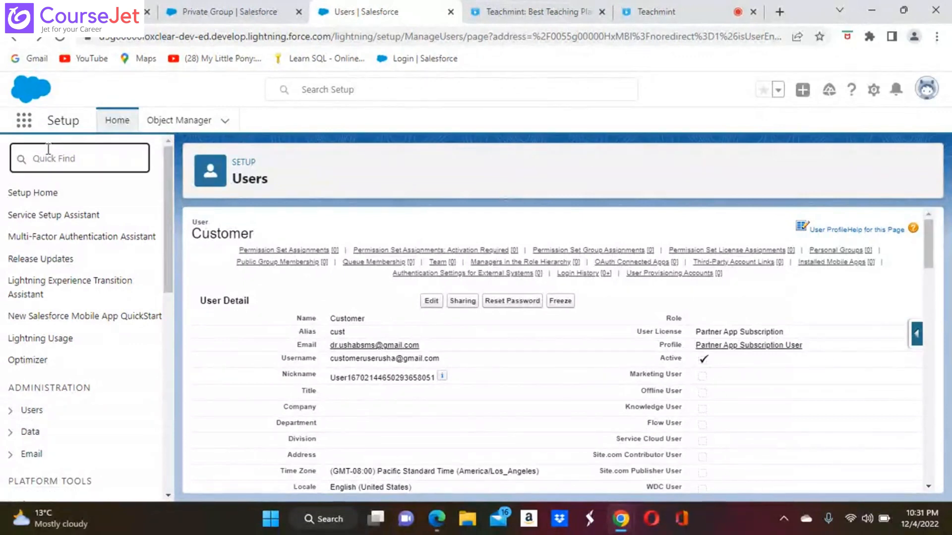
pyautogui.write('u')
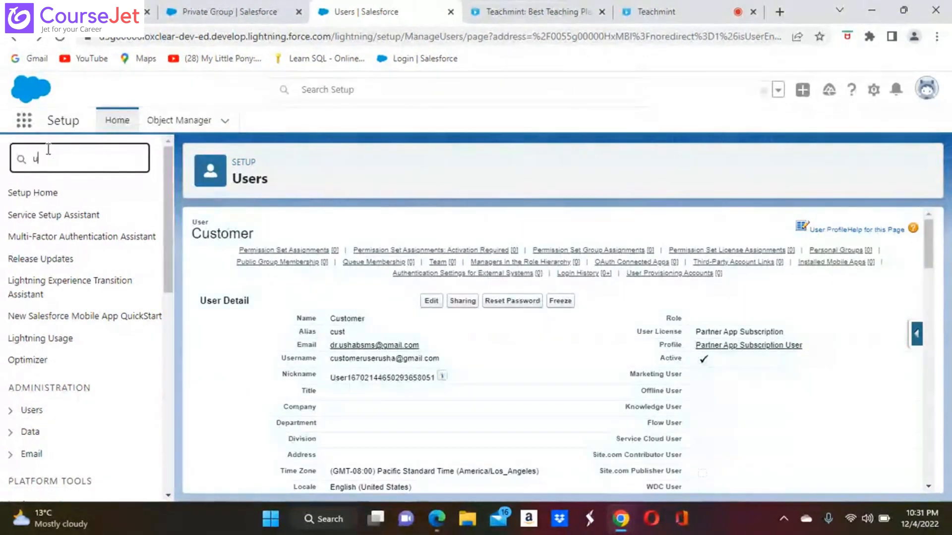
pyautogui.write('ser')
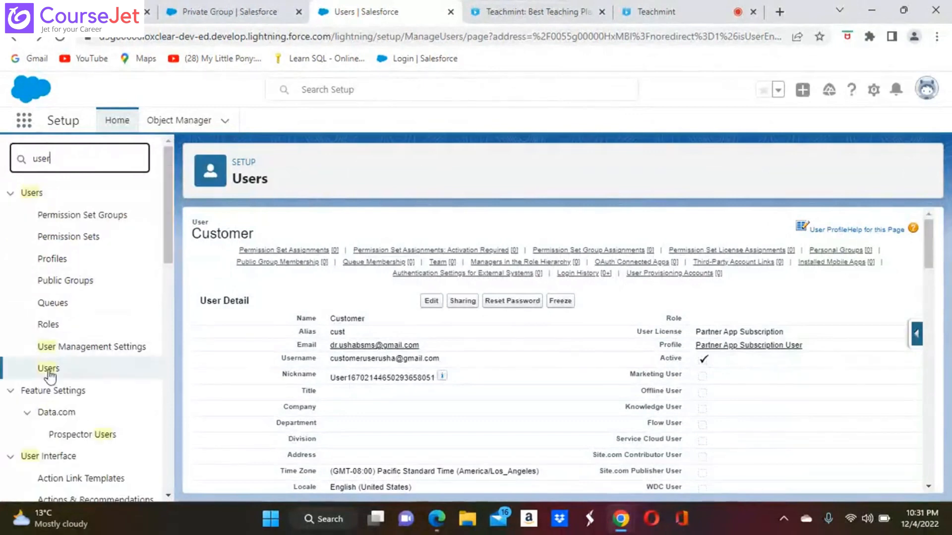
pyautogui.click(48, 371)
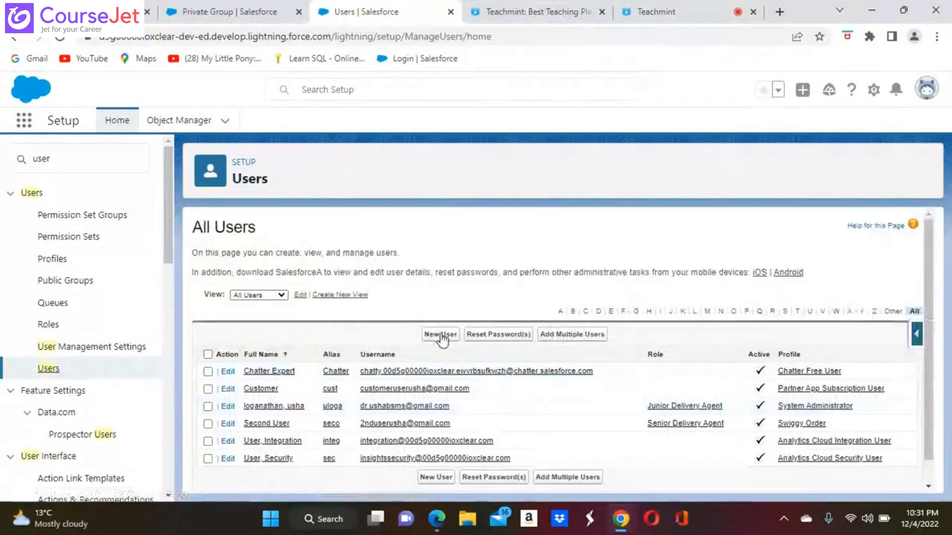
pyautogui.click(441, 336)
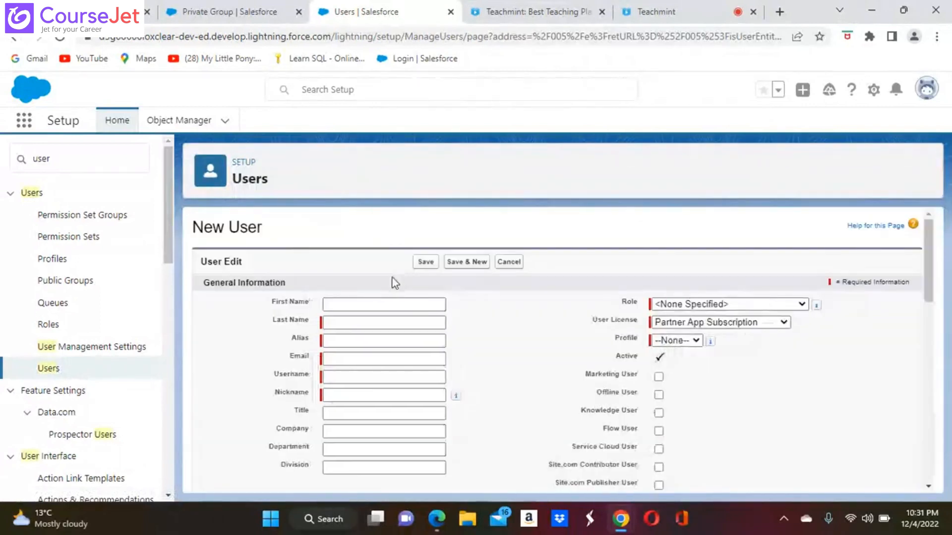
# Step: Enter last name Customer1 and alias cust for the new user
pyautogui.click(347, 323)
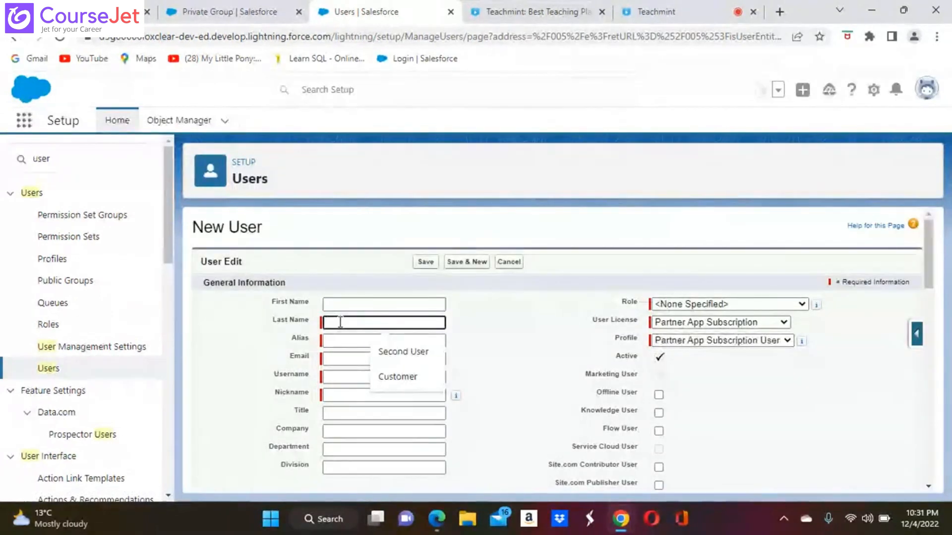
pyautogui.click(391, 377)
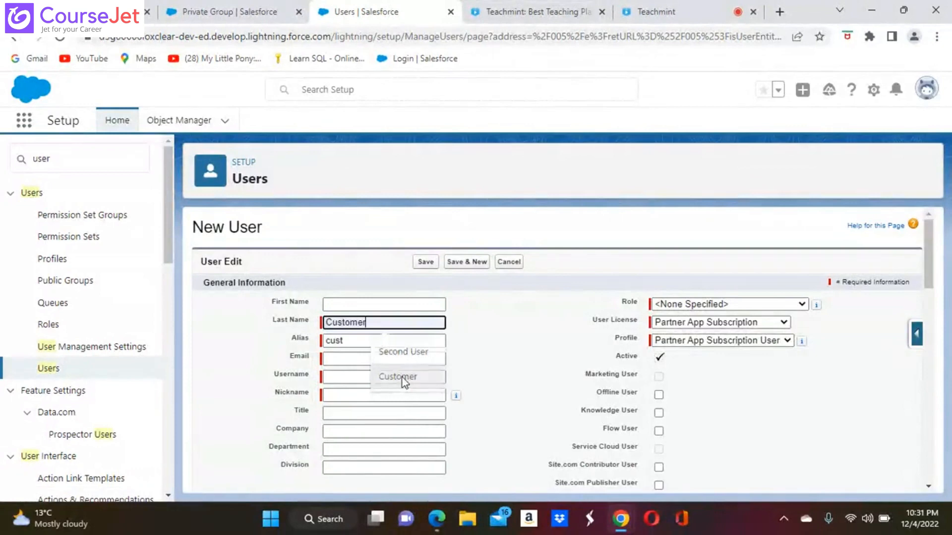
pyautogui.write('1')
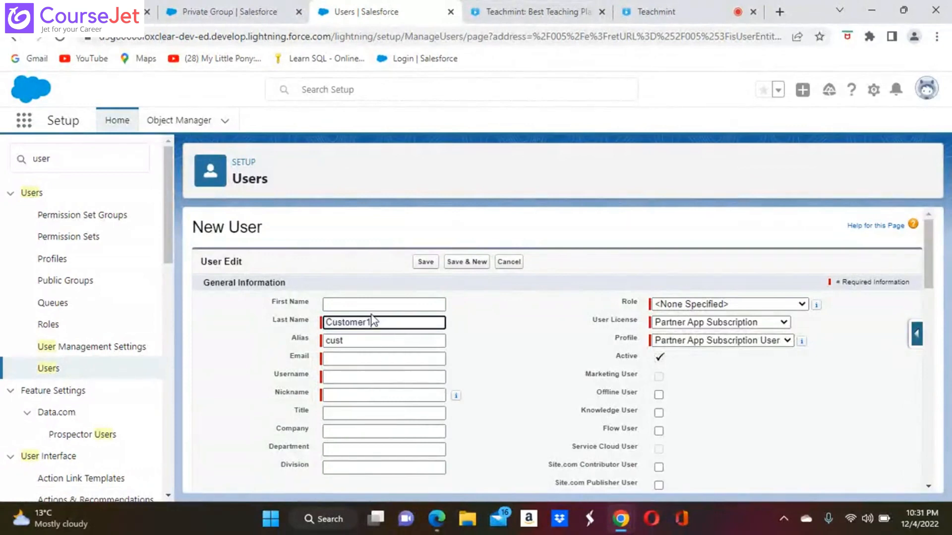
pyautogui.click(370, 339)
pyautogui.press('BackSpace')
pyautogui.press('BackSpace')
pyautogui.press('BackSpace')
pyautogui.press('BackSpace')
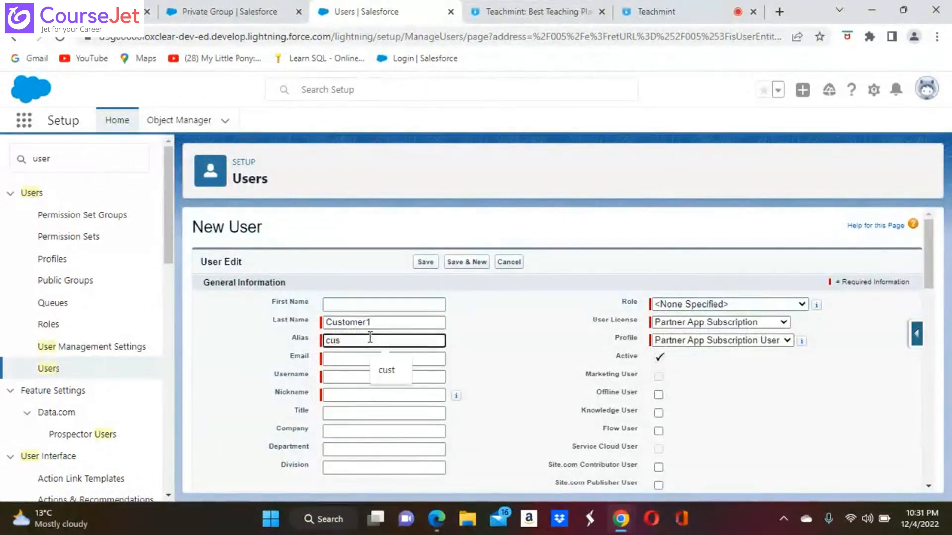
pyautogui.click(383, 329)
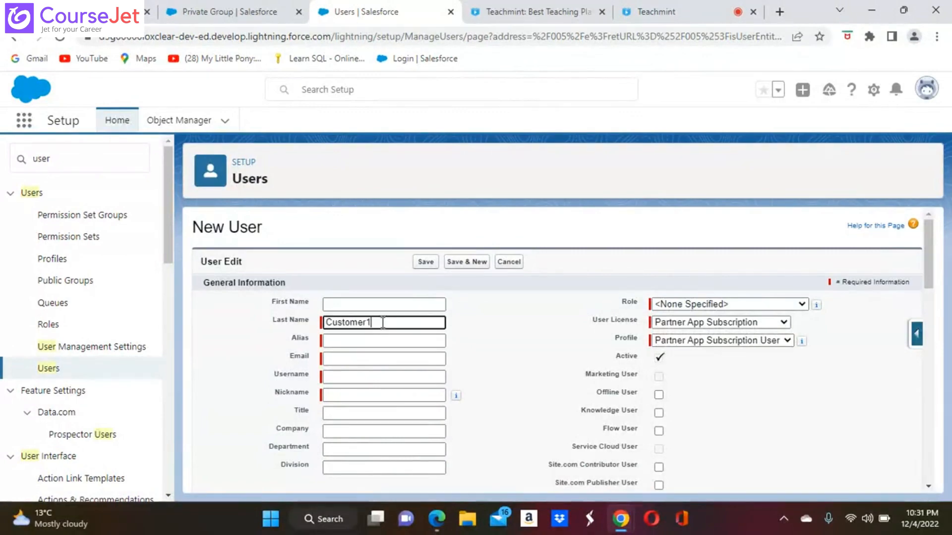
pyautogui.click(379, 340)
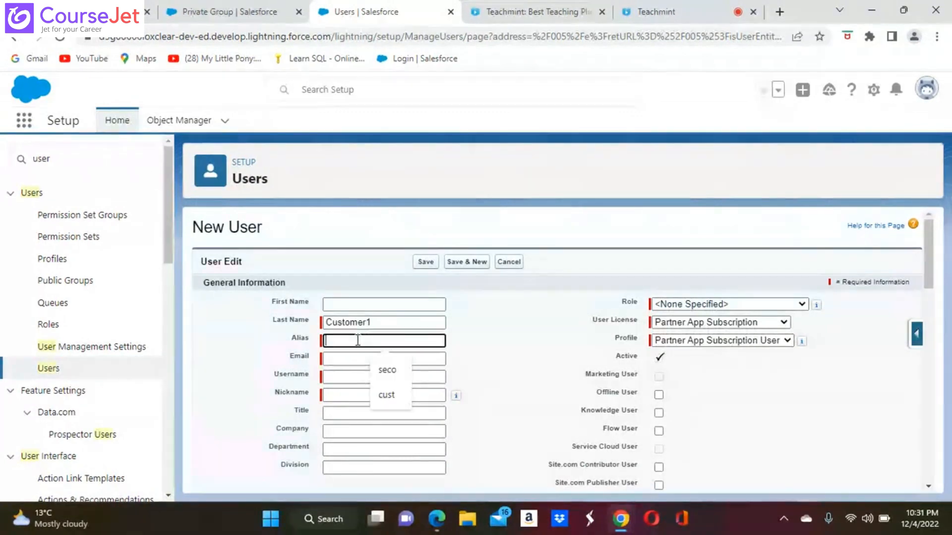
pyautogui.click(391, 396)
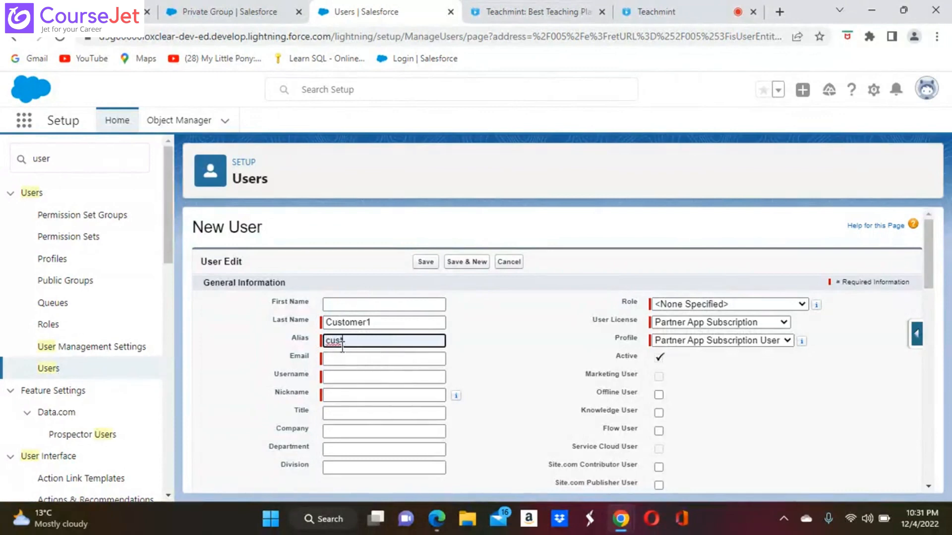
# Step: Fill the email from a saved suggestion and paste in a distinct username
pyautogui.click(355, 361)
pyautogui.click(400, 387)
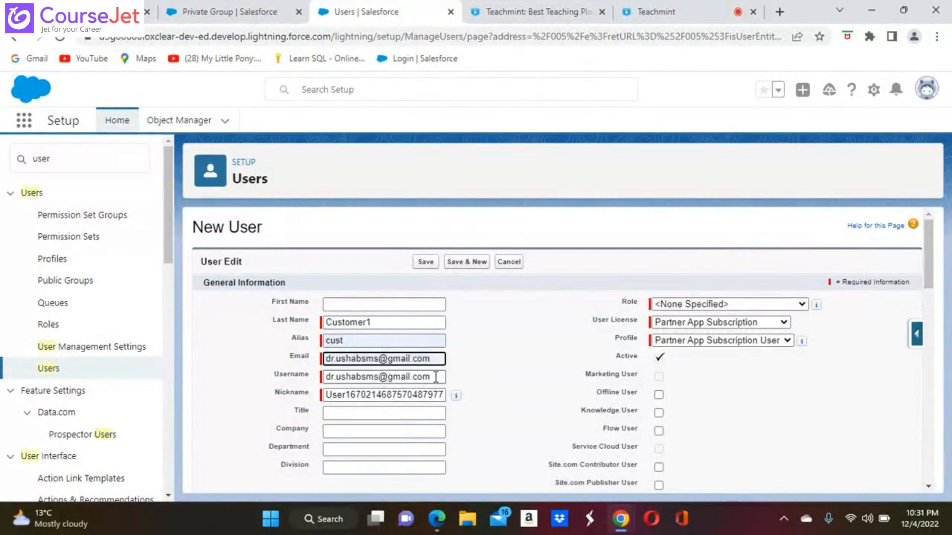
pyautogui.click(435, 378)
pyautogui.press('BackSpace')
pyautogui.press('BackSpace')
pyautogui.press('BackSpace')
pyautogui.press('BackSpace')
pyautogui.press('BackSpace')
pyautogui.press('BackSpace')
pyautogui.press('BackSpace')
pyautogui.press('BackSpace')
pyautogui.press('BackSpace')
pyautogui.press('BackSpace')
pyautogui.press('BackSpace')
pyautogui.press('BackSpace')
pyautogui.press('BackSpace')
pyautogui.press('BackSpace')
pyautogui.press('BackSpace')
pyautogui.press('BackSpace')
pyautogui.press('BackSpace')
pyautogui.press('BackSpace')
pyautogui.press('BackSpace')
pyautogui.press('BackSpace')
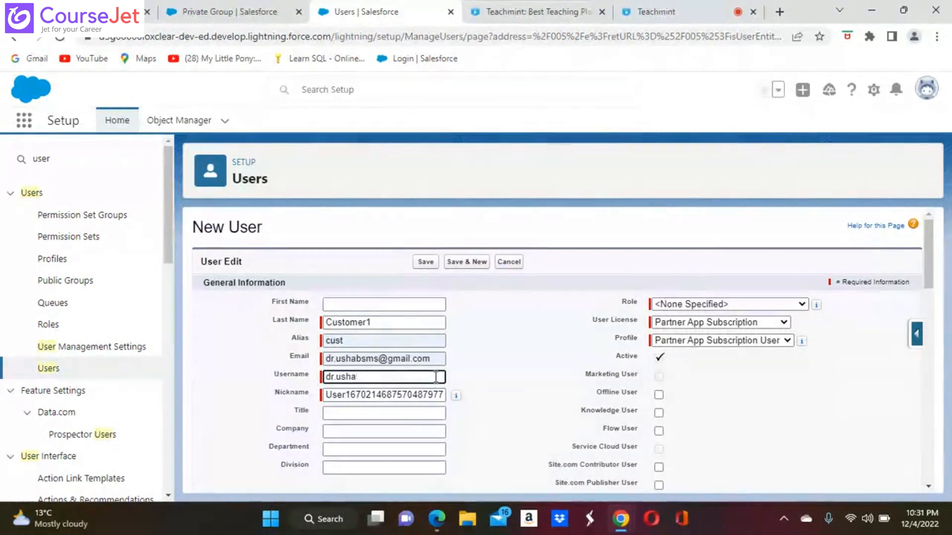
pyautogui.hotkey('ctrl', 'v')
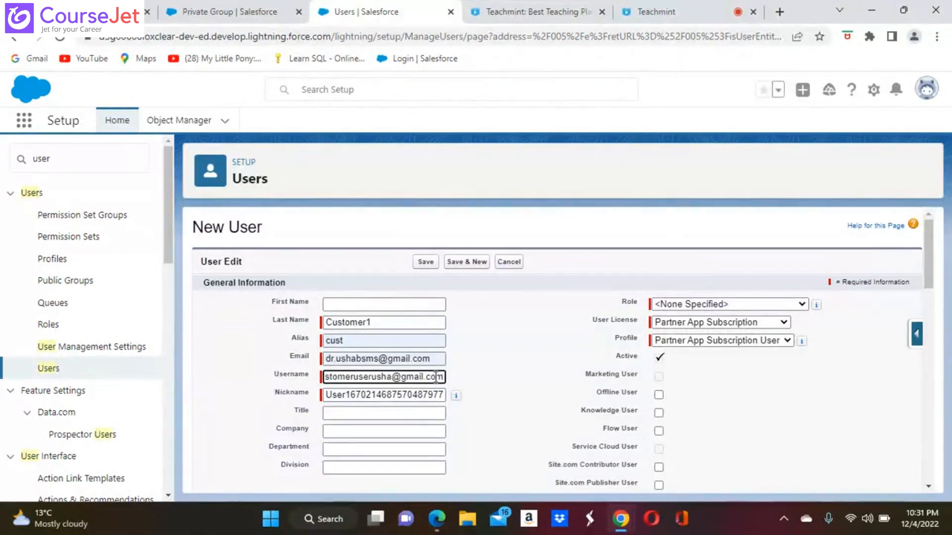
pyautogui.click(781, 323)
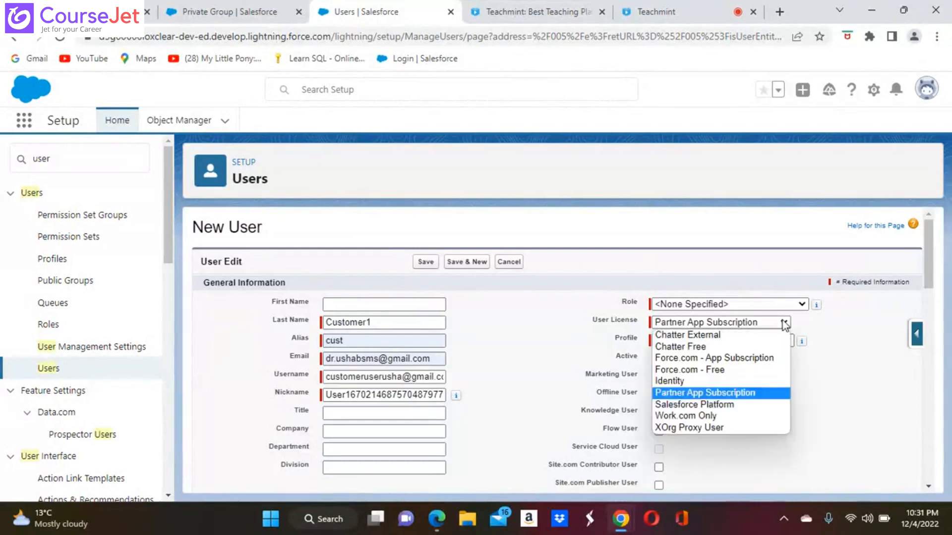
# Step: Set the user license to Chatter External, review the form, and recheck the license options
pyautogui.click(718, 337)
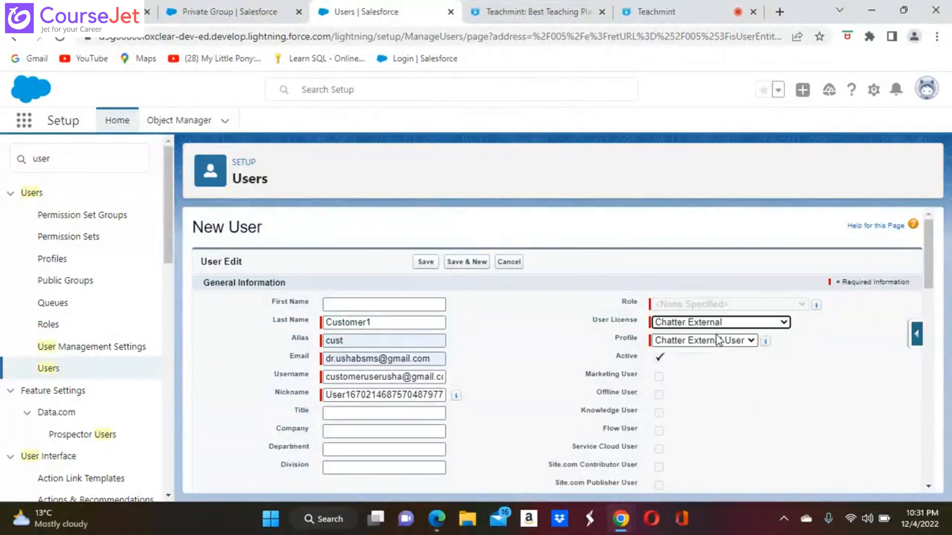
pyautogui.click(783, 322)
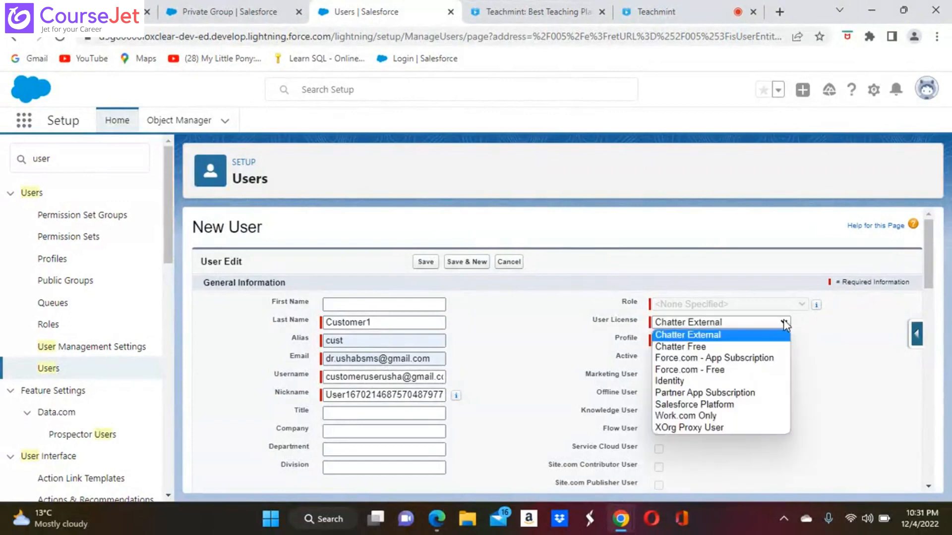
pyautogui.click(823, 344)
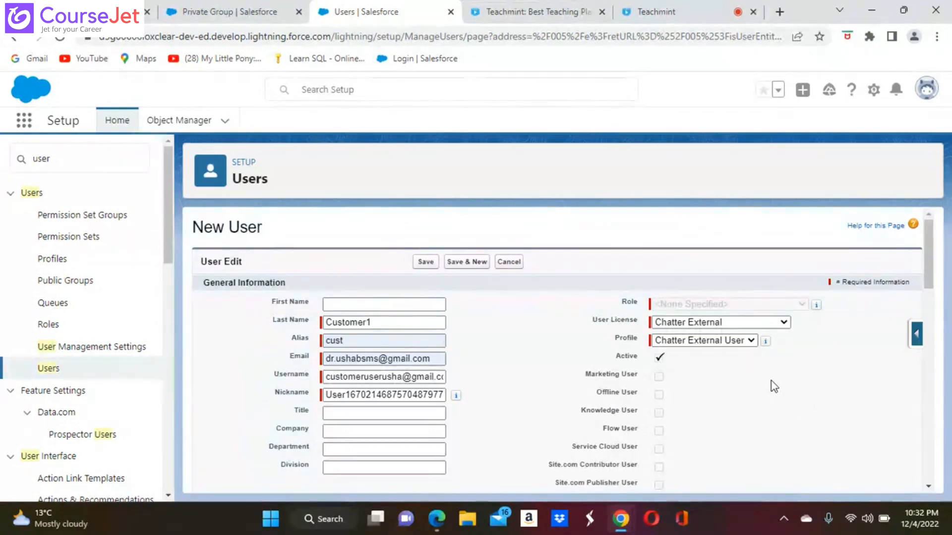
pyautogui.scroll(-5, 771, 381)
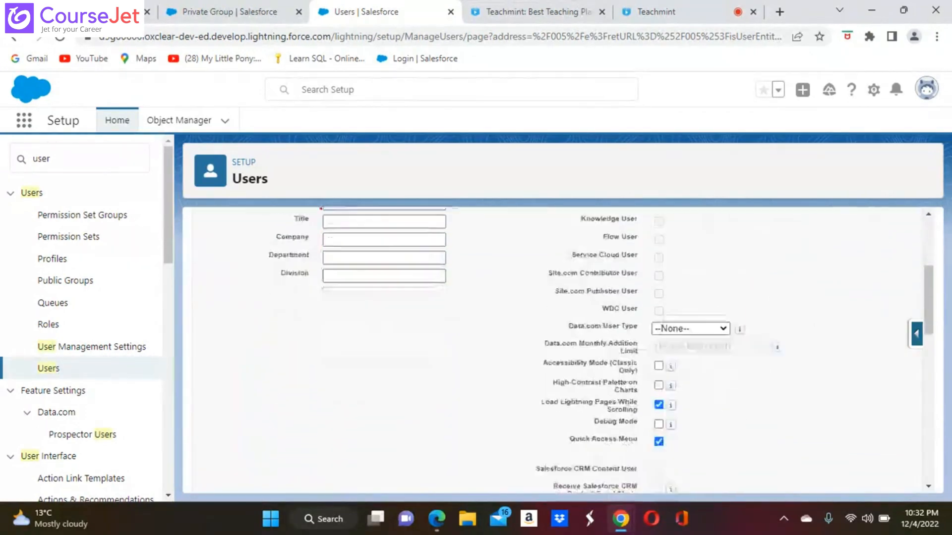
pyautogui.scroll(-8, 560, 347)
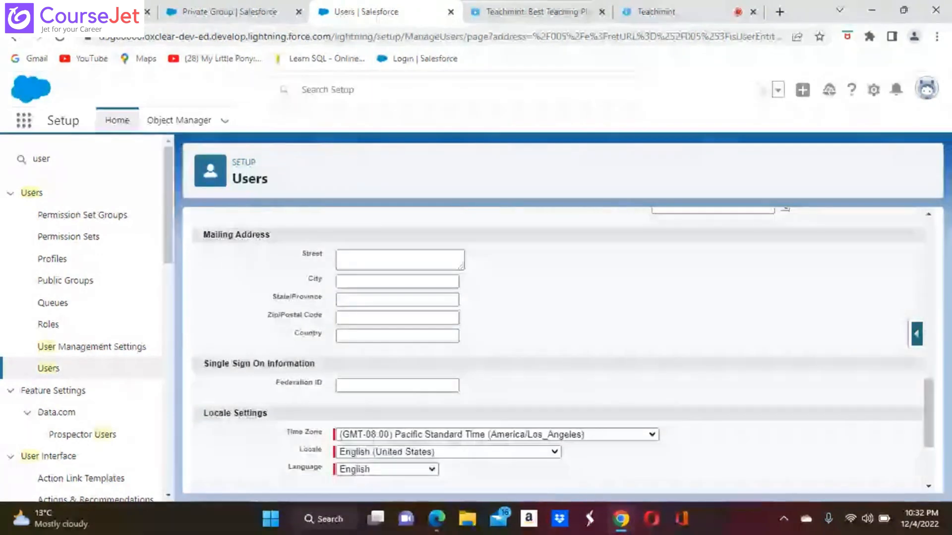
pyautogui.scroll(-2, 560, 346)
pyautogui.scroll(15, 560, 347)
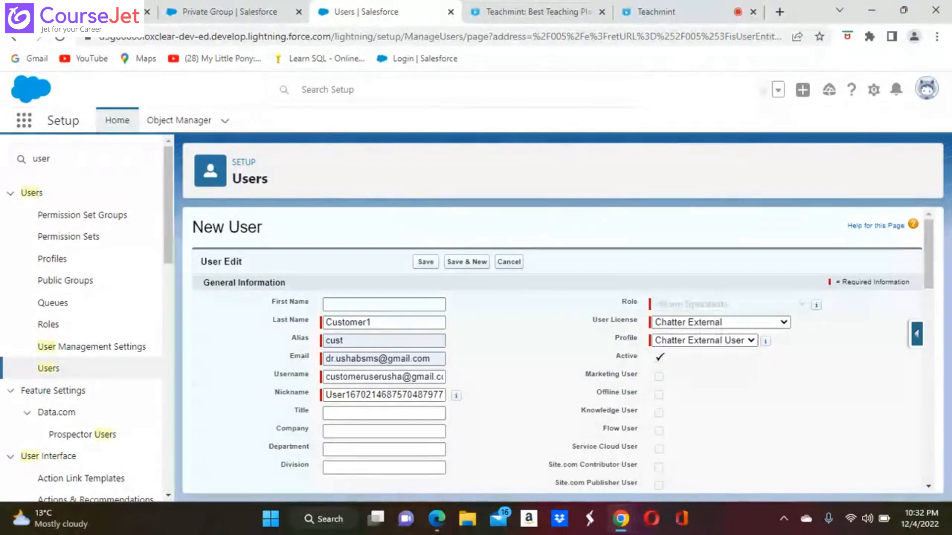
pyautogui.click(783, 323)
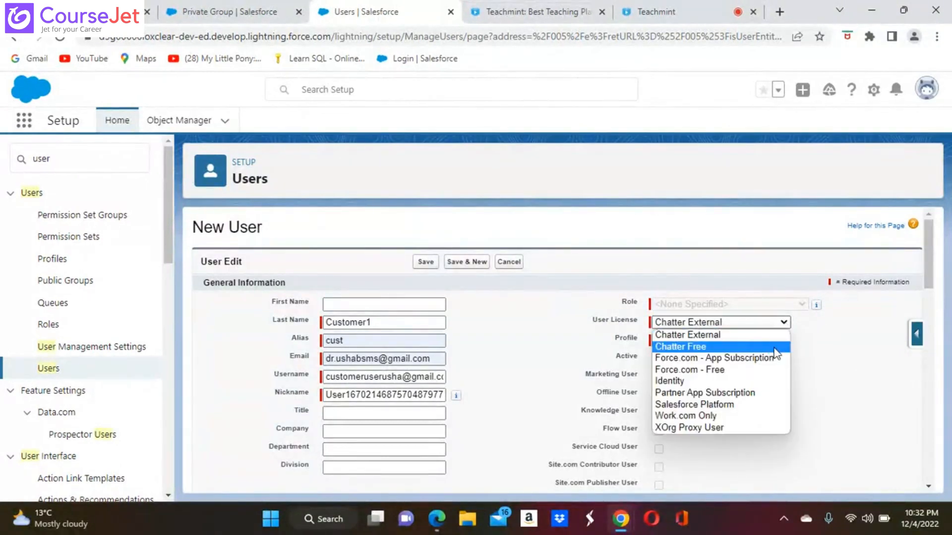
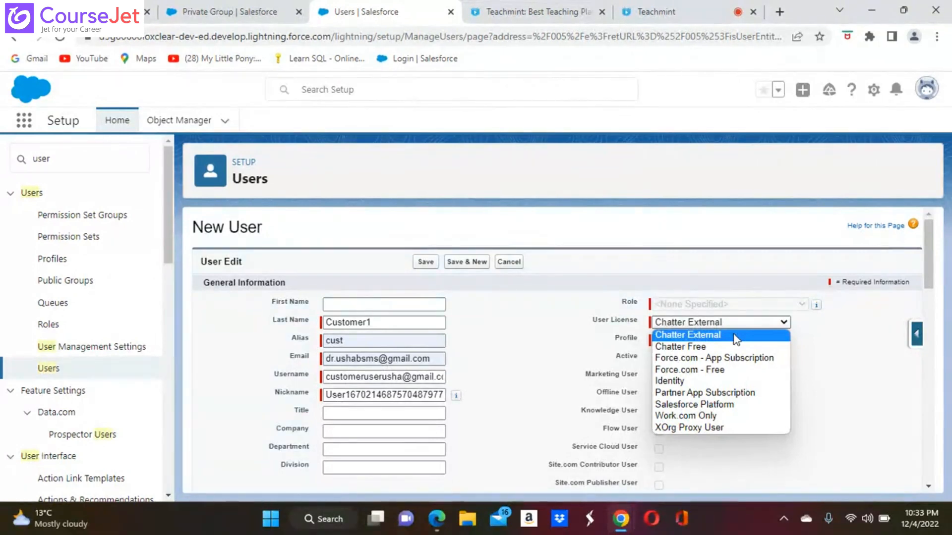
# Step: Give Customer1 the Chatter External licence, remove the extra 'user' from the username, and save
pyautogui.click(728, 337)
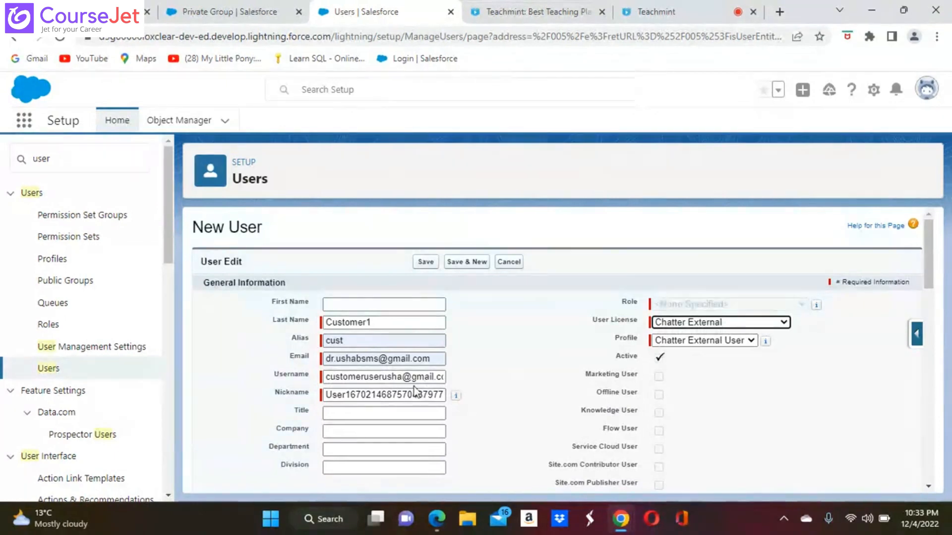
pyautogui.click(383, 378)
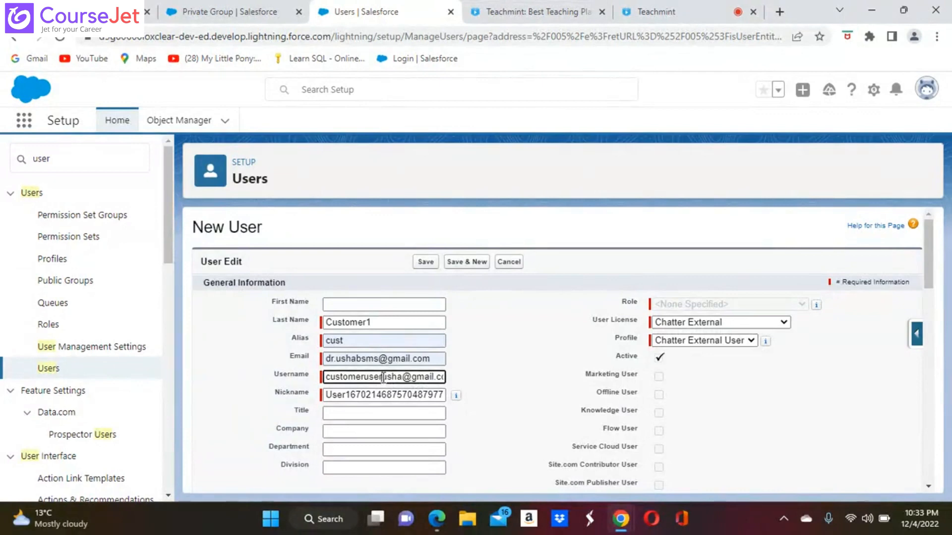
pyautogui.press('BackSpace')
pyautogui.press('BackSpace')
pyautogui.press('BackSpace')
pyautogui.press('BackSpace')
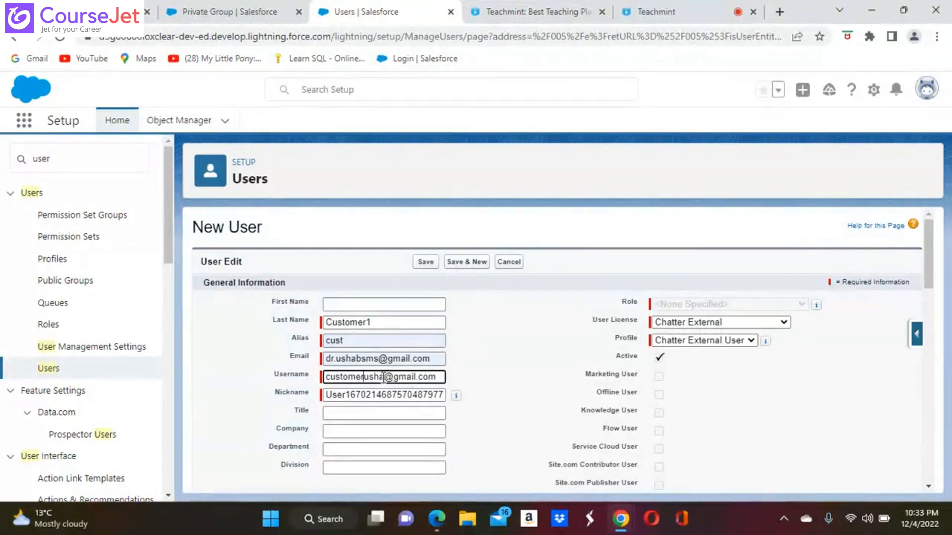
pyautogui.click(427, 261)
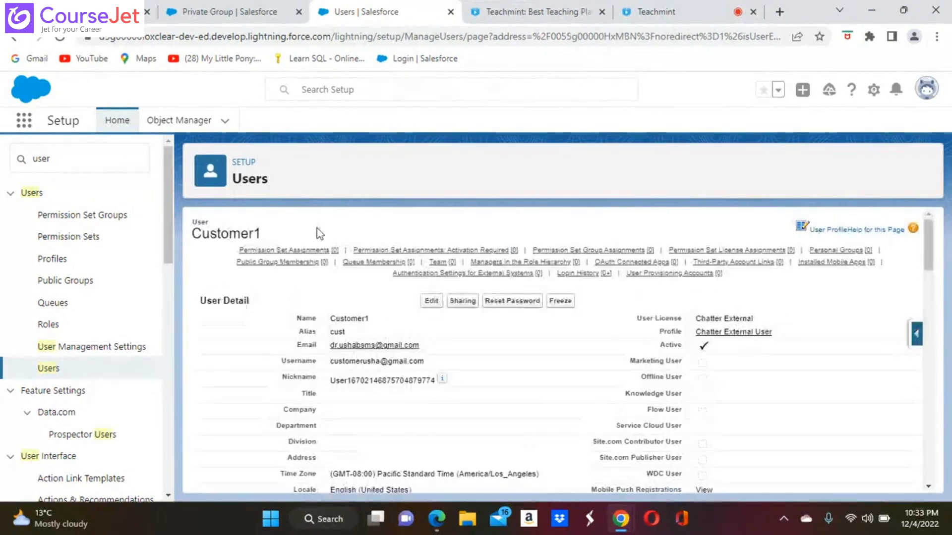
pyautogui.moveTo(285, 262)
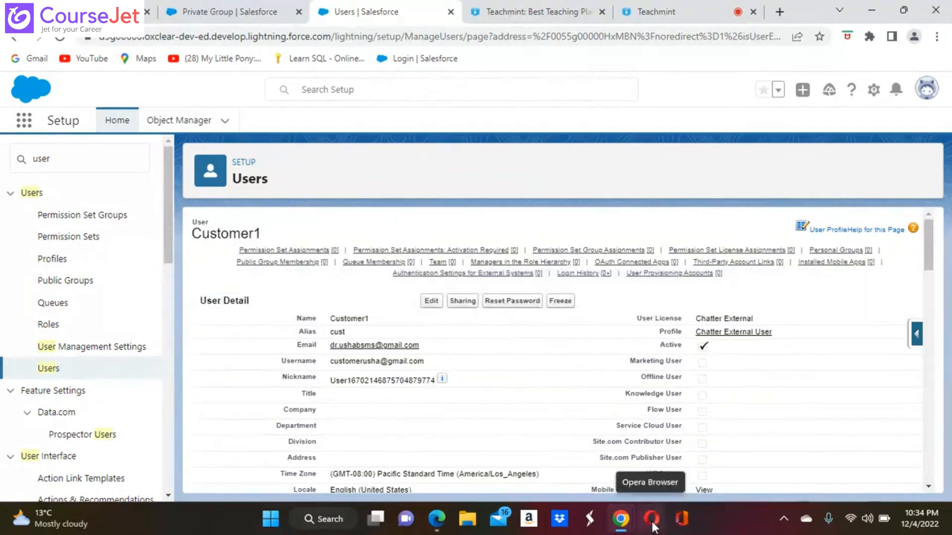
# Step: Bring Opera to the front on its Update complete page after briefly returning to Chrome
pyautogui.click(652, 527)
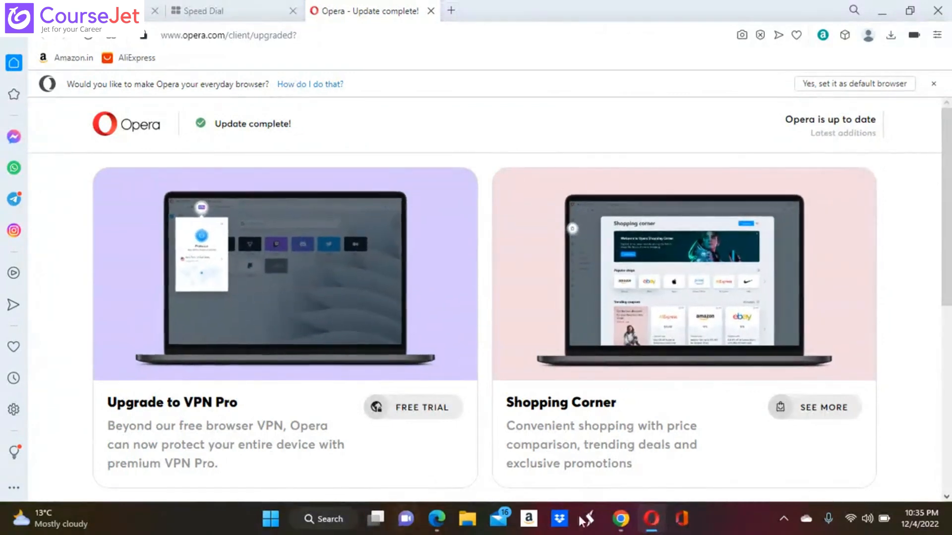
pyautogui.moveTo(620, 523)
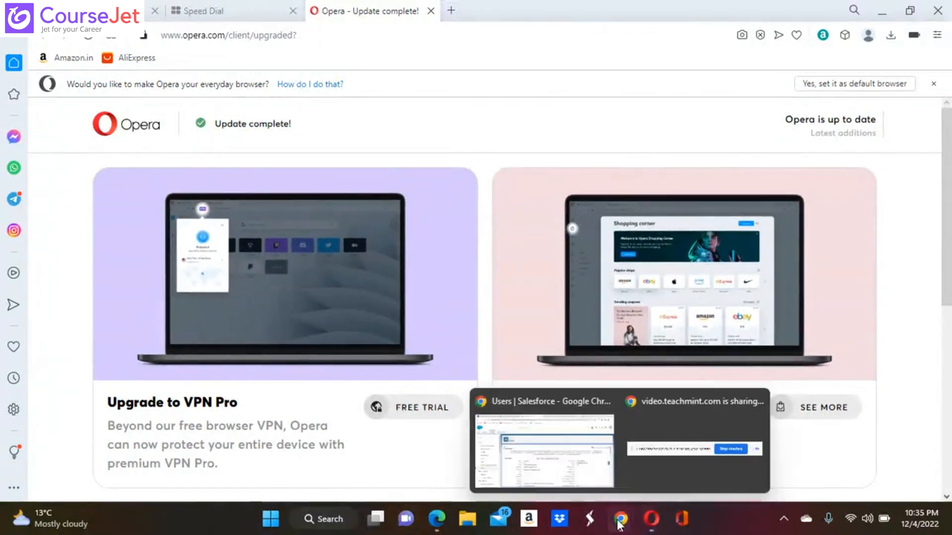
pyautogui.click(555, 463)
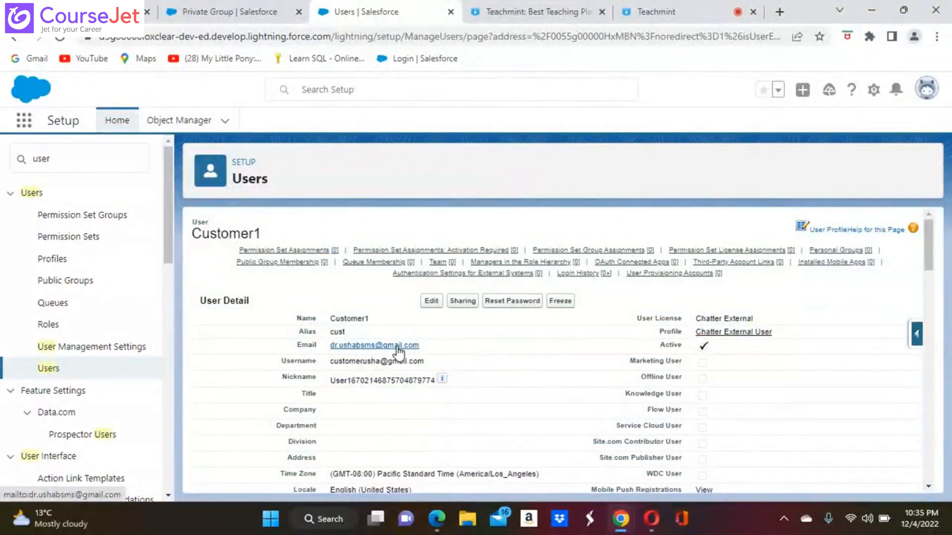
pyautogui.click(653, 522)
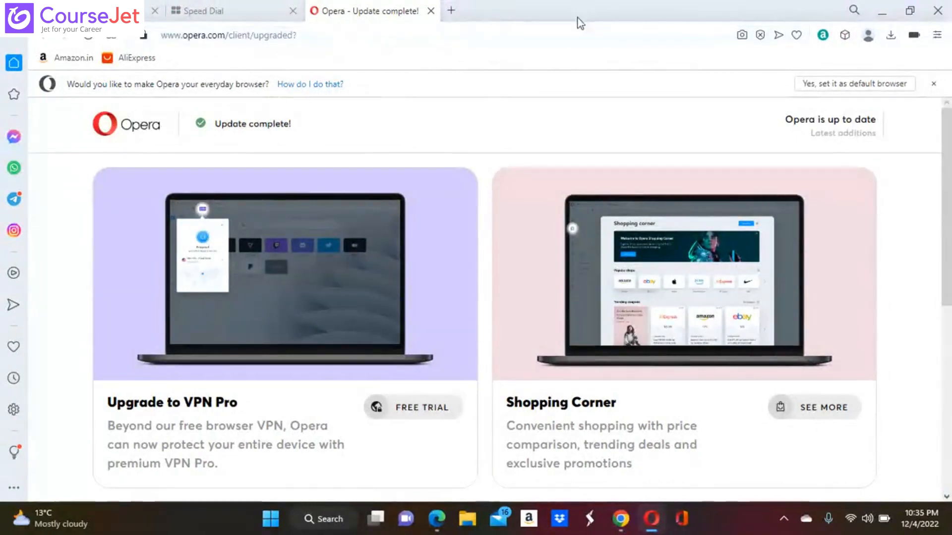
# Step: Search Google for salesforcelogin from Opera's address bar
pyautogui.click(538, 33)
pyautogui.press('BackSpace')
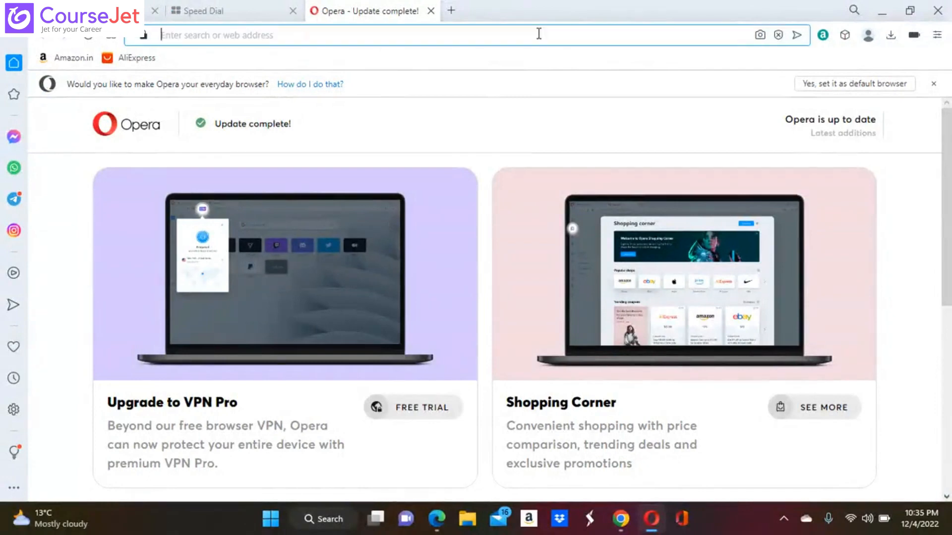
pyautogui.write('sales')
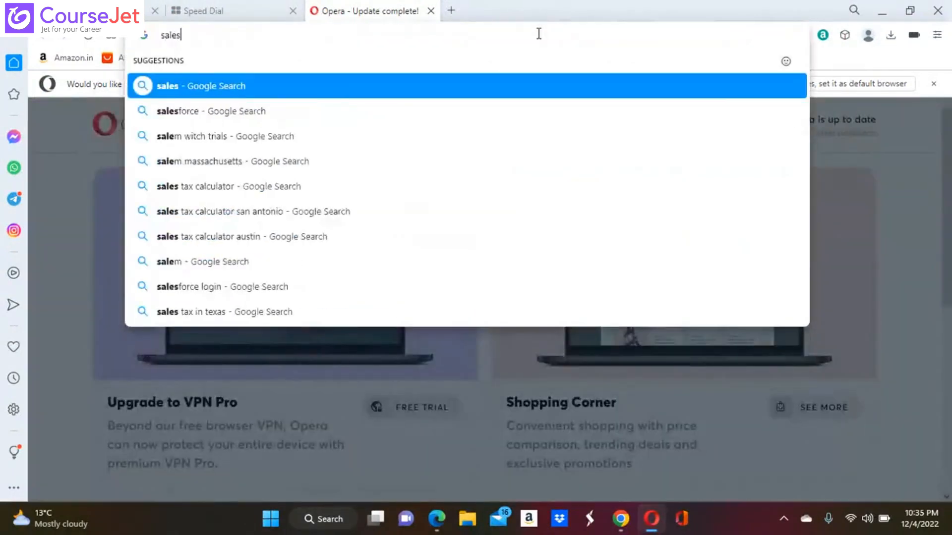
pyautogui.write('f')
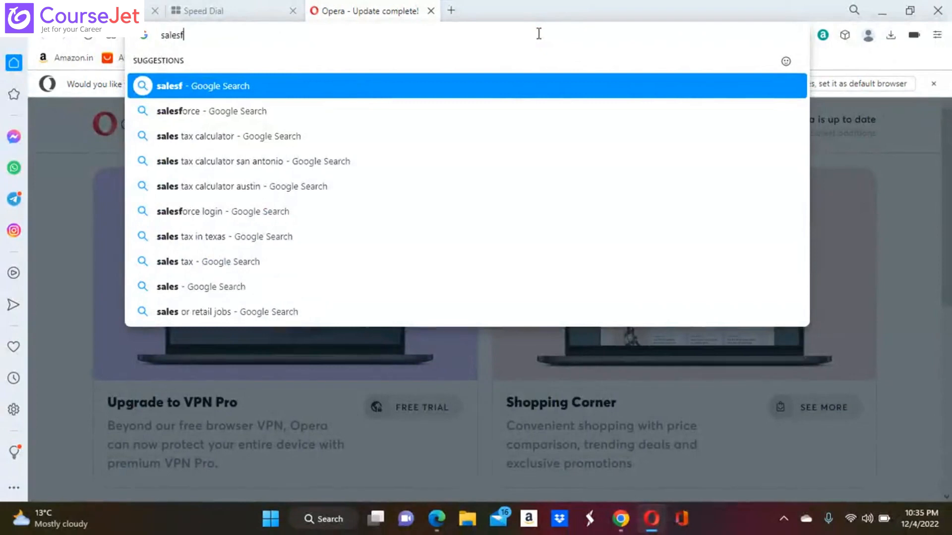
pyautogui.write('orcelogin')
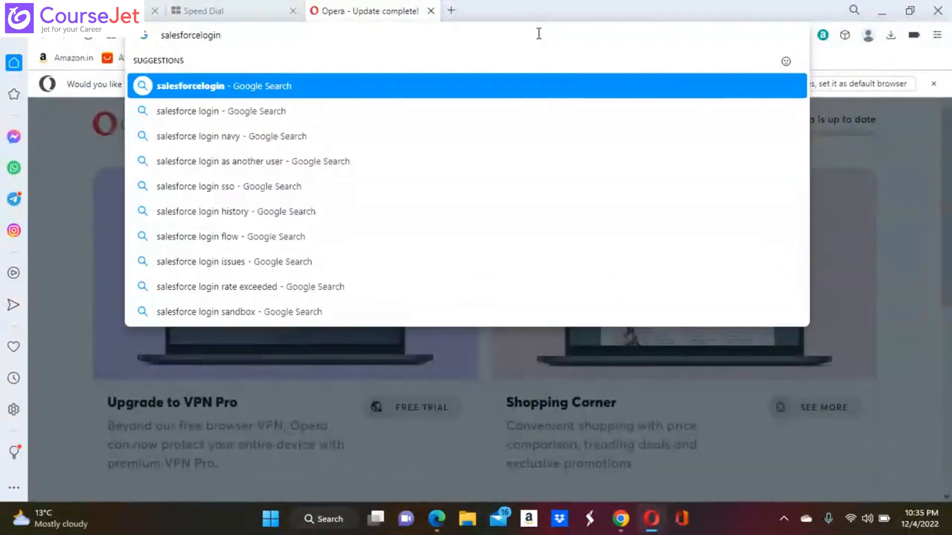
pyautogui.press('Return')
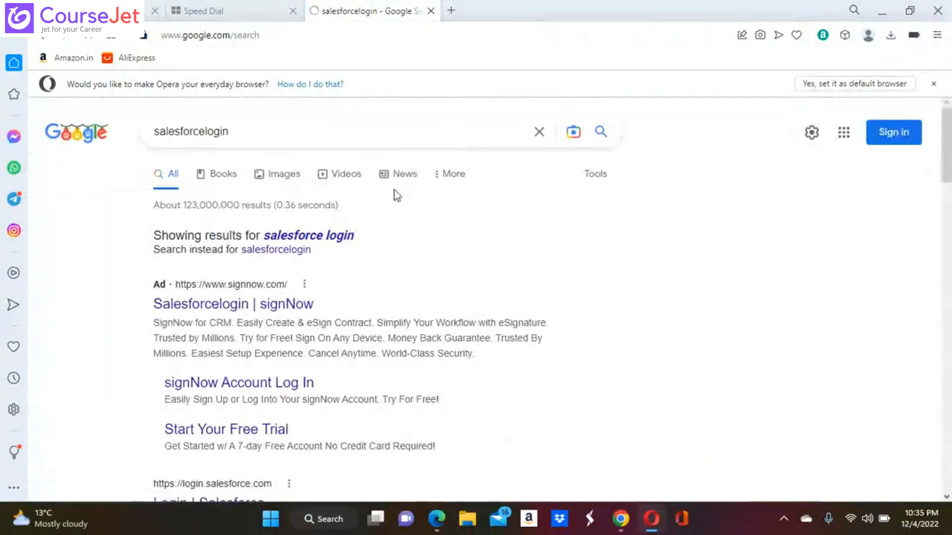
# Step: Open the signNow result, enter an e-mail address in its contact form, then return to the results
pyautogui.click(200, 311)
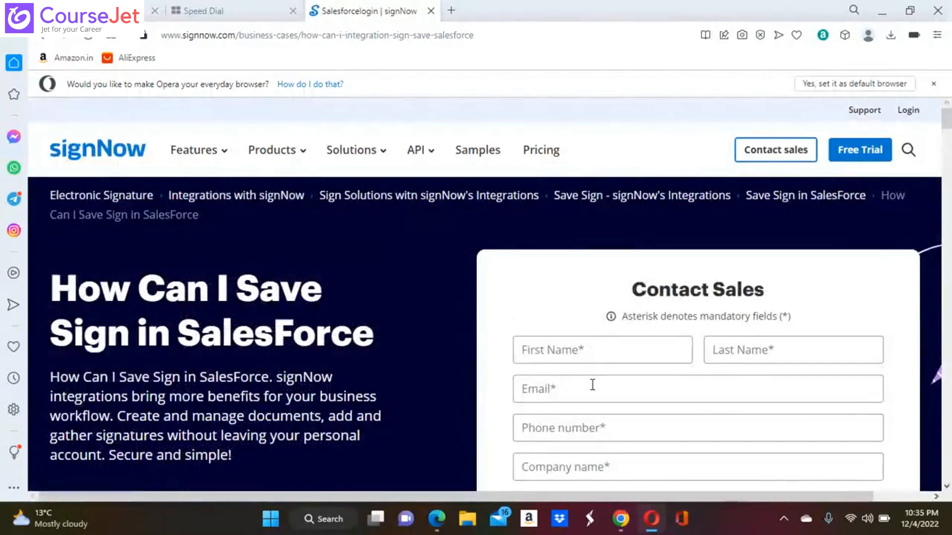
pyautogui.click(573, 389)
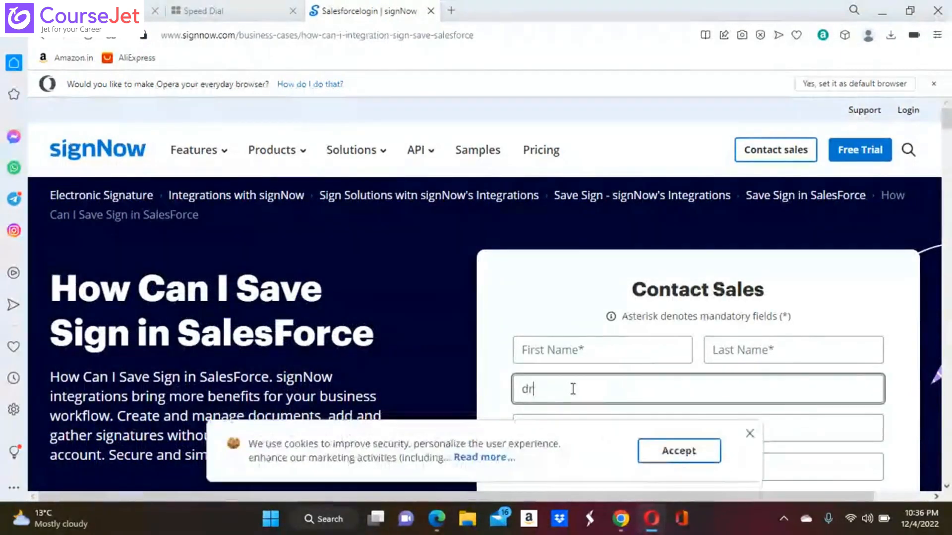
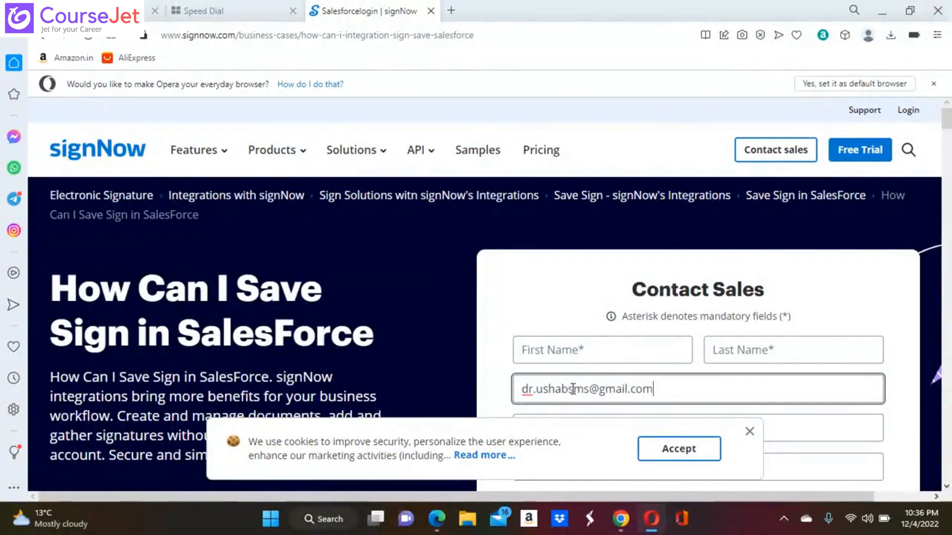
pyautogui.scroll(-1, 616, 355)
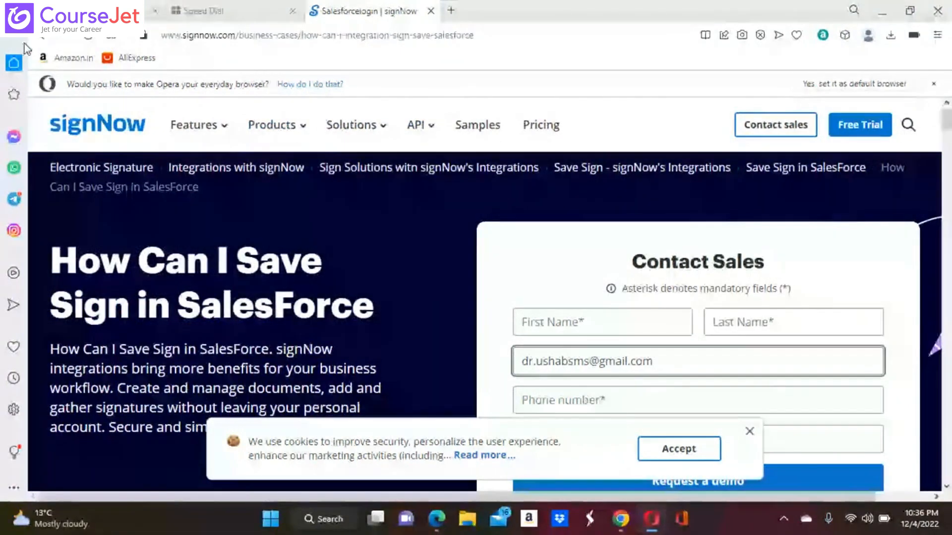
pyautogui.click(42, 37)
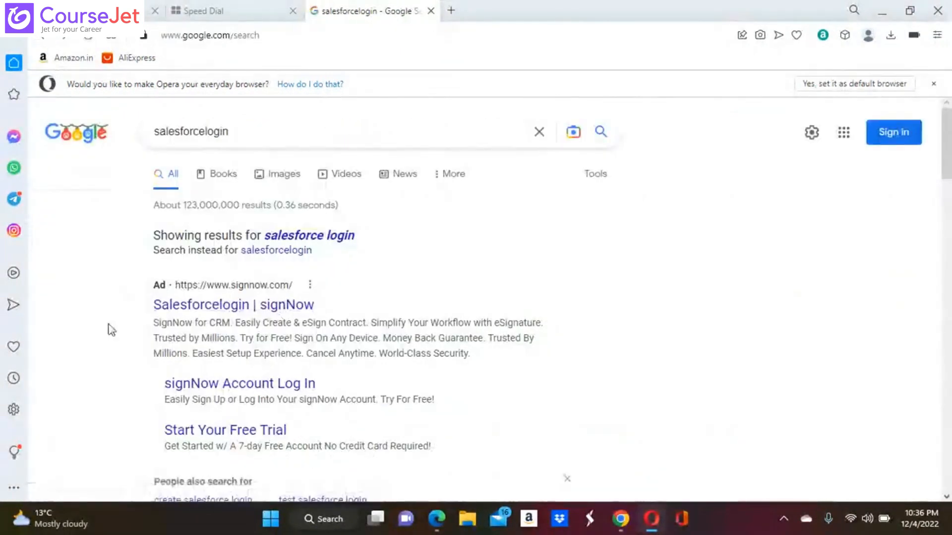
# Step: Try logging in at login.salesforce.com with the customer's username and password
pyautogui.scroll(-5, 110, 329)
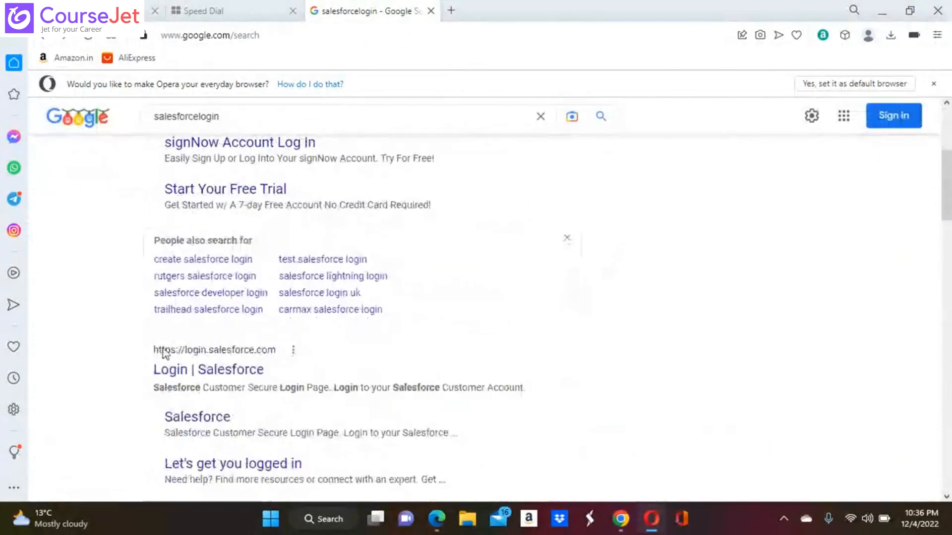
pyautogui.click(243, 376)
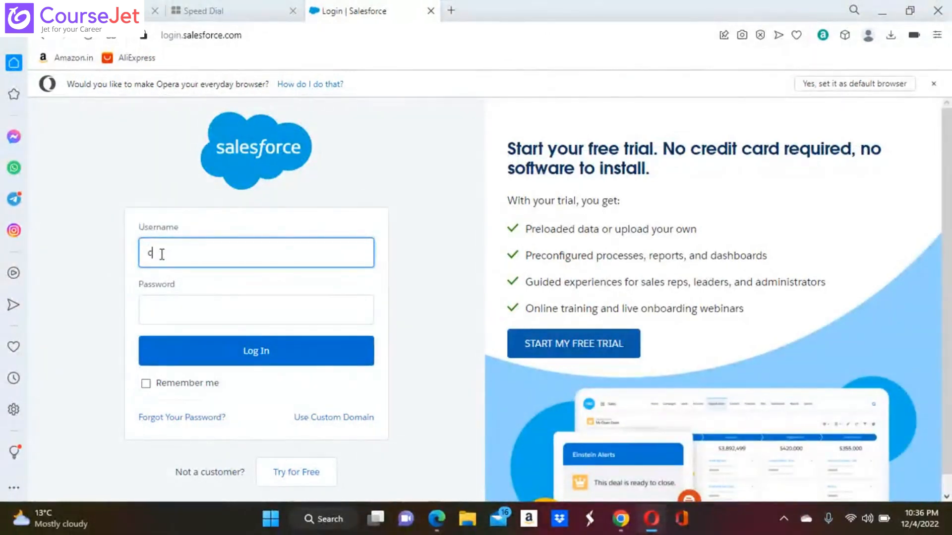
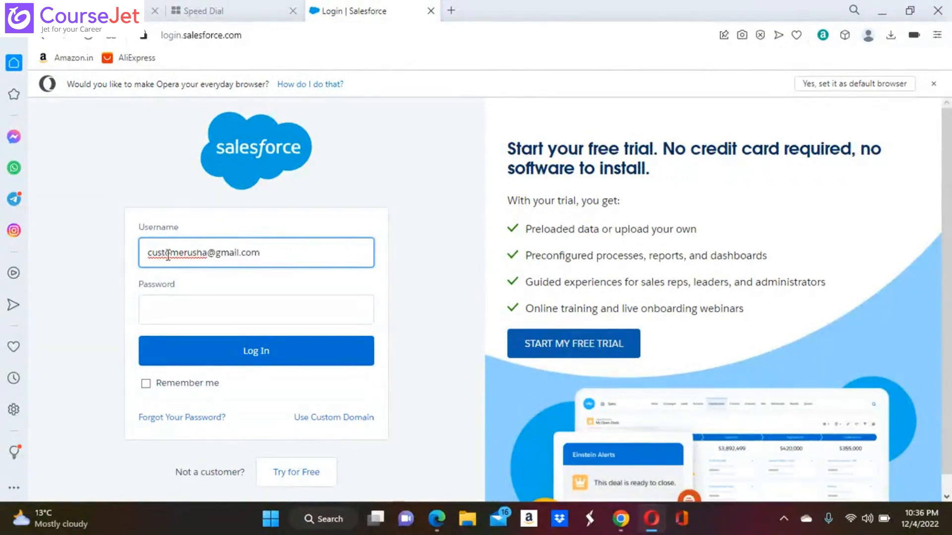
pyautogui.click(175, 314)
pyautogui.press('capslock')
pyautogui.write('•')
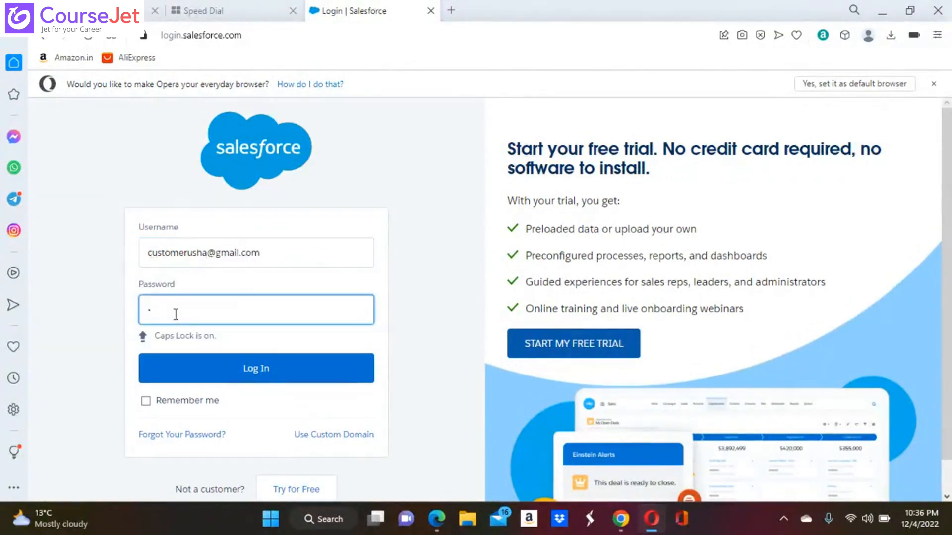
pyautogui.press('capslock')
pyautogui.write('•••••••')
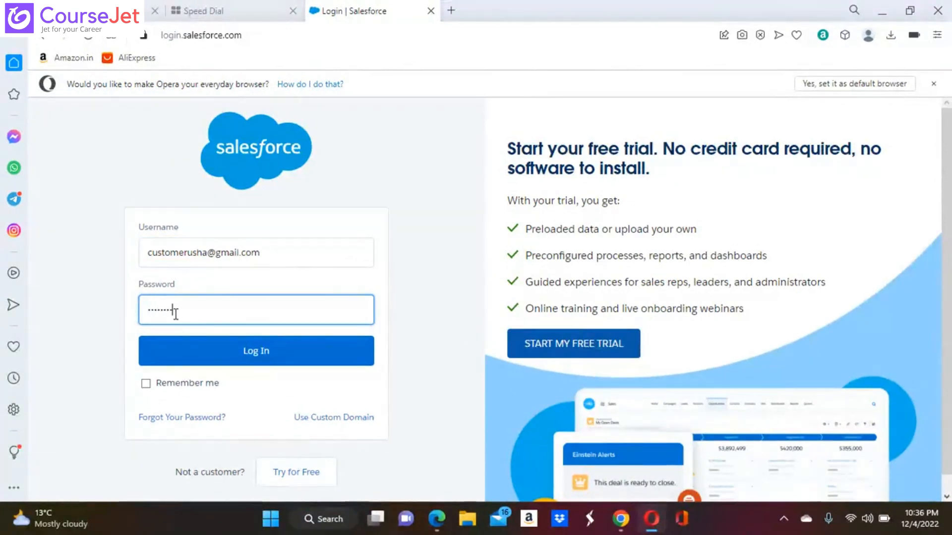
pyautogui.write('••')
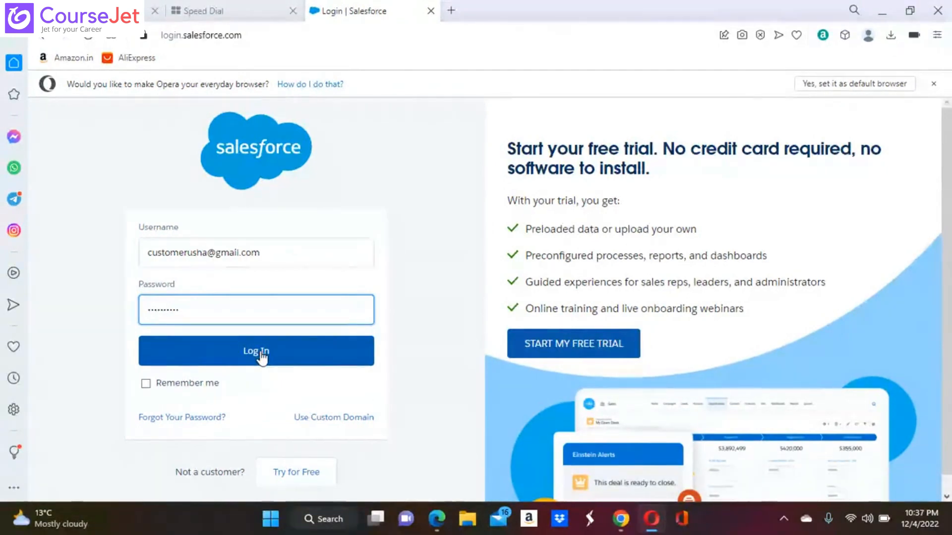
pyautogui.click(262, 355)
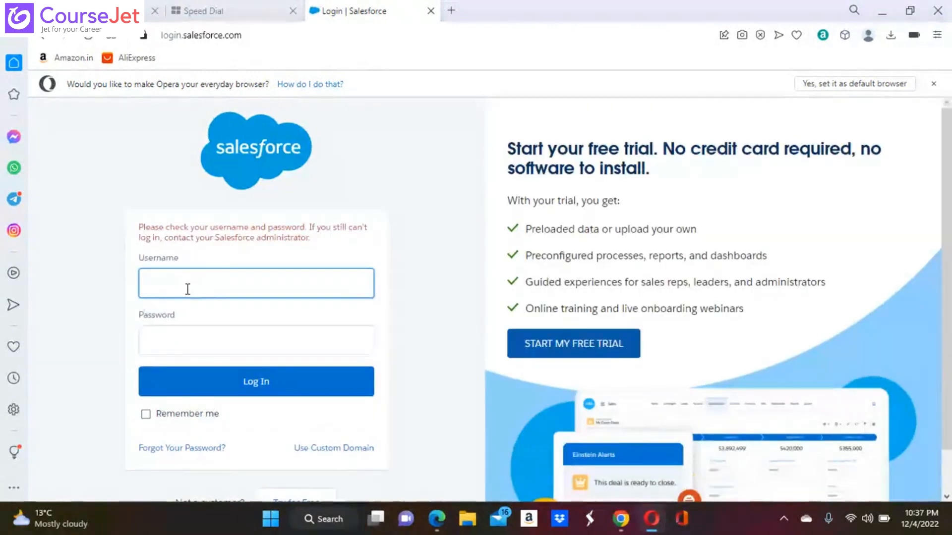
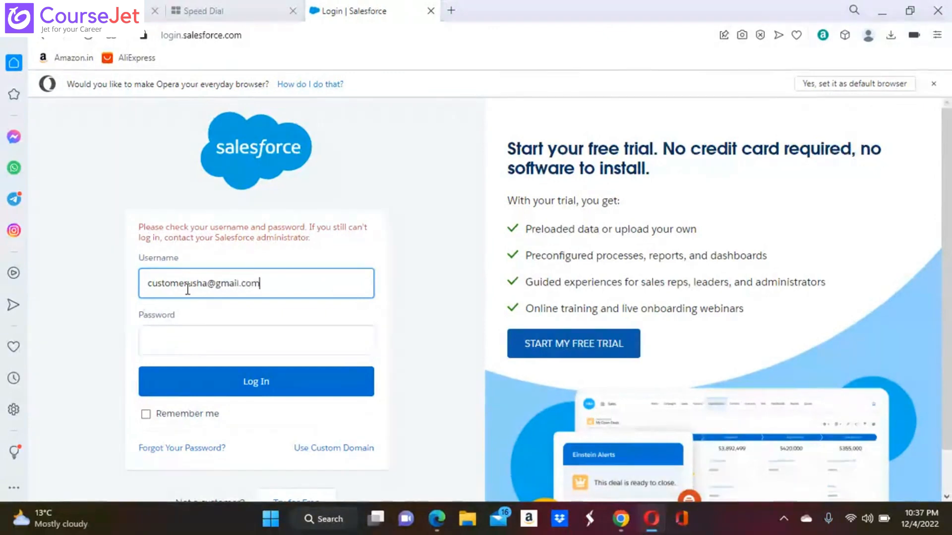
# Step: Retry the Salesforce login with the customer's username and password
pyautogui.click(179, 341)
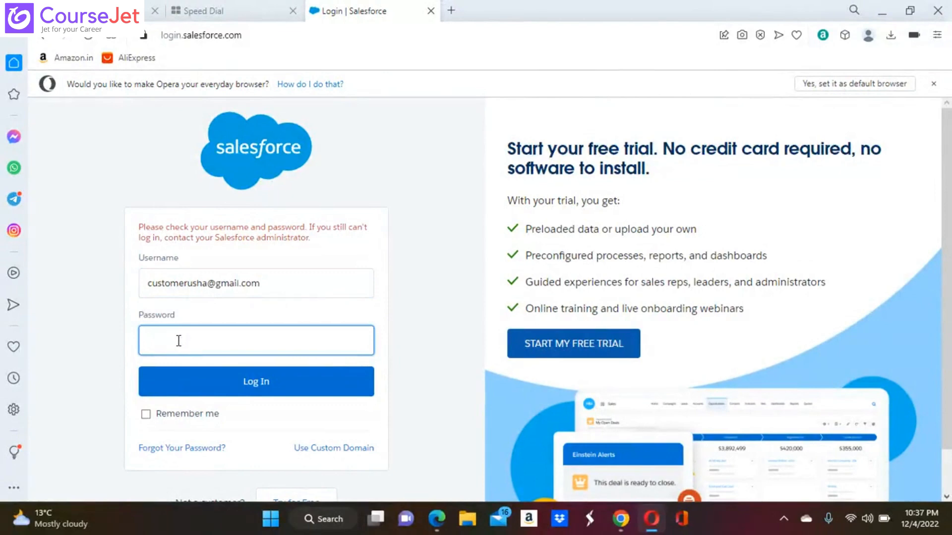
pyautogui.write('******')
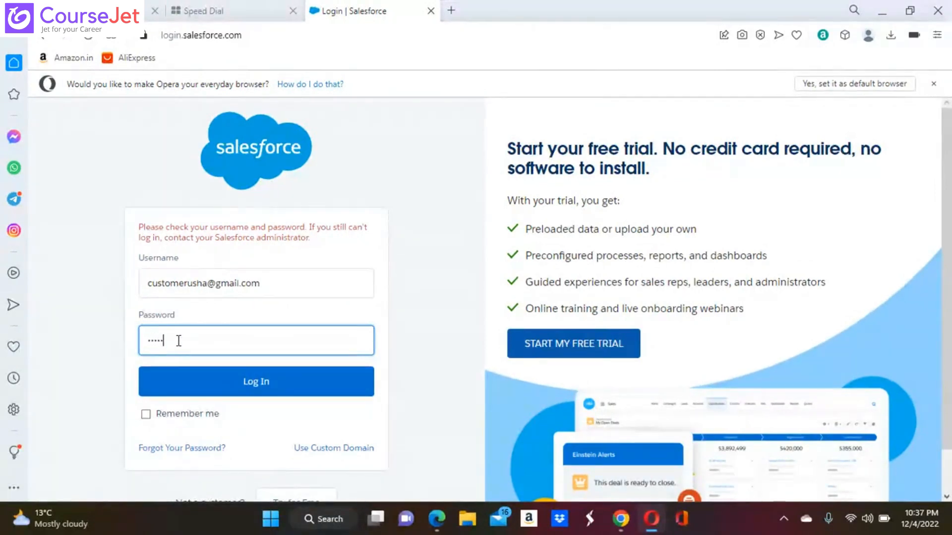
pyautogui.write('**')
pyautogui.click(259, 381)
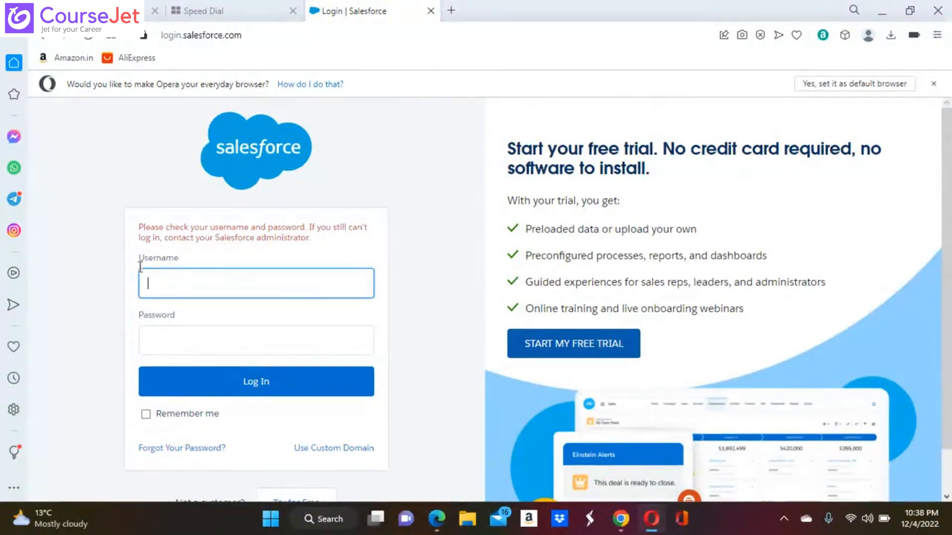
# Step: In Chrome, select Customer1's username on the user detail page to copy it
pyautogui.moveTo(621, 521)
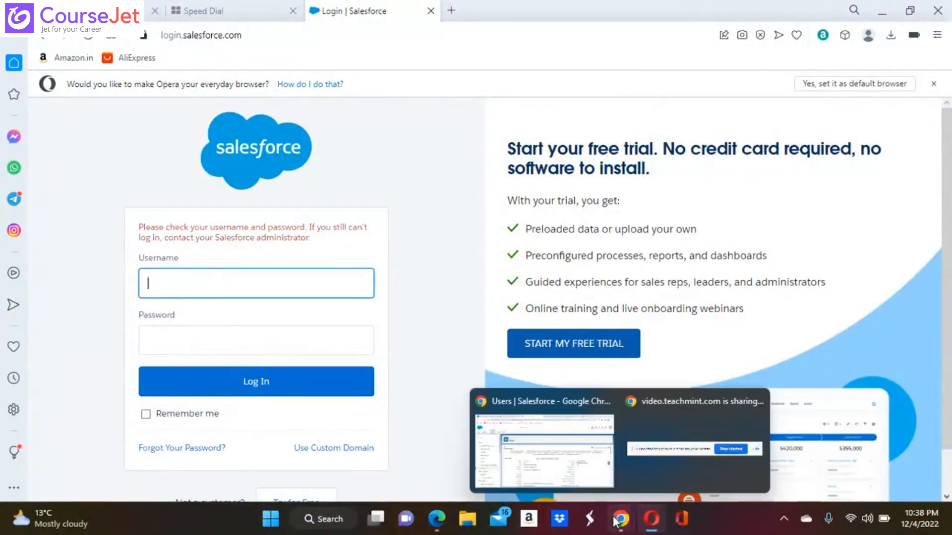
pyautogui.click(557, 454)
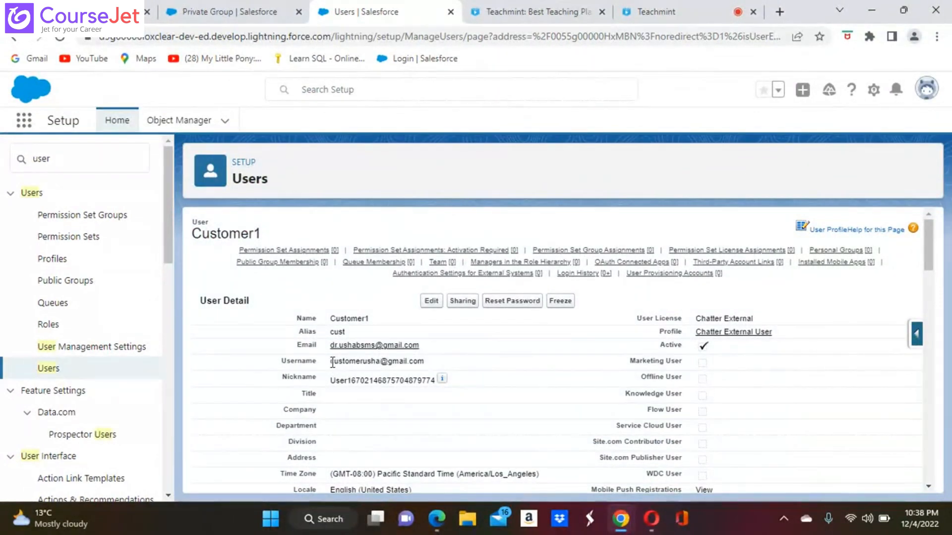
pyautogui.moveTo(332, 362); pyautogui.dragTo(446, 361)
pyautogui.hotkey('ctrl', 'c')
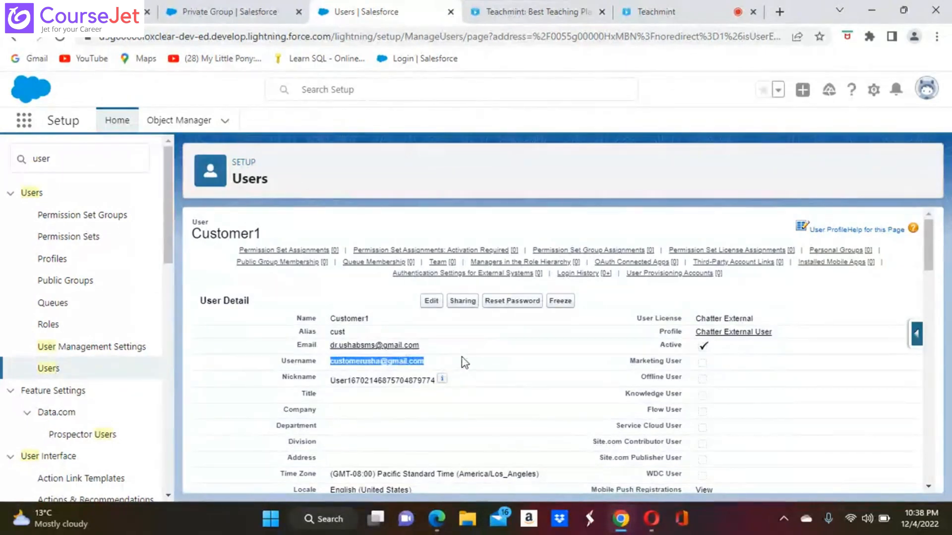
# Step: In Opera, log in with the pasted Customer1 username and the password
pyautogui.click(650, 521)
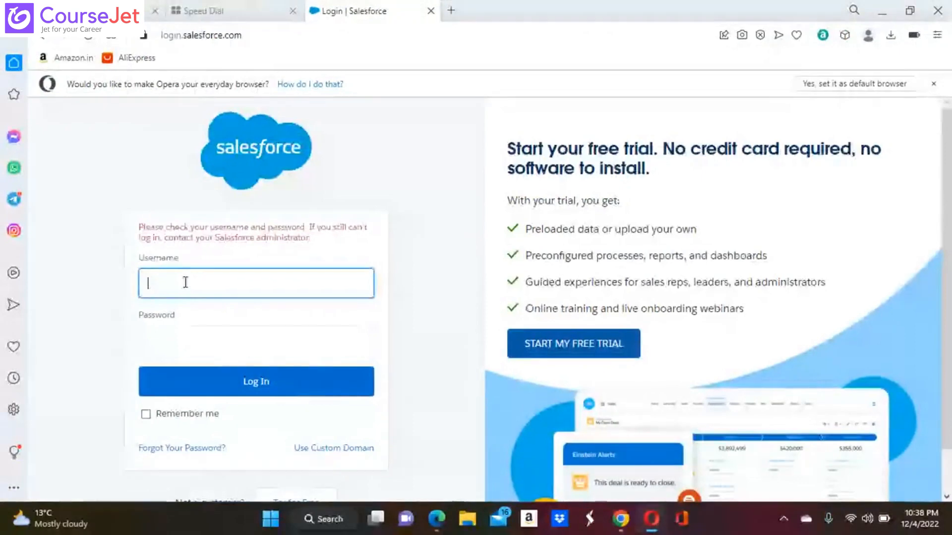
pyautogui.hotkey('ctrl', 'v')
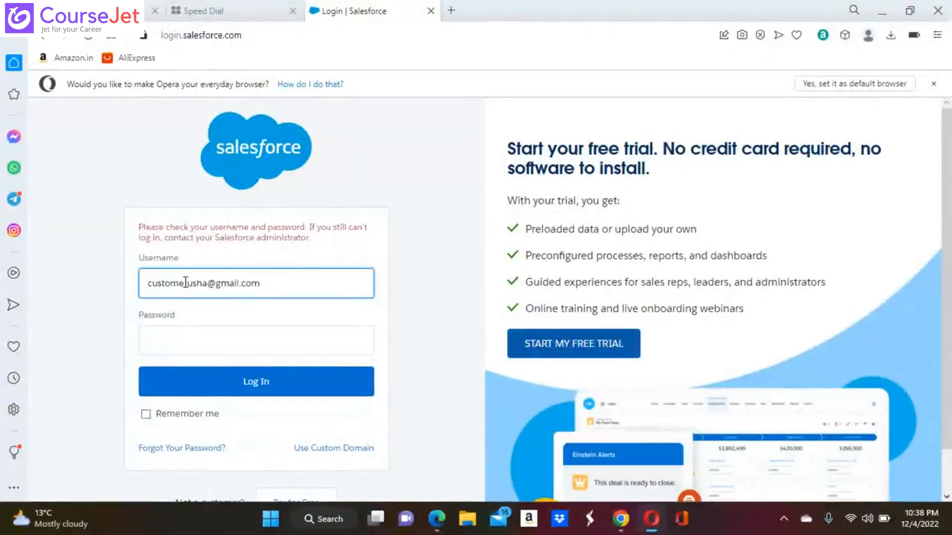
pyautogui.click(211, 335)
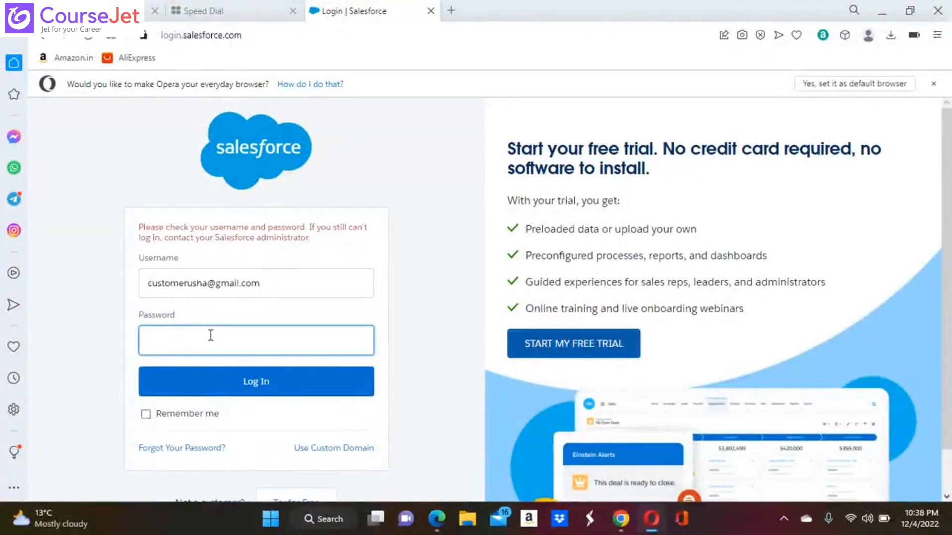
pyautogui.press('capslock')
pyautogui.write('•')
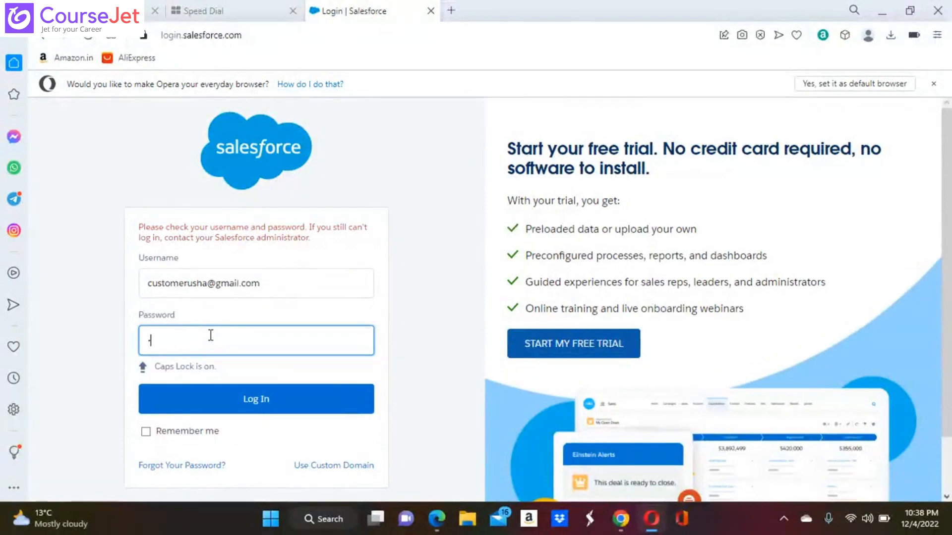
pyautogui.press('capslock')
pyautogui.write('•••')
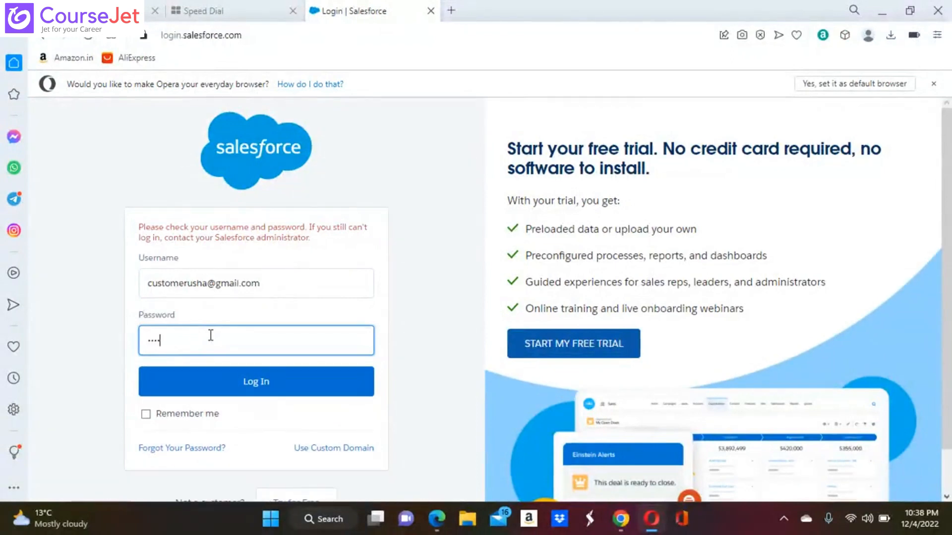
pyautogui.write('••••••')
pyautogui.click(256, 380)
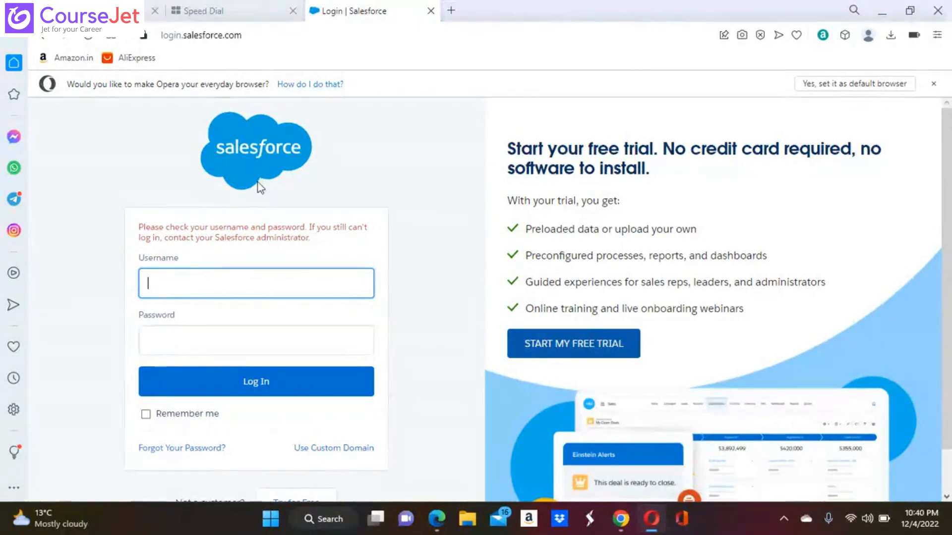
pyautogui.hotkey('ctrl', 'v')
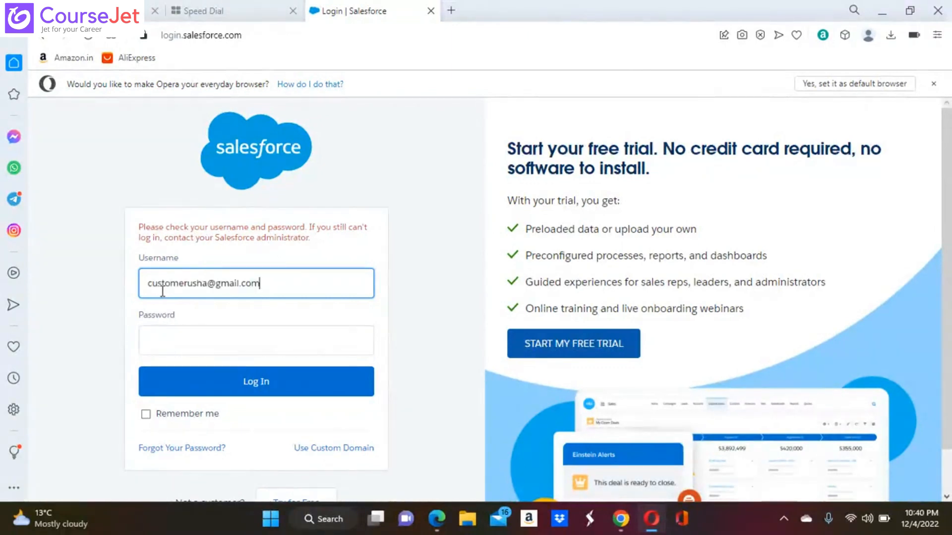
pyautogui.click(196, 345)
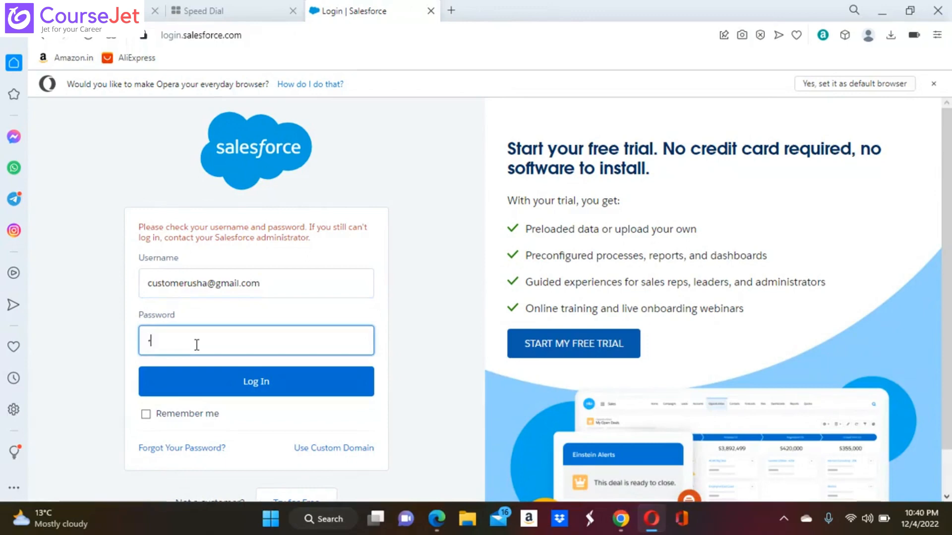
pyautogui.write('**********')
pyautogui.click(264, 385)
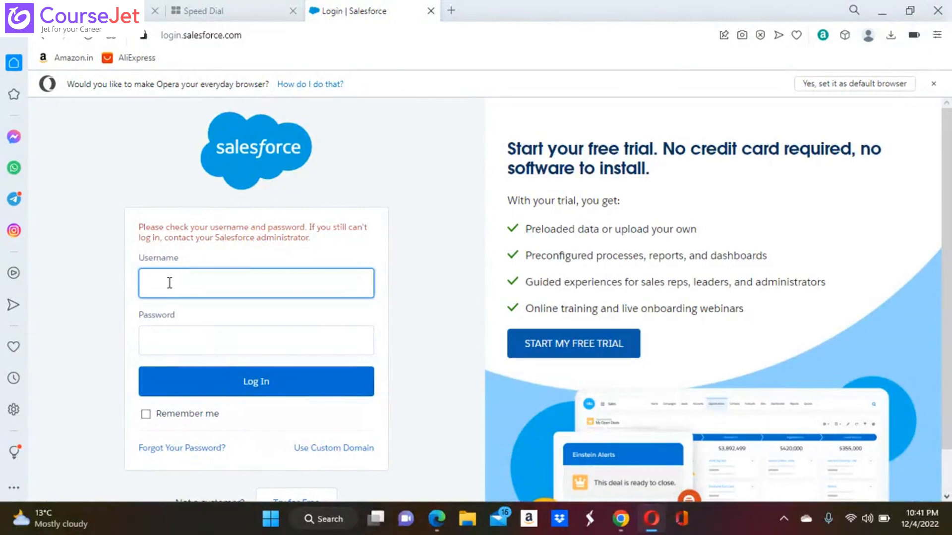
pyautogui.hotkey('ctrl', 'v')
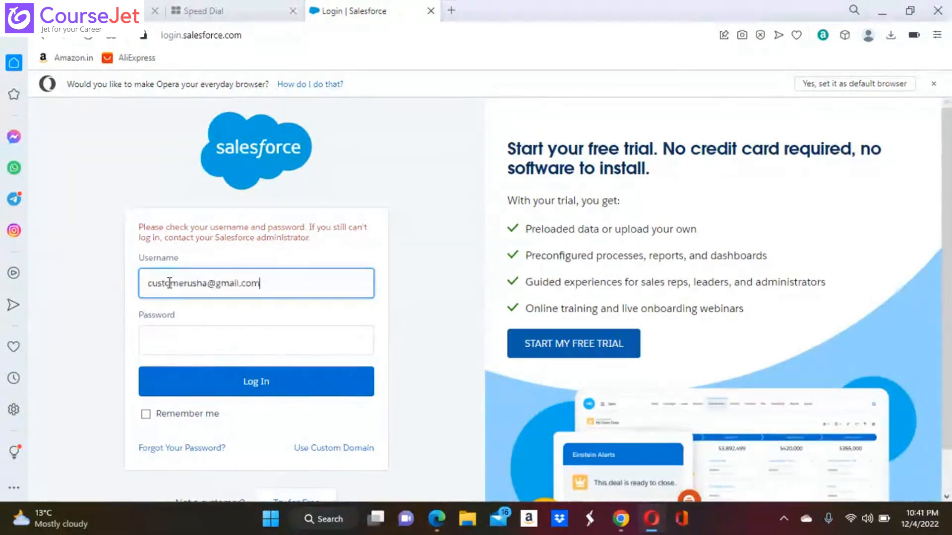
pyautogui.click(195, 342)
pyautogui.write('*****')
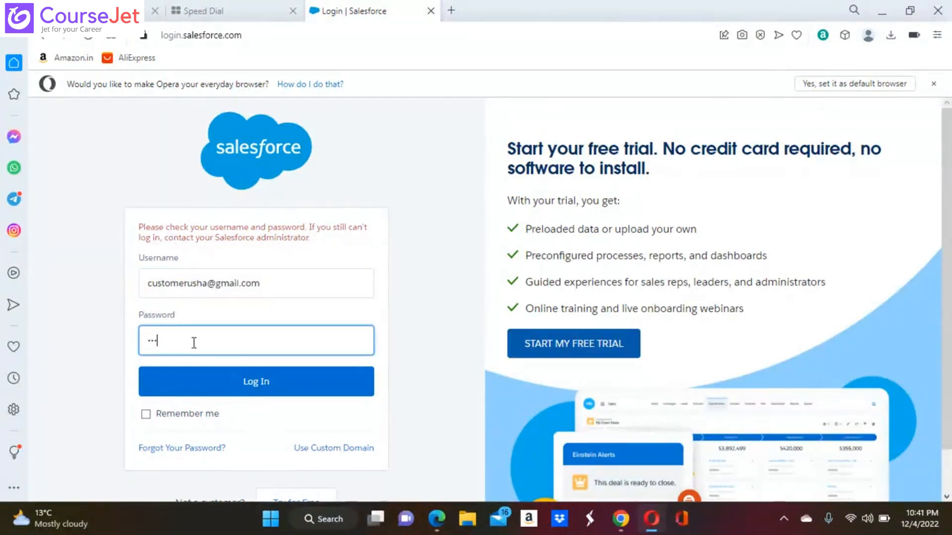
pyautogui.write('*****')
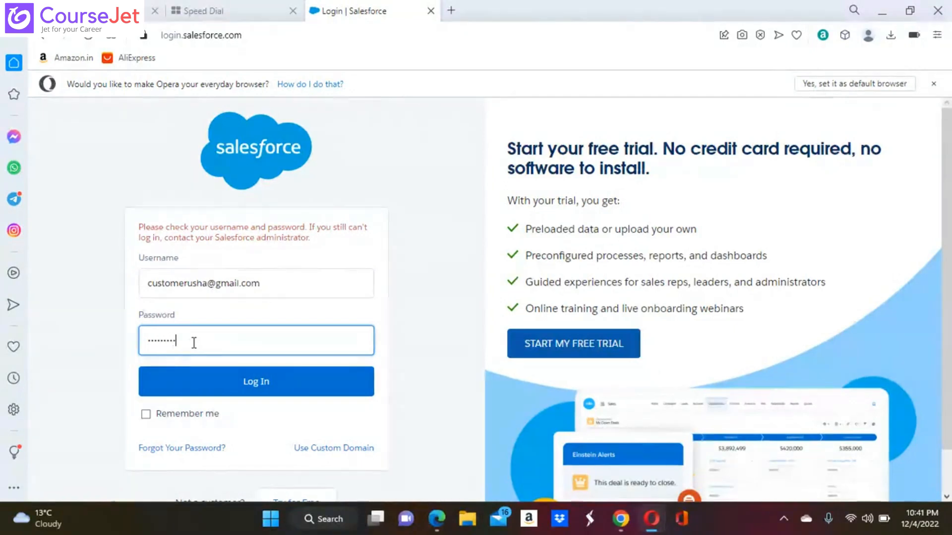
pyautogui.click(256, 382)
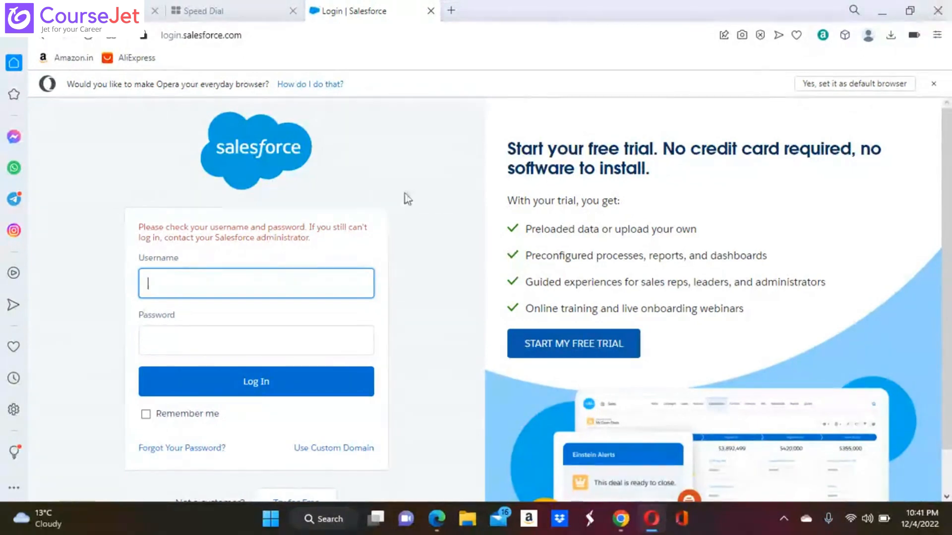
pyautogui.hotkey('ctrl', 'v')
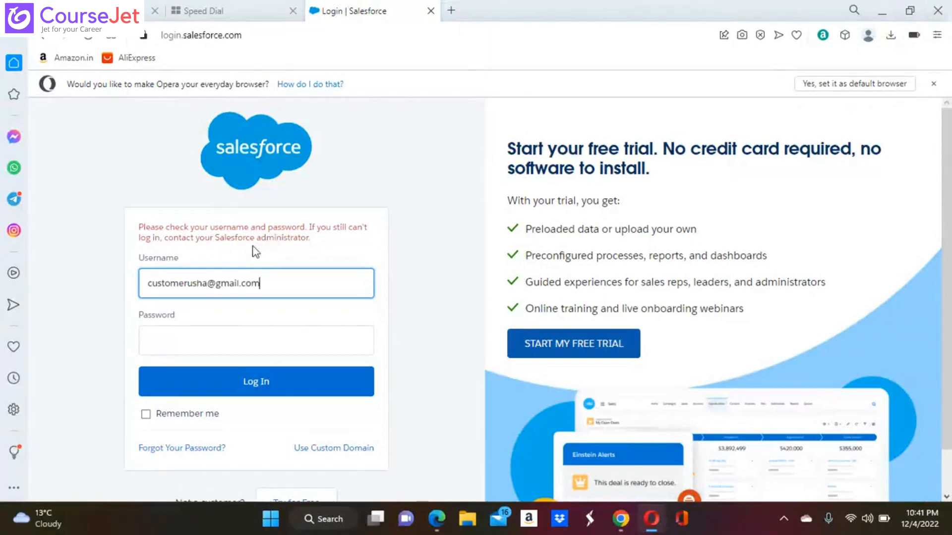
pyautogui.click(238, 347)
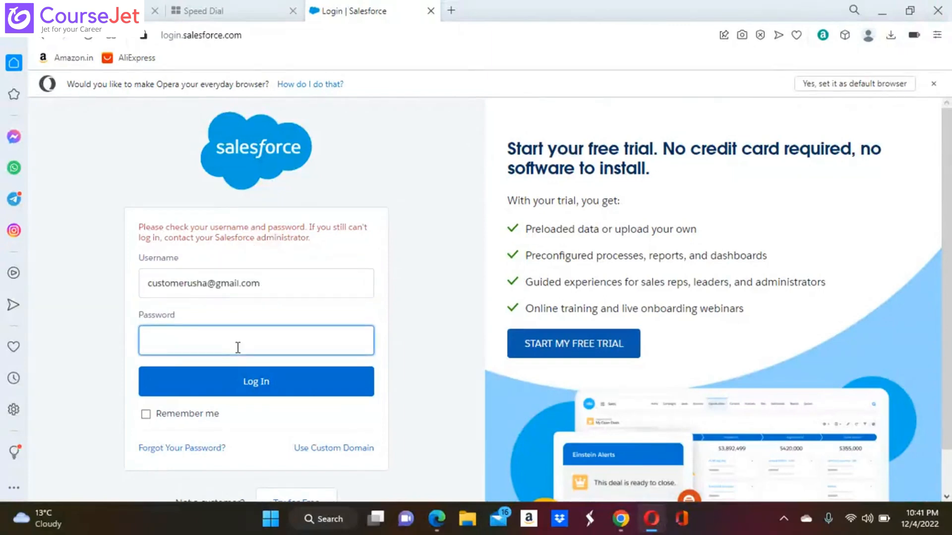
pyautogui.write('•••••')
pyautogui.press('BackSpace')
pyautogui.press('BackSpace')
pyautogui.press('BackSpace')
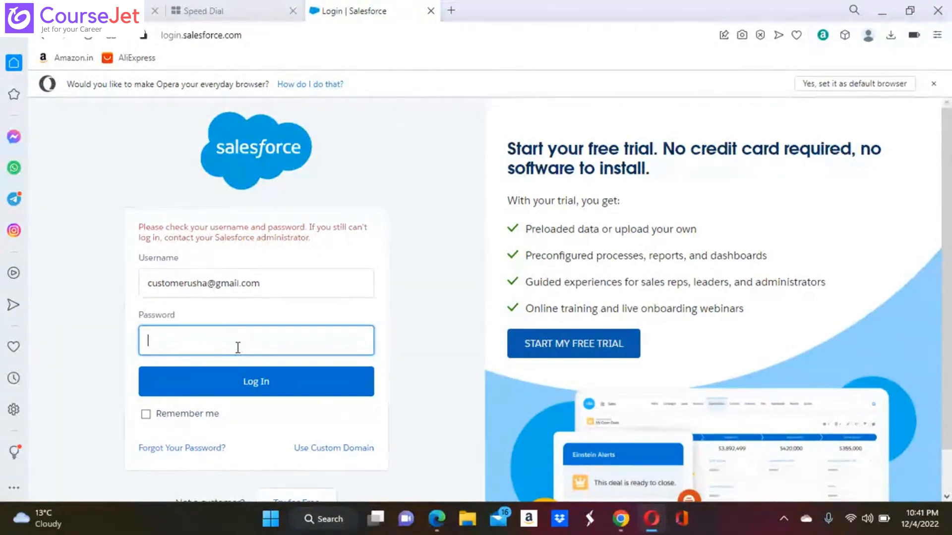
pyautogui.write('•••')
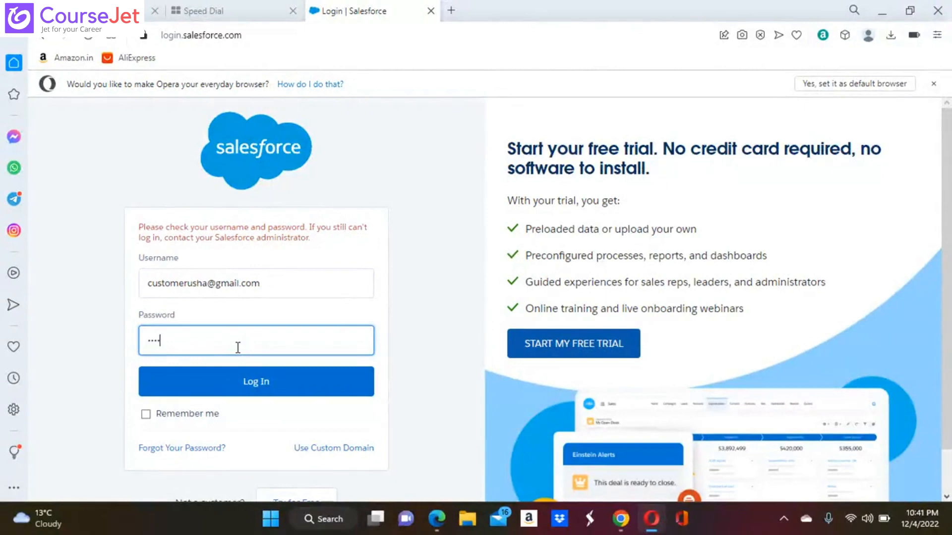
pyautogui.write('••••••')
pyautogui.click(249, 380)
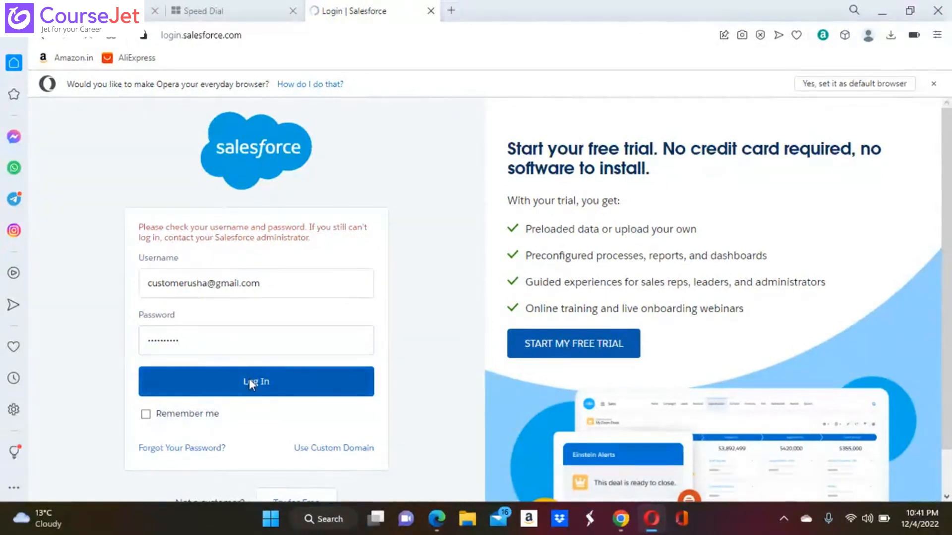
# Step: Quit Opera and bring up the Customer Group Chatter page in Edge
pyautogui.click(938, 12)
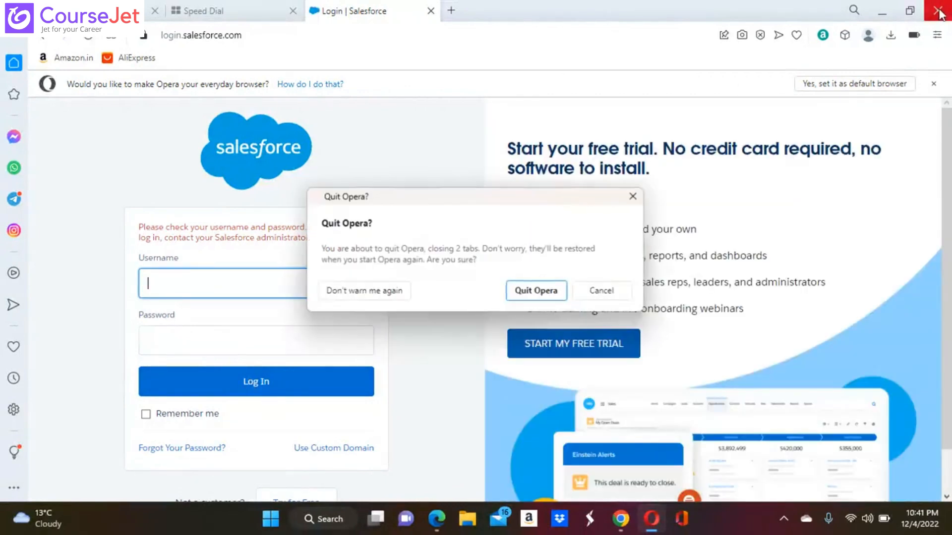
pyautogui.click(537, 292)
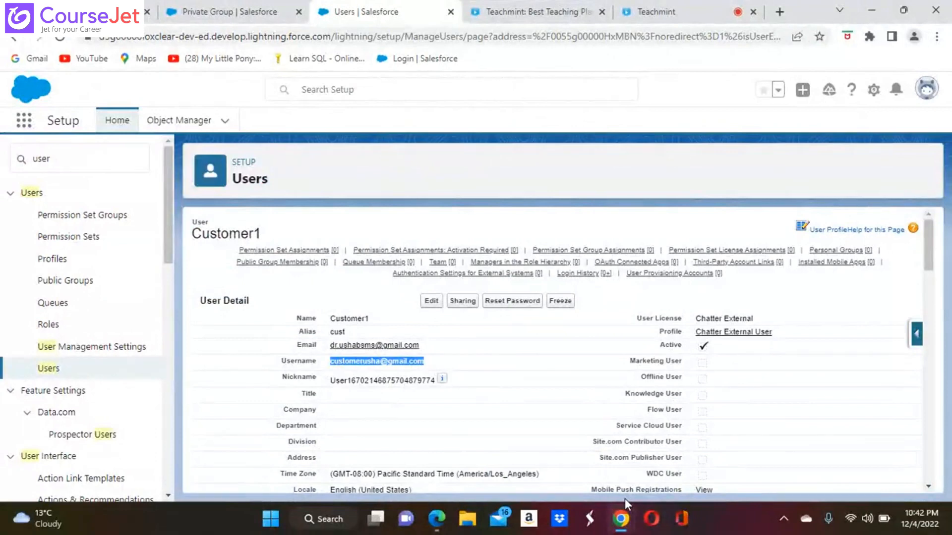
pyautogui.click(438, 525)
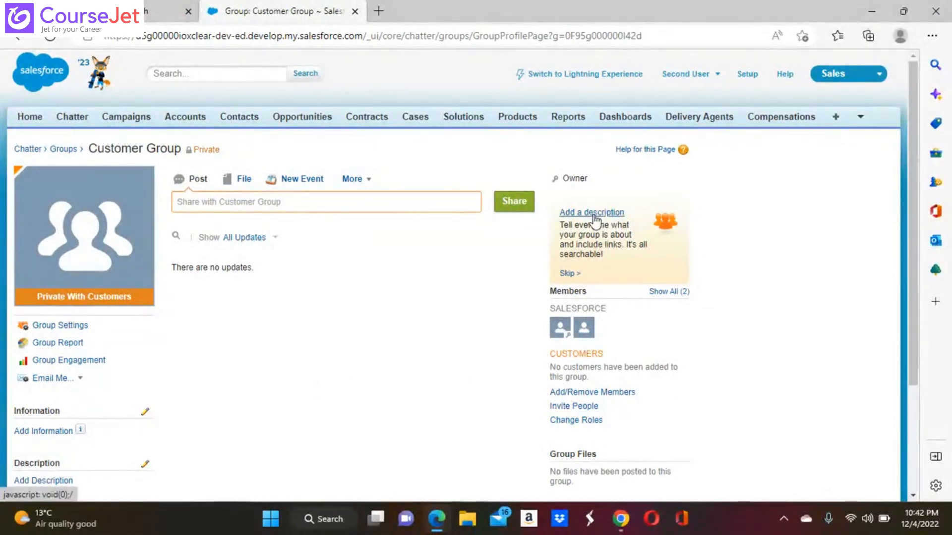
# Step: Search members for 'cust' and add Customer1 to the Customer Group
pyautogui.click(602, 393)
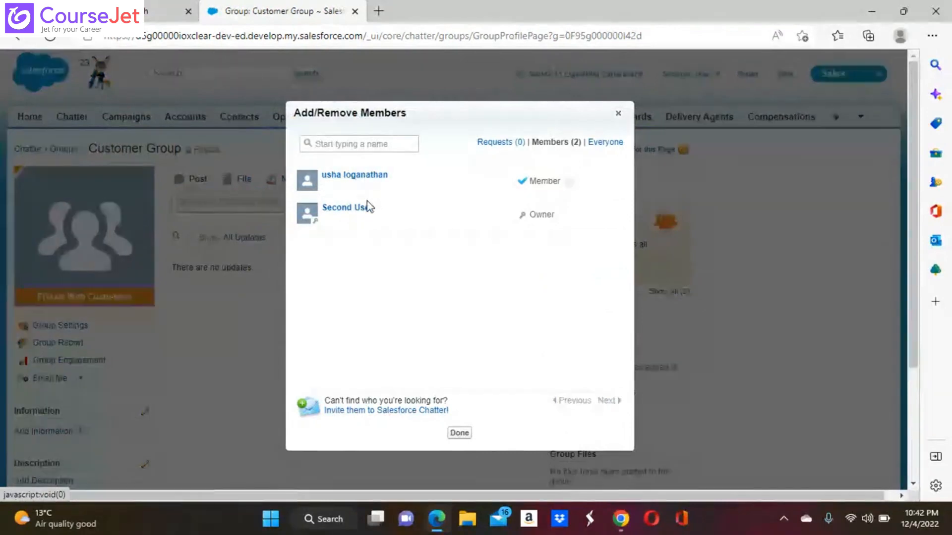
pyautogui.click(333, 148)
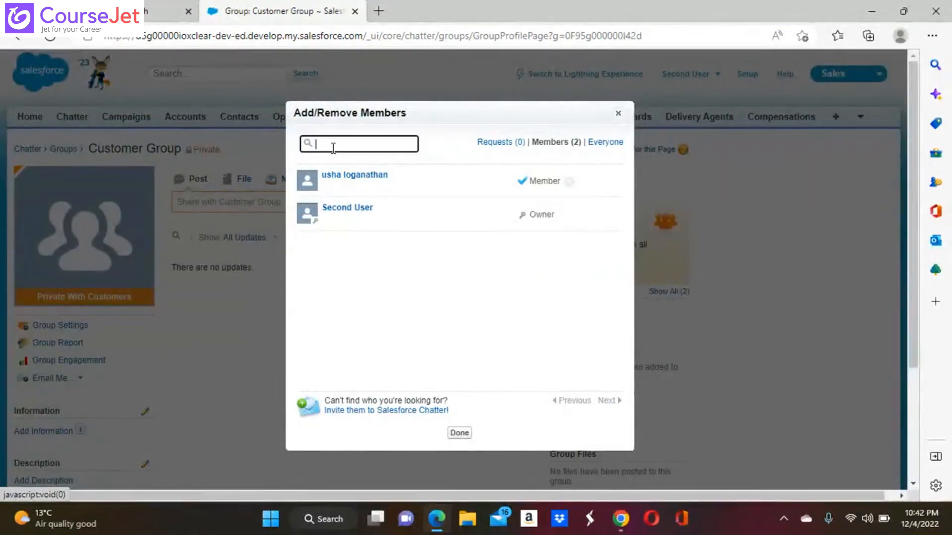
pyautogui.write('cust')
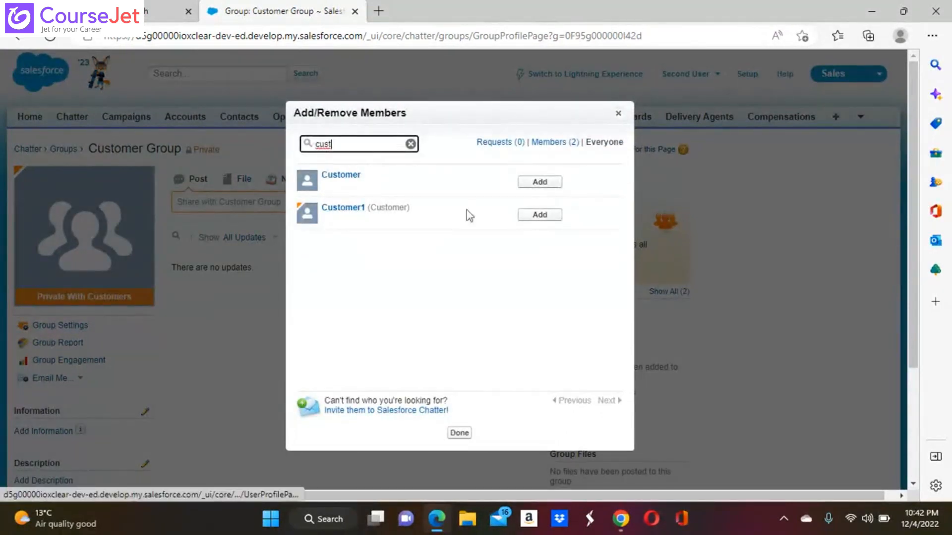
pyautogui.click(545, 216)
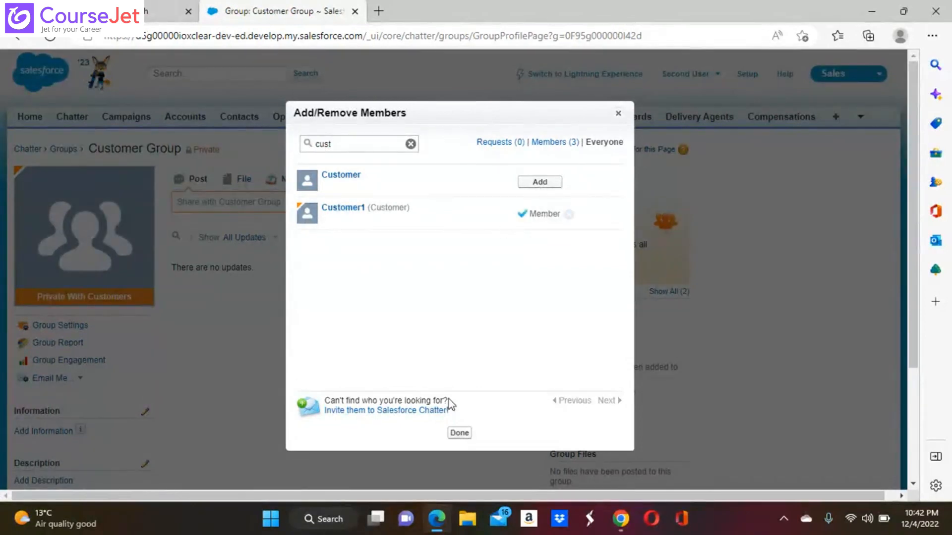
pyautogui.click(459, 434)
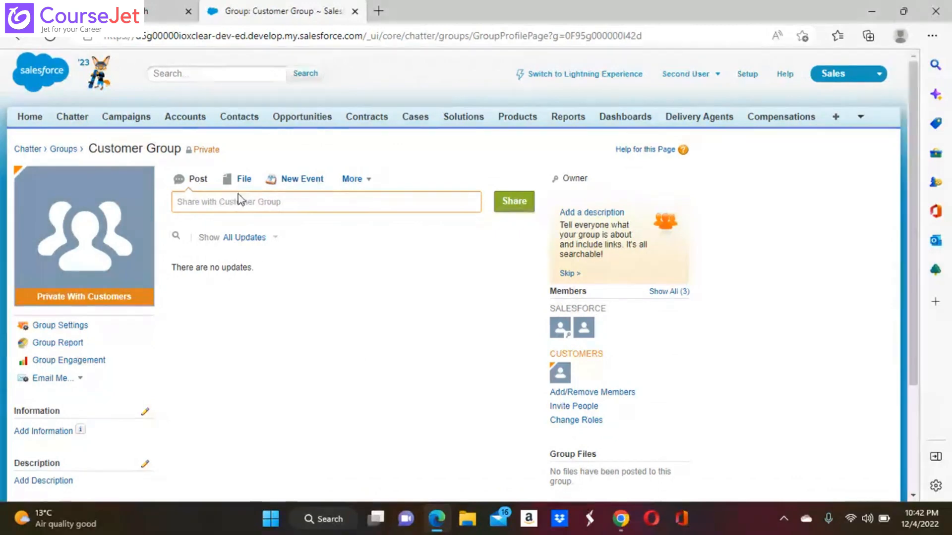
pyautogui.click(219, 200)
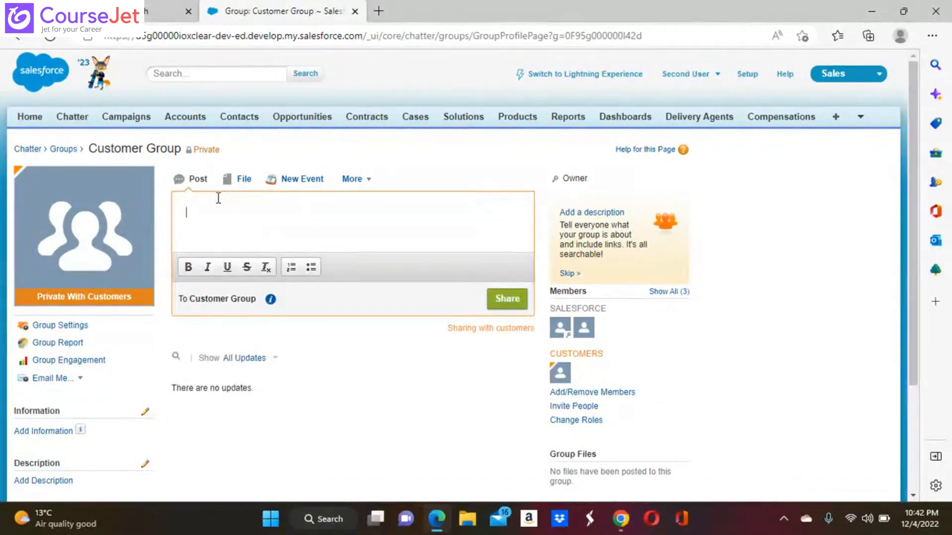
pyautogui.write('Welcome')
pyautogui.write('@')
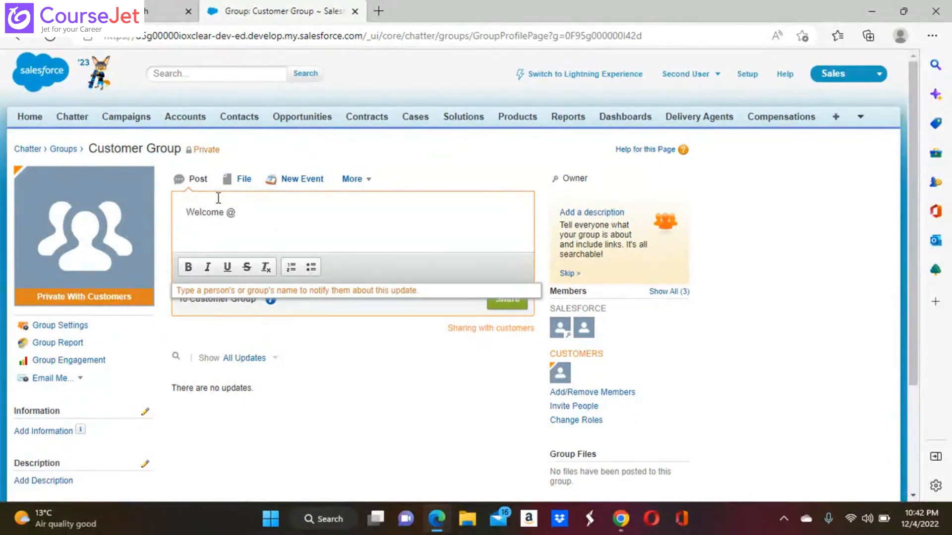
pyautogui.write('cus')
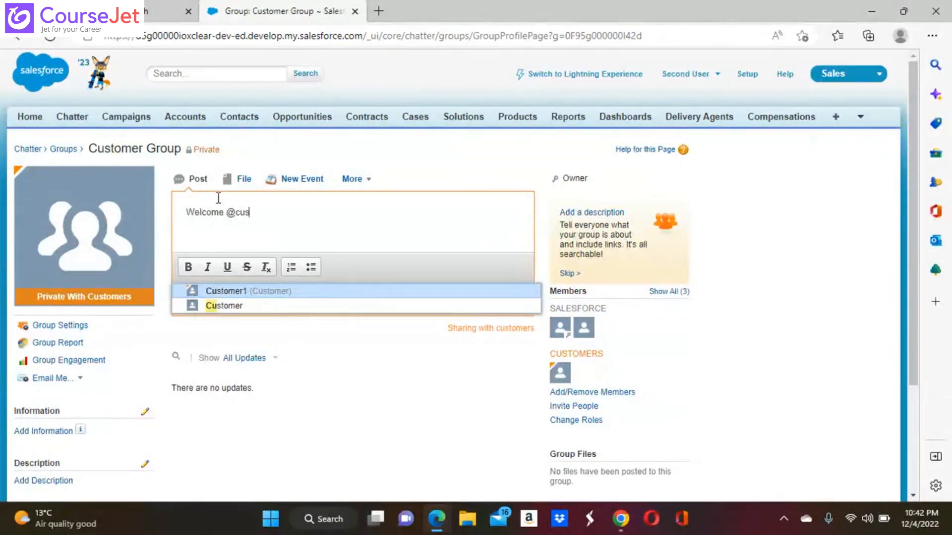
pyautogui.click(238, 296)
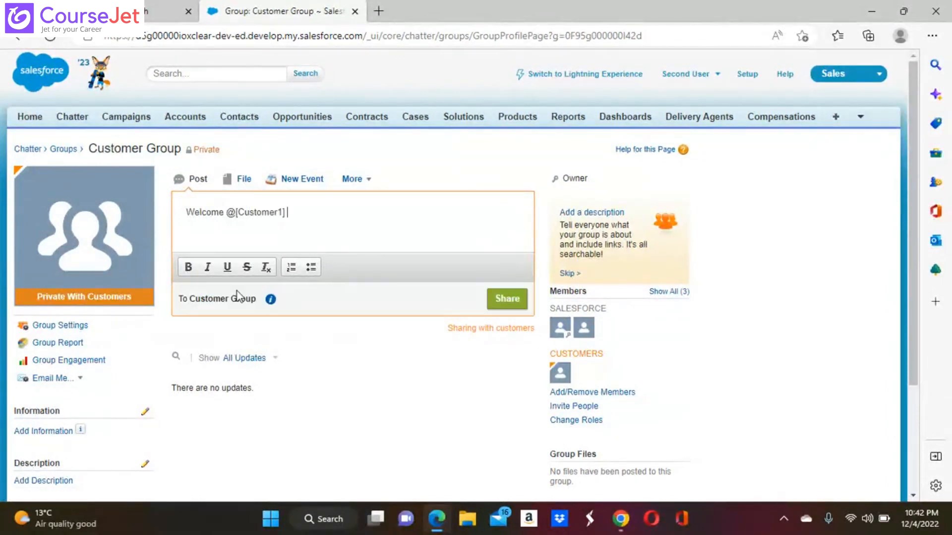
pyautogui.click(512, 299)
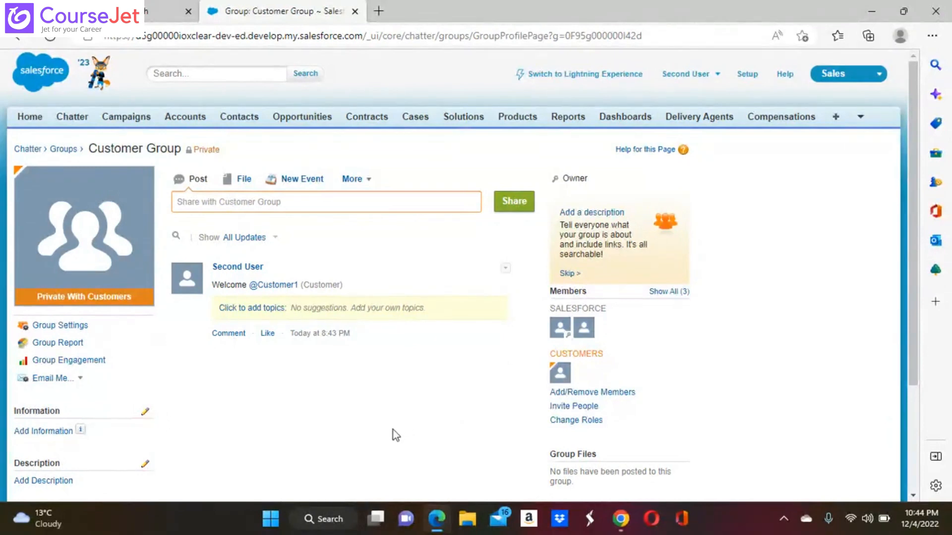
pyautogui.click(435, 526)
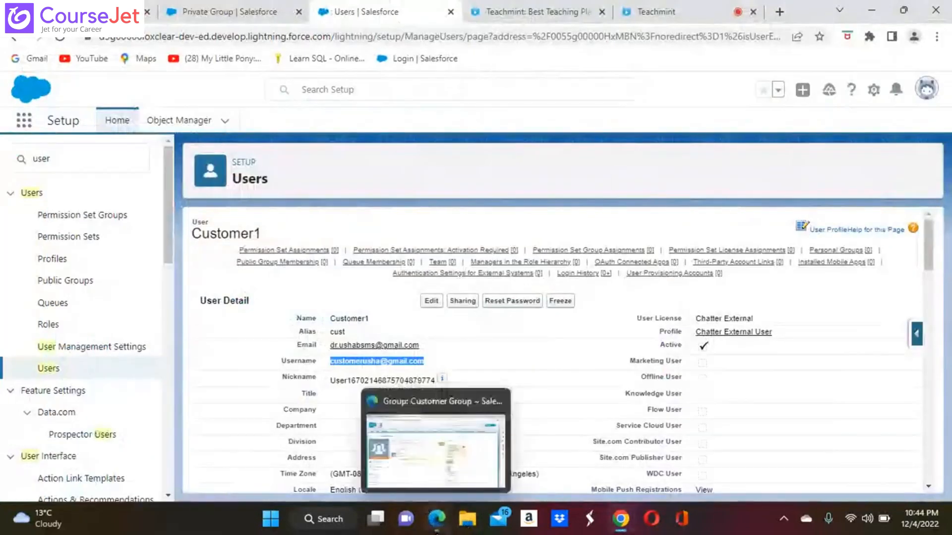
pyautogui.click(436, 519)
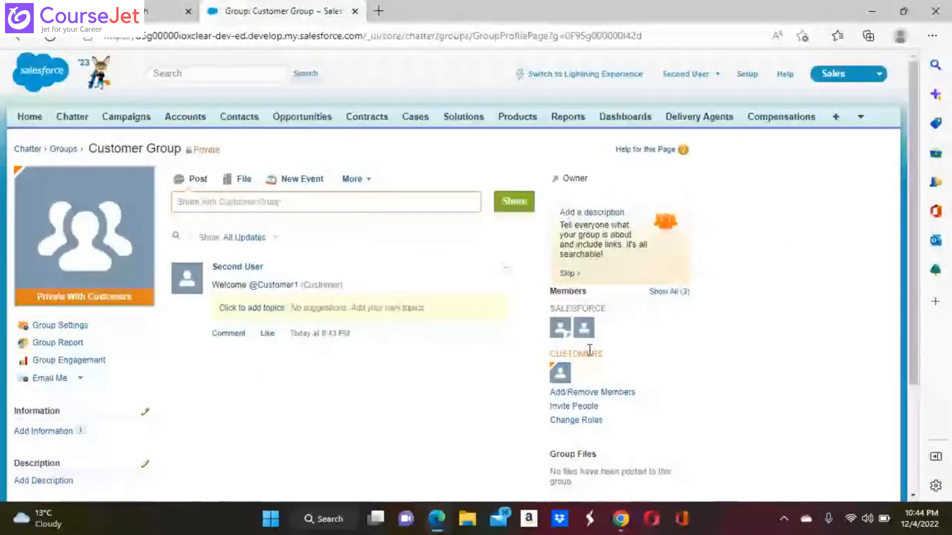